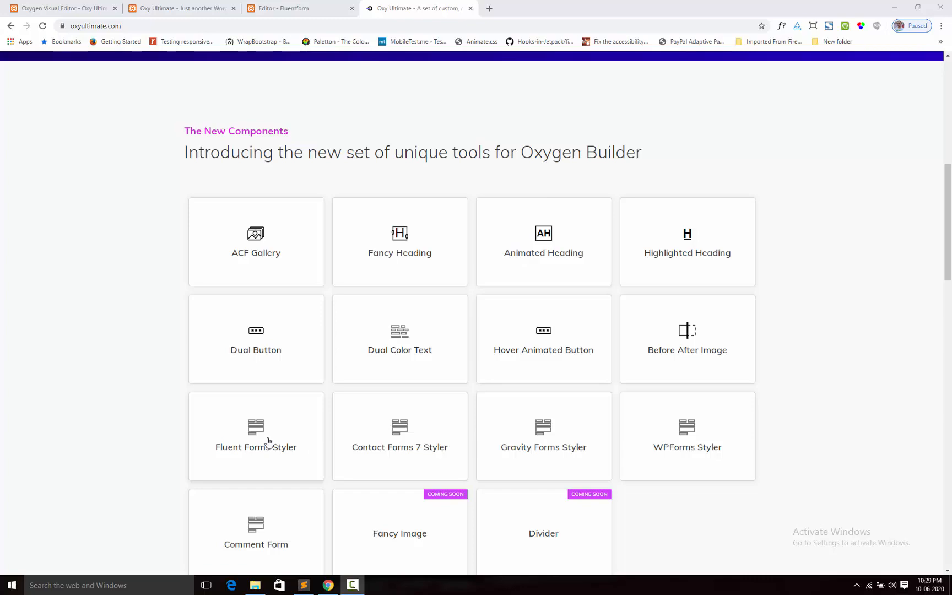
Review the Oxy Ultimate components and pricing plans, and open the Pro license purchase page to examine its order form
scroll(476, 361, "up", 9)
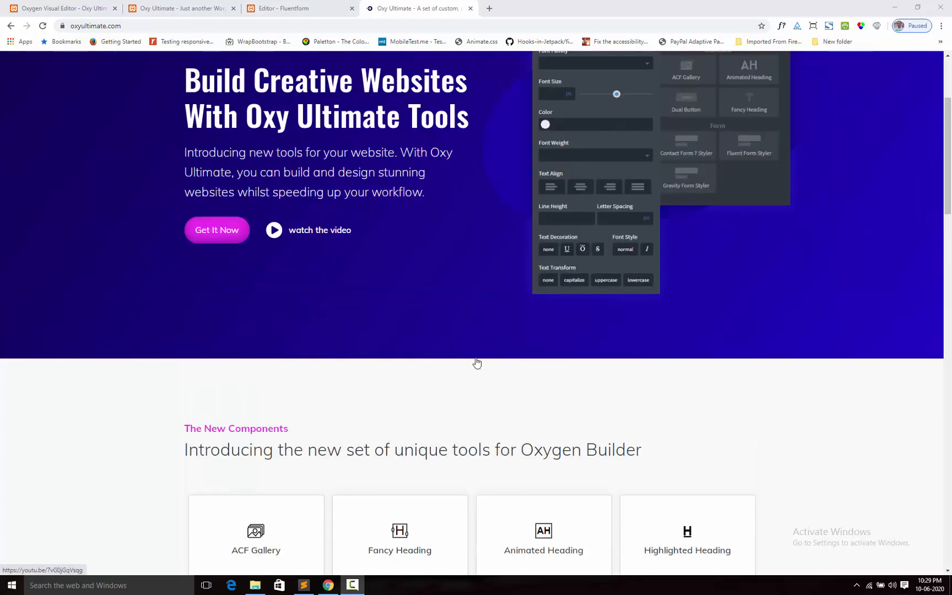
scroll(477, 362, "down", 12)
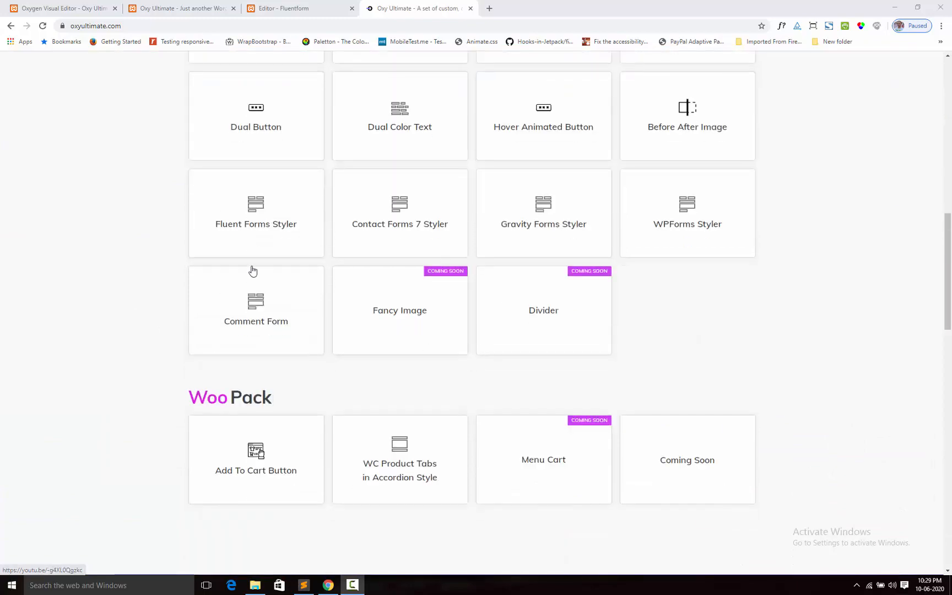
scroll(458, 285, "down", 2)
scroll(458, 285, "down", 8)
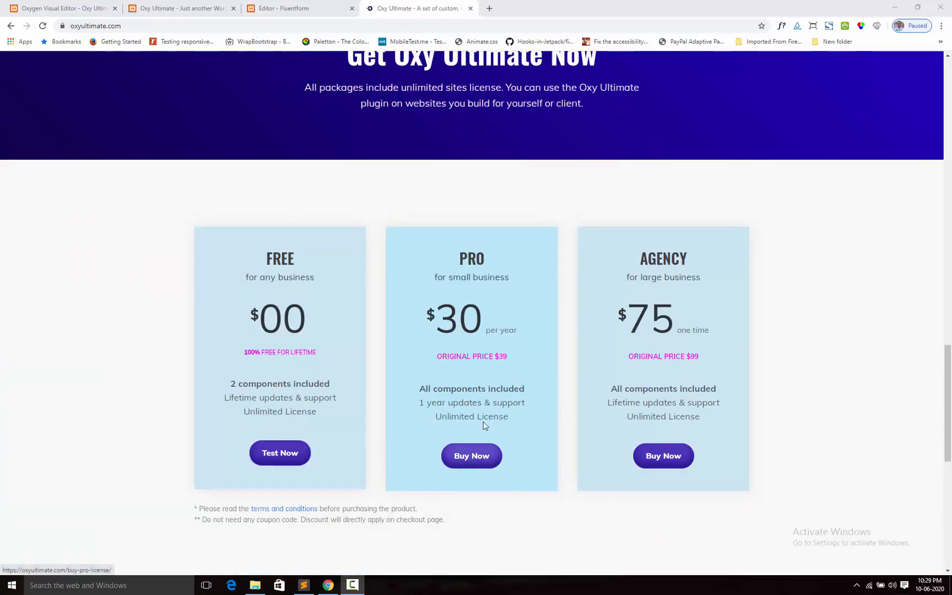
left_click(477, 461)
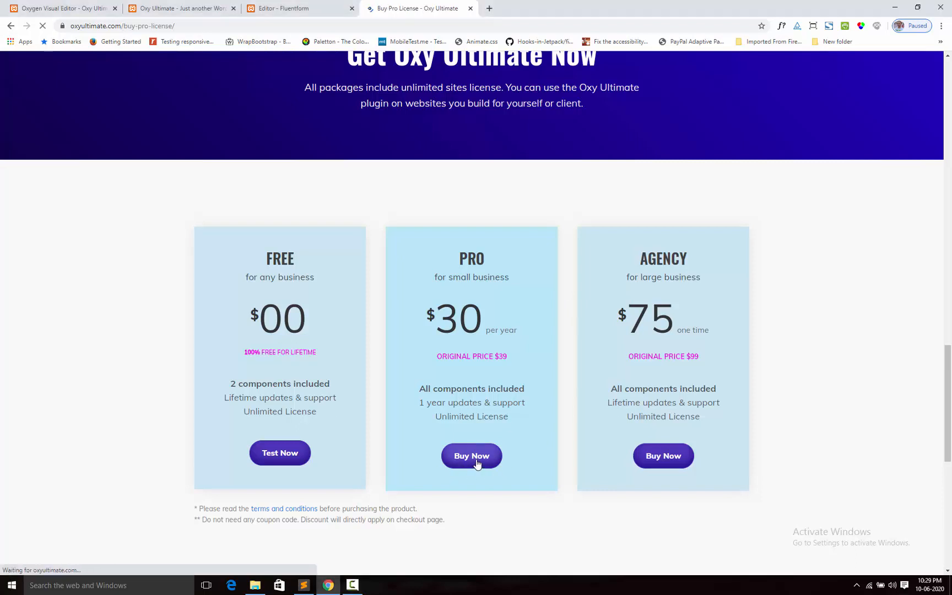
scroll(531, 408, "down", 2)
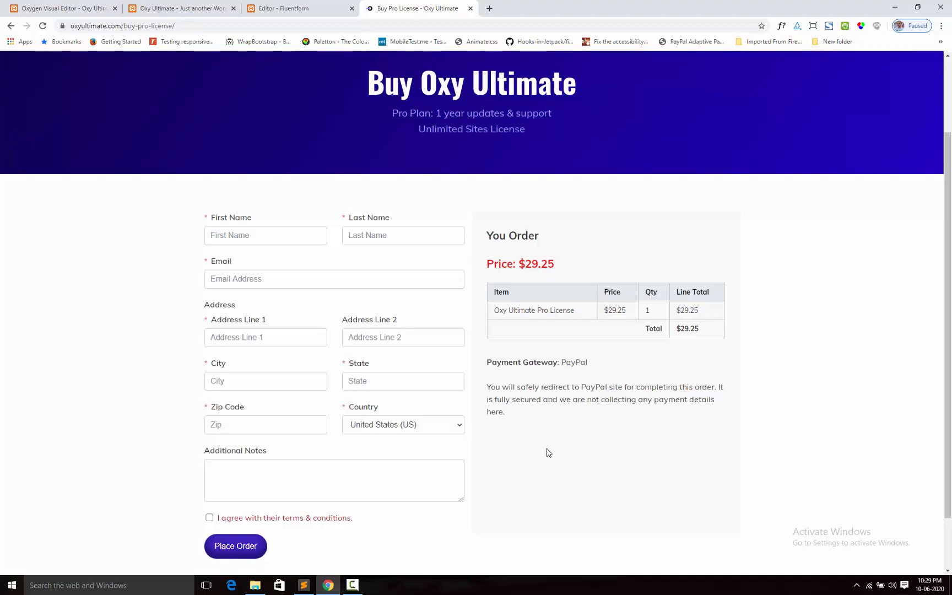
scroll(550, 416, "up", 2)
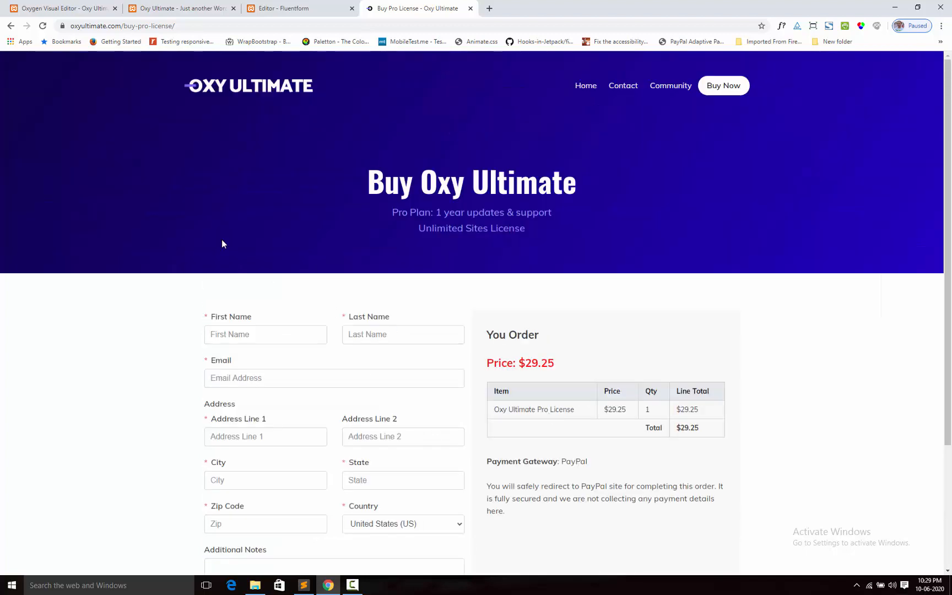
Switch to the Fluent Forms editor and look through the fields of the contact form demo
left_click(55, 11)
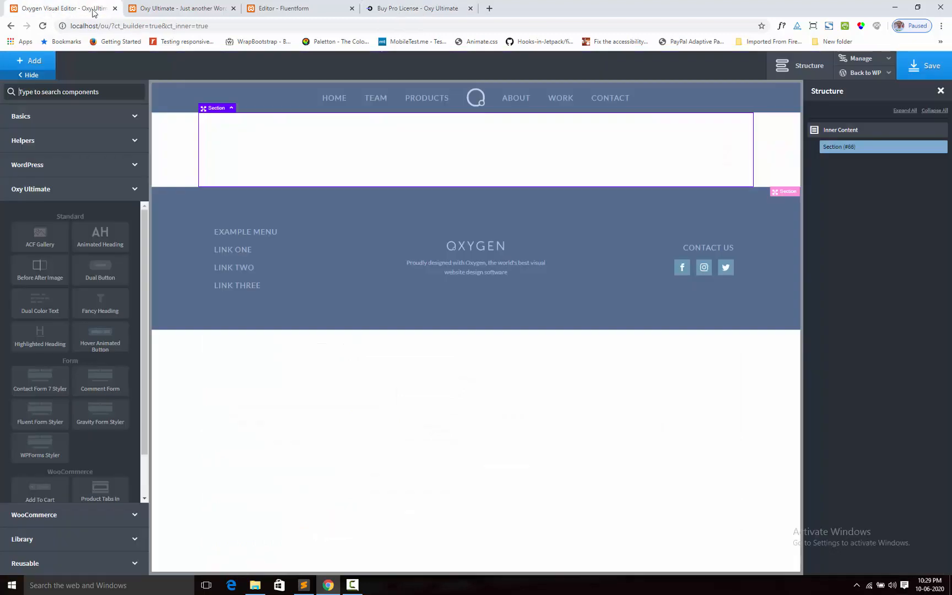
left_click(298, 7)
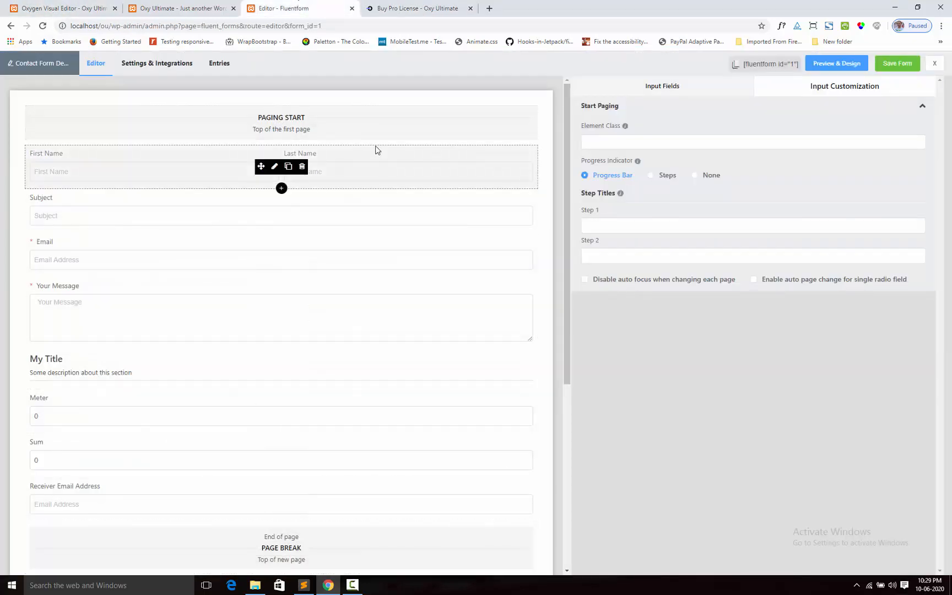
scroll(477, 457, "down", 5)
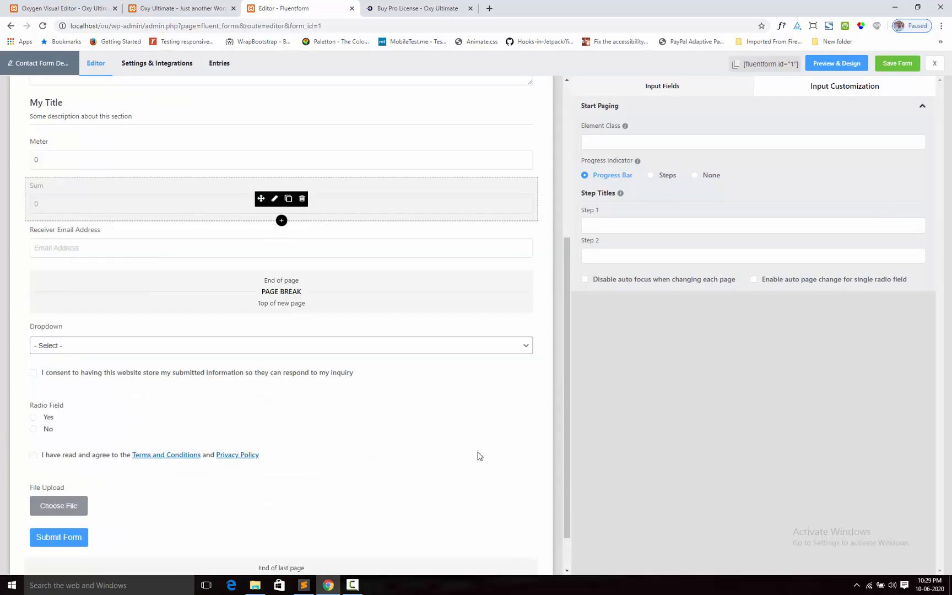
scroll(477, 455, "up", 5)
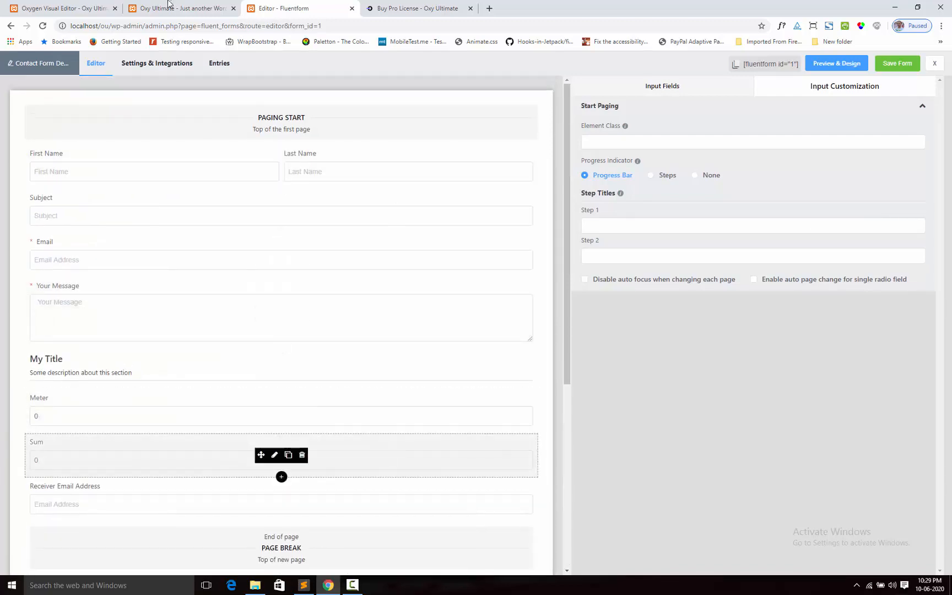
In the Oxygen builder, add a Fluent Form Styler to the empty section and assign it the form Contact Form Demo (#10)
left_click(54, 8)
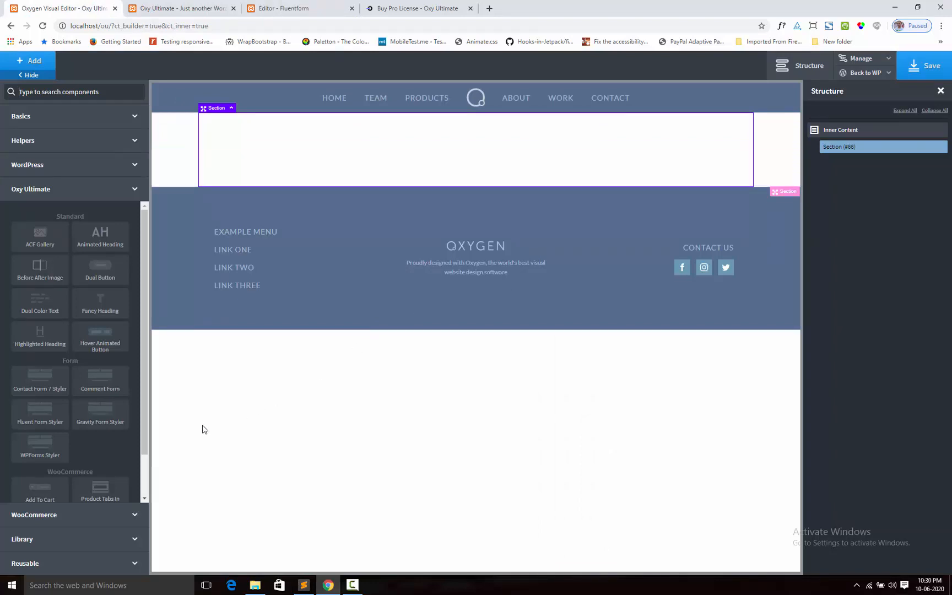
left_click_drag(143, 397, 144, 405)
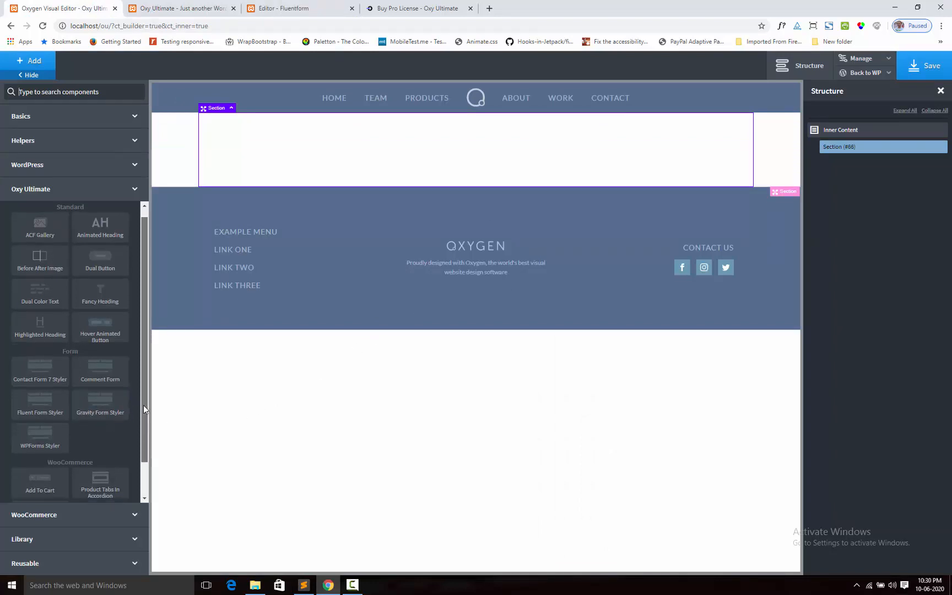
left_click(33, 411)
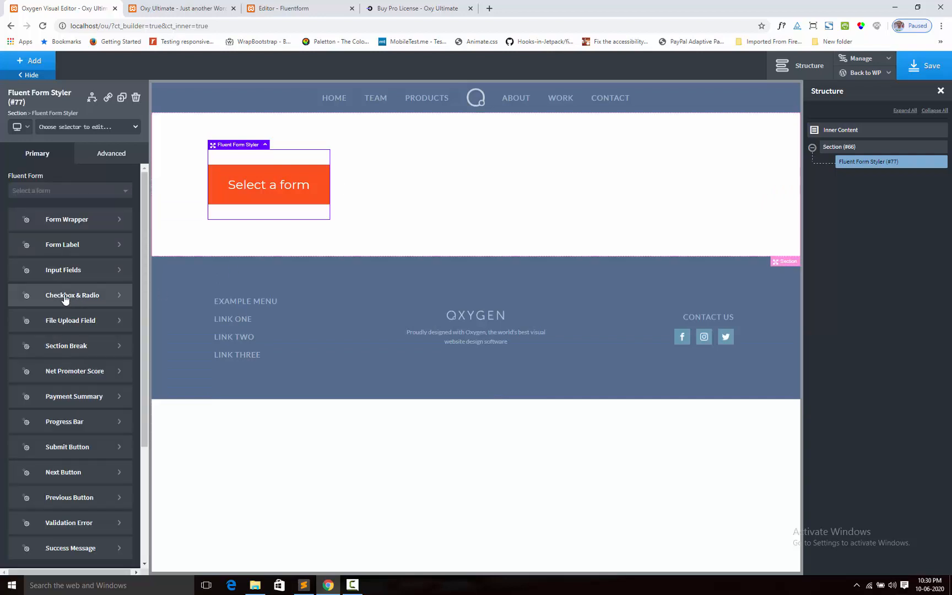
left_click(103, 193)
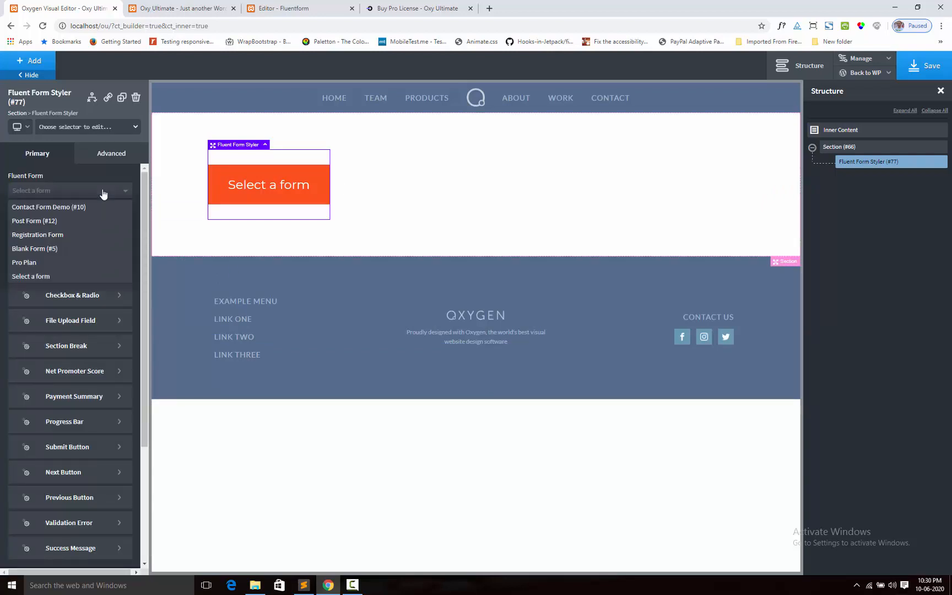
left_click(71, 208)
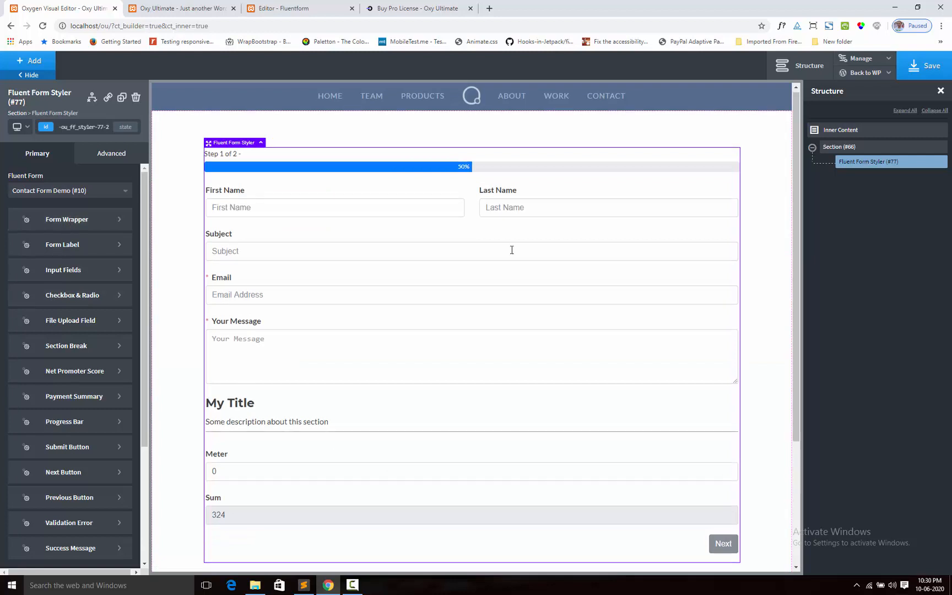
scroll(510, 250, "down", 3)
scroll(512, 253, "up", 1)
scroll(512, 255, "up", 3)
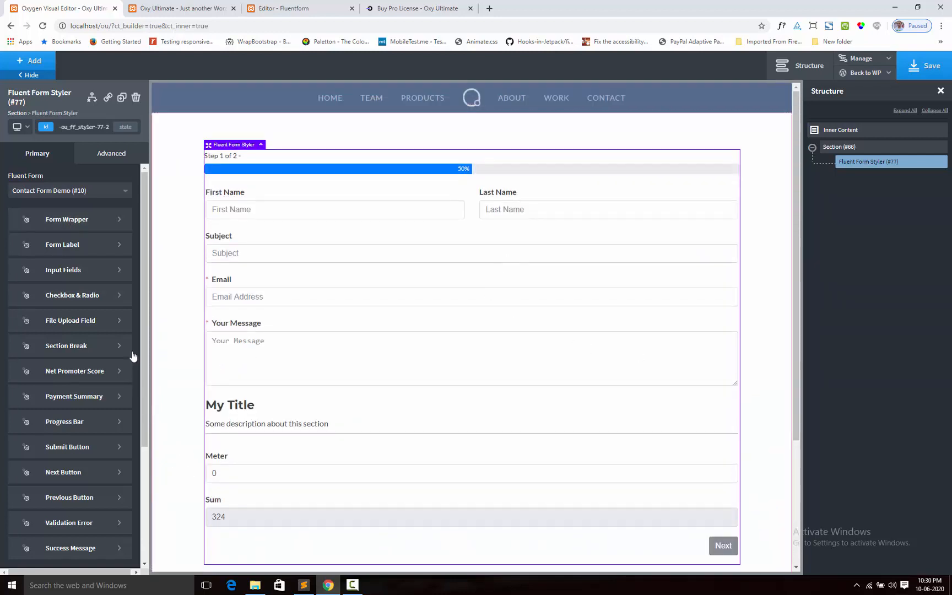
Set the form wrapper's background color to light pink #ead5d5
mouse_move(144, 242)
left_mouse_down()
mouse_move(142, 381)
mouse_move(144, 242)
left_mouse_up()
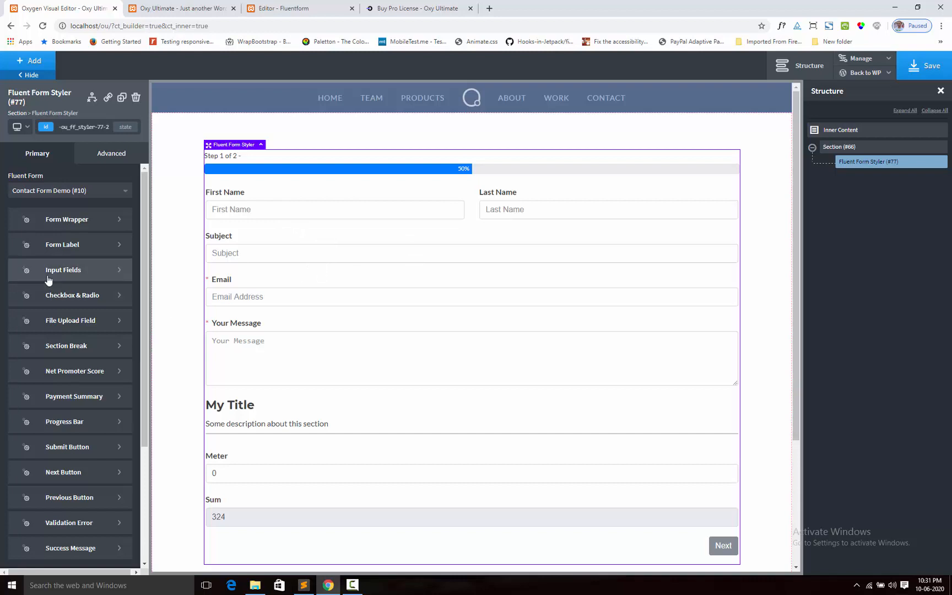
left_click(61, 230)
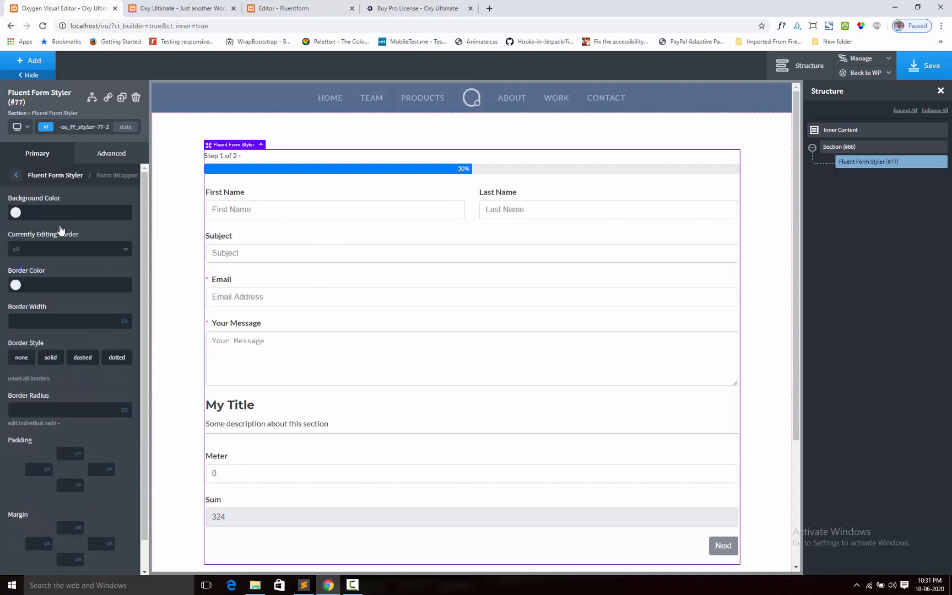
left_click(16, 214)
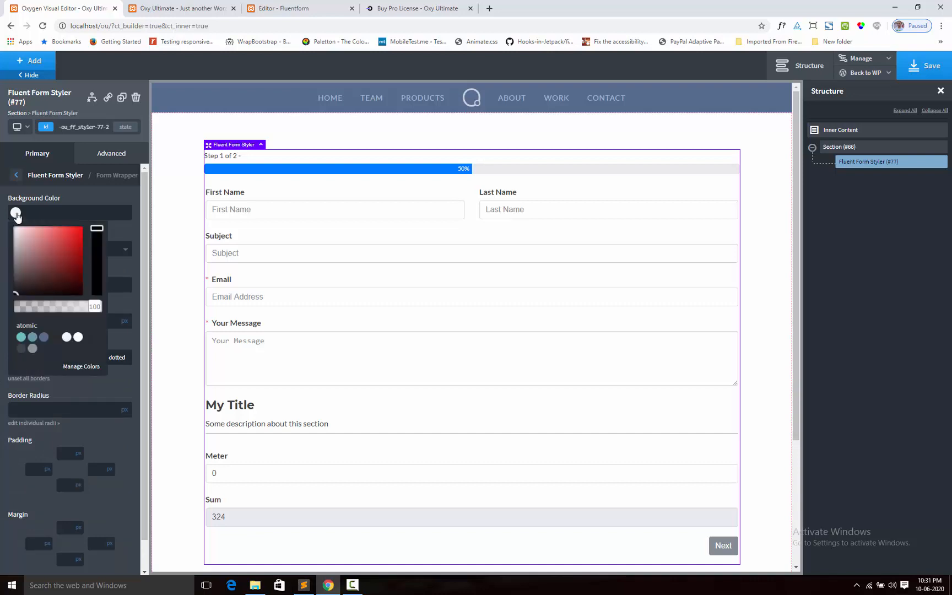
left_click_drag(30, 243, 20, 231)
left_click(95, 189)
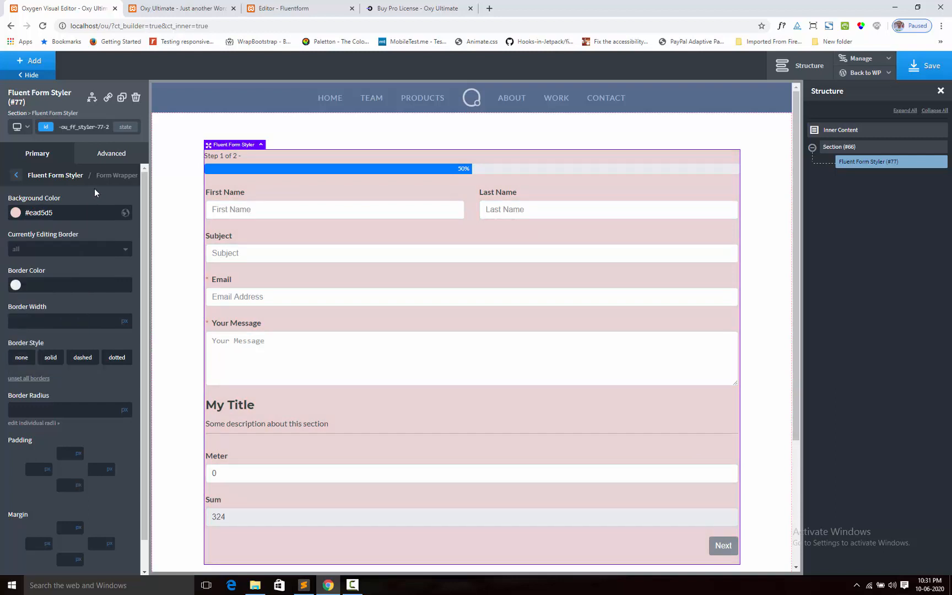
Give the form wrapper 40 px padding and 30 px margin on all four sides
scroll(67, 270, "down", 1)
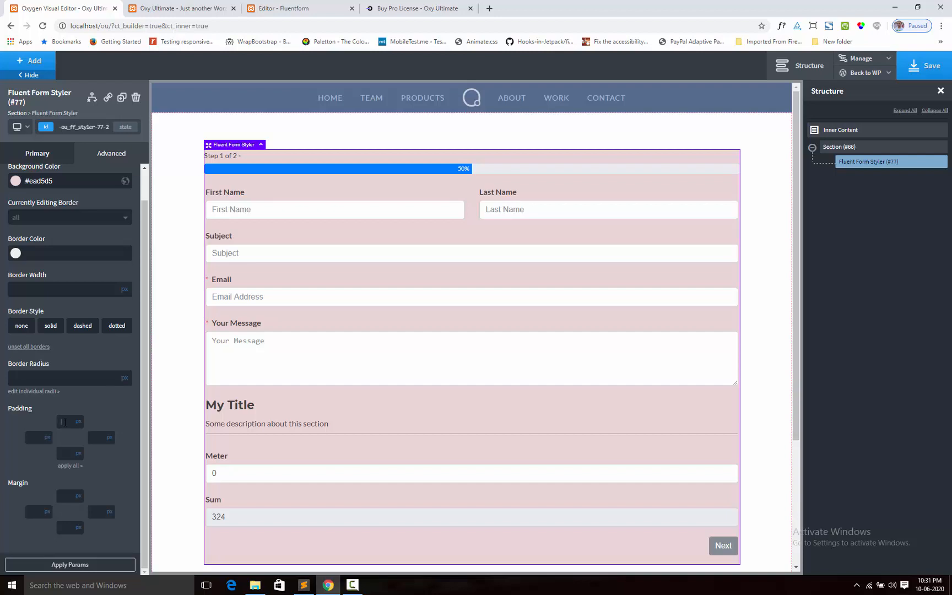
left_click(64, 422)
type("40")
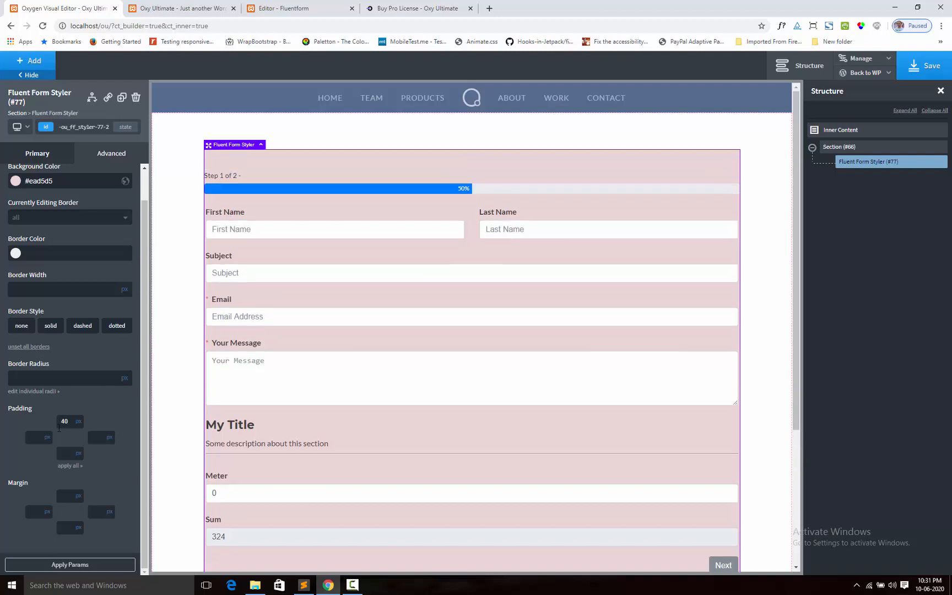
left_click(61, 468)
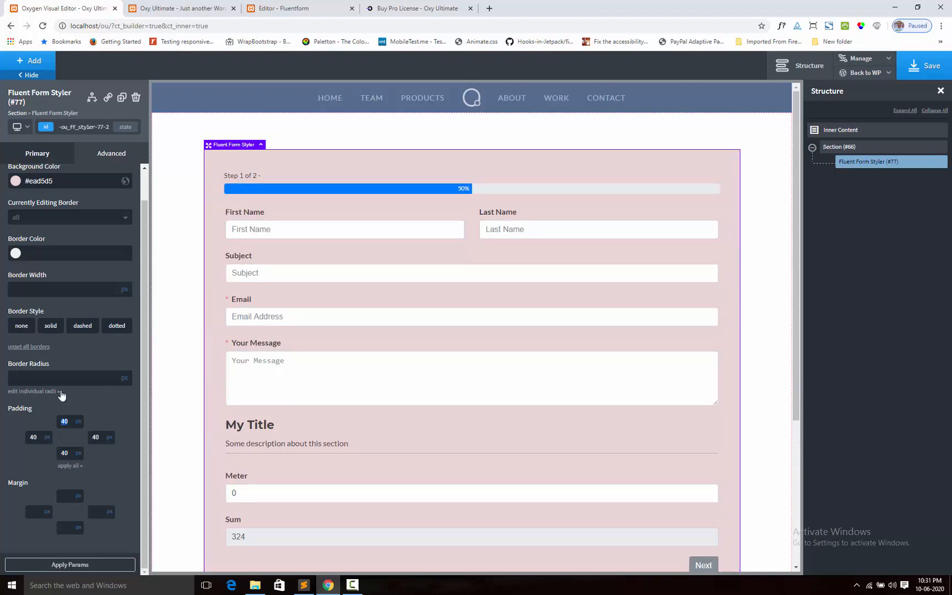
left_click(65, 497)
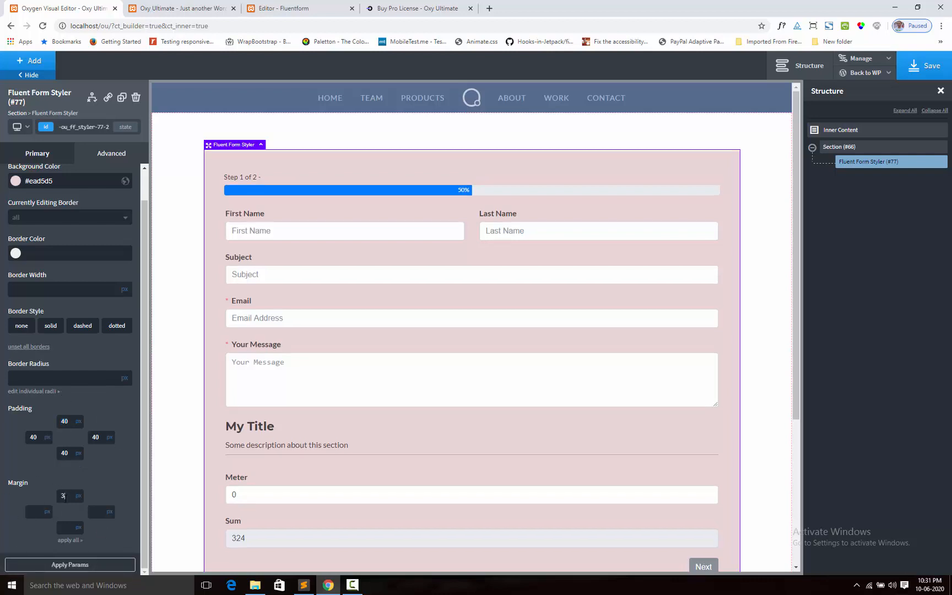
type("30")
left_click(70, 540)
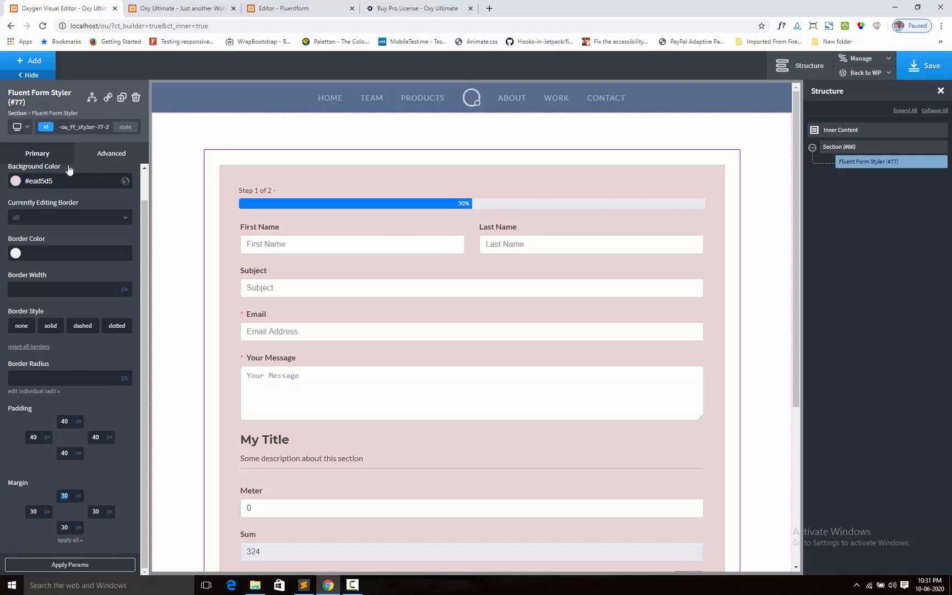
Set the background color of the whole Fluent Form Styler element to #ff7a7a in its advanced styles
scroll(89, 204, "up", 1)
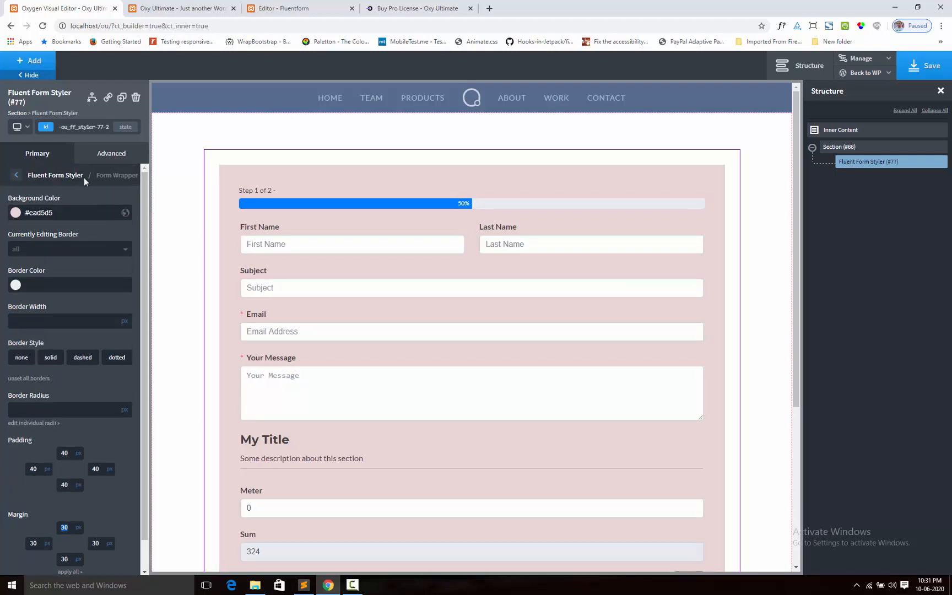
left_click(111, 160)
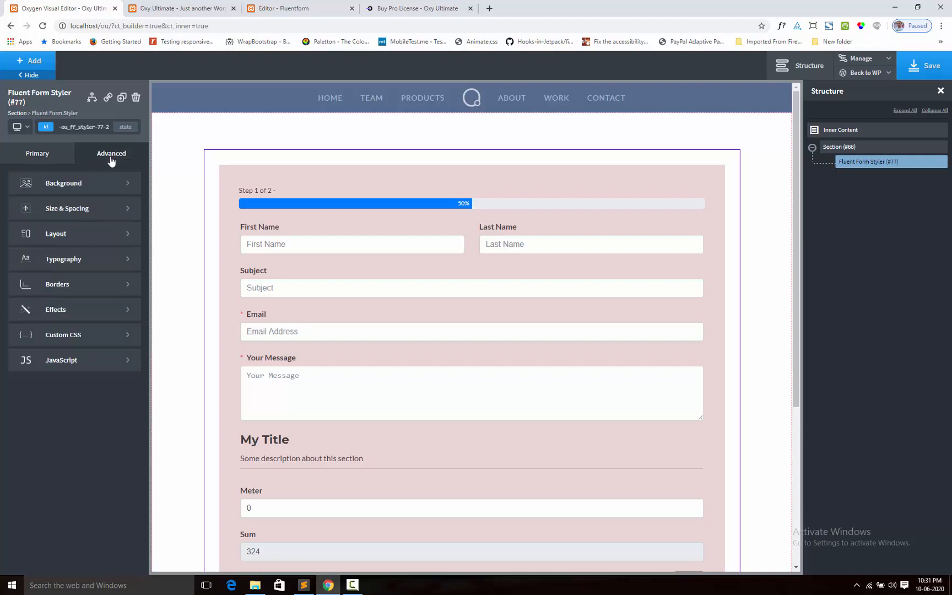
left_click(96, 189)
left_click(13, 214)
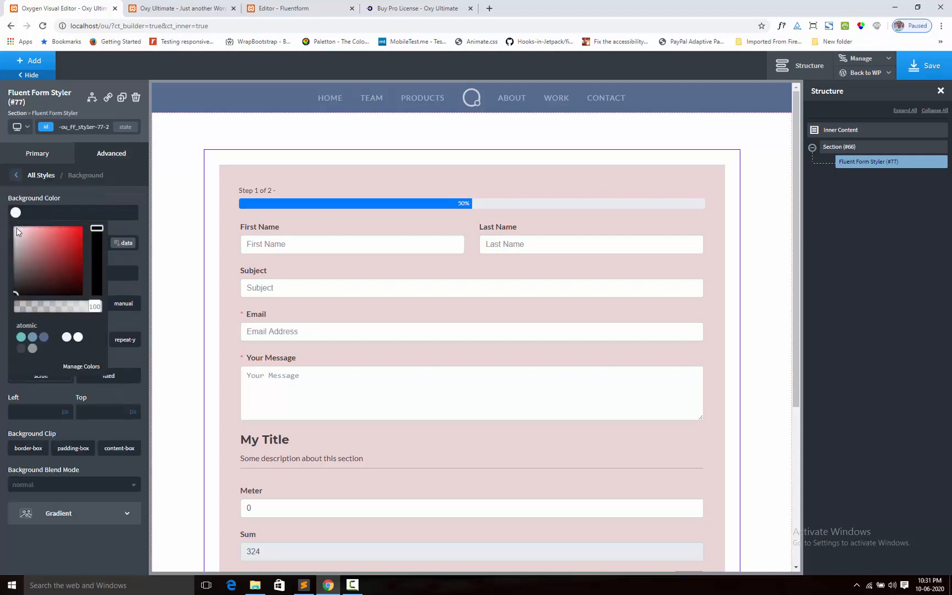
mouse_move(18, 234)
left_mouse_down()
mouse_move(17, 269)
mouse_move(14, 252)
mouse_move(49, 226)
left_mouse_up()
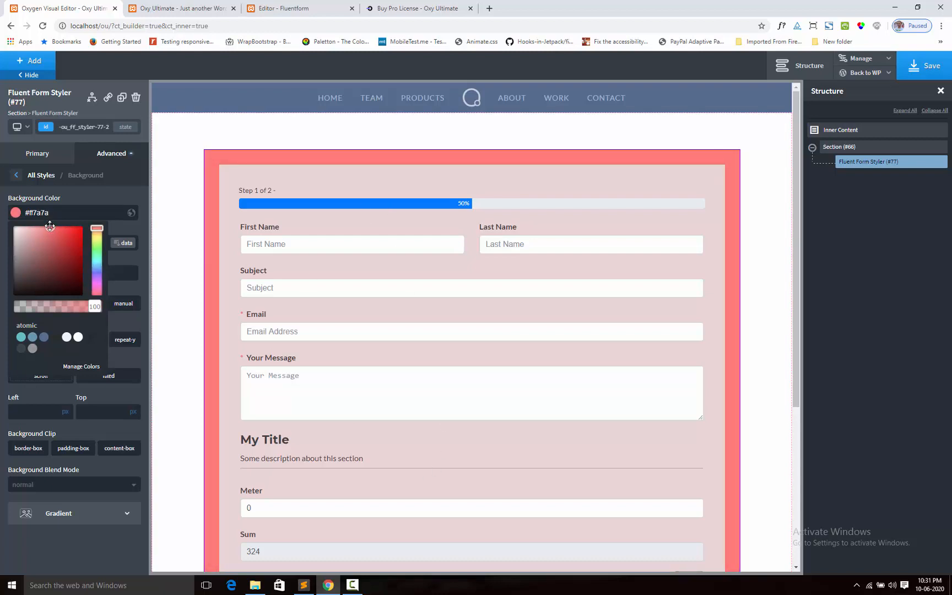
left_click(131, 195)
left_click(58, 155)
scroll(61, 427, "down", 3)
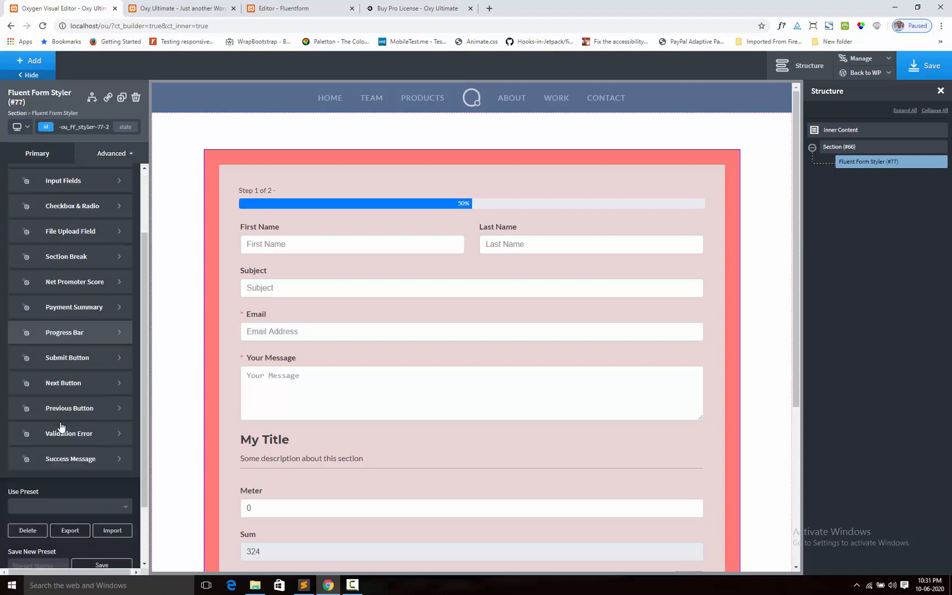
Set the whole Fluent Form Styler element's advanced background color to the muted pink #dbcbcb
left_click(113, 153)
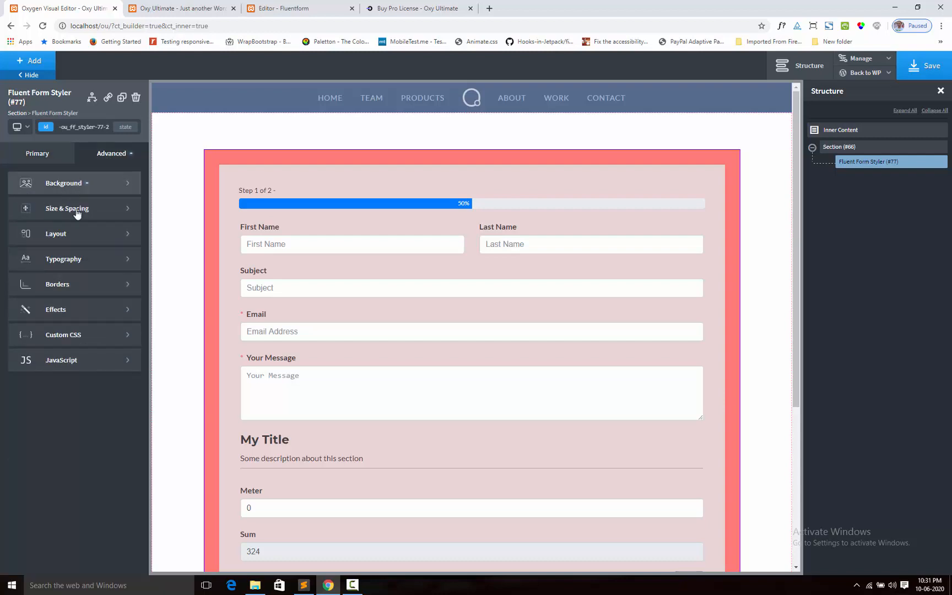
left_click(38, 184)
left_click(16, 212)
mouse_move(33, 236)
left_mouse_down()
mouse_move(34, 219)
mouse_move(19, 235)
left_mouse_up()
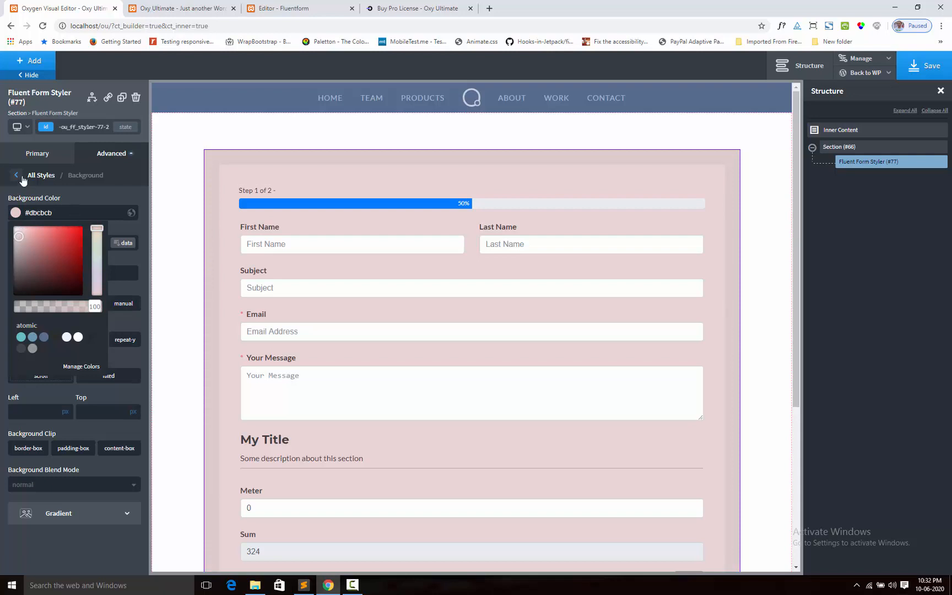
Set the asterisk color of the form labels to dark red #6b1616
left_click(36, 154)
scroll(38, 258, "up", 2)
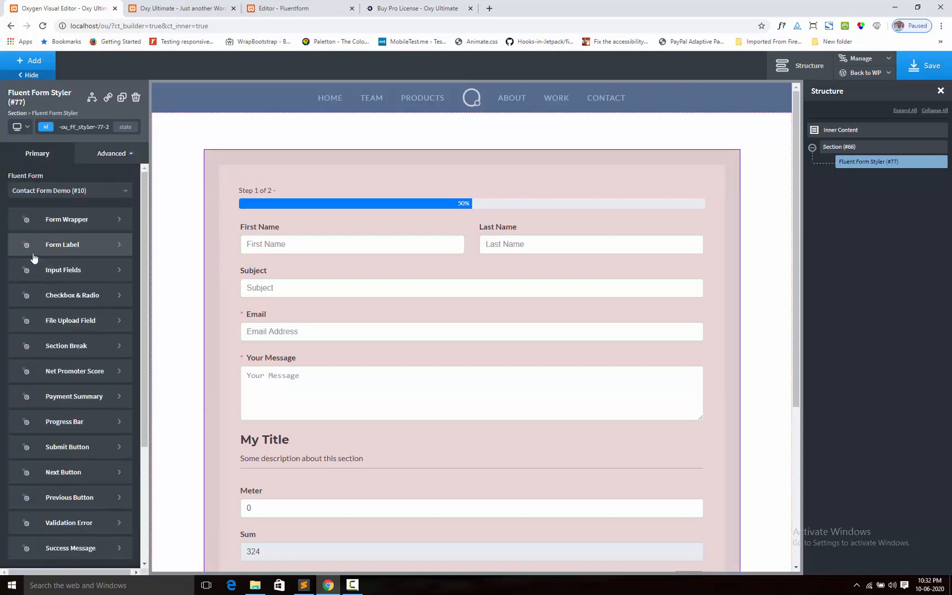
left_click(68, 251)
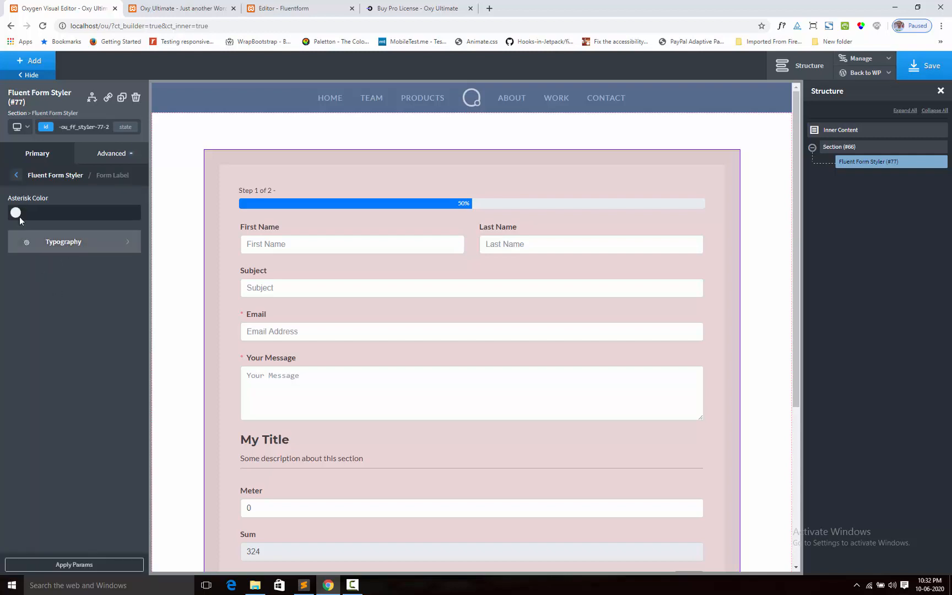
scroll(323, 344, "down", 4)
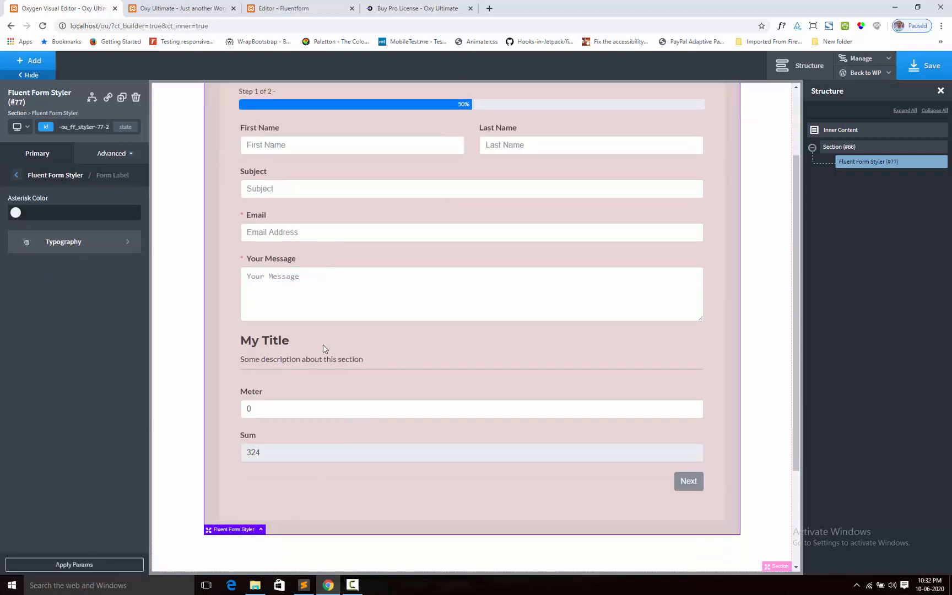
scroll(322, 344, "up", 4)
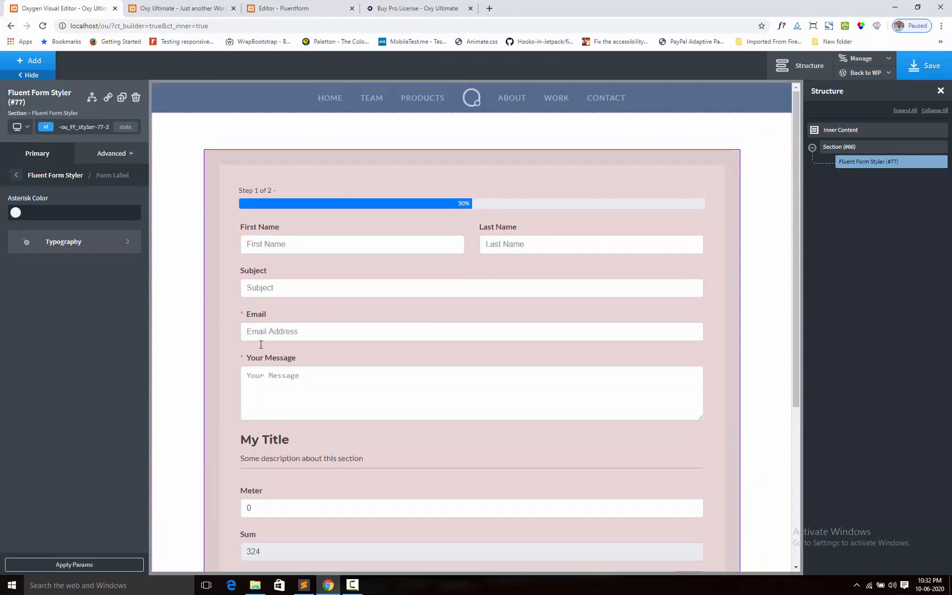
left_click(17, 215)
left_click(68, 284)
mouse_move(68, 284)
left_mouse_down()
mouse_move(68, 255)
mouse_move(69, 267)
left_mouse_up()
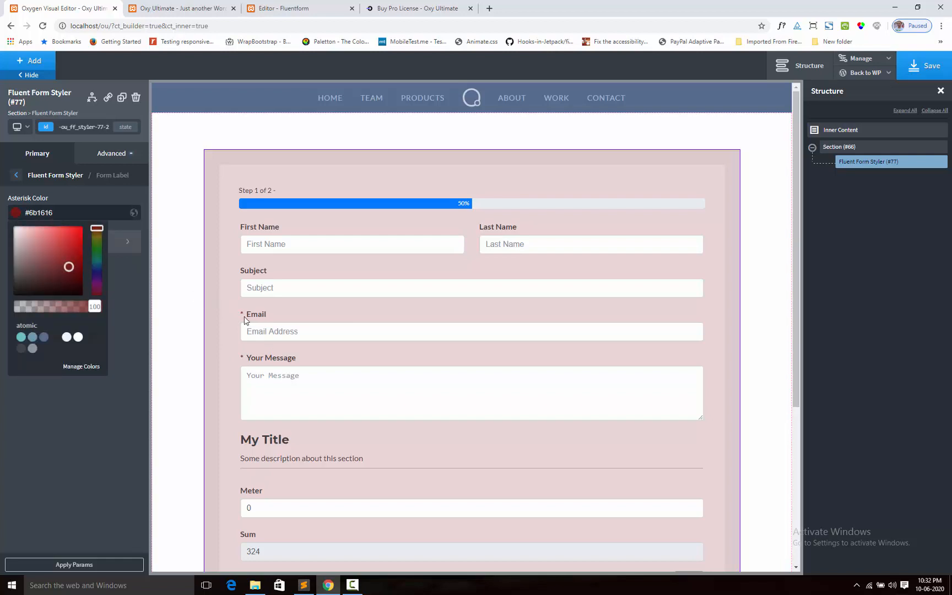
left_click(104, 421)
Set the form label typography to a 16 px font size and the color #5e5555
left_click(64, 246)
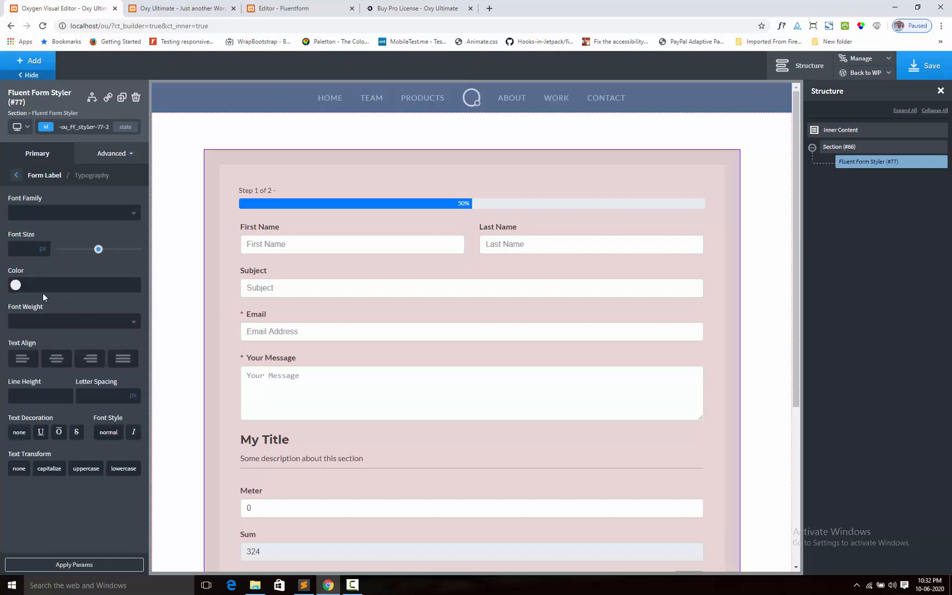
left_click_drag(100, 251, 69, 251)
left_click(16, 284)
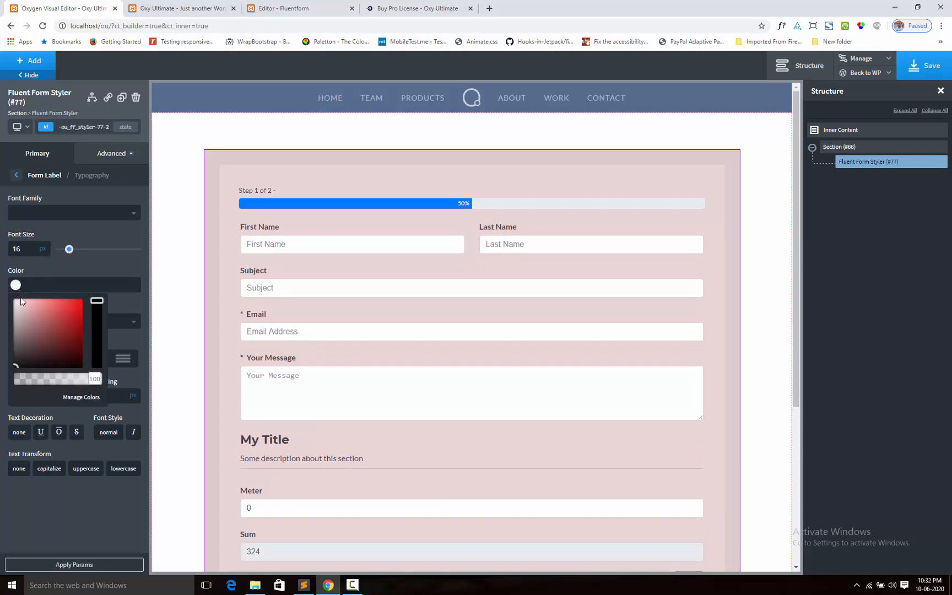
left_click(38, 313)
left_click_drag(47, 307, 19, 343)
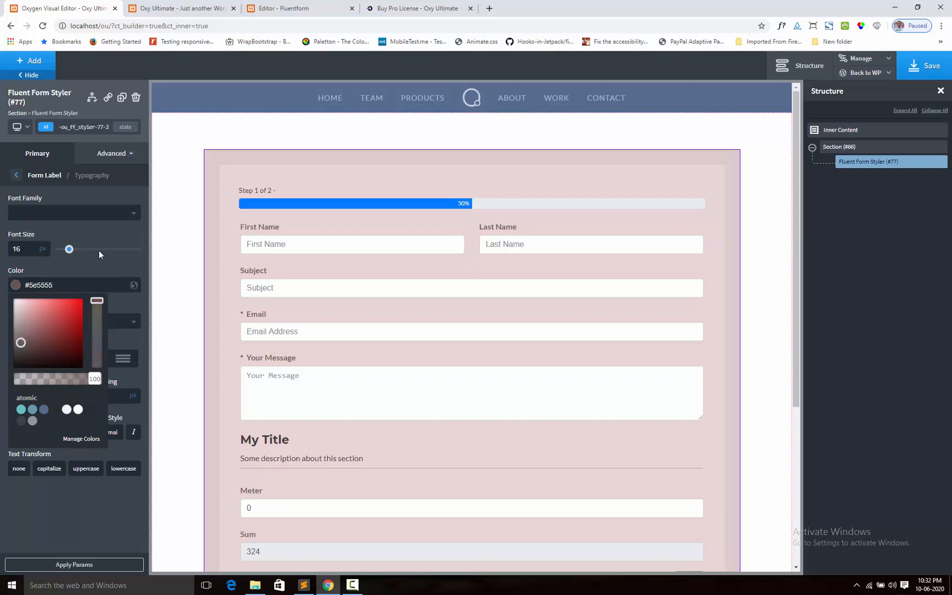
Try larger form label font sizes, set the font weight to 400 and settle on a 15 px font size
left_click(100, 249)
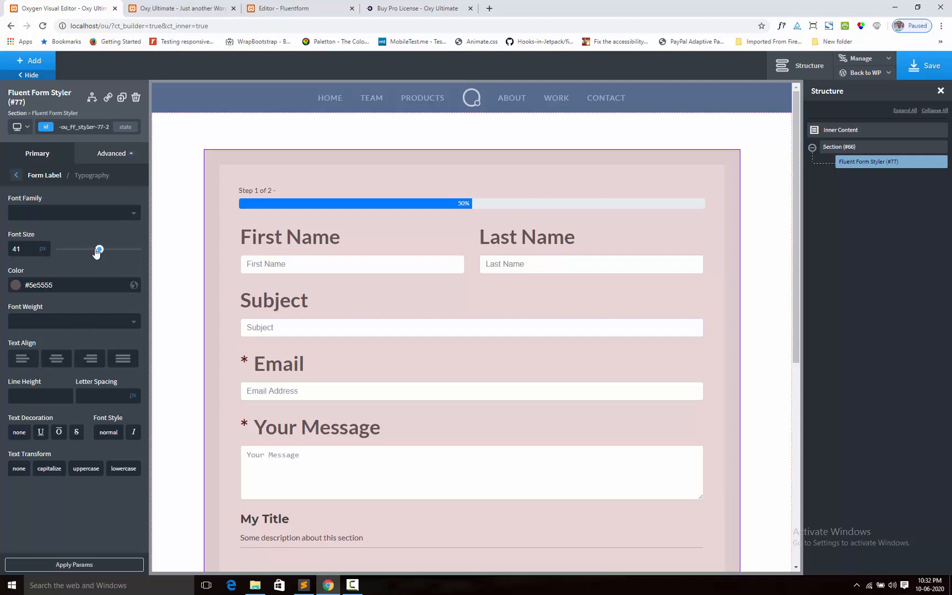
left_click_drag(97, 252, 72, 255)
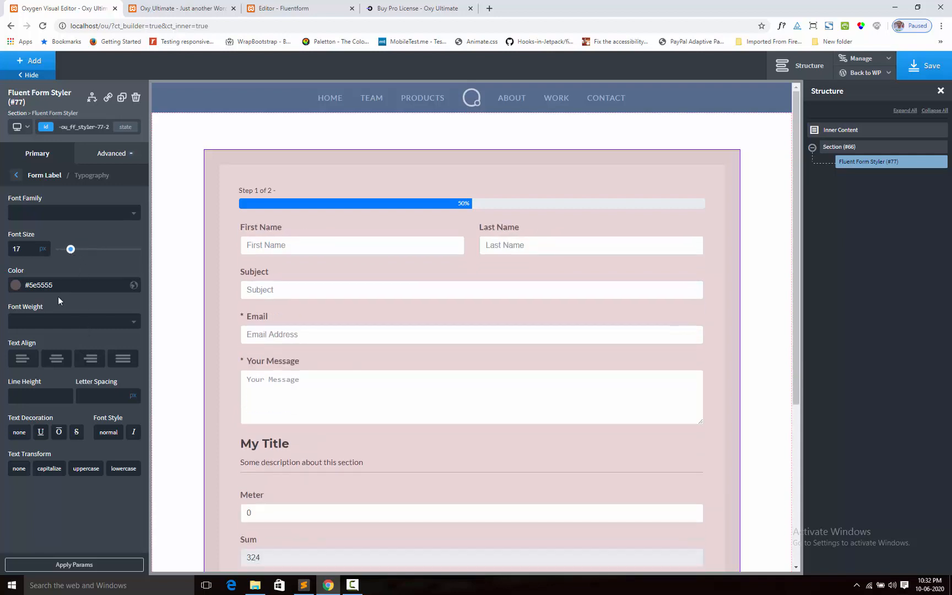
left_click(43, 321)
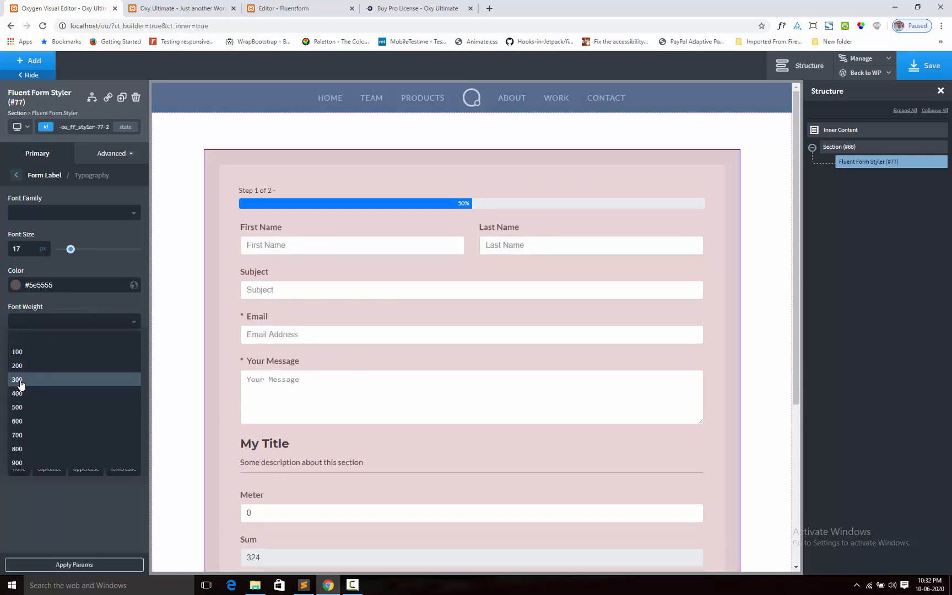
left_click(21, 383)
left_click(43, 320)
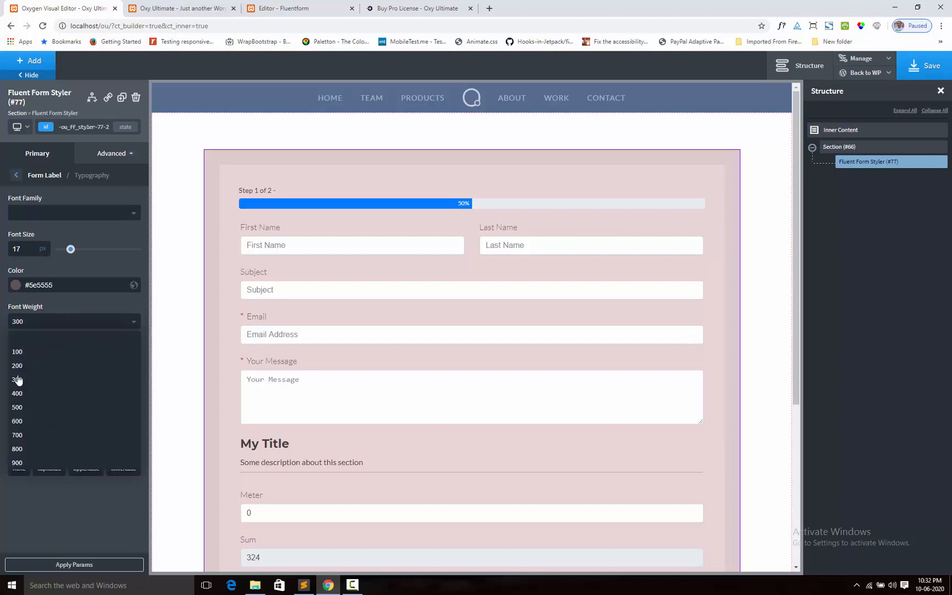
left_click(17, 393)
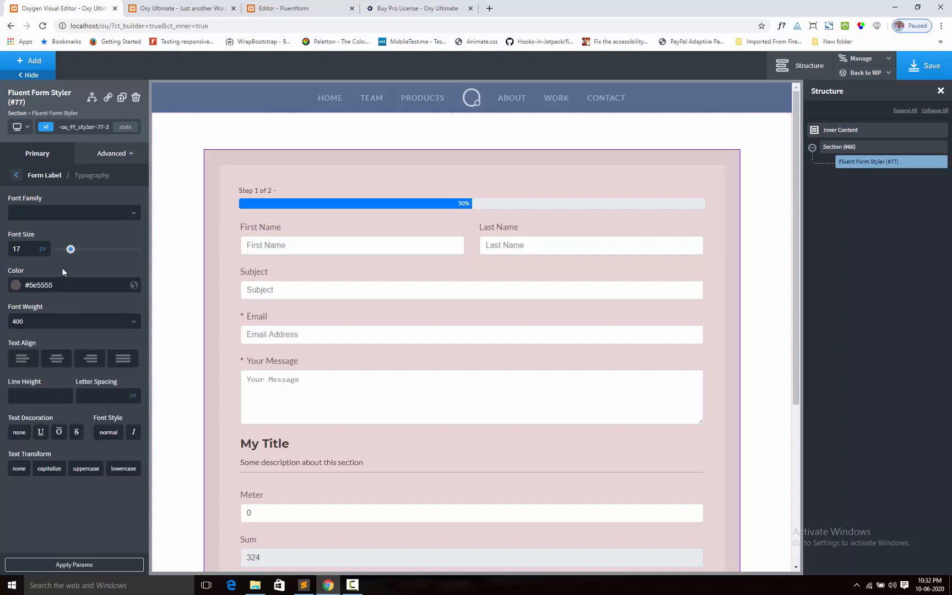
left_click_drag(70, 252, 68, 253)
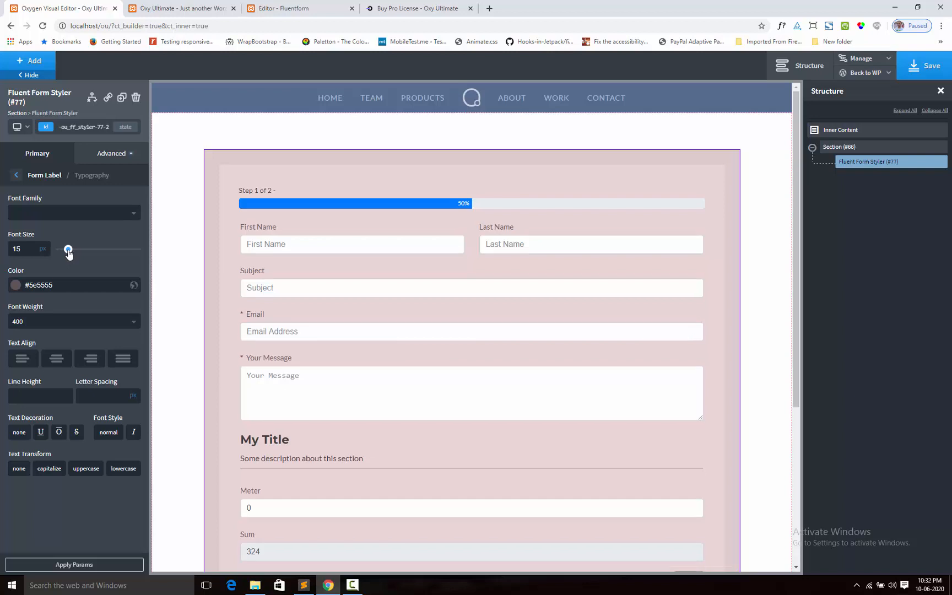
Darken the form label text color to #1c1a1a
left_click(15, 285)
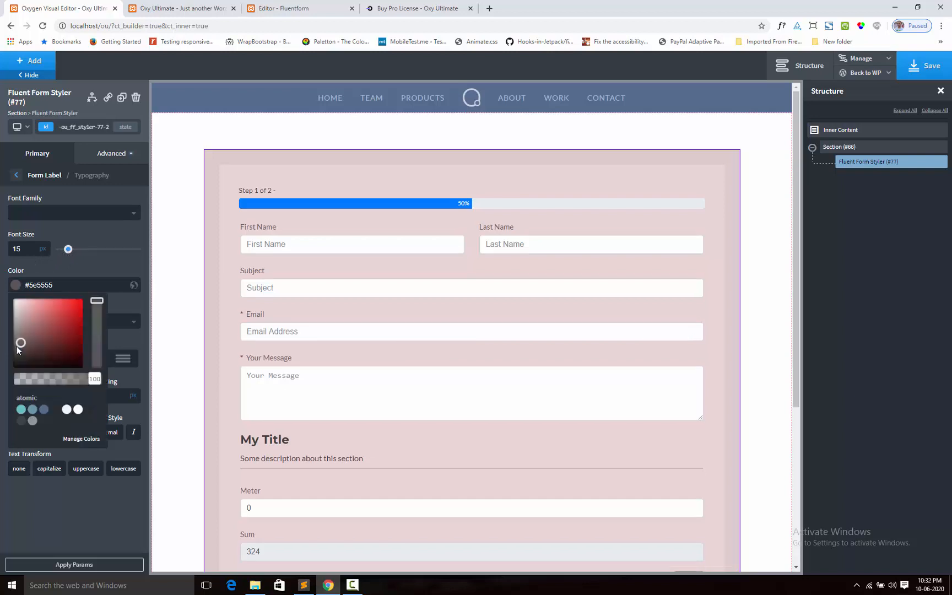
left_click_drag(20, 342, 17, 361)
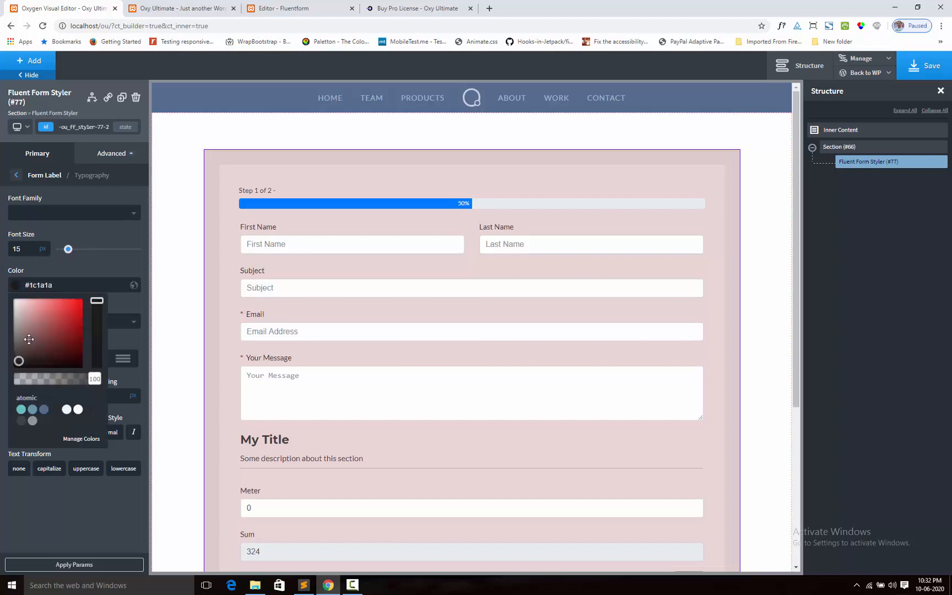
left_click(106, 258)
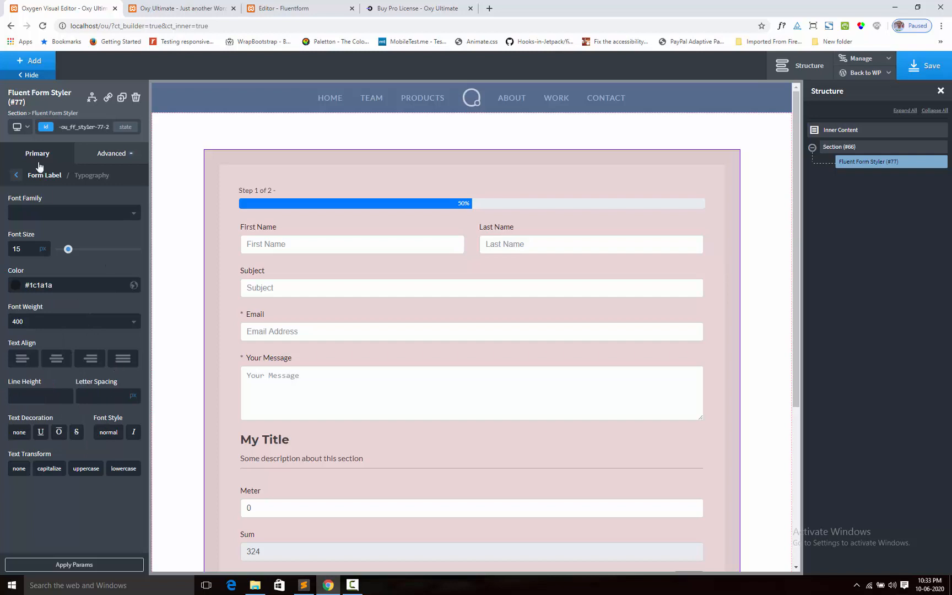
Give the form's input fields a bottom margin of 32 px and a textarea height of 200 px
left_click(14, 176)
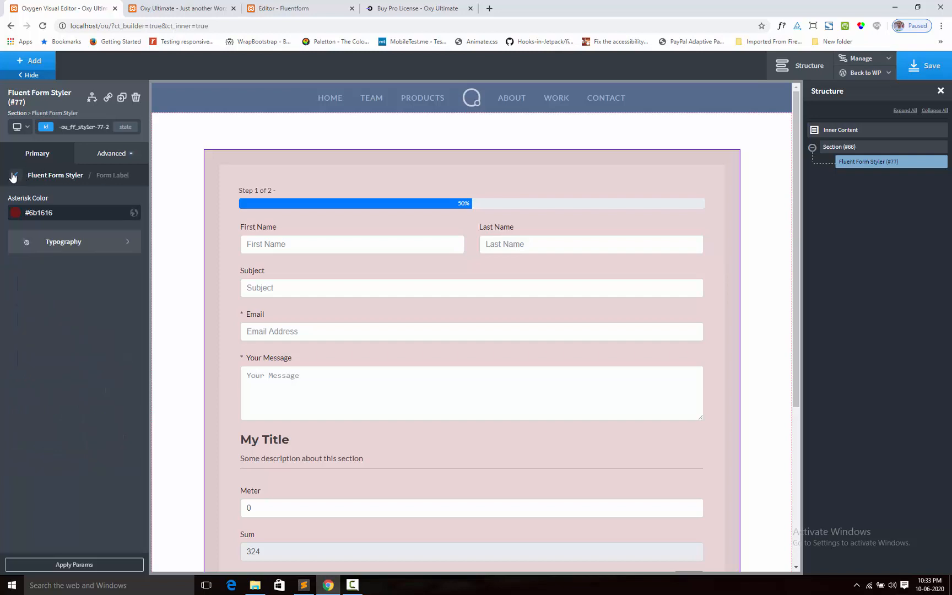
left_click(13, 176)
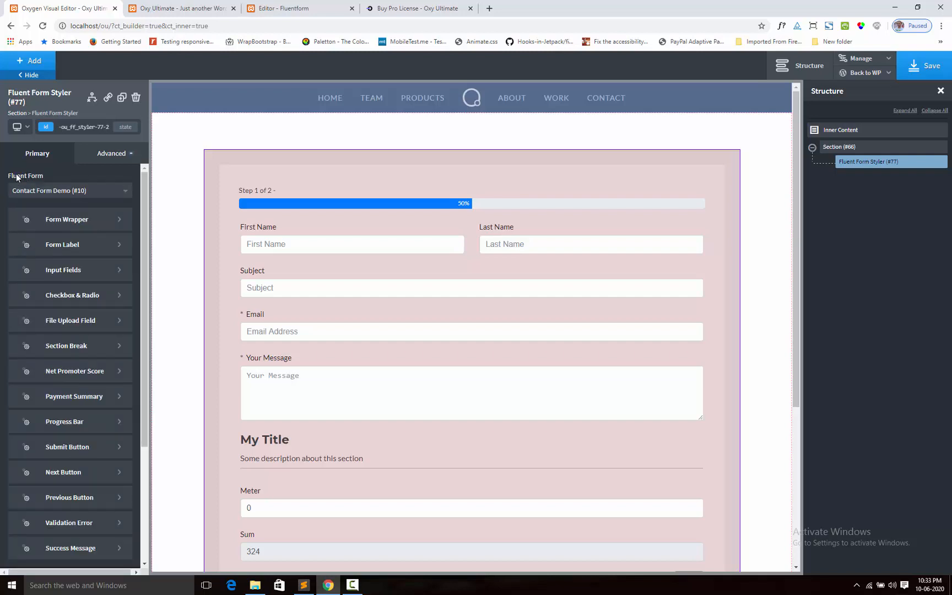
left_click(70, 271)
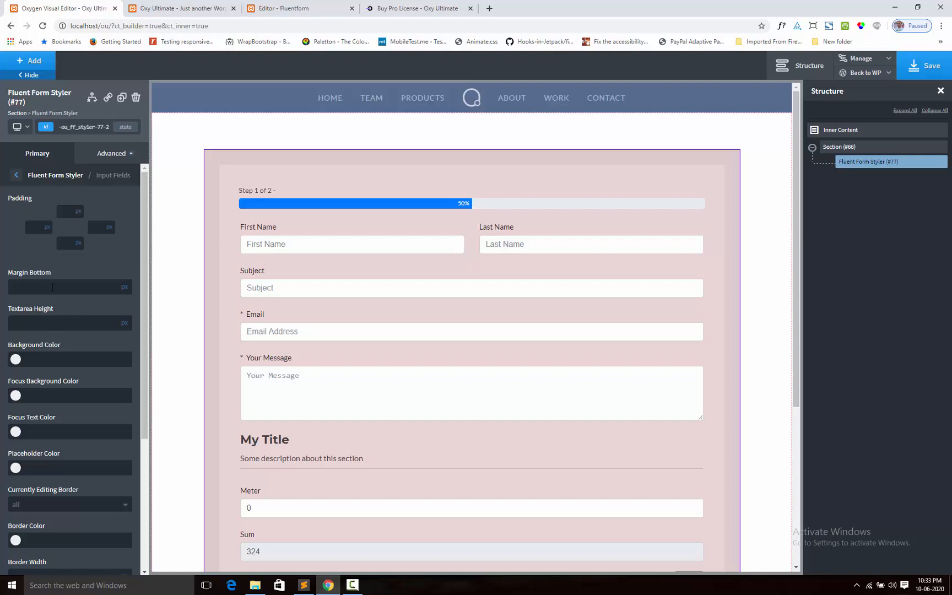
type("0")
key("Up")
key("Up")
key("Up")
key("Up")
key("Up")
key("Up")
key("Up")
key("Up")
key("Up")
key("Up")
key("Up")
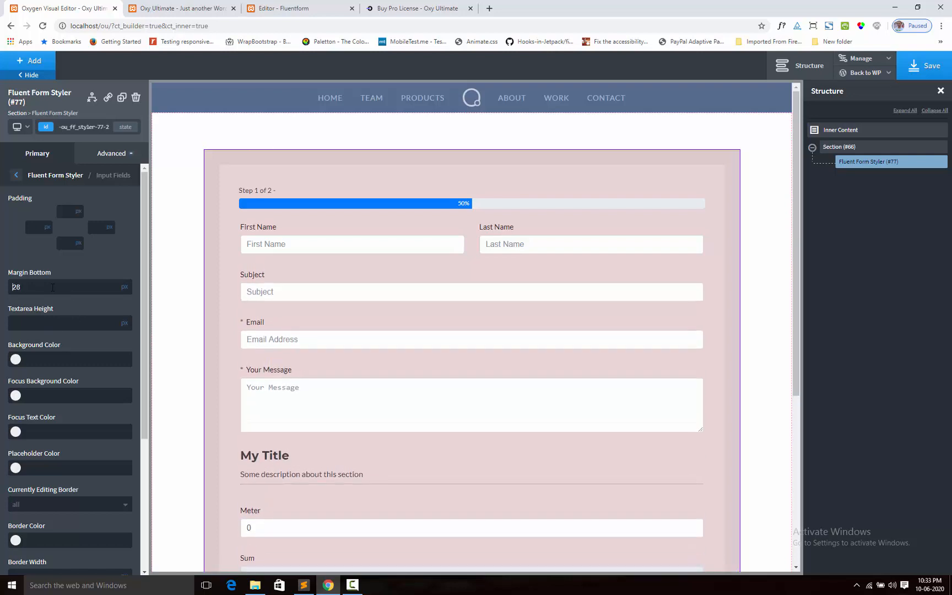
key("Up")
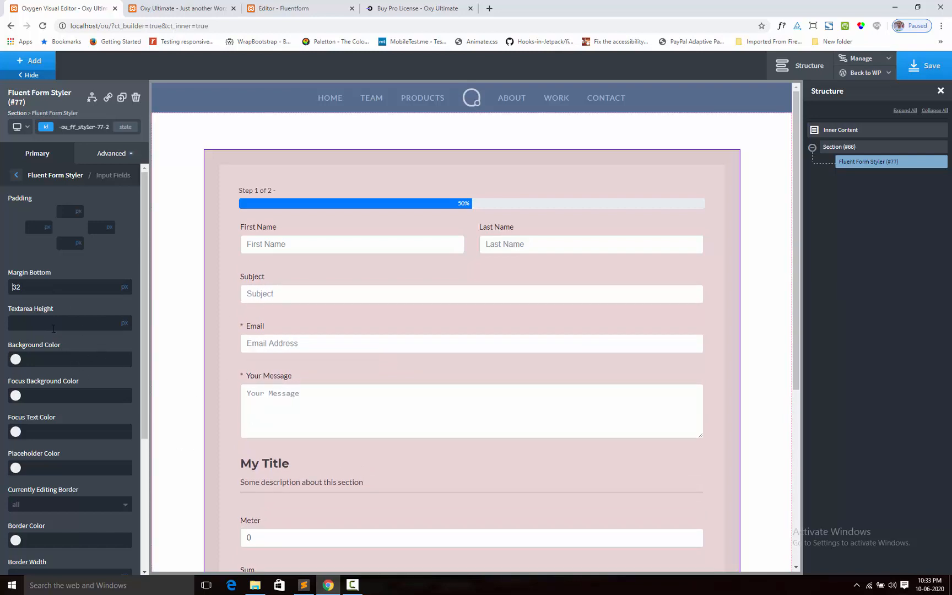
left_click(53, 329)
type("200")
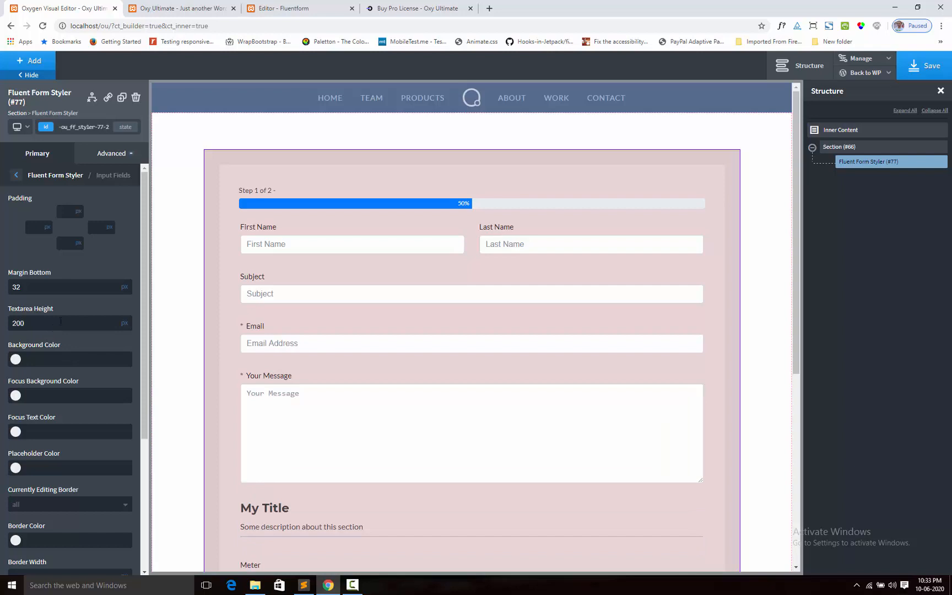
Set the input fields' background color to #f2dcdc and their placeholder color to #913f3f
scroll(43, 403, "down", 2)
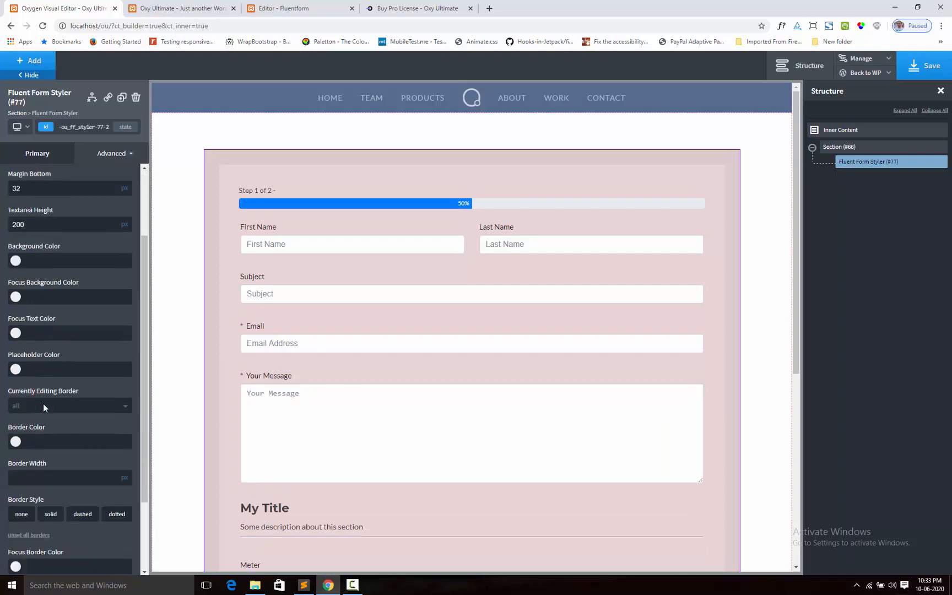
left_click(16, 260)
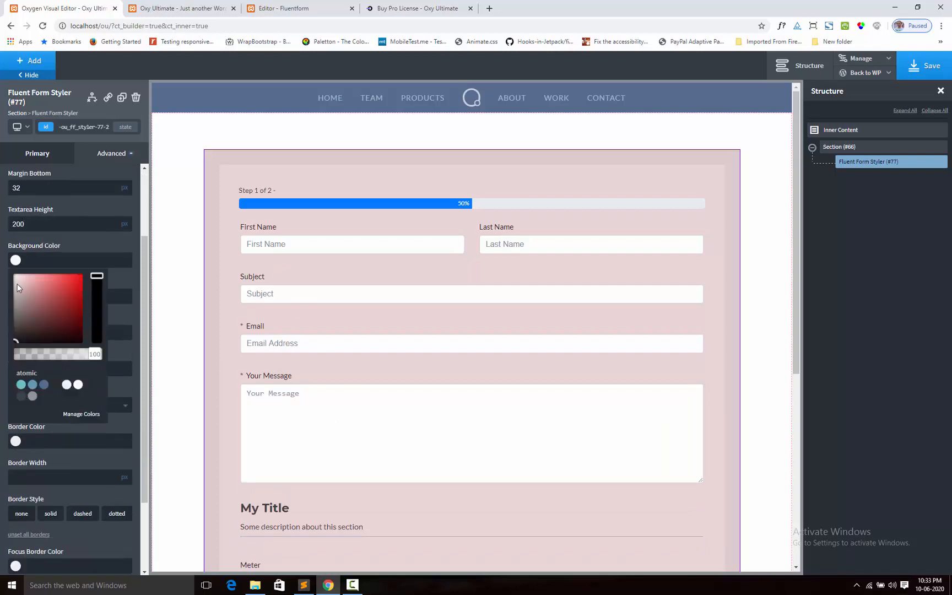
left_click_drag(17, 283, 19, 279)
left_click(101, 243)
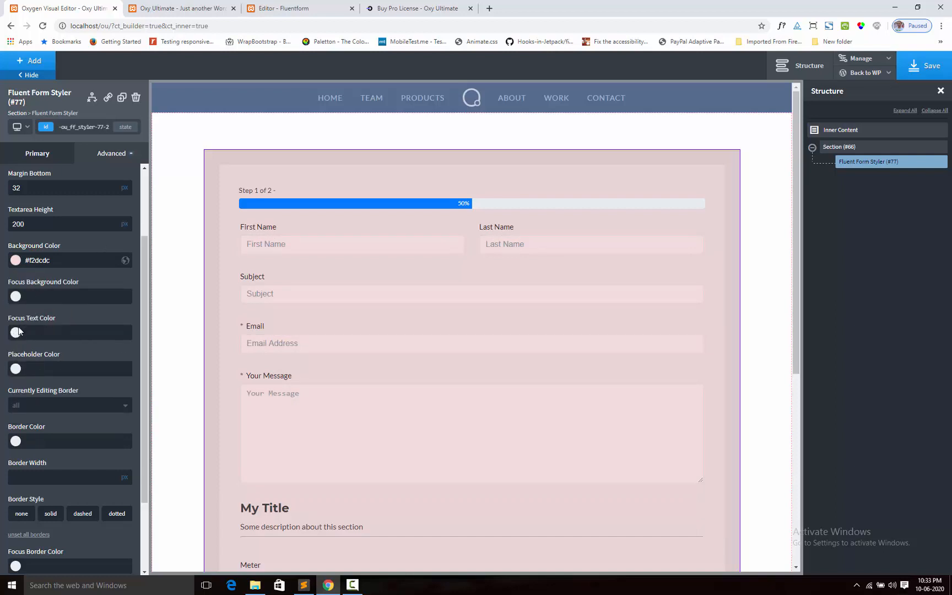
left_click(16, 369)
mouse_move(47, 397)
left_mouse_down()
mouse_move(65, 396)
mouse_move(75, 420)
mouse_move(53, 403)
mouse_move(54, 412)
left_mouse_up()
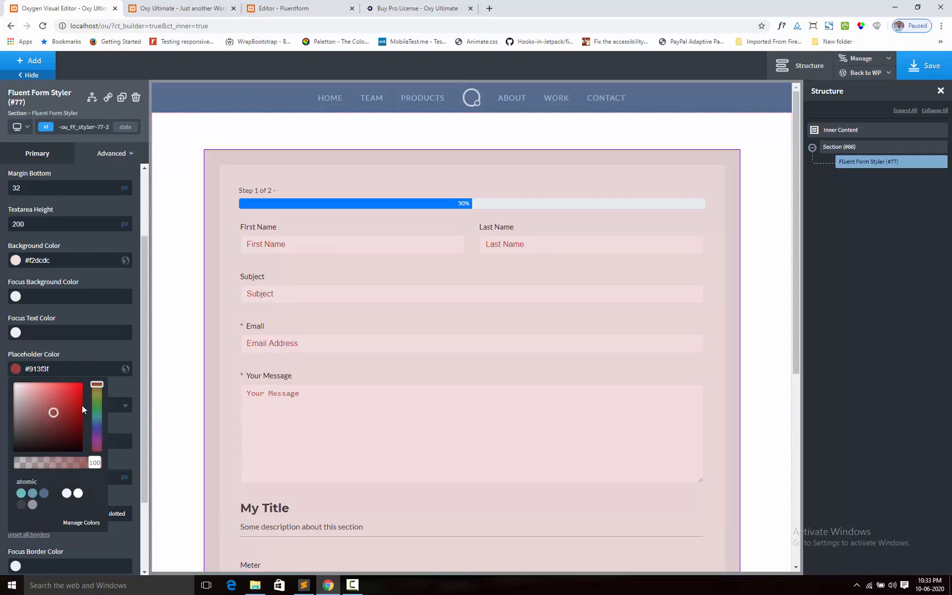
Set the input fields' border color to #dd9696 with a border width of 2 px on all sides
scroll(66, 331, "down", 2)
left_click(17, 342)
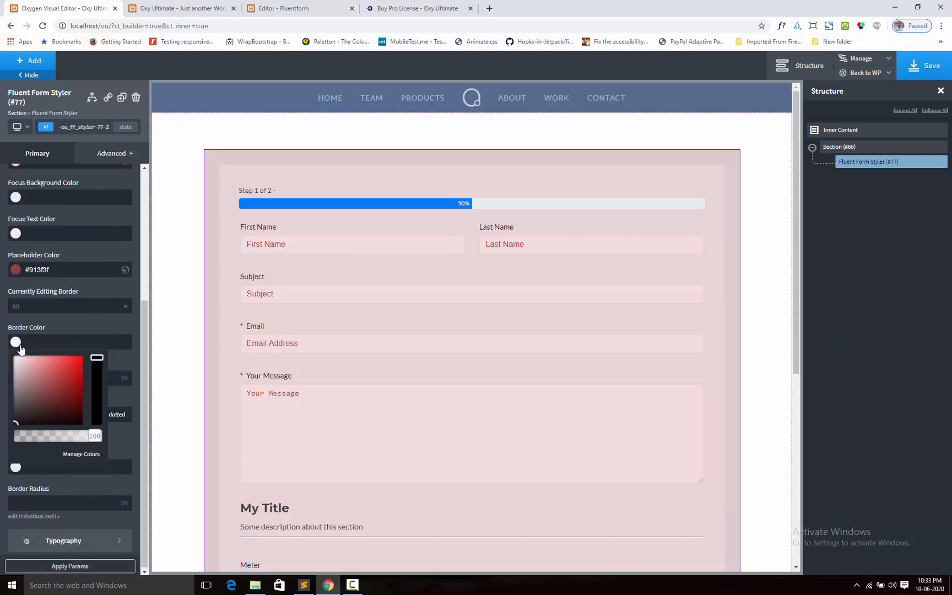
left_click(37, 362)
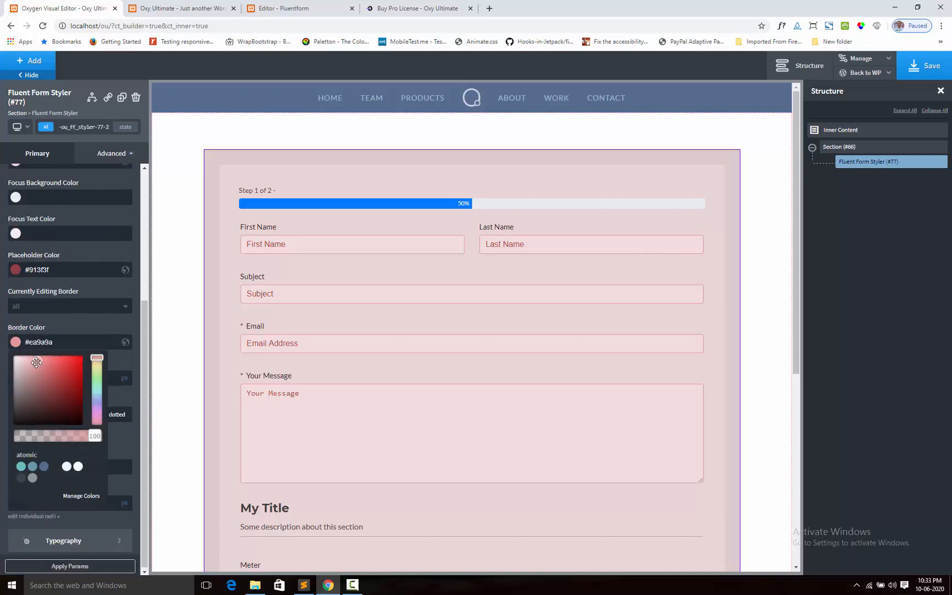
left_click_drag(37, 362, 36, 365)
left_click(99, 323)
left_click(31, 377)
type("2")
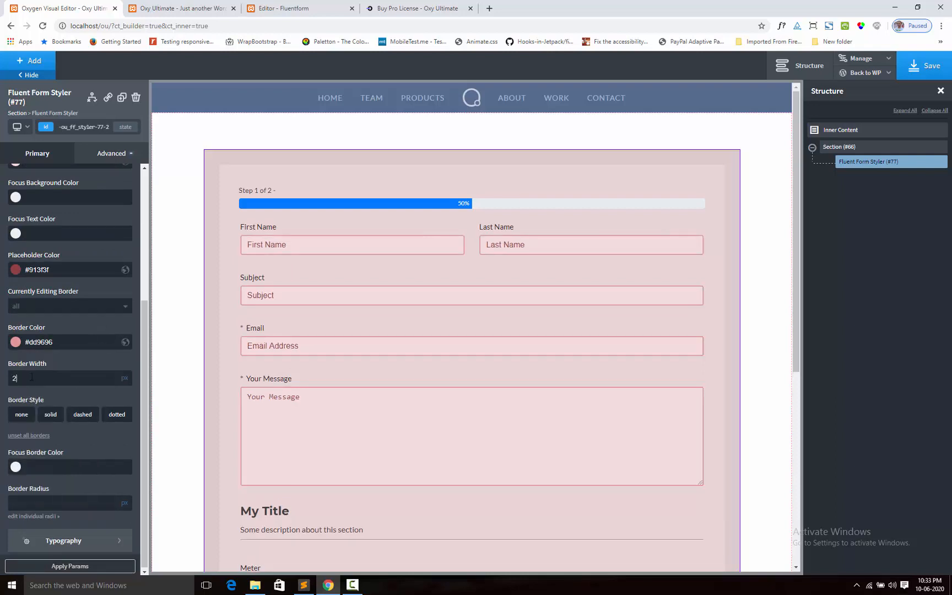
Try the solid and dotted border styles on the input fields and choose dashed
left_click(51, 414)
left_click(86, 419)
left_click(112, 419)
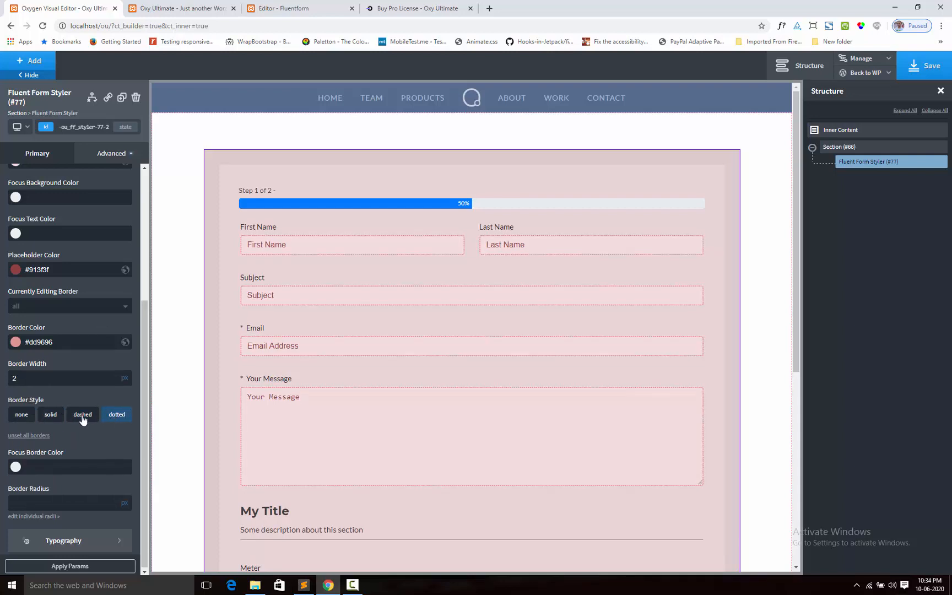
left_click(83, 419)
Try a 1 px border width on the input fields, return it to 2 px and review the whole form
left_click_drag(10, 381, 11, 382)
type("1")
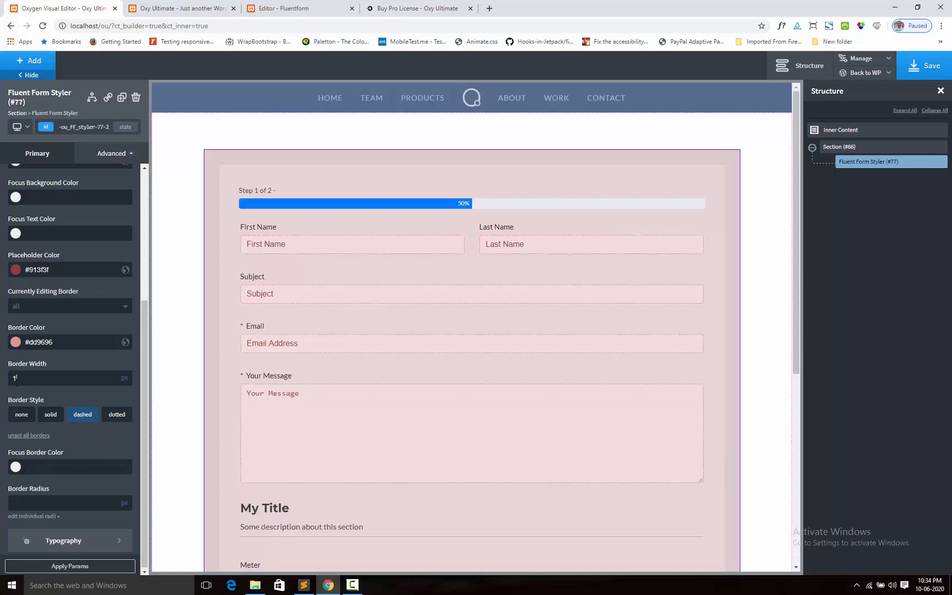
type("2")
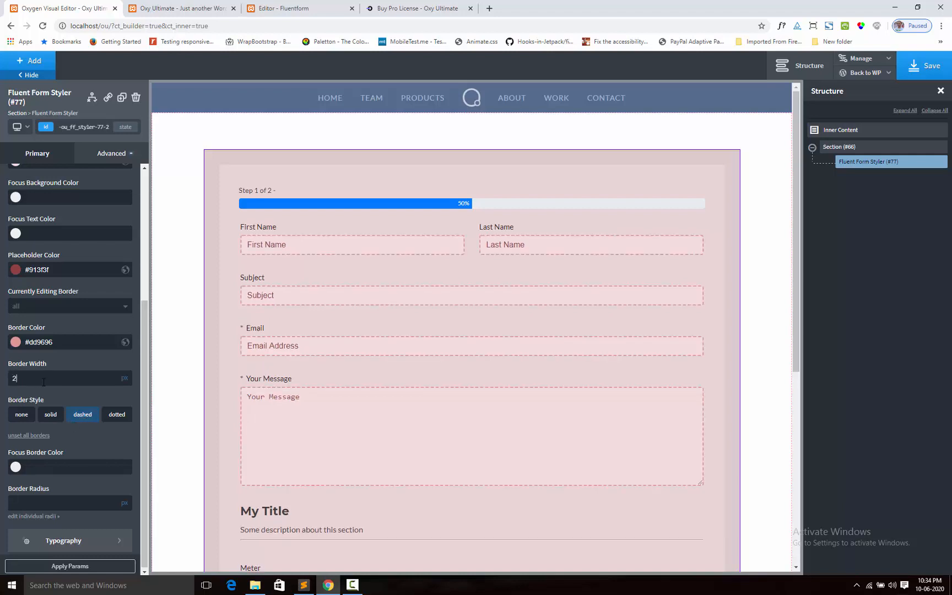
scroll(527, 436, "down", 5)
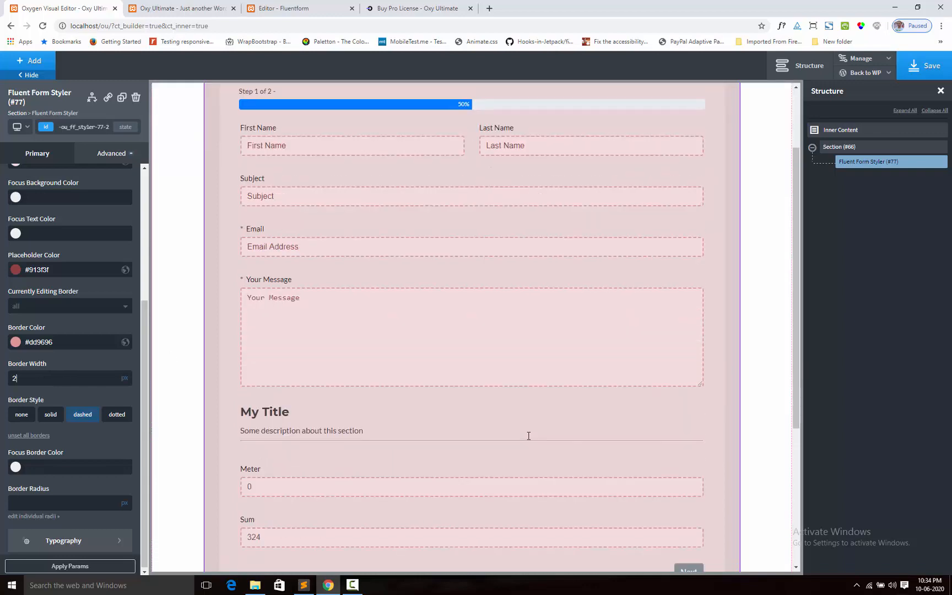
scroll(528, 439, "up", 6)
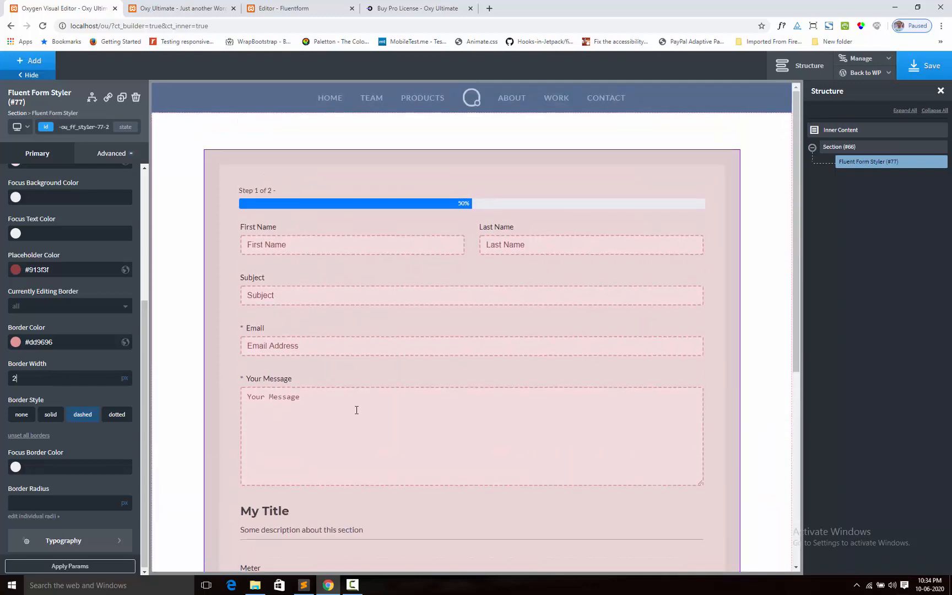
Leave the input field settings and open the Fluent Form Styler's Checkbox & Radio settings
scroll(41, 238, "up", 4)
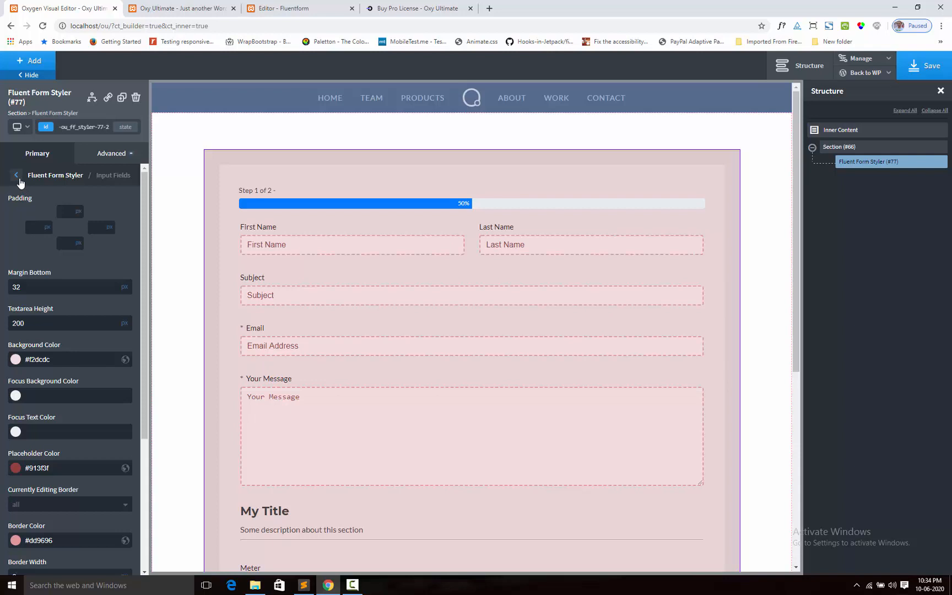
left_click(17, 176)
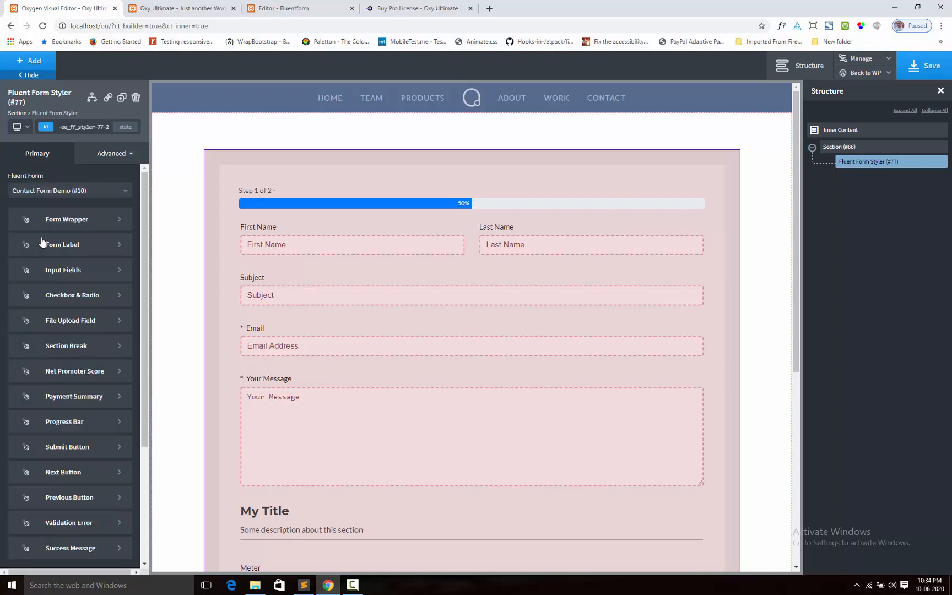
left_click(84, 301)
Fill in the form preview's required email and the message "dfdsf", and advance the form to its second step
scroll(350, 325, "down", 6)
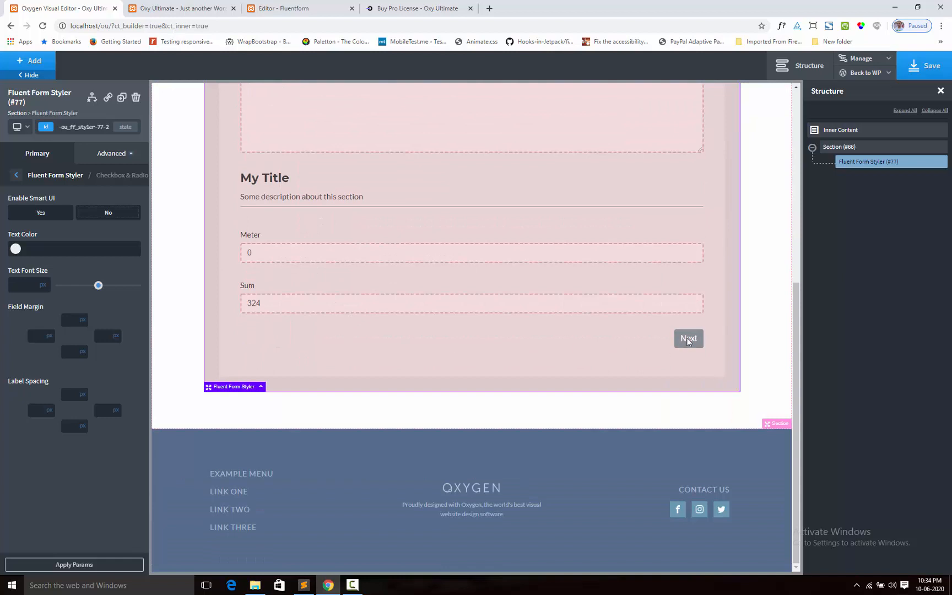
left_click(689, 339)
scroll(661, 427, "up", 4)
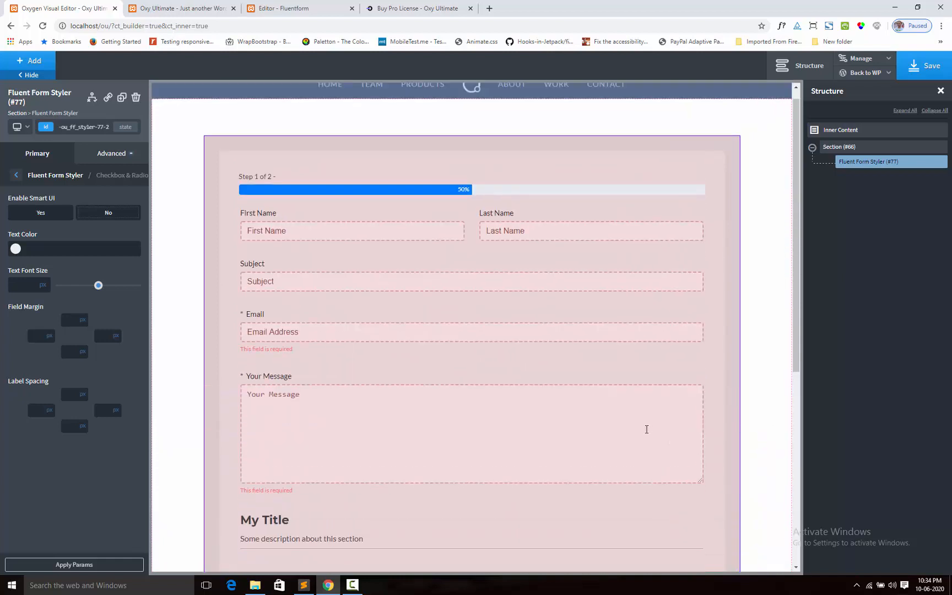
left_click(287, 351)
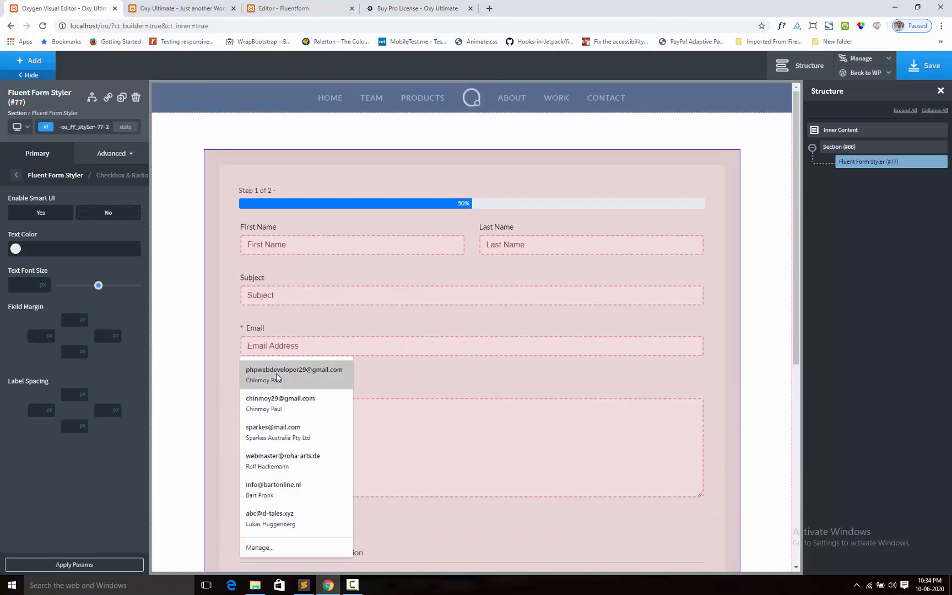
left_click(276, 372)
left_click(271, 405)
type("dfdsf")
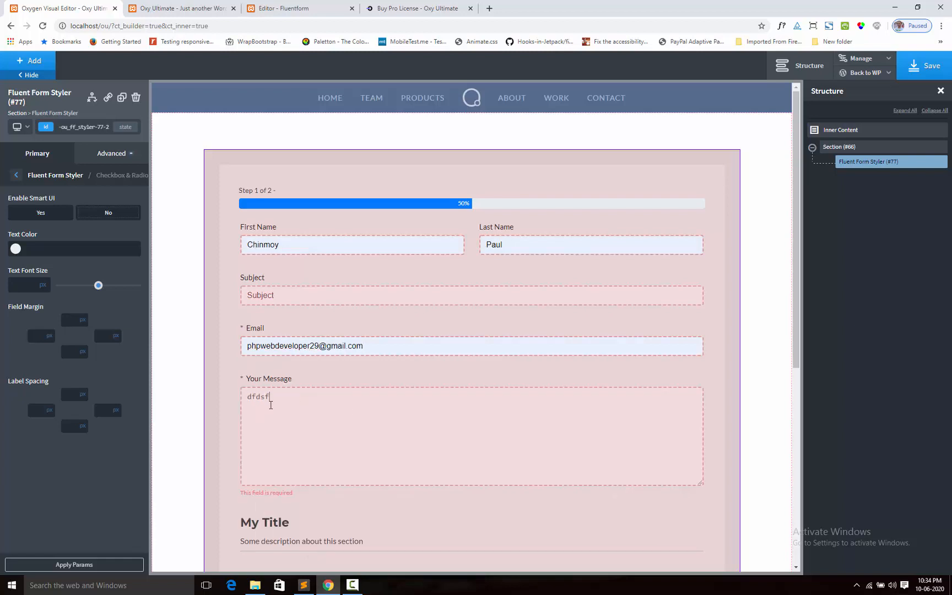
scroll(505, 430, "down", 4)
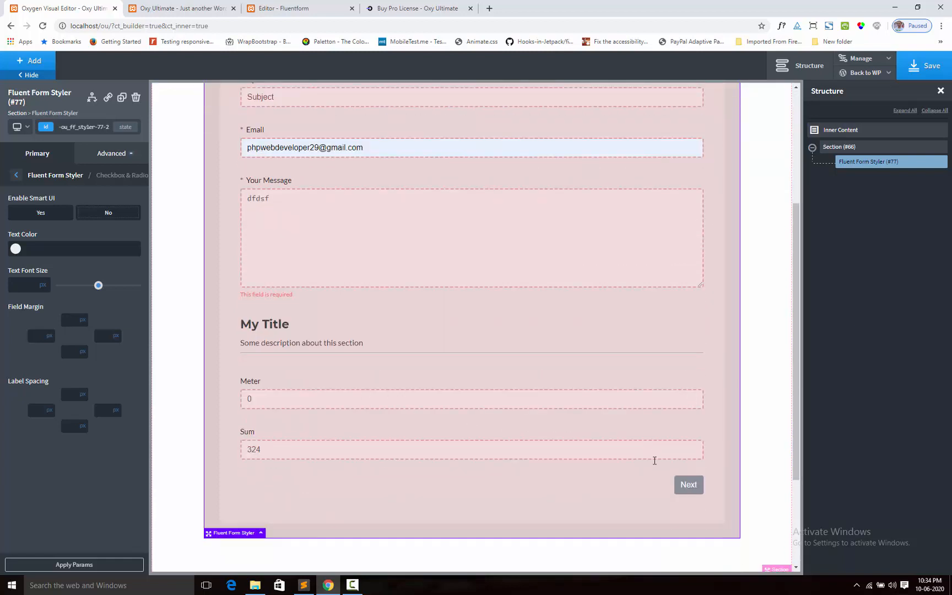
left_click(689, 487)
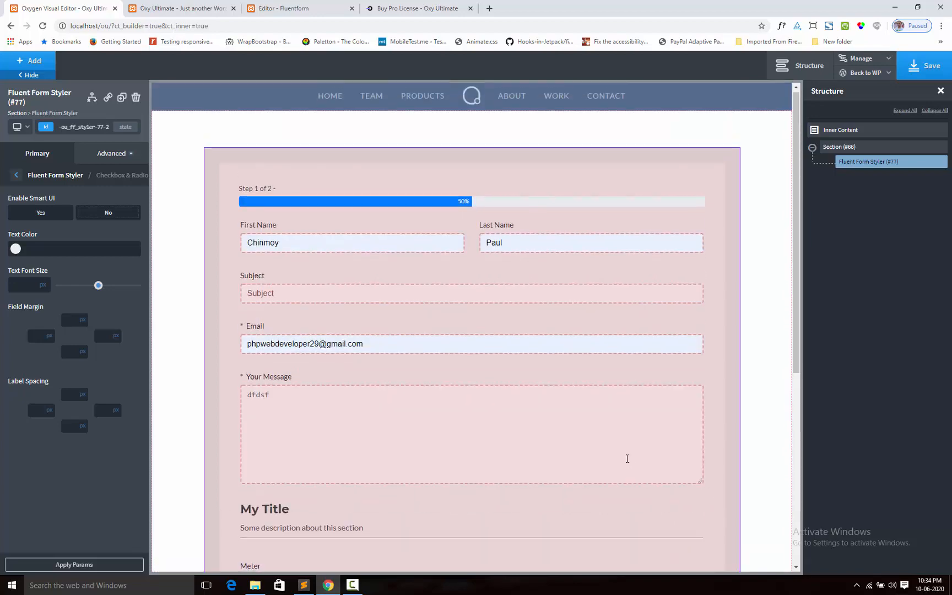
scroll(628, 461, "down", 4)
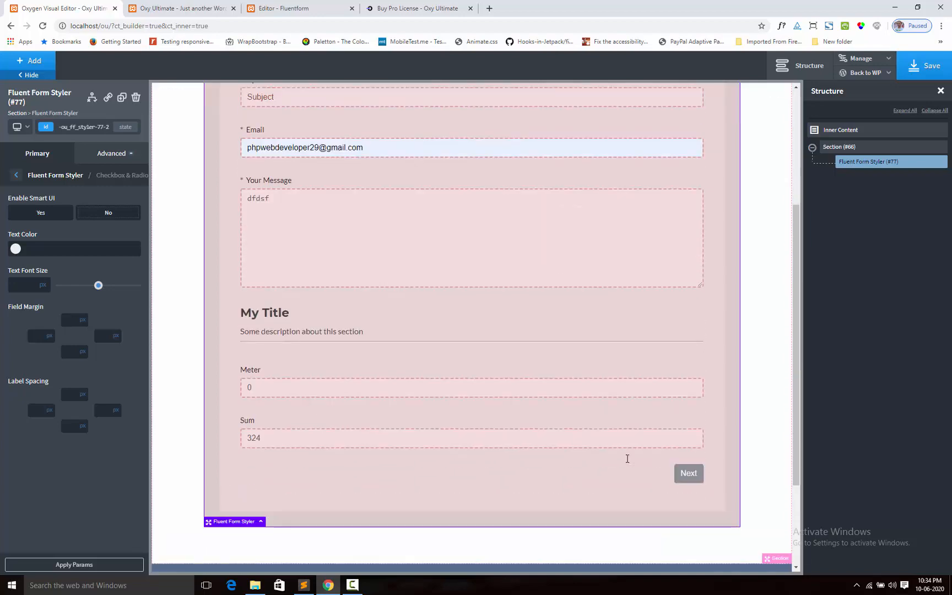
left_click(688, 473)
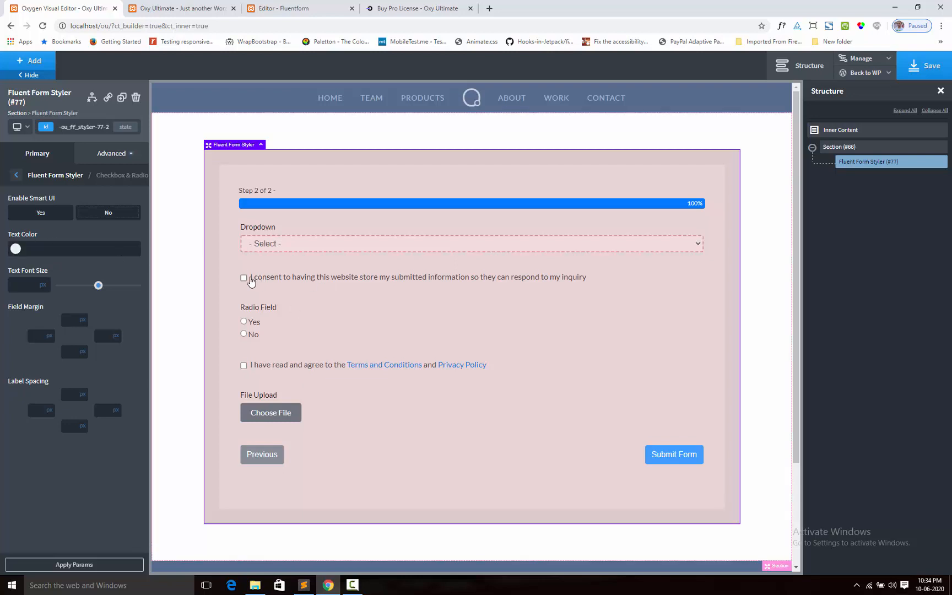
Try #c94646 as the checkbox and radio text color and settle on #426bdd
left_click(16, 249)
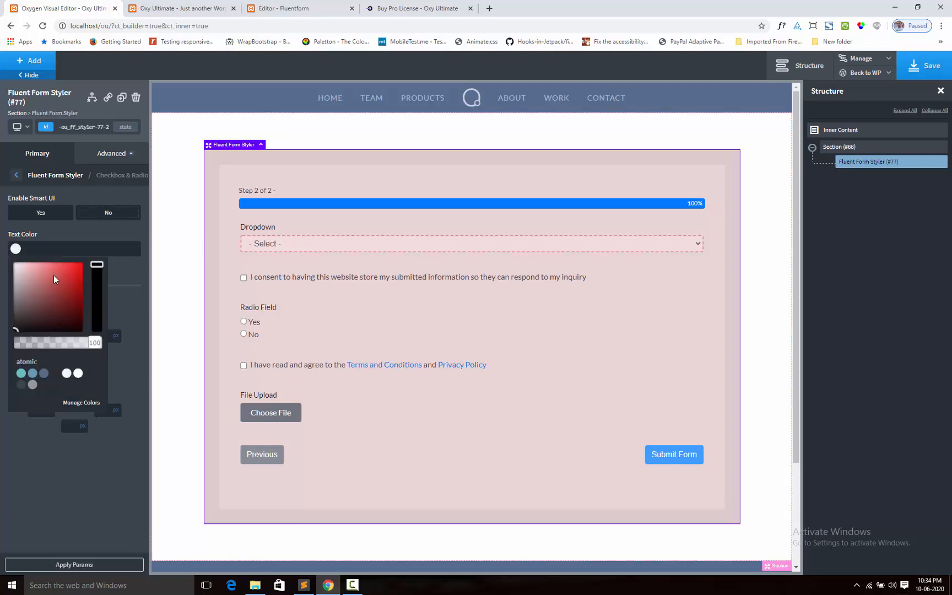
left_click_drag(54, 275, 60, 270)
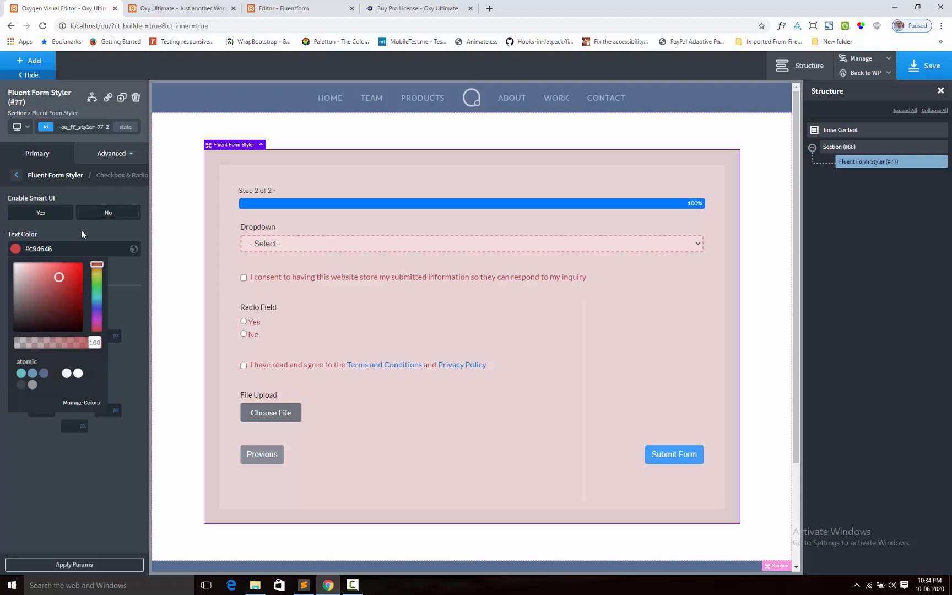
left_click(82, 230)
left_click(16, 249)
left_click(97, 311)
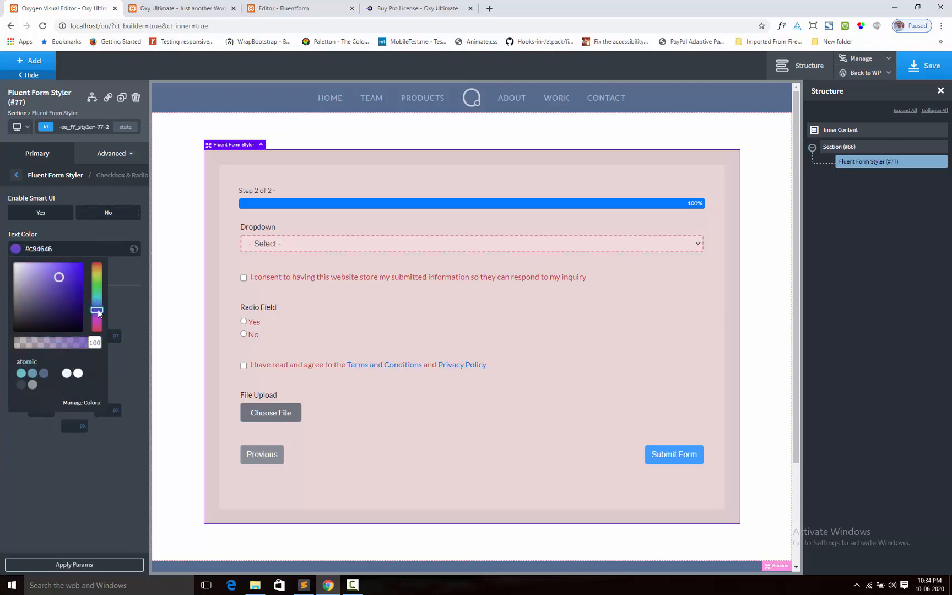
left_click_drag(98, 310, 63, 274)
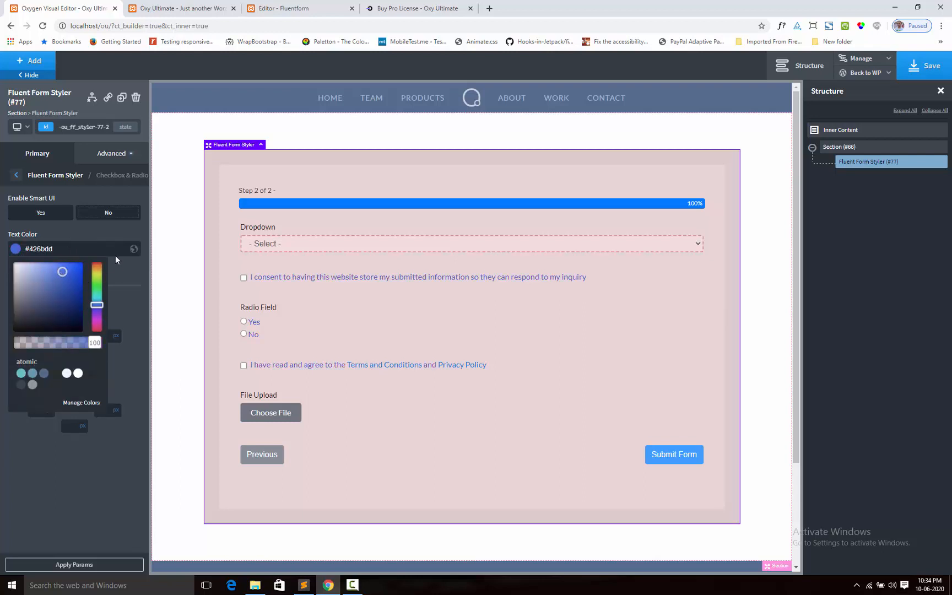
left_click(112, 235)
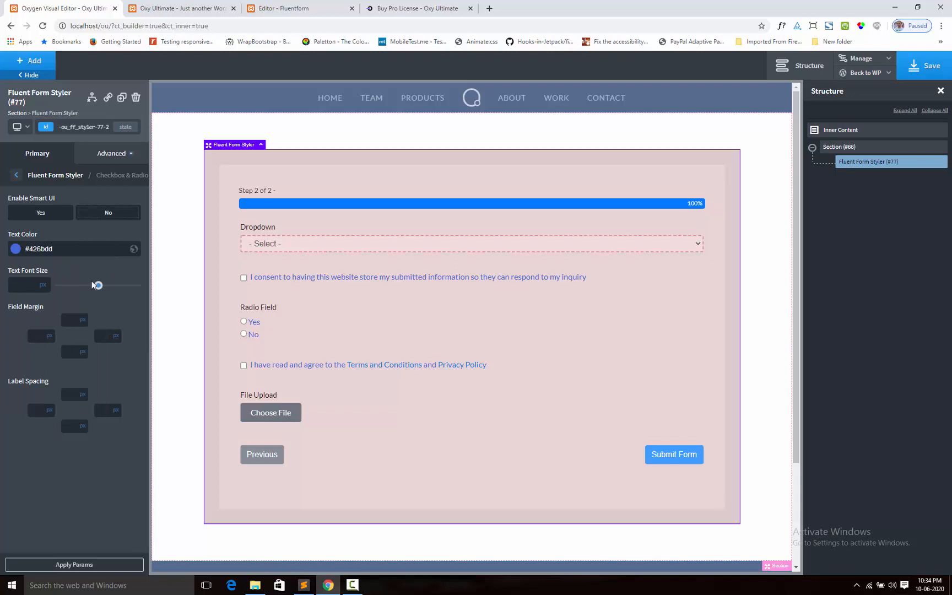
Set the checkbox and radio text font size to 17 px and, after trying 19 px, the top label spacing to 7 px
left_click_drag(98, 286, 73, 287)
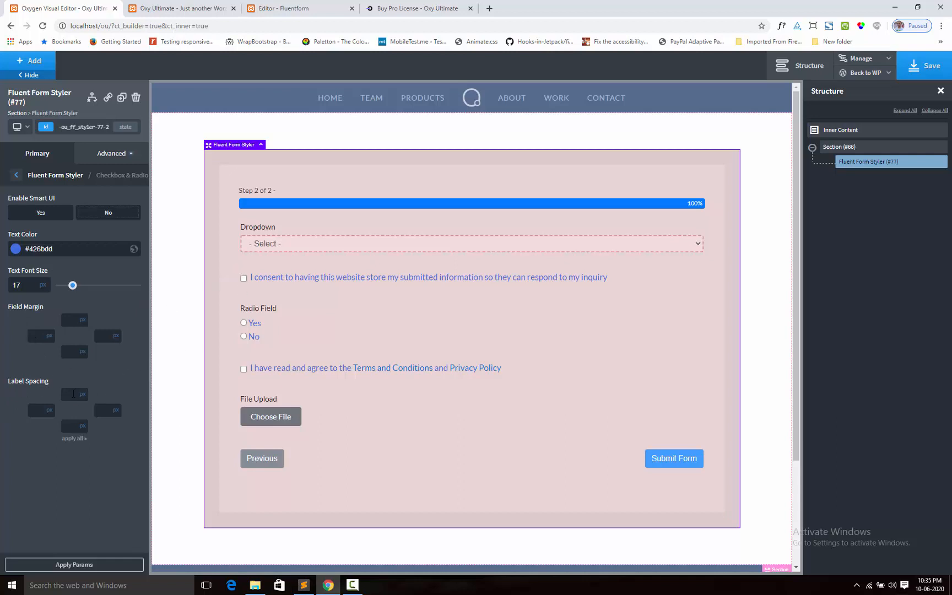
left_click(73, 394)
type("19")
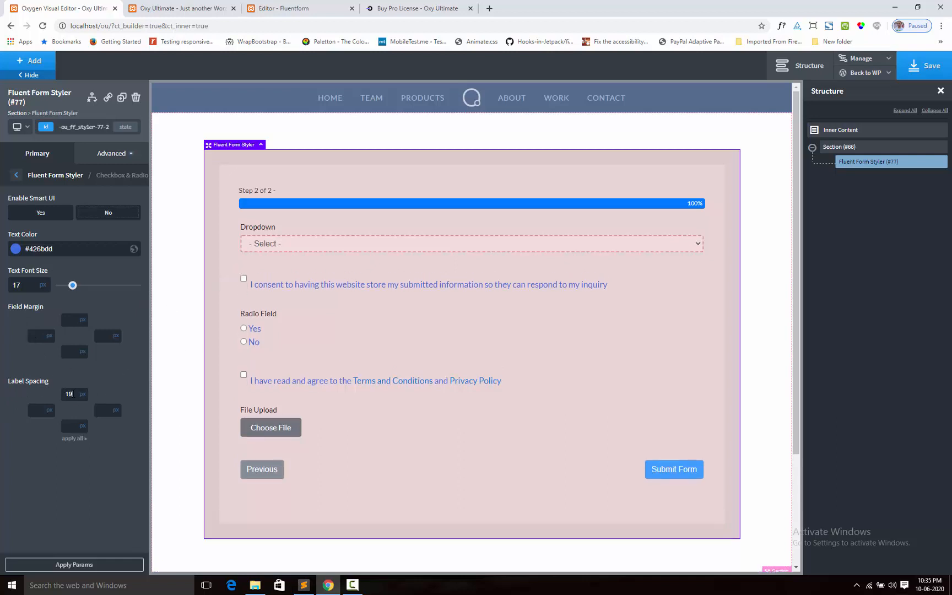
key("BackSpace")
key("BackSpace")
type("7")
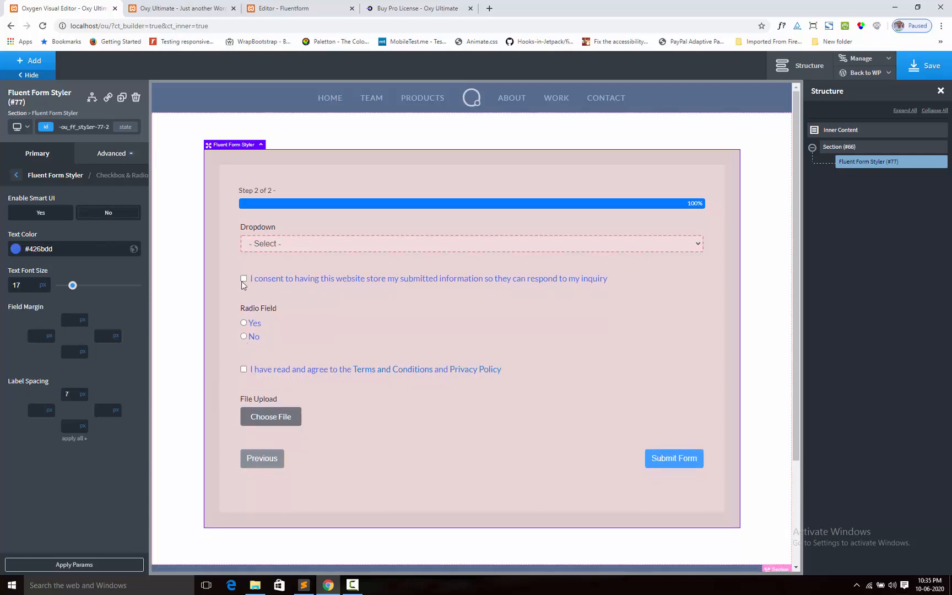
Enable Smart UI for checkboxes and radios, refill the required email and the message "ryeryr", and return the form preview to its second step
left_click(40, 217)
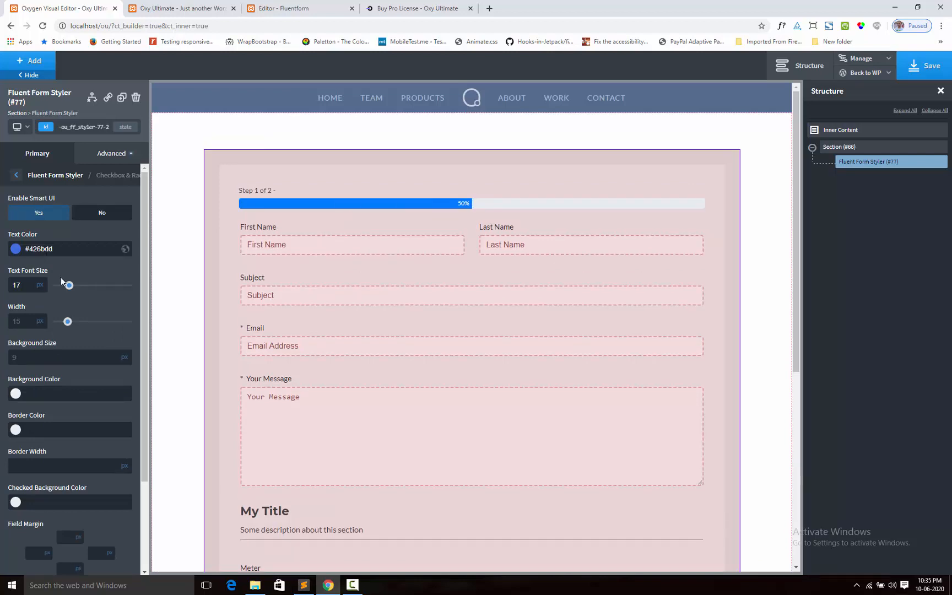
scroll(308, 318, "down", 6)
scroll(433, 303, "up", 5)
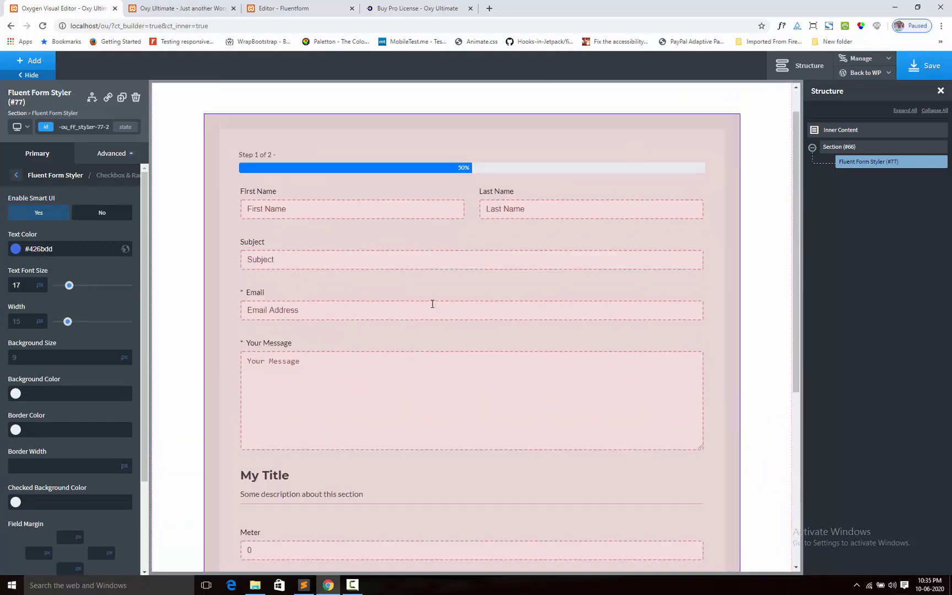
left_click(276, 310)
left_click(271, 345)
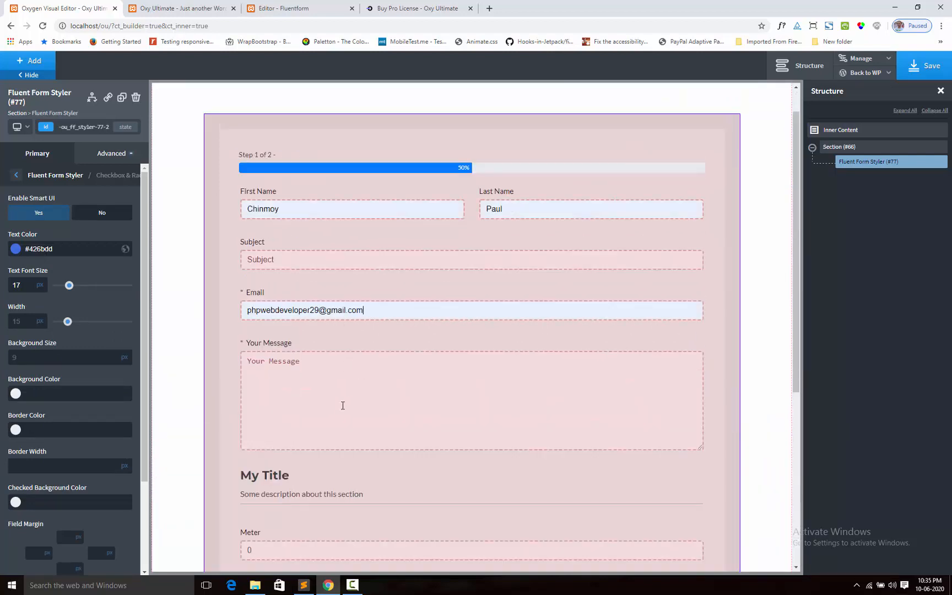
type("ryeryr")
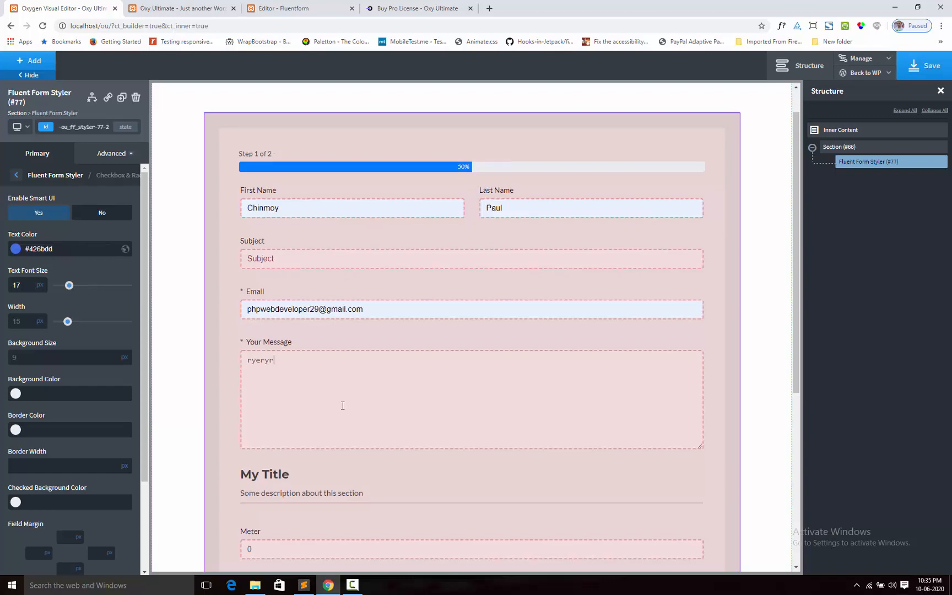
scroll(343, 406, "down", 4)
left_click(695, 436)
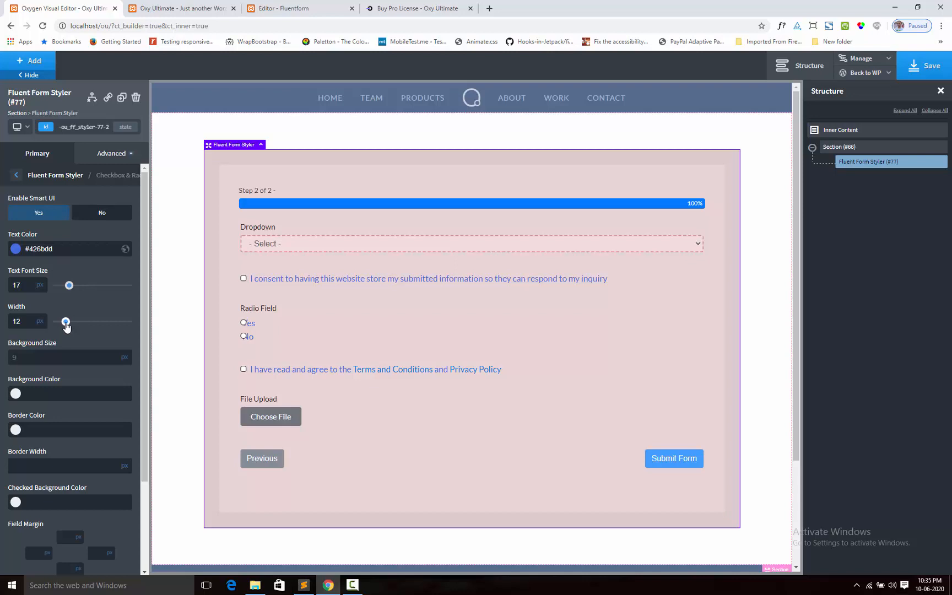
Set the checkbox and radio width to 16 px and reduce the right field margin from a trial 20 px to 15 px
left_click_drag(66, 326, 69, 327)
scroll(82, 413, "down", 3)
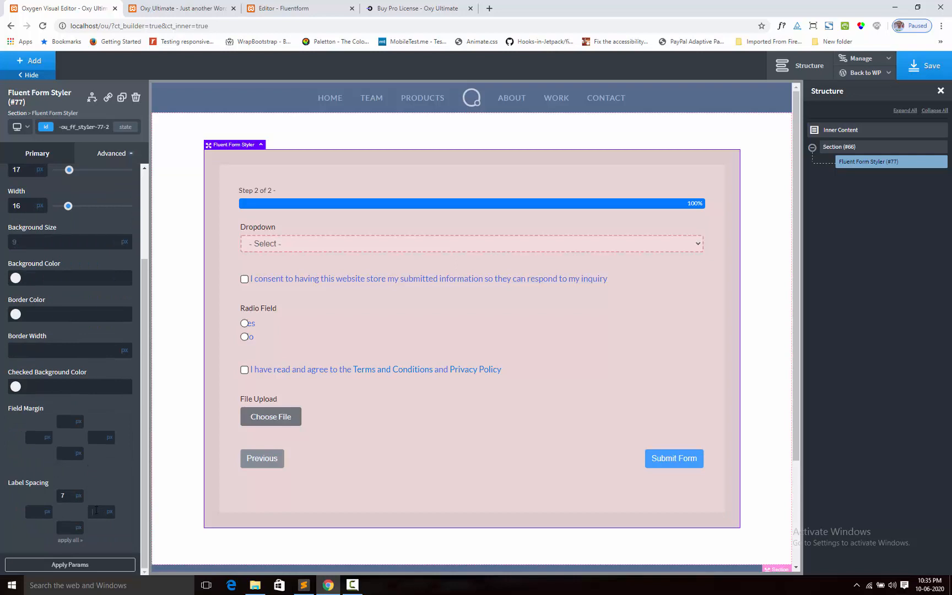
left_click(97, 437)
type("20")
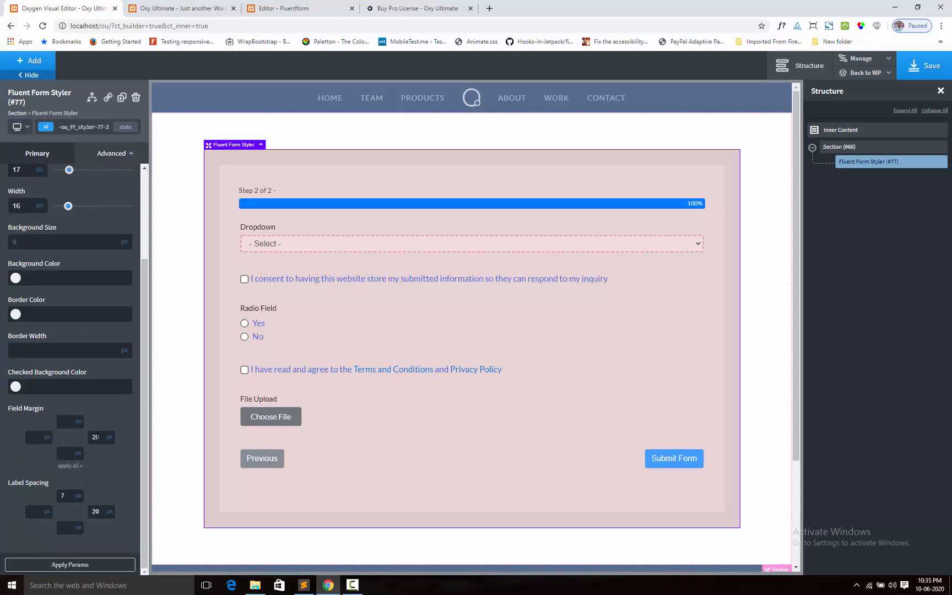
key("Down")
key("Down")
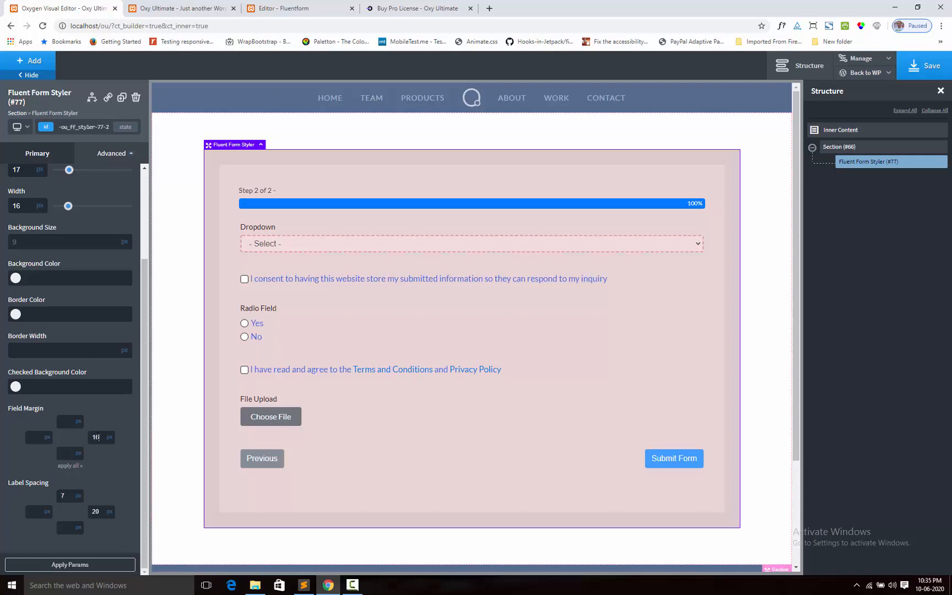
key("Down")
Clear the right label spacing of the checkboxes and radios and set their top label spacing to 9 px
double_click(95, 511)
key("BackSpace")
scroll(43, 464, "up", 2)
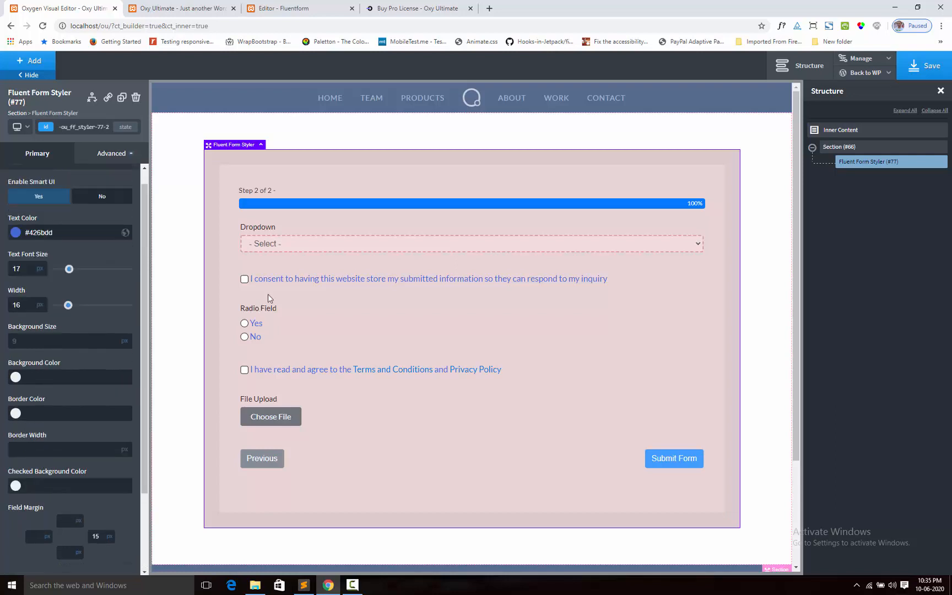
left_click(69, 518)
scroll(70, 519, "down", 2)
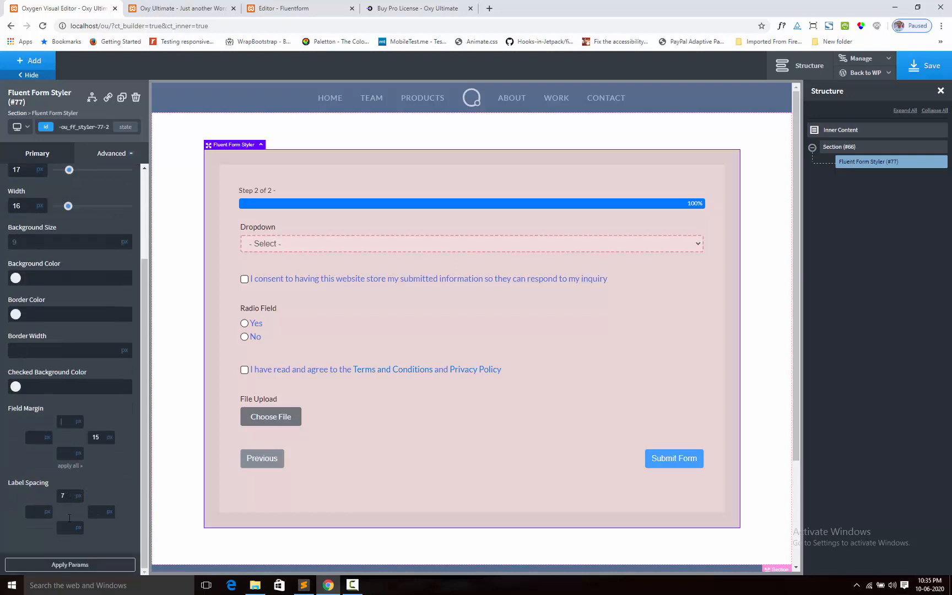
double_click(68, 495)
type("8")
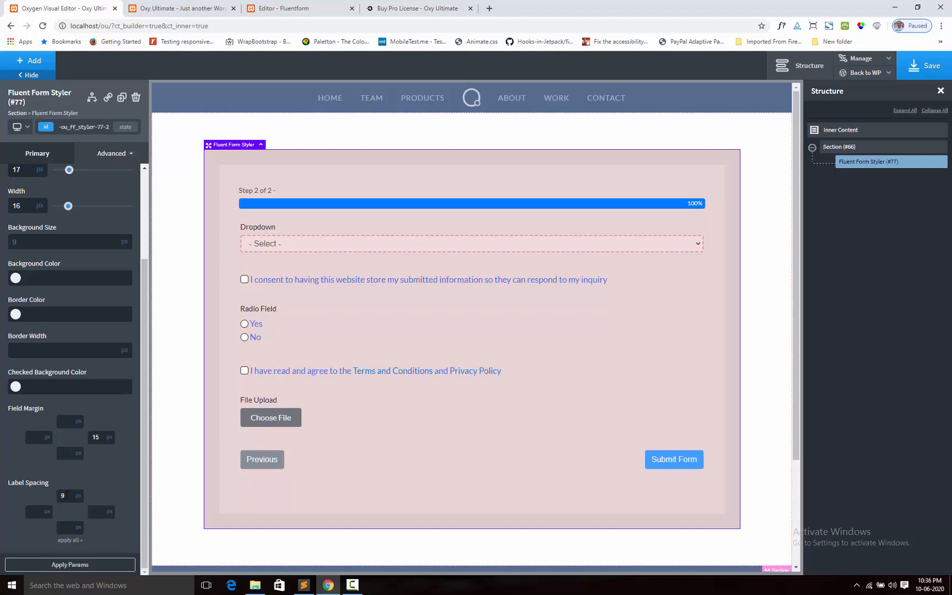
Set the right field margin of the checkbox and radio fields to 18 px
scroll(107, 412, "up", 2)
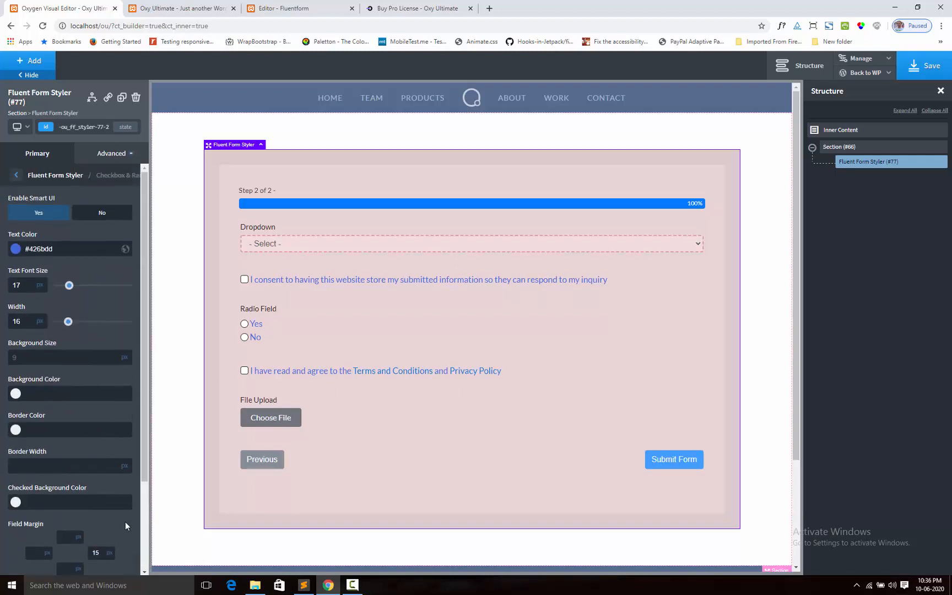
scroll(125, 522, "down", 2)
double_click(97, 454)
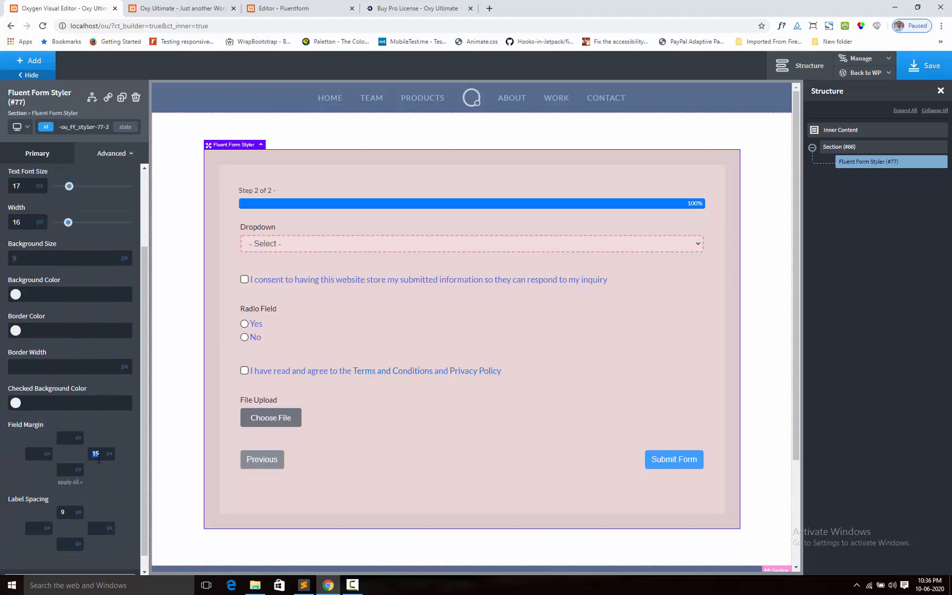
type("18")
scroll(97, 349, "up", 2)
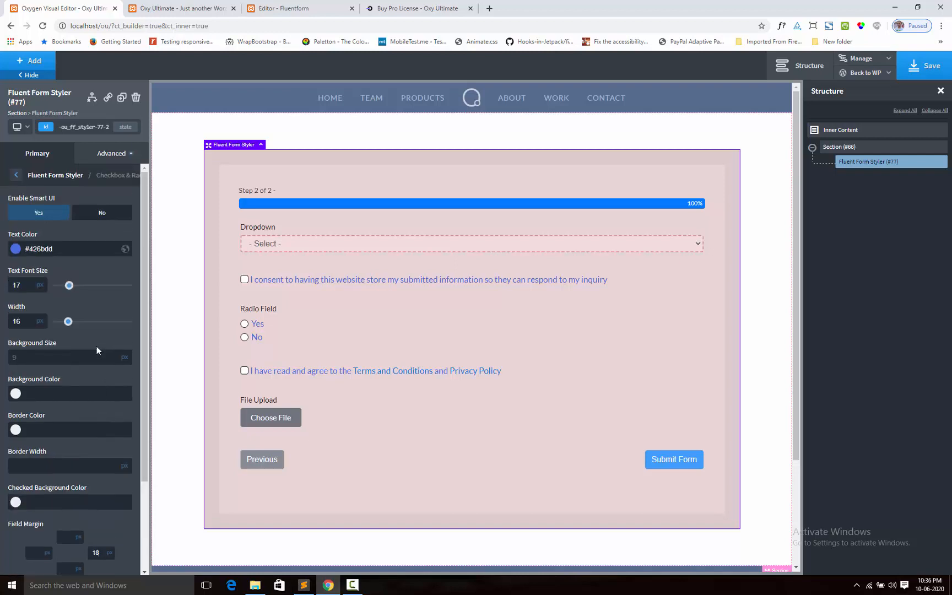
Set the checkbox and radio background size to 10 px and the checked background color to #d62c2c
left_click(20, 359)
type("10")
left_click(16, 502)
left_click_drag(61, 530, 69, 527)
Try #c9a1a1 as the background color of the checkboxes and radios, and clear that color again
left_click(16, 393)
mouse_move(20, 418)
left_mouse_down()
mouse_move(11, 420)
mouse_move(30, 414)
mouse_move(28, 423)
left_mouse_up()
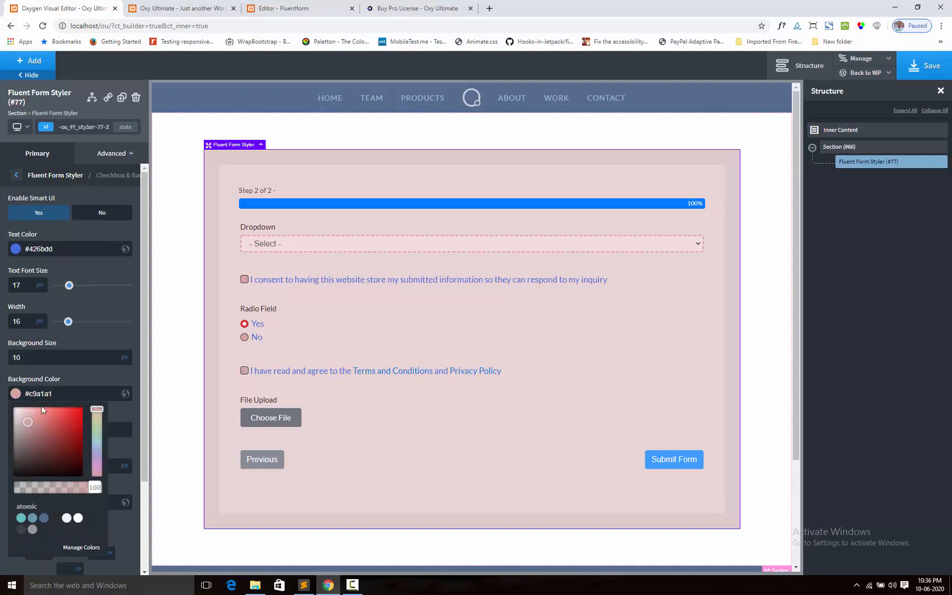
left_click(68, 394)
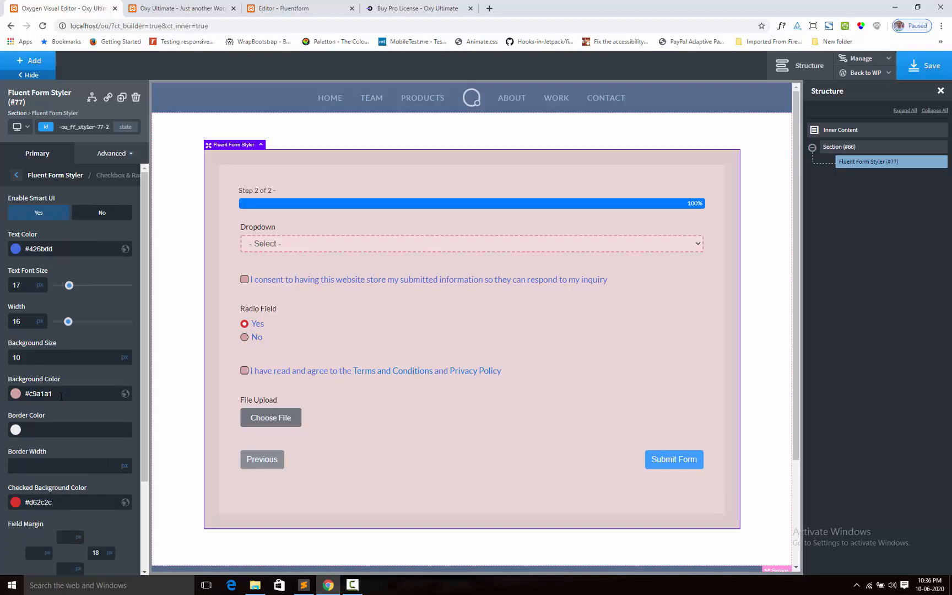
key("BackSpace")
key("BackSpace")
key("BackSpace")
key("BackSpace")
key("BackSpace")
key("BackSpace")
key("BackSpace")
Set the border width of the checkboxes and radios to 2 px and their border color to #750f0f
left_click(34, 428)
mouse_move(37, 464)
left_mouse_down()
mouse_move(35, 455)
mouse_move(28, 468)
left_mouse_up()
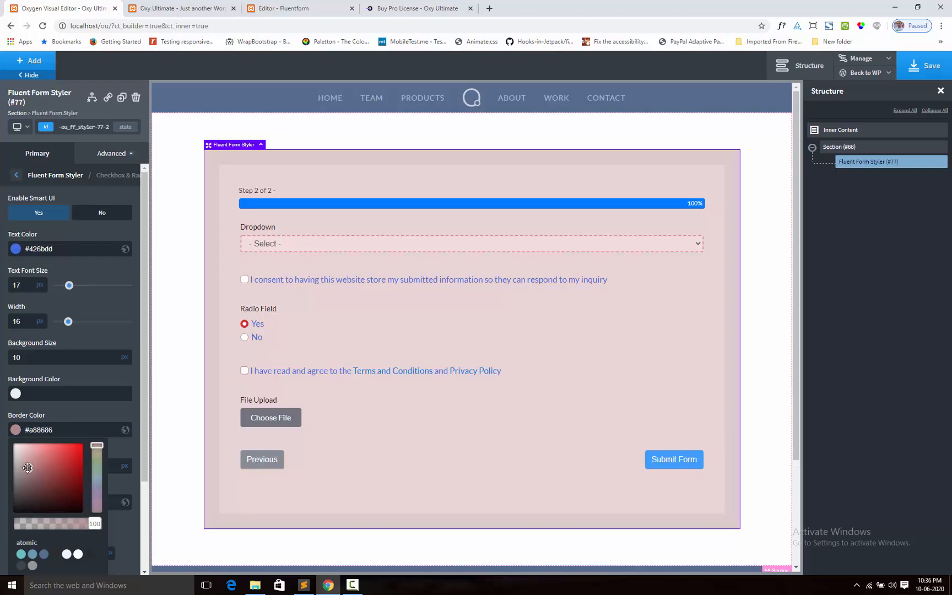
left_click(53, 413)
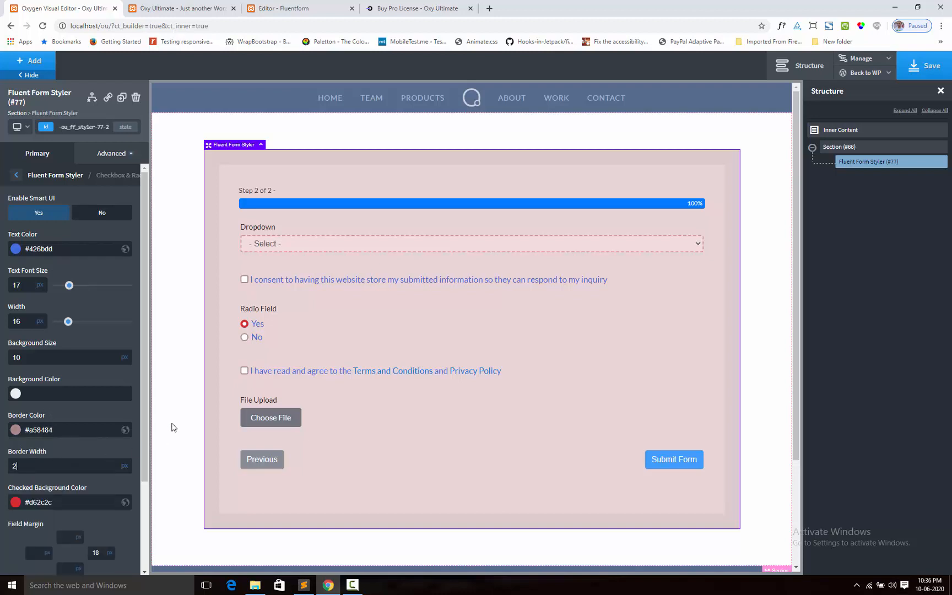
left_click(16, 431)
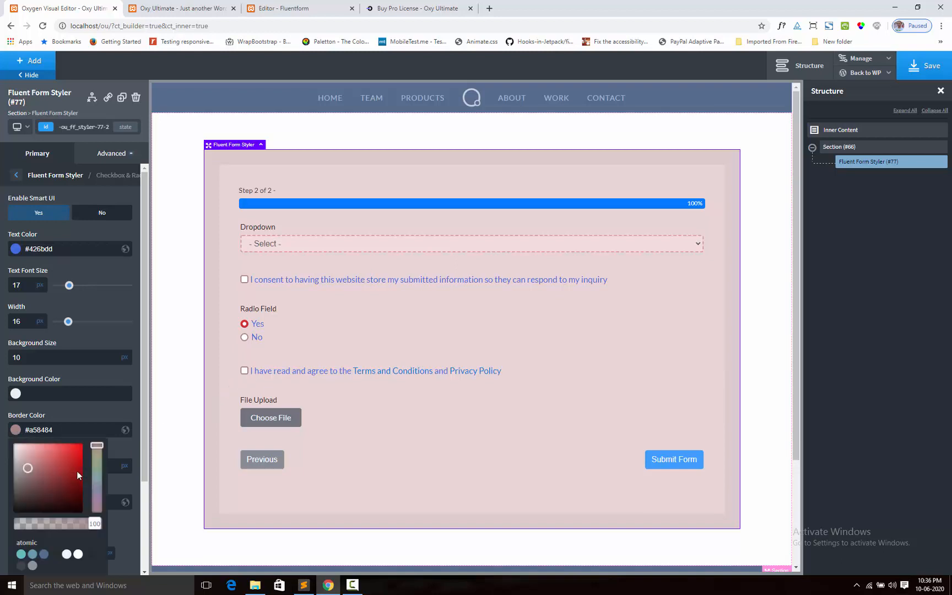
left_click(76, 478)
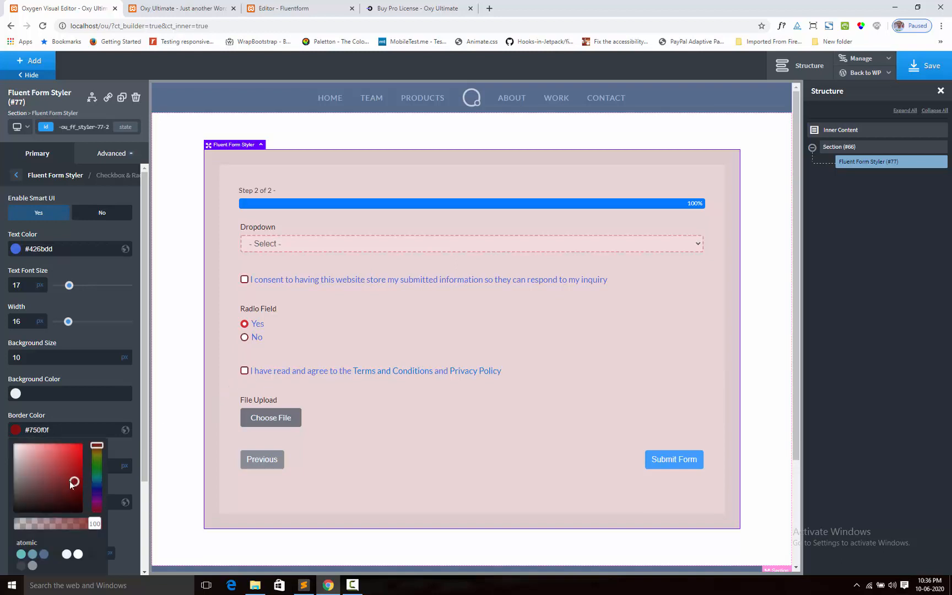
left_click(112, 378)
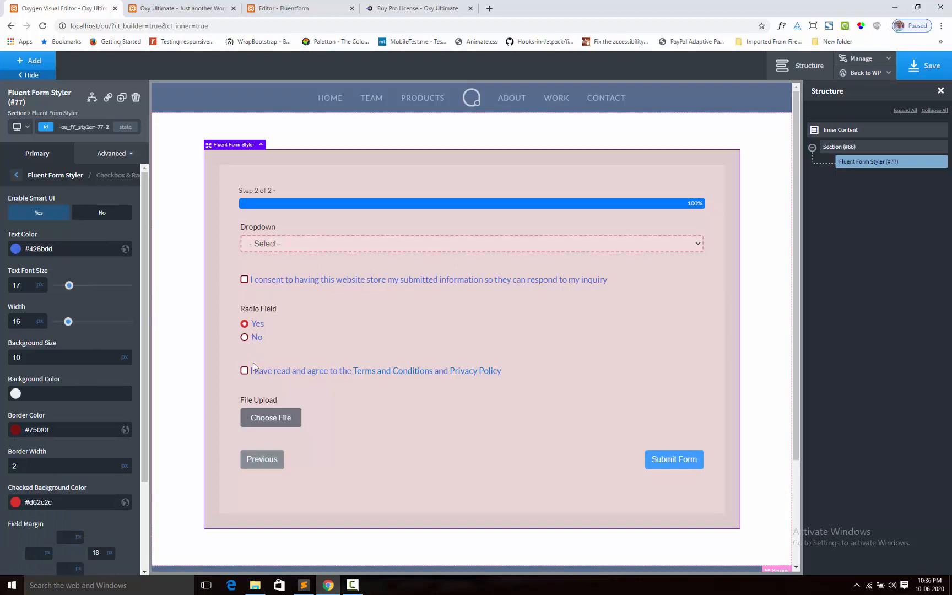
scroll(276, 335, "down", 3)
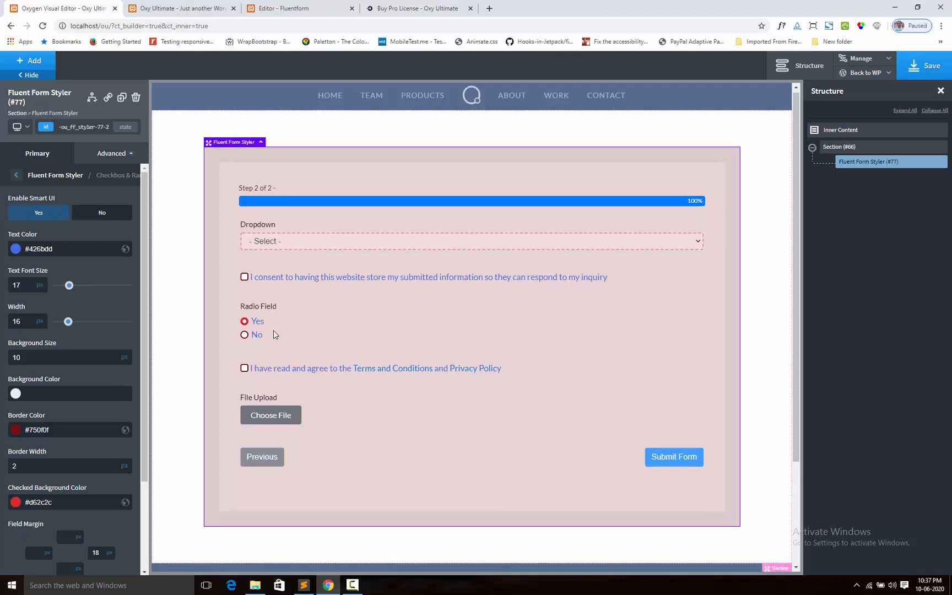
scroll(275, 334, "up", 3)
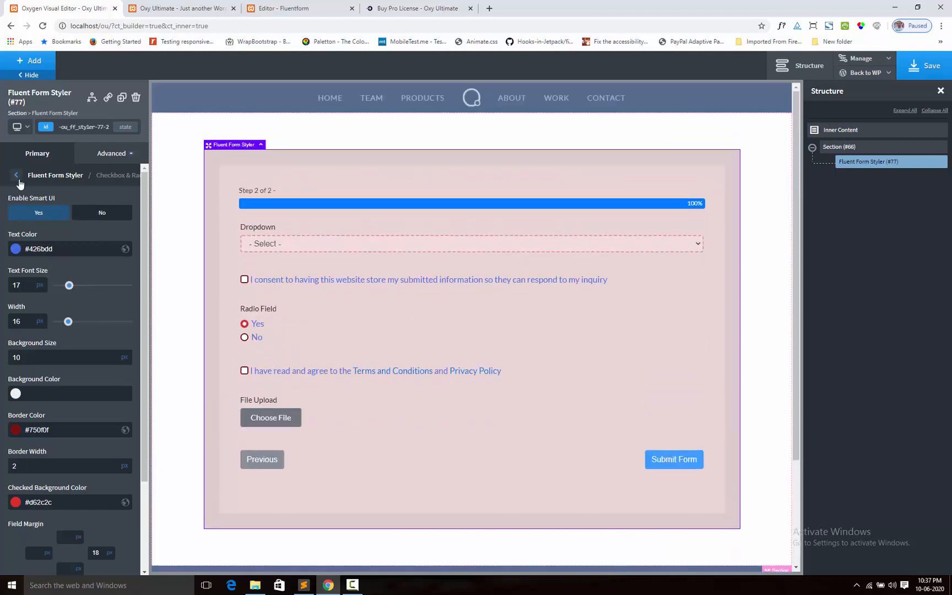
left_click(17, 177)
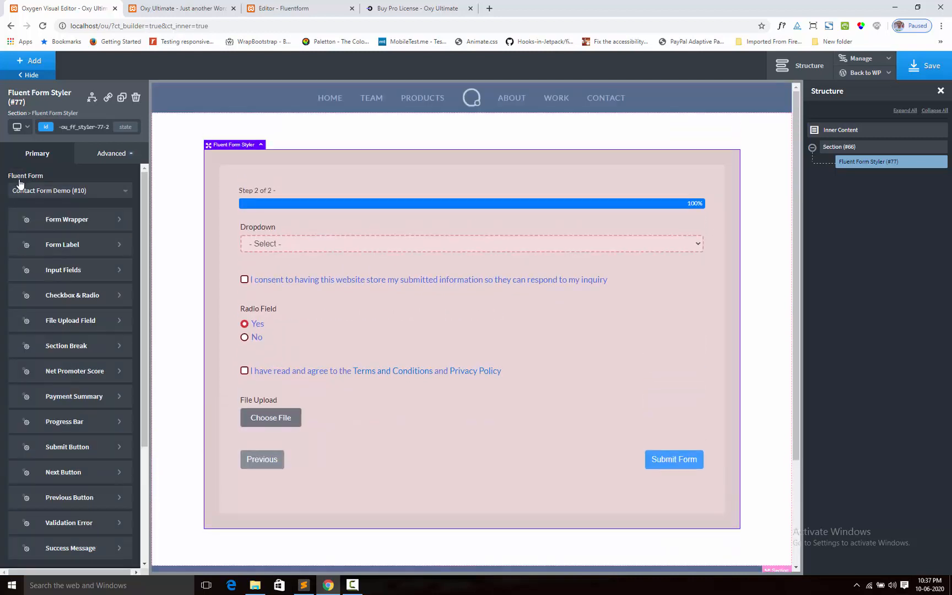
Tick the consent checkbox and switch between the form's two steps to examine the styled checkboxes, radios and other fields
left_click(244, 280)
left_click(257, 460)
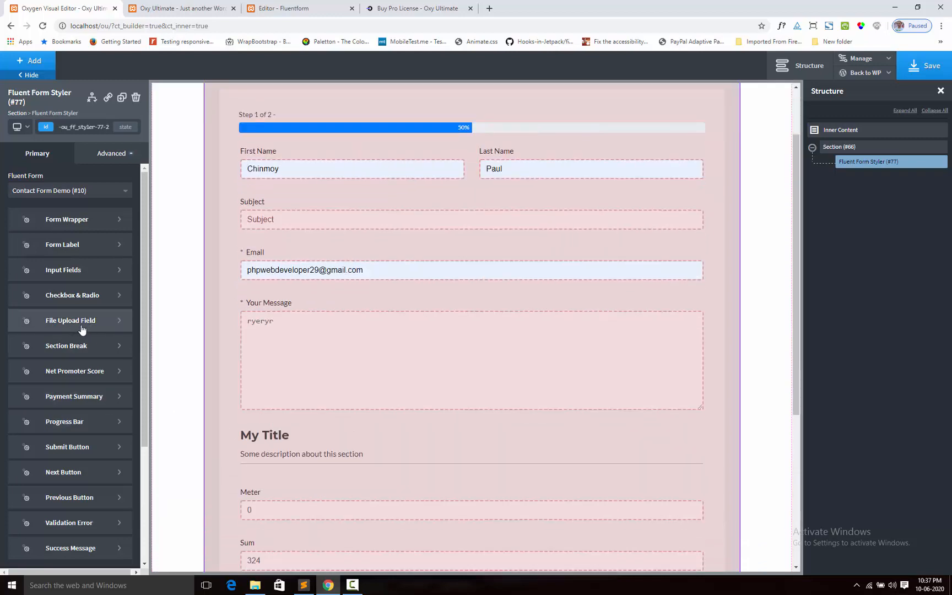
scroll(342, 431, "down", 4)
scroll(342, 427, "up", 5)
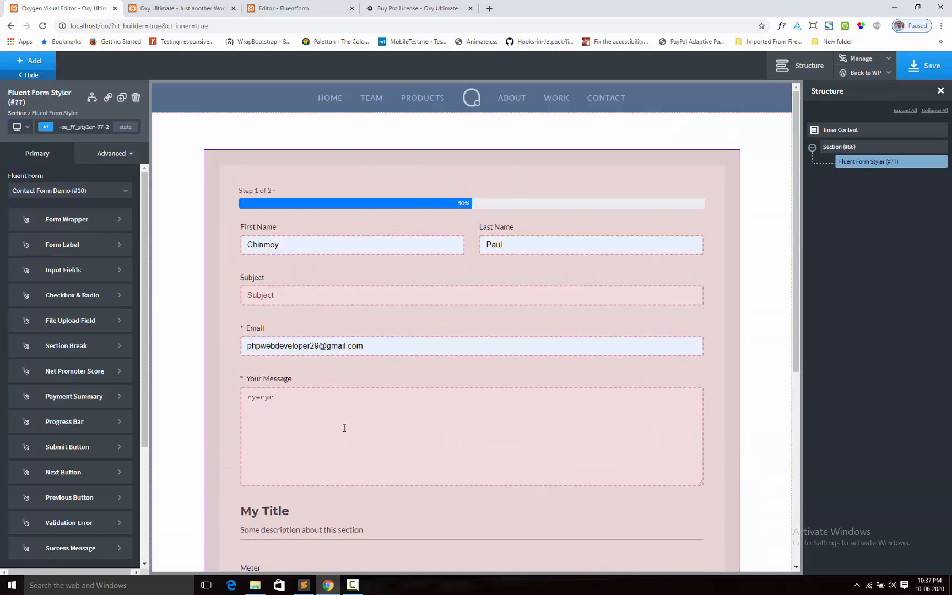
scroll(343, 428, "down", 4)
left_click(688, 473)
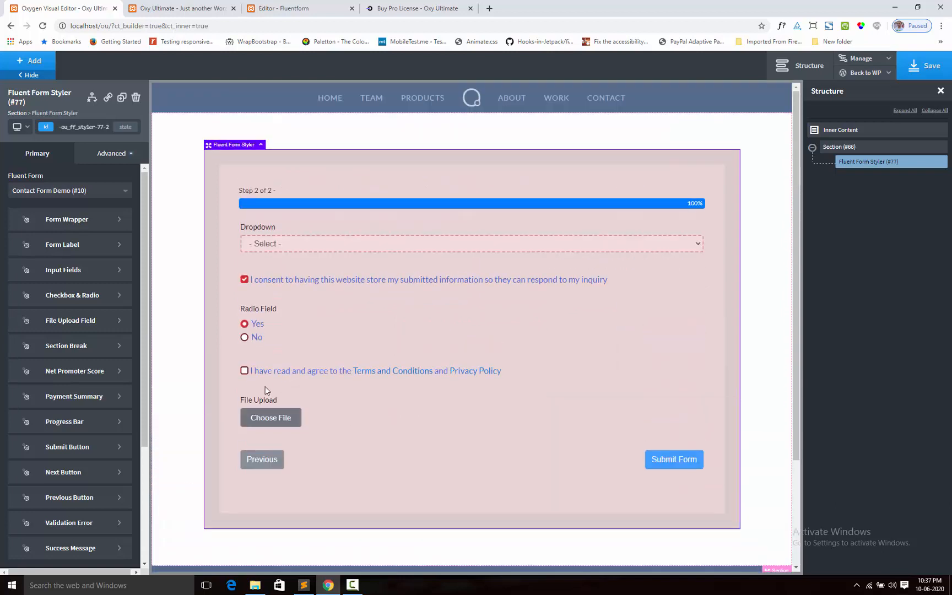
scroll(265, 367, "down", 1)
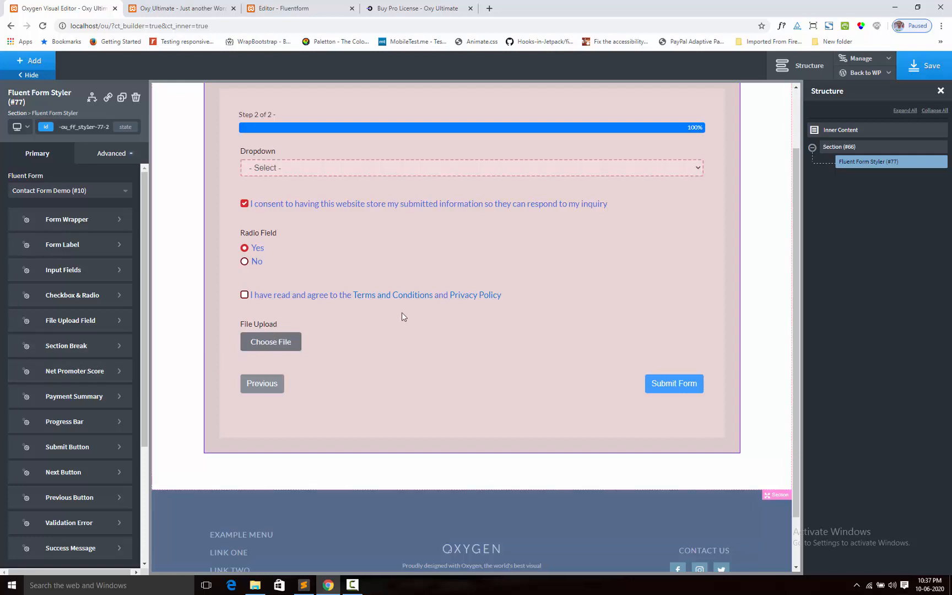
scroll(402, 313, "up", 2)
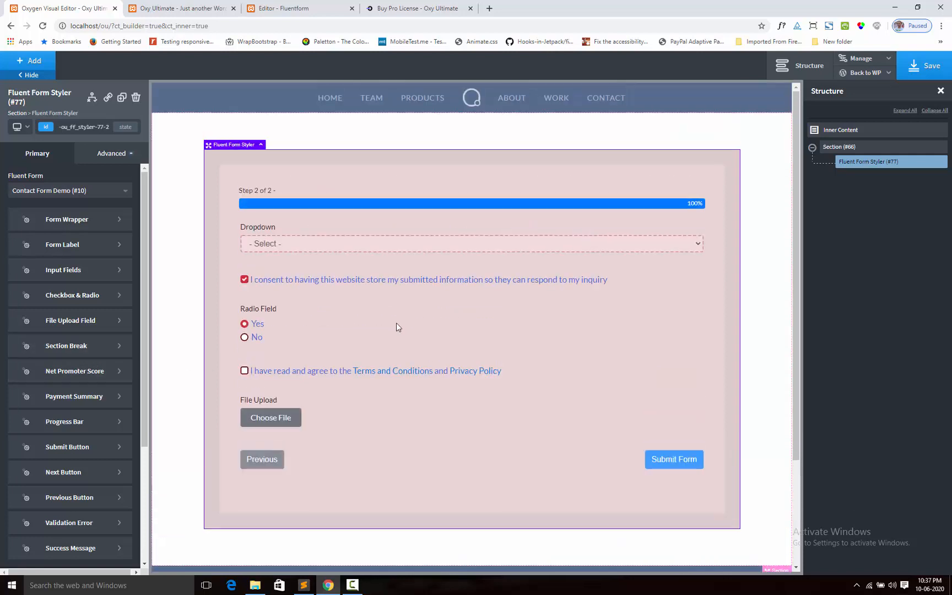
Return to the form's first step and set the section break's background color to #f4a8a8
left_click(258, 462)
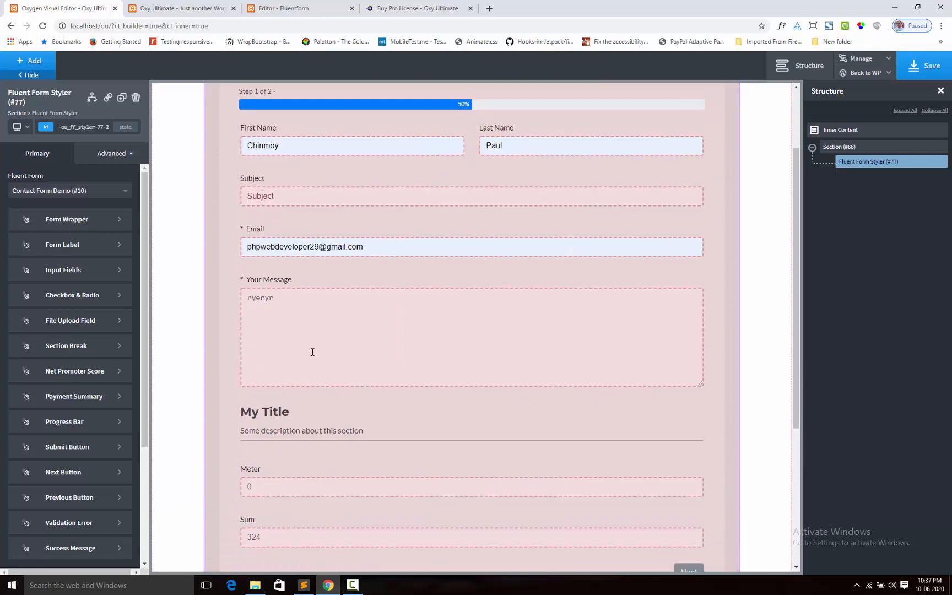
left_click(101, 345)
left_click(17, 215)
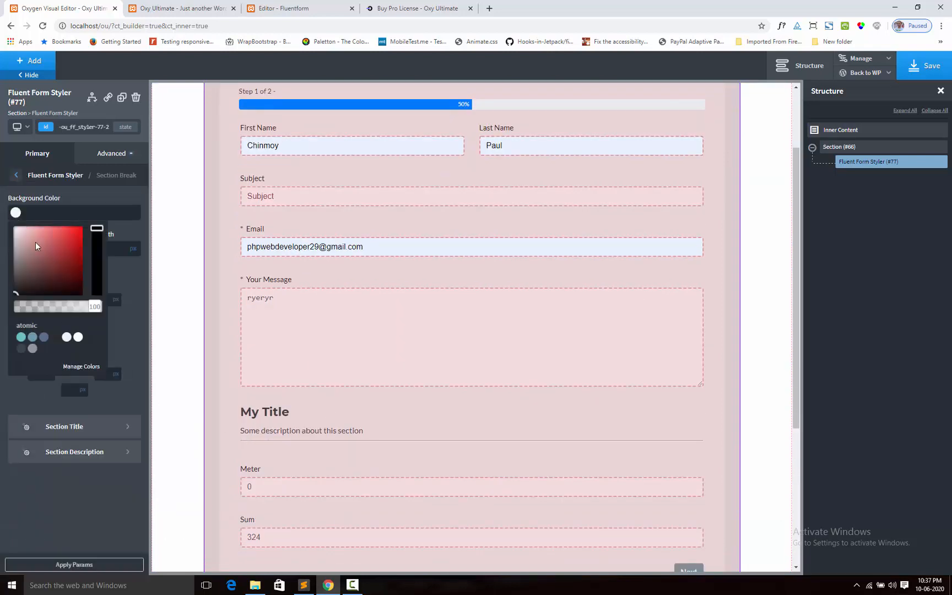
mouse_move(35, 242)
left_mouse_down()
mouse_move(59, 230)
mouse_move(62, 264)
mouse_move(41, 232)
left_mouse_up()
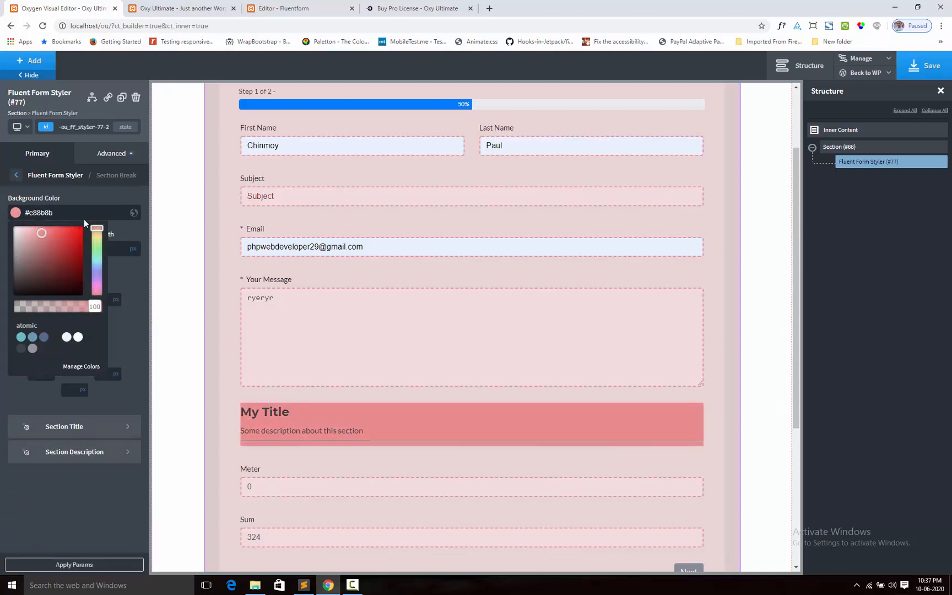
left_click(34, 230)
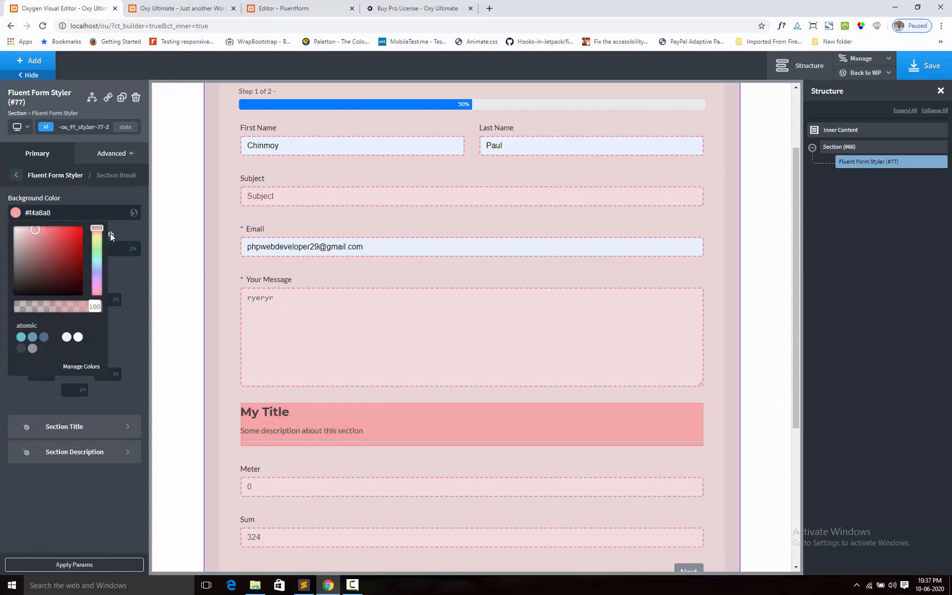
left_click(118, 397)
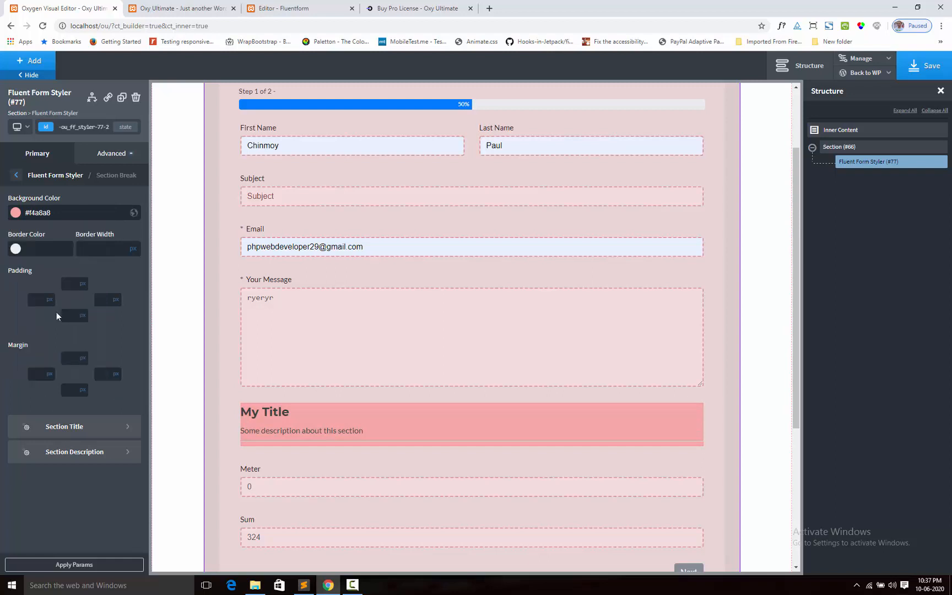
Set the section break's padding to 20 px on all four sides
left_click(73, 283)
type("20")
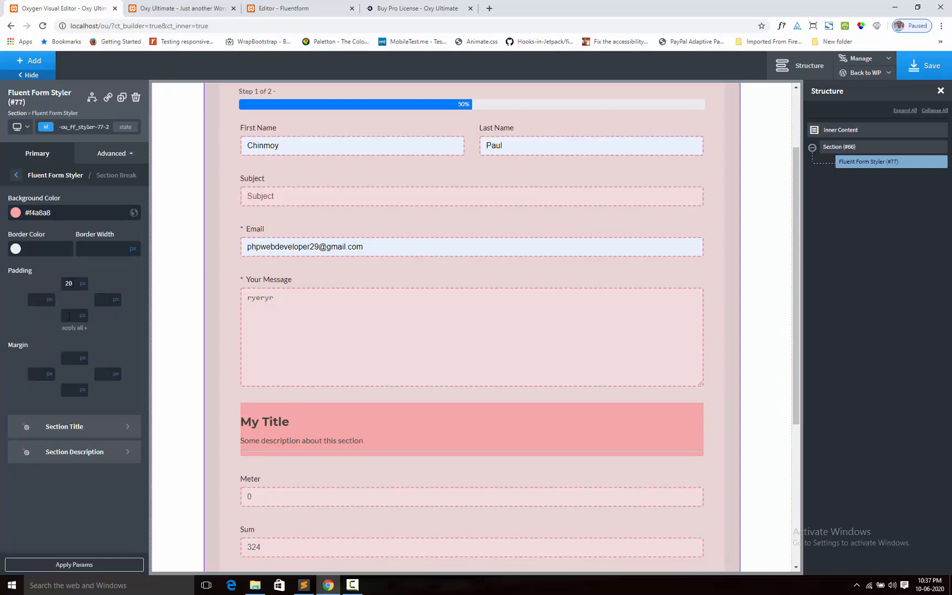
left_click(72, 328)
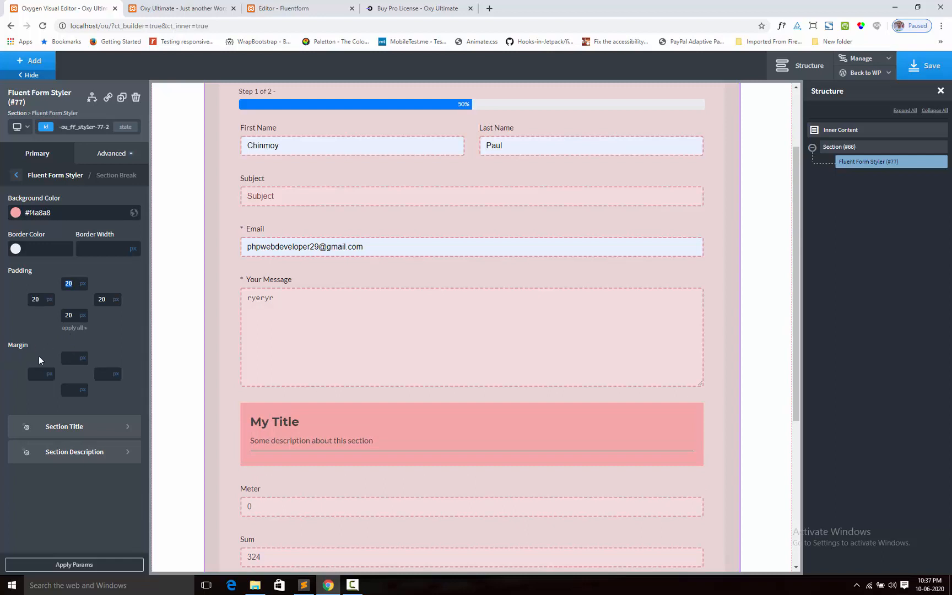
Set the section break title's color to #916b6b and transform its text to uppercase
left_click(72, 427)
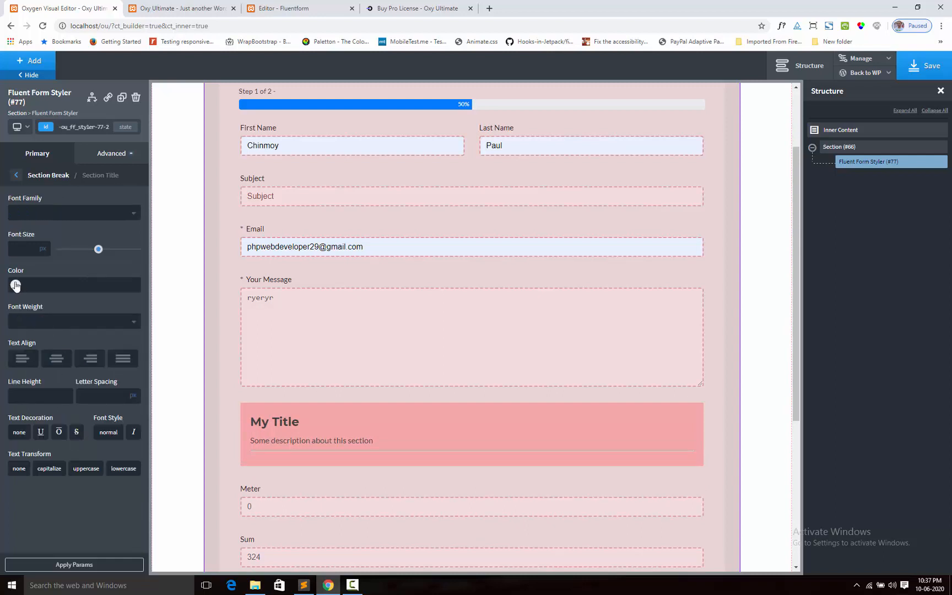
left_click(16, 285)
left_click(45, 309)
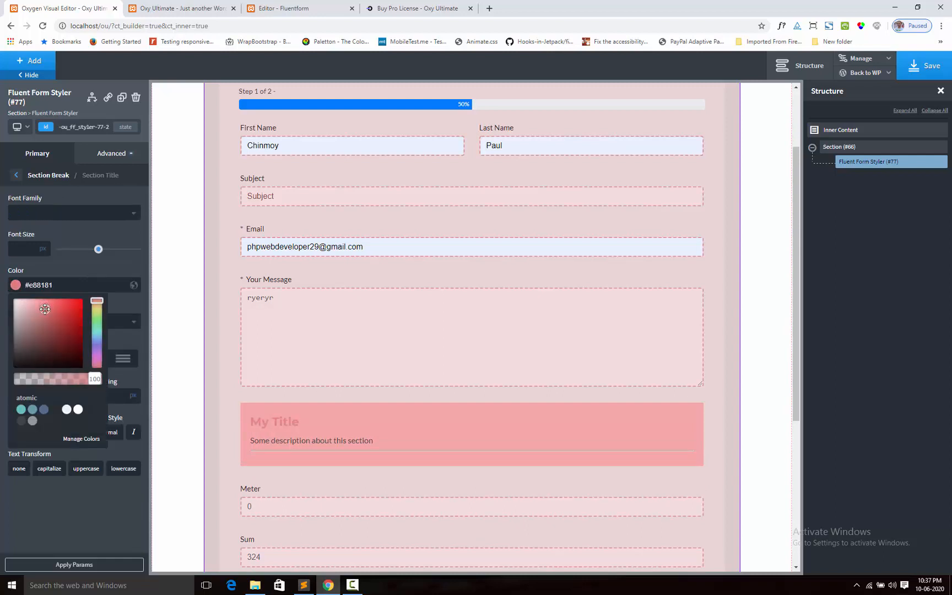
left_click_drag(45, 309, 32, 329)
left_click(101, 260)
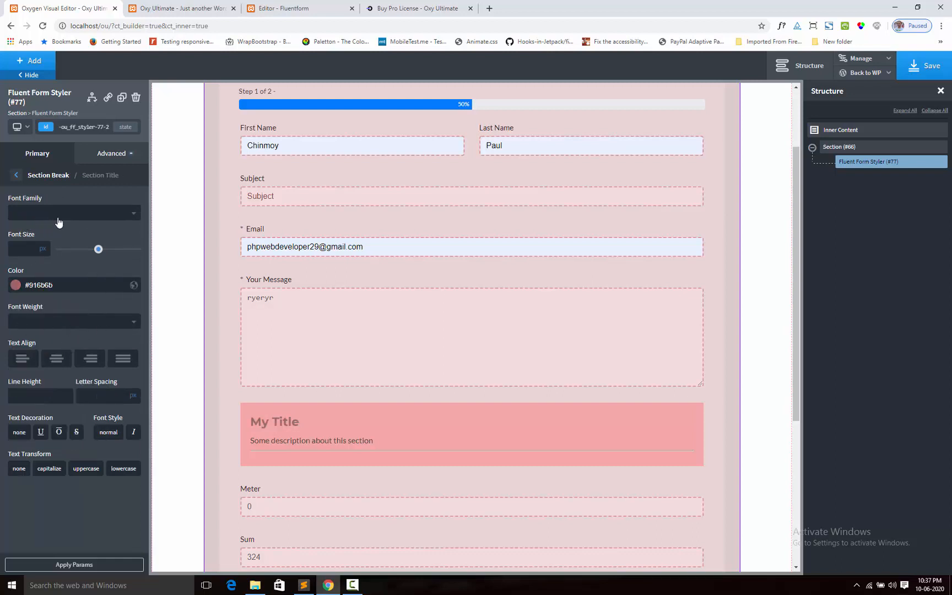
left_click(85, 470)
left_click(15, 175)
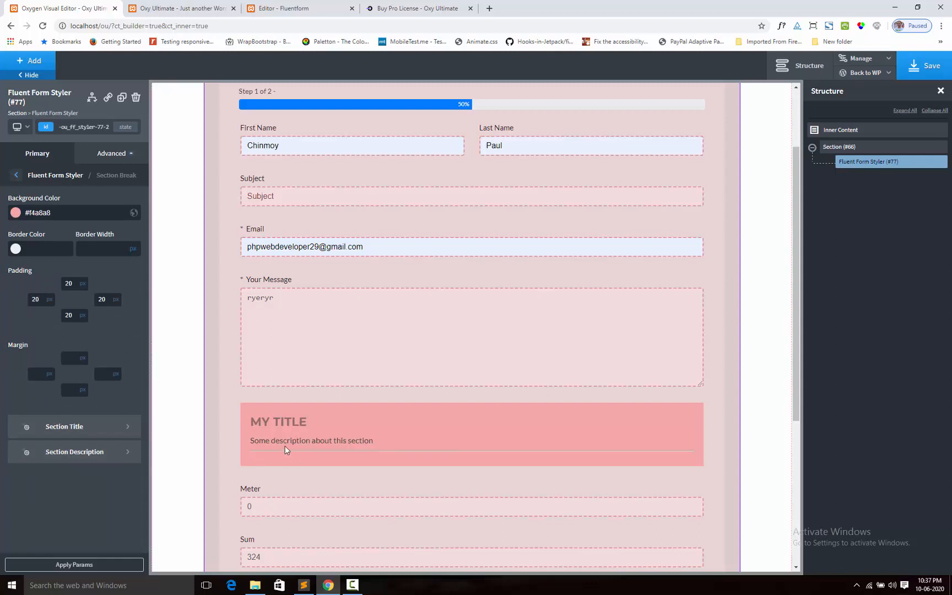
Set the section break description's color to #af2424 and its font size to 19 px
left_click(87, 456)
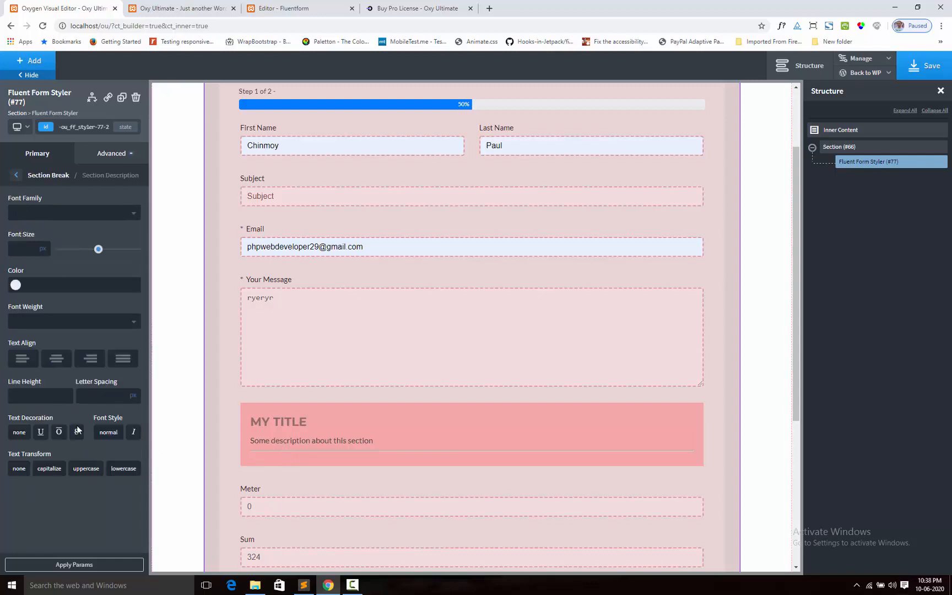
left_click(16, 287)
mouse_move(58, 333)
left_mouse_down()
mouse_move(58, 319)
mouse_move(68, 320)
left_mouse_up()
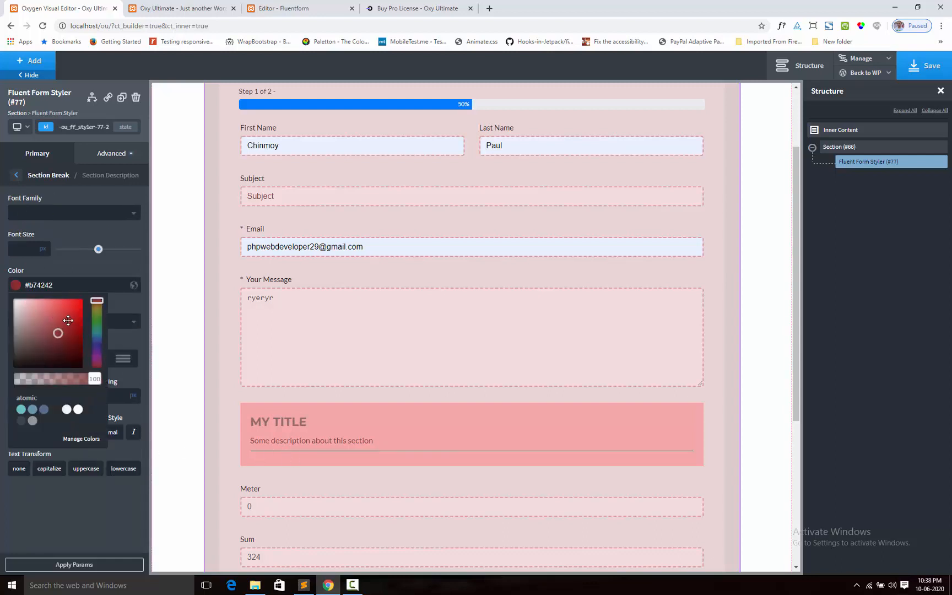
left_click_drag(98, 249, 71, 250)
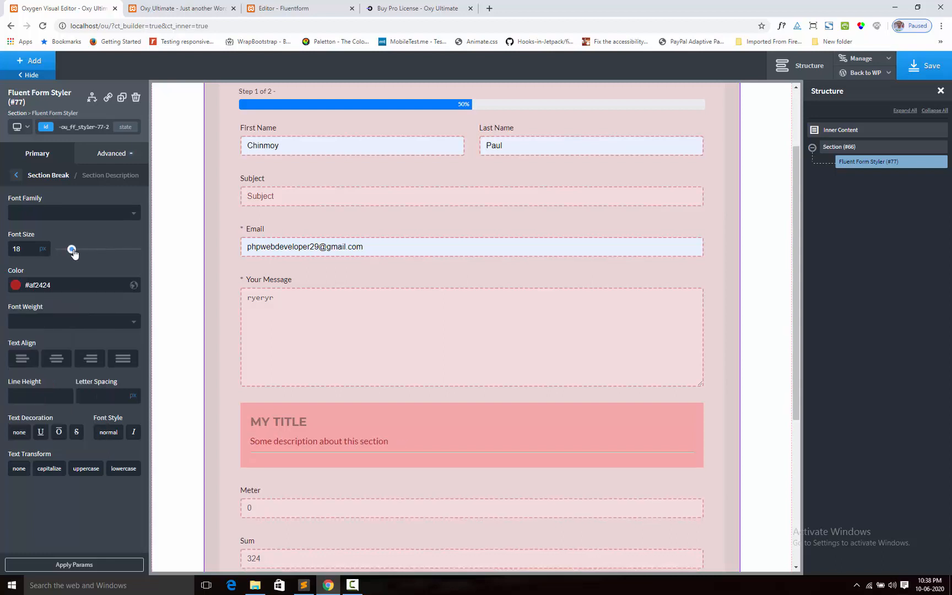
left_click(16, 176)
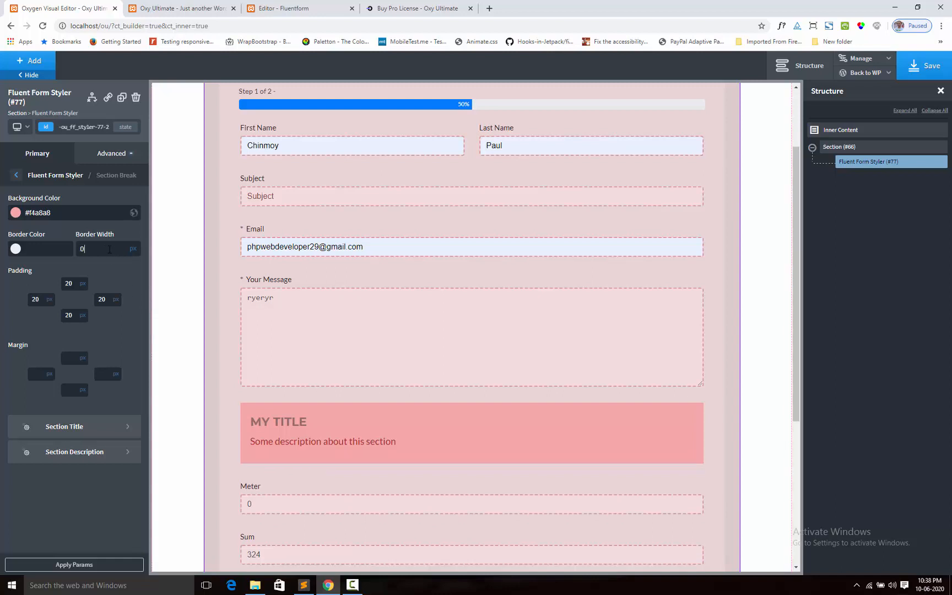
Set the section break's border width to 3 px and its border color to #ea9191
type("3")
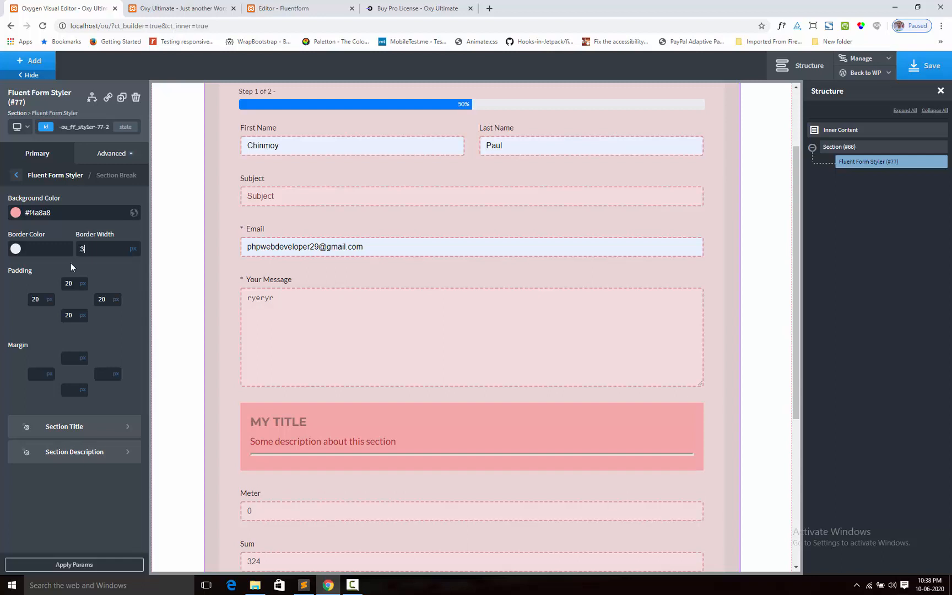
left_click(16, 249)
left_click(32, 279)
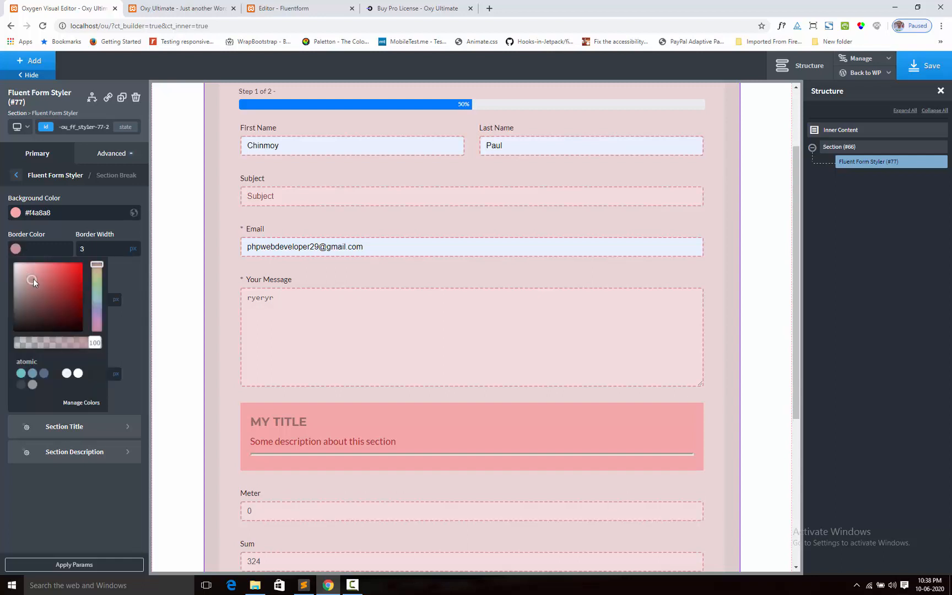
left_click_drag(33, 278, 40, 267)
Try a border width of 1 px on the section break, and set the width to 0 px
left_click(77, 240)
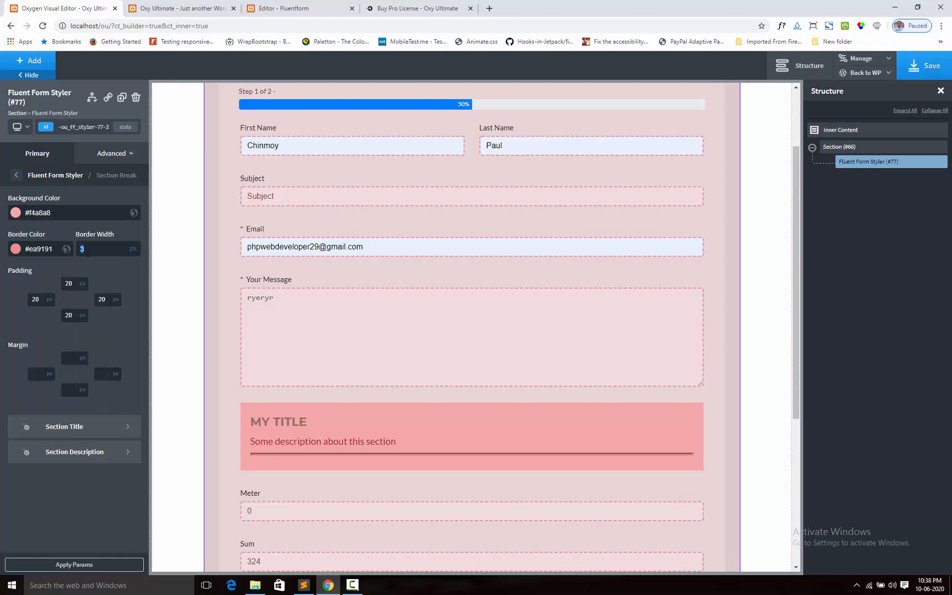
type("1")
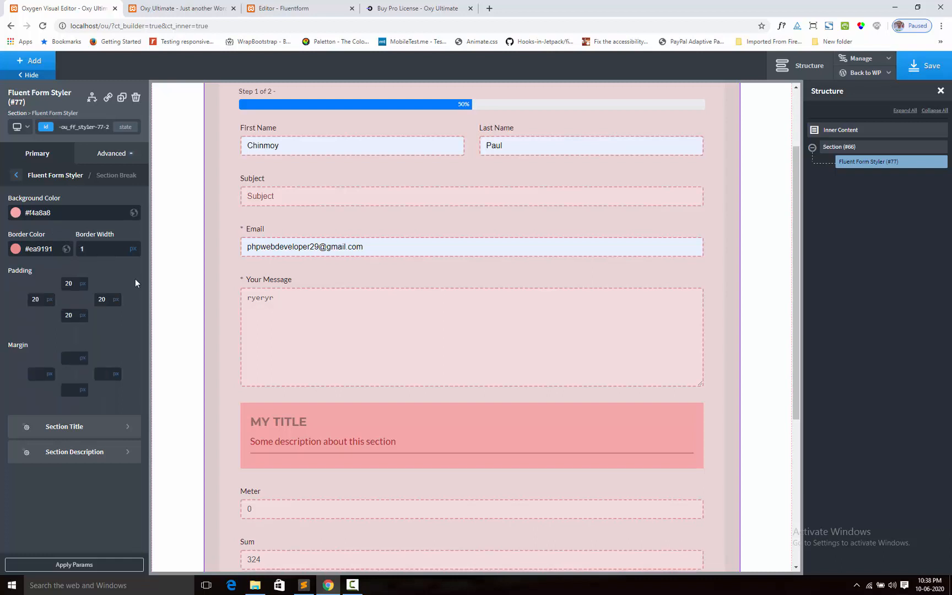
left_click_drag(96, 252, 69, 257)
type("0")
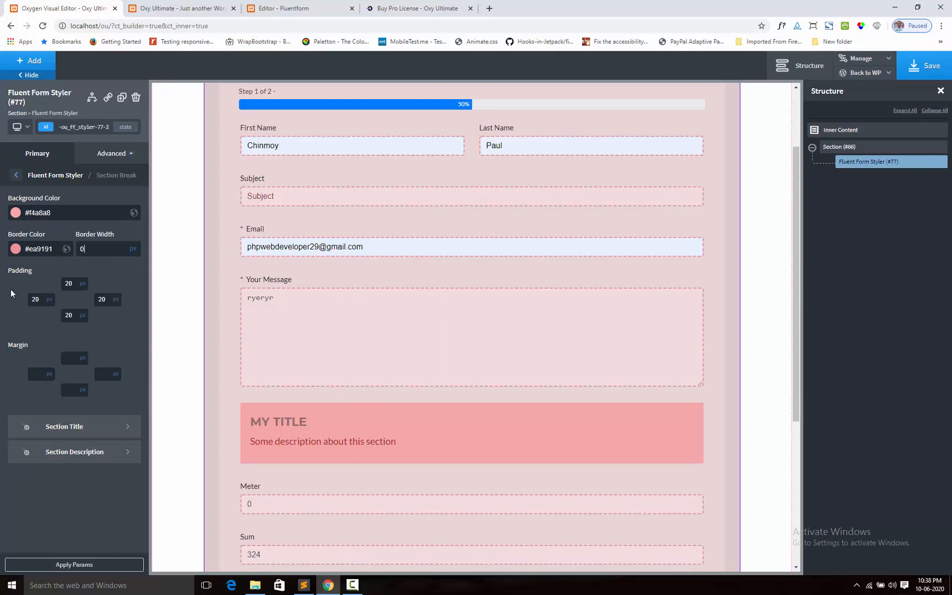
left_click(74, 452)
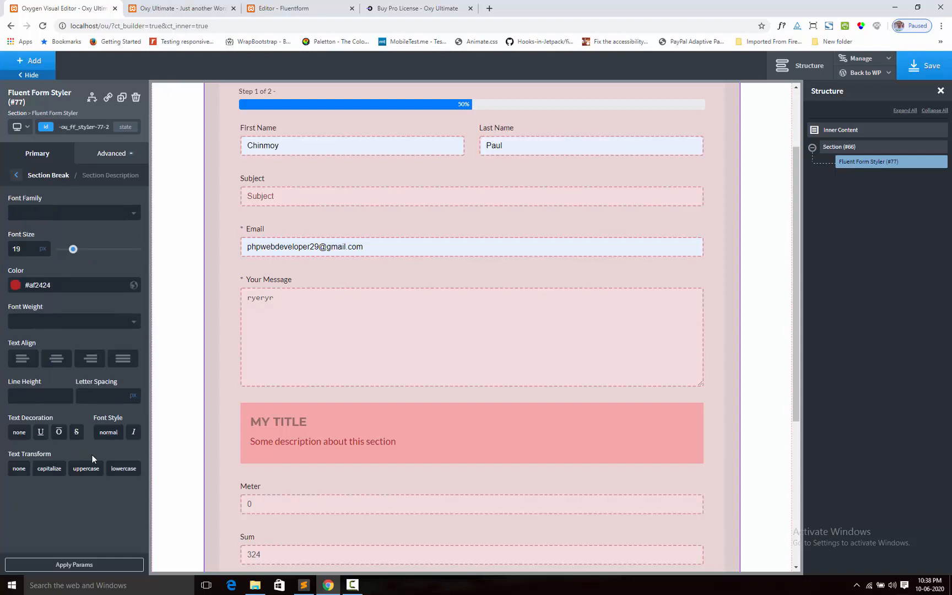
left_click(16, 175)
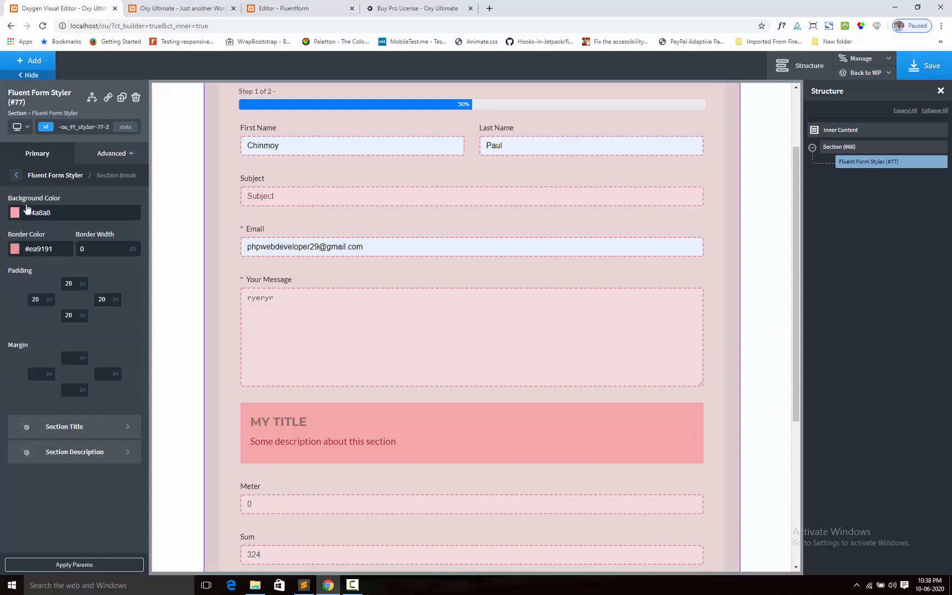
Leave the section break settings and examine the remaining styling sections and both pages of the form preview
left_click(16, 176)
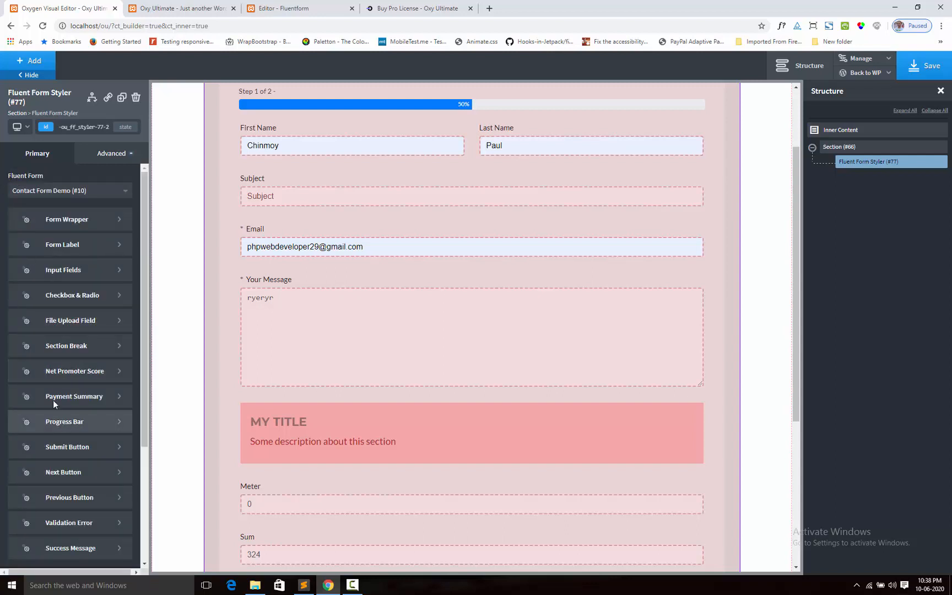
scroll(61, 369, "down", 2)
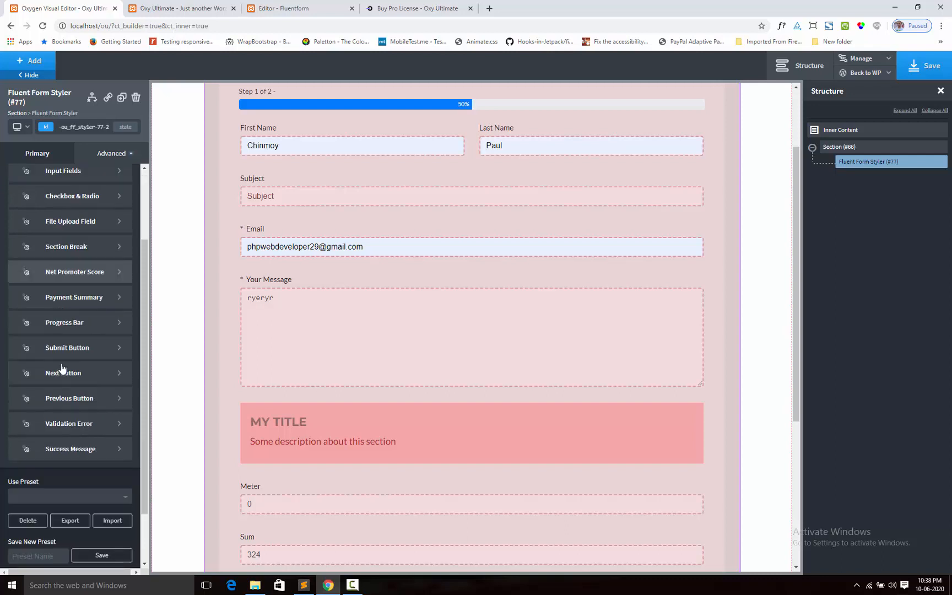
scroll(64, 375, "up", 2)
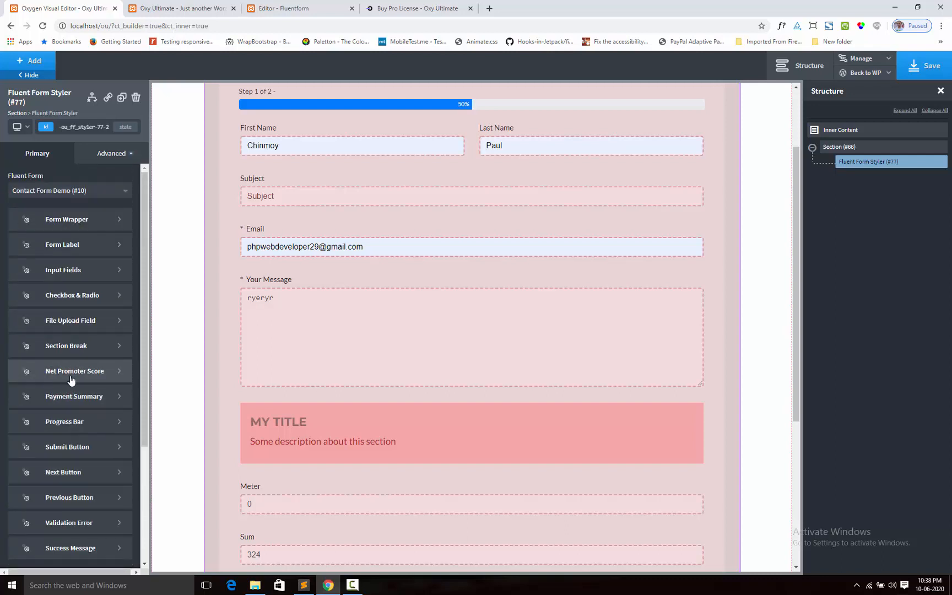
scroll(340, 417, "down", 3)
scroll(353, 387, "up", 3)
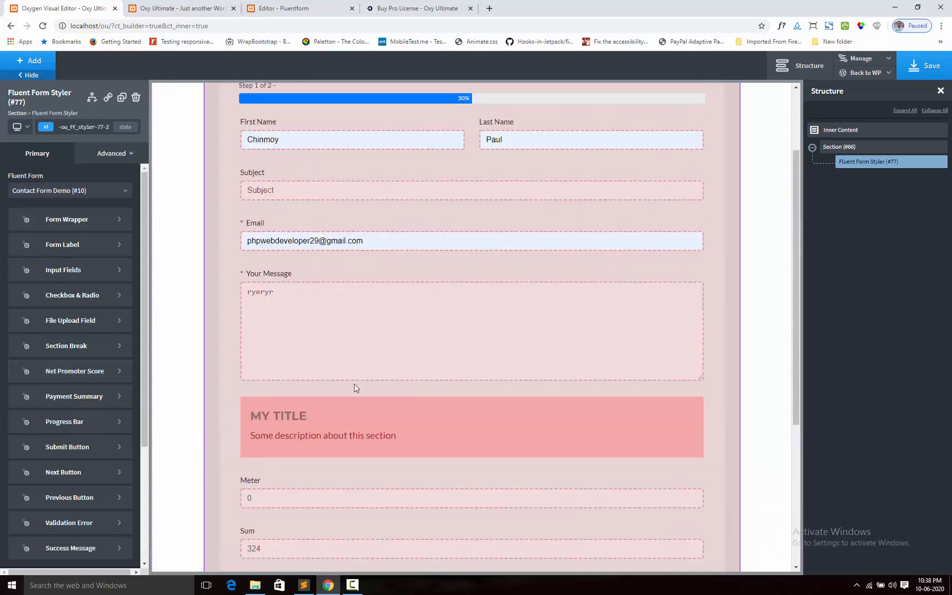
scroll(354, 388, "up", 2)
scroll(688, 494, "down", 6)
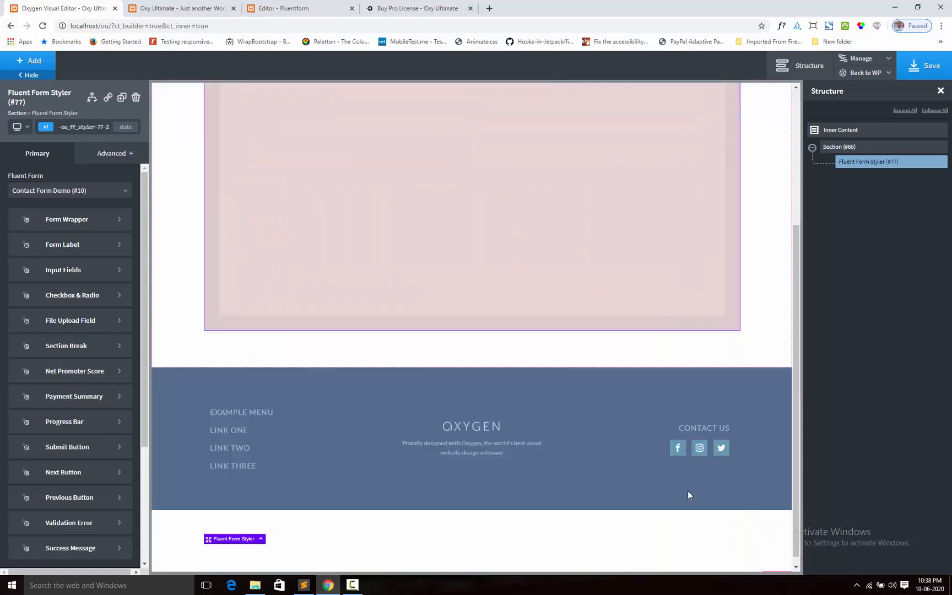
scroll(687, 491, "up", 5)
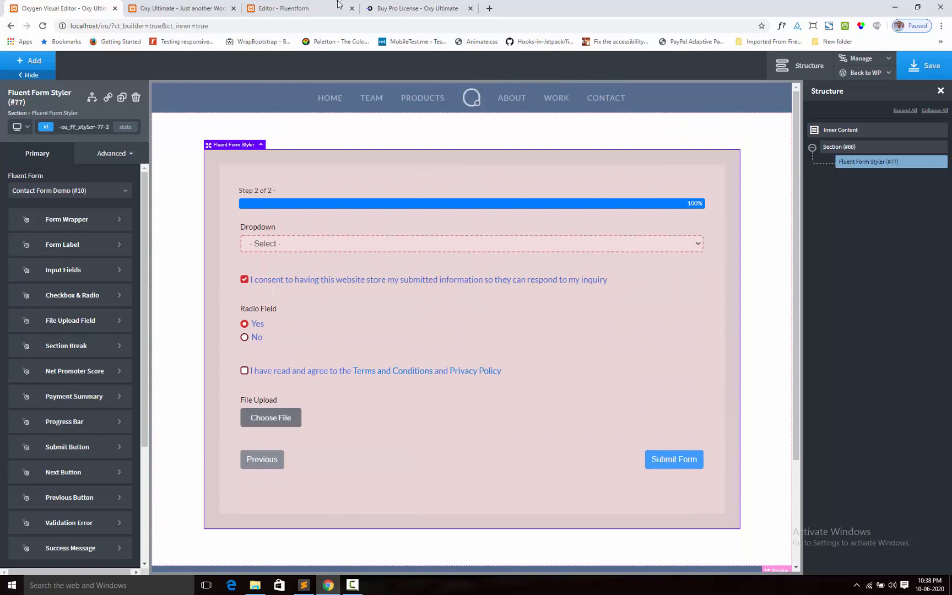
In the Fluent Forms editor, add a Net Promoter Score field between Your Message and the My Title section break, and save the form
left_click(338, 6)
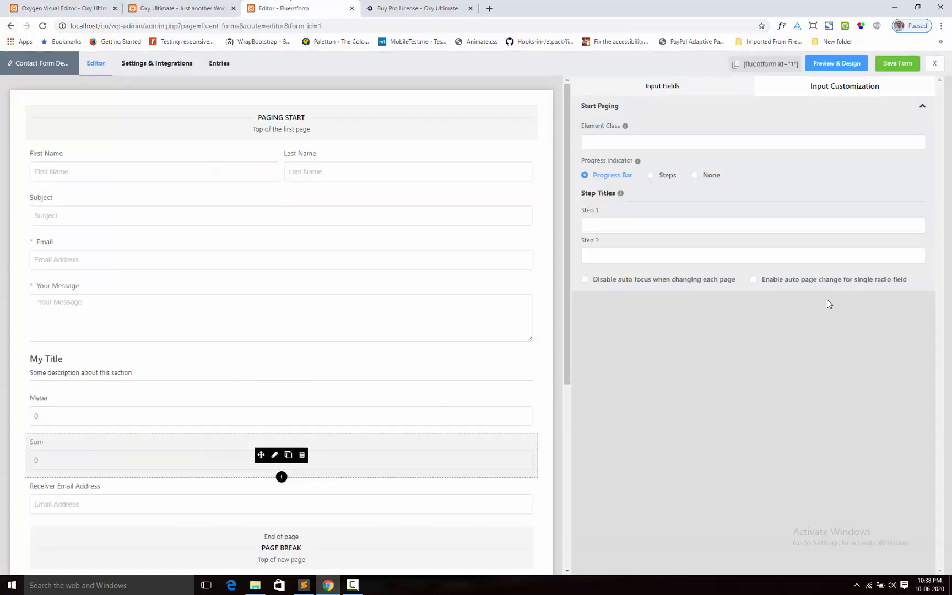
left_click(675, 86)
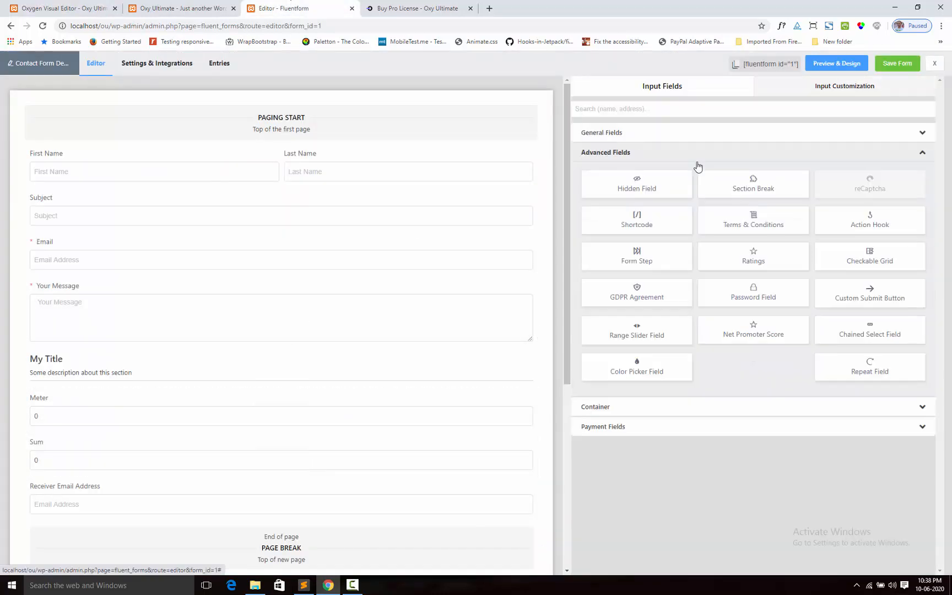
left_click_drag(752, 331, 237, 395)
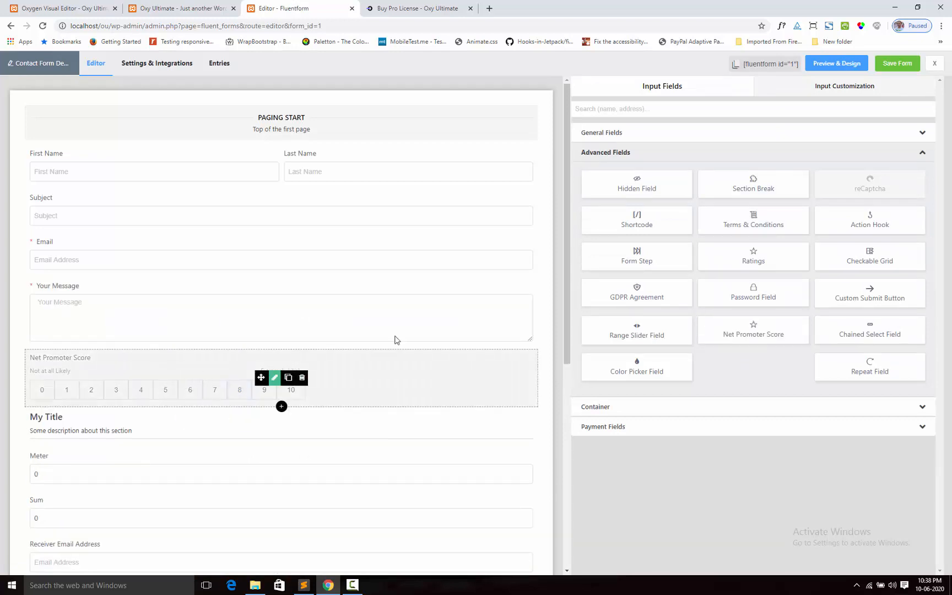
left_click(898, 64)
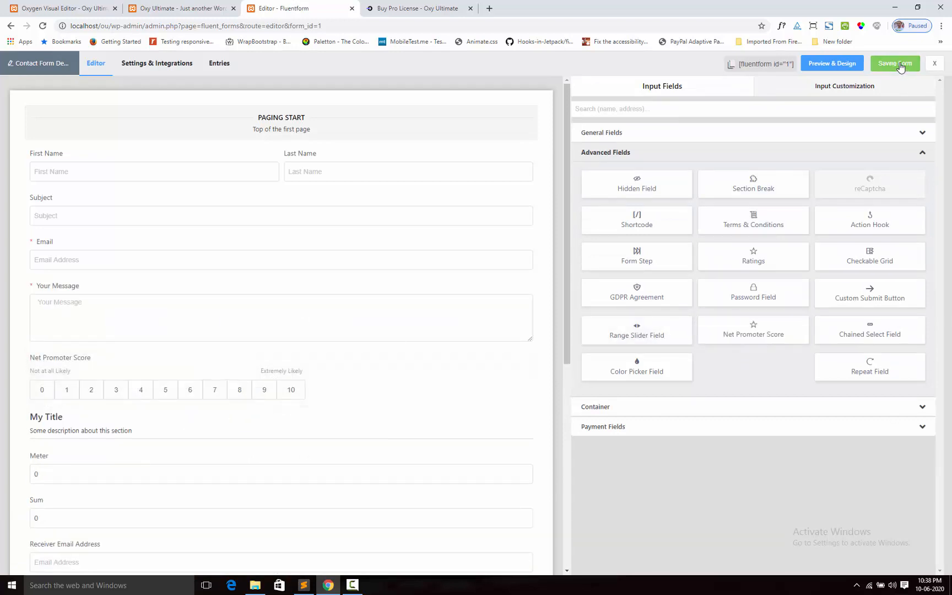
Return to the Oxygen editor and reapply the Fluent Form Styler's parameters to reload the form with the Net Promoter Score field
left_click(83, 8)
scroll(106, 436, "down", 3)
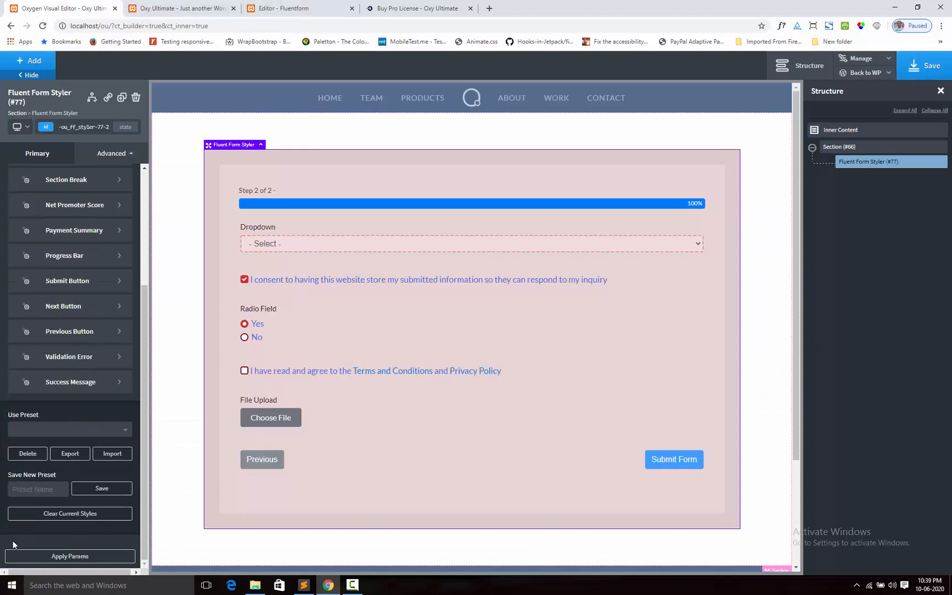
left_click(69, 558)
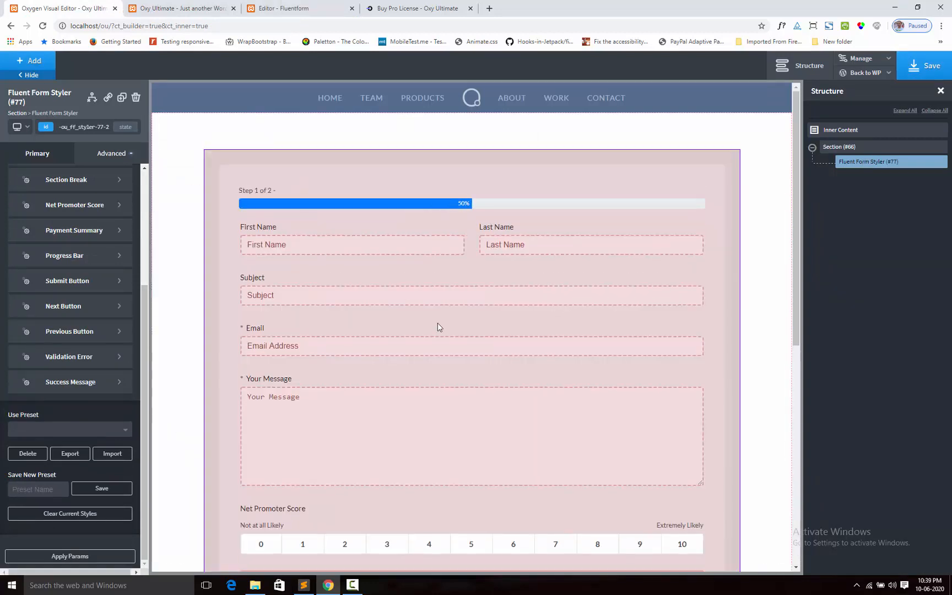
scroll(437, 323, "down", 3)
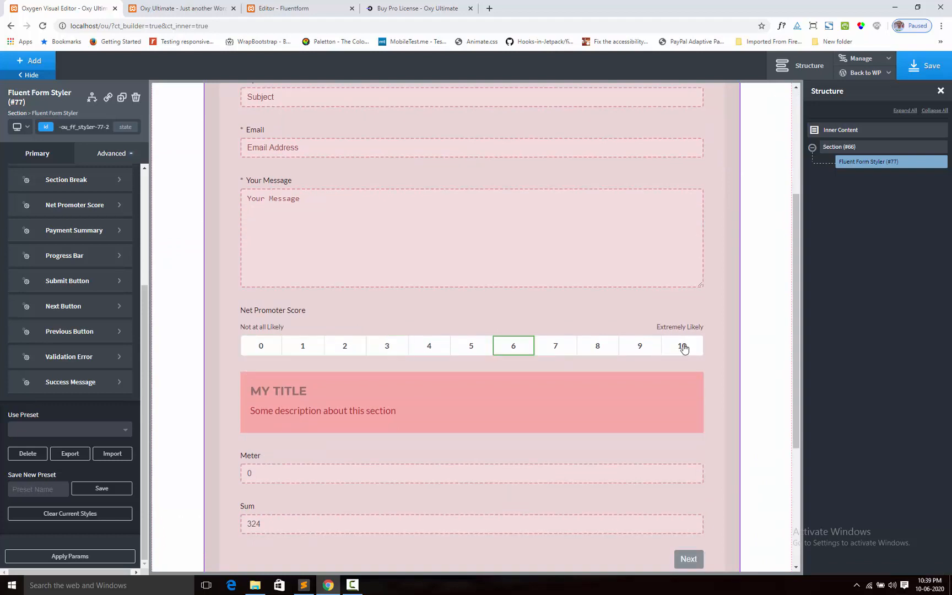
Open the Net Promoter Score styling and set the sub label color to #4817d1
scroll(86, 341, "up", 3)
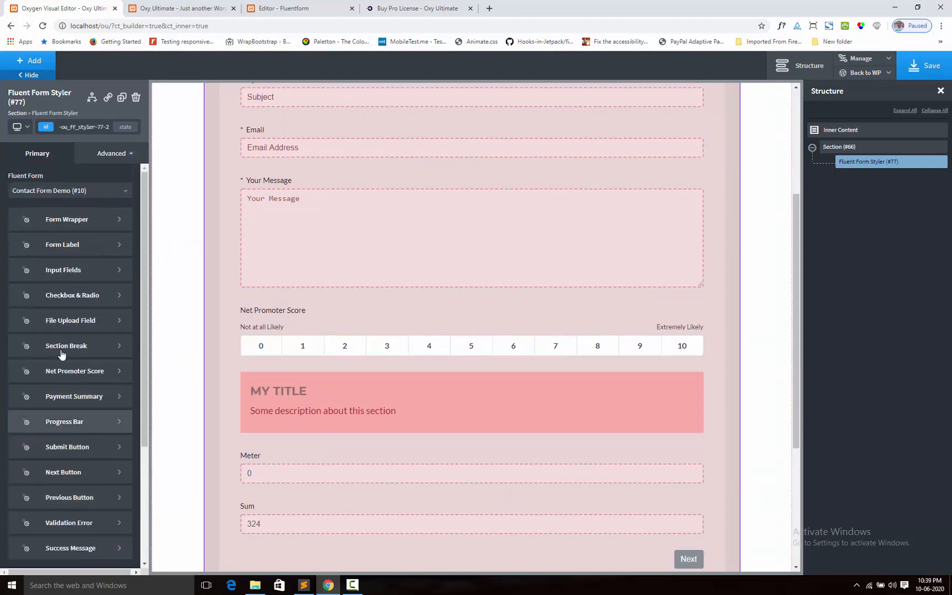
left_click(70, 379)
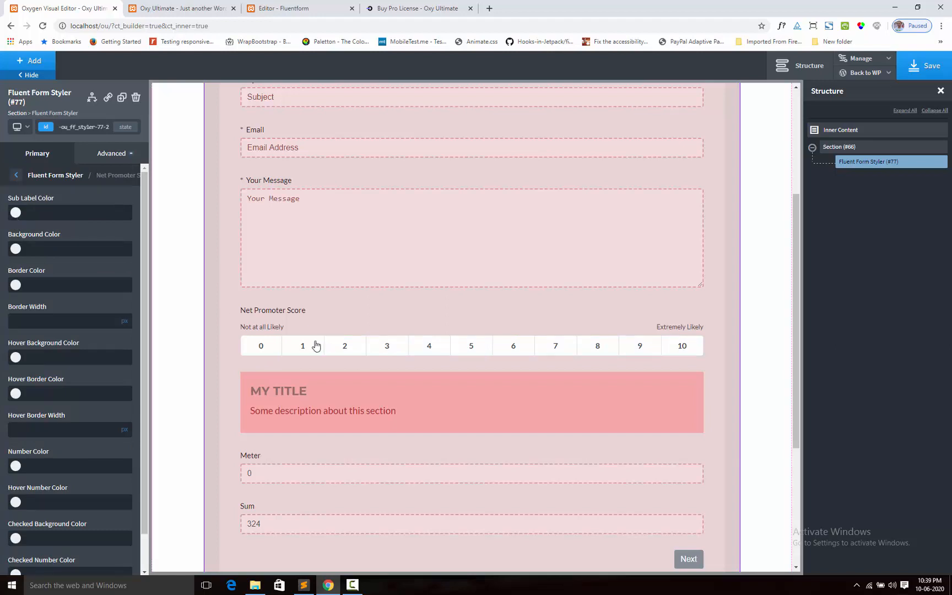
left_click(15, 212)
left_click(70, 247)
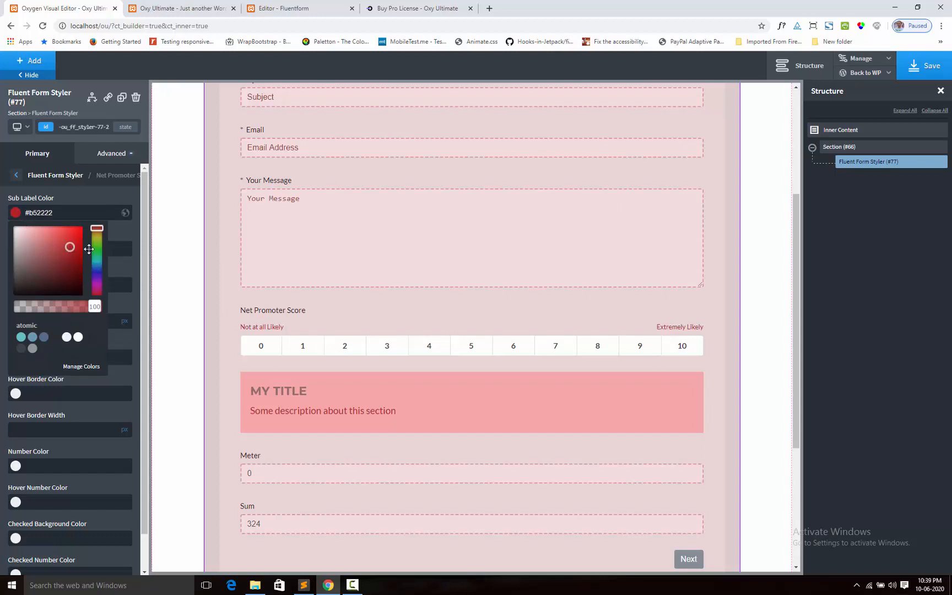
mouse_move(99, 261)
left_mouse_down()
mouse_move(98, 275)
mouse_move(75, 238)
left_mouse_up()
left_click(127, 232)
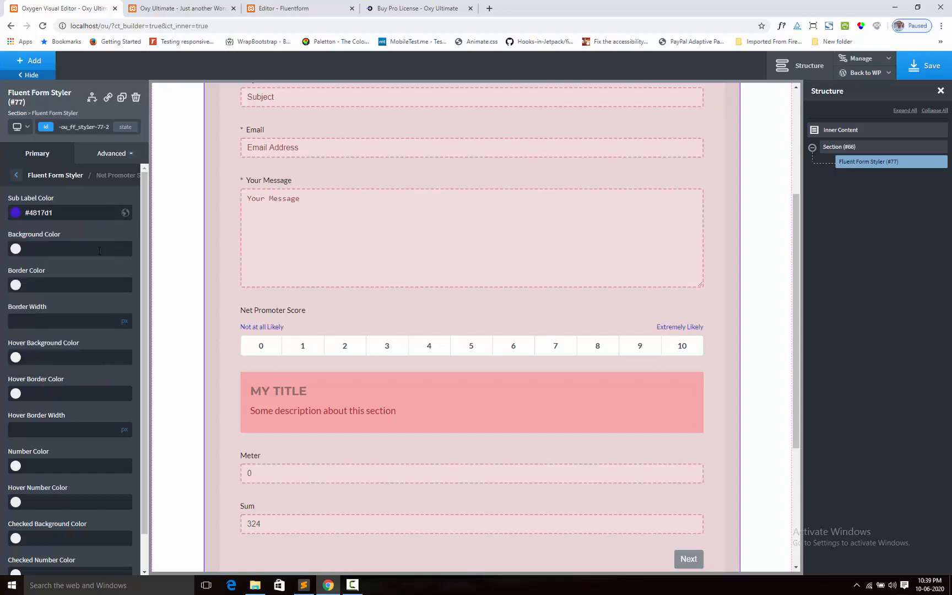
Set the Net Promoter Score background color to #281515
left_click(15, 248)
left_click(71, 282)
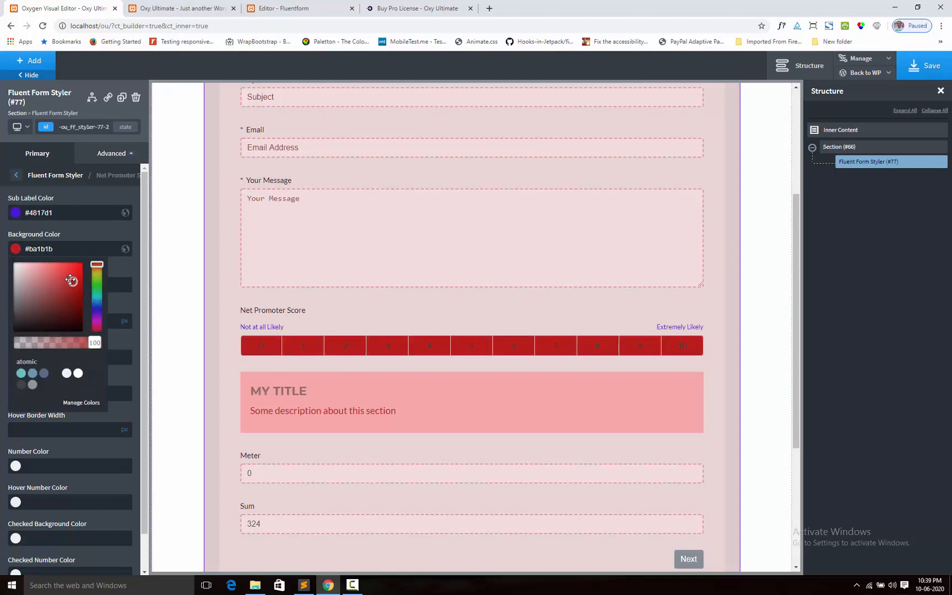
left_click_drag(72, 282, 49, 320)
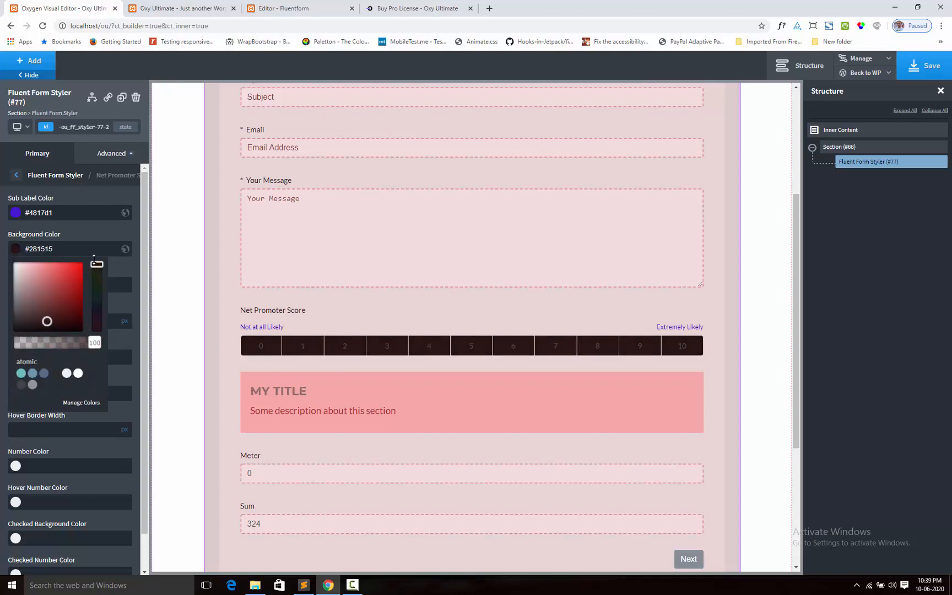
left_click(102, 230)
Try #444242 as the Net Promoter Score border color
left_click(16, 285)
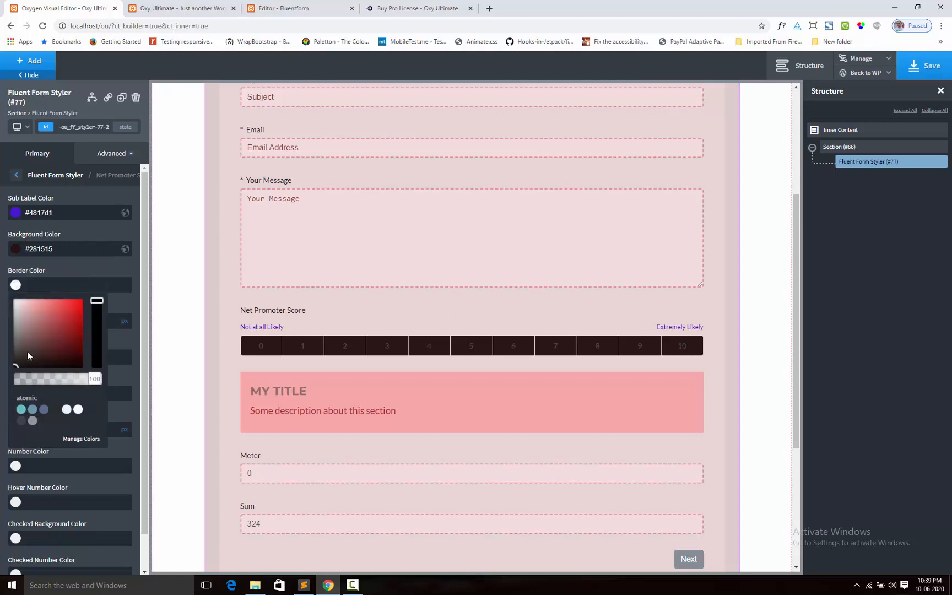
left_click(25, 355)
left_click_drag(19, 351, 16, 350)
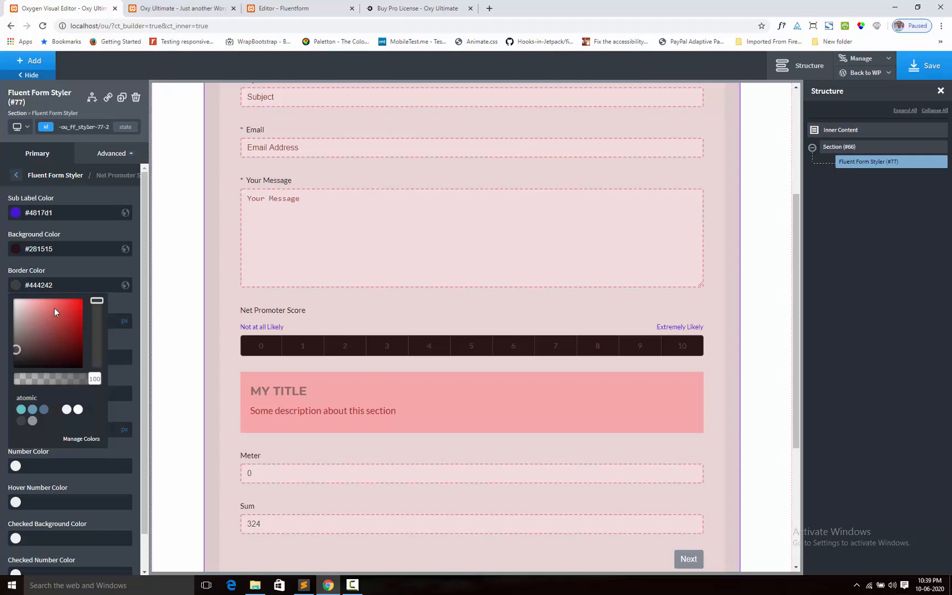
left_click(91, 267)
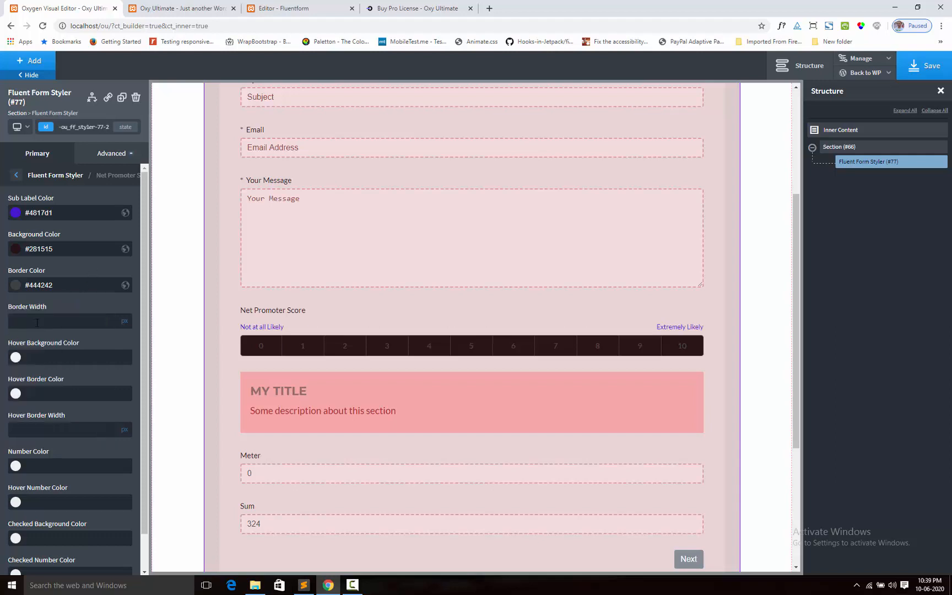
Try Net Promoter Score border widths of 2 and 0 px, settle on 1 px, and set the border color to #636262
type("2")
type("0")
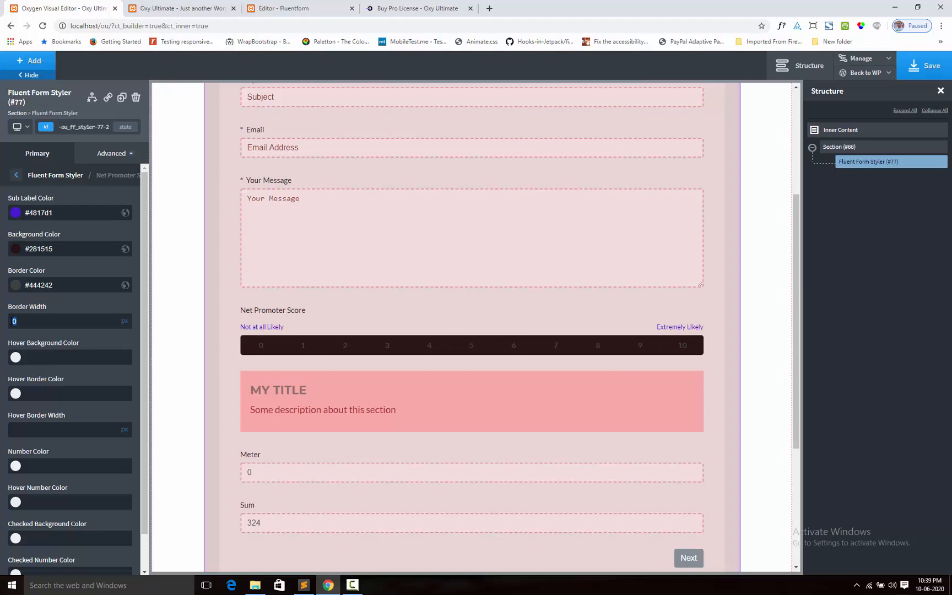
type("1")
left_click(15, 285)
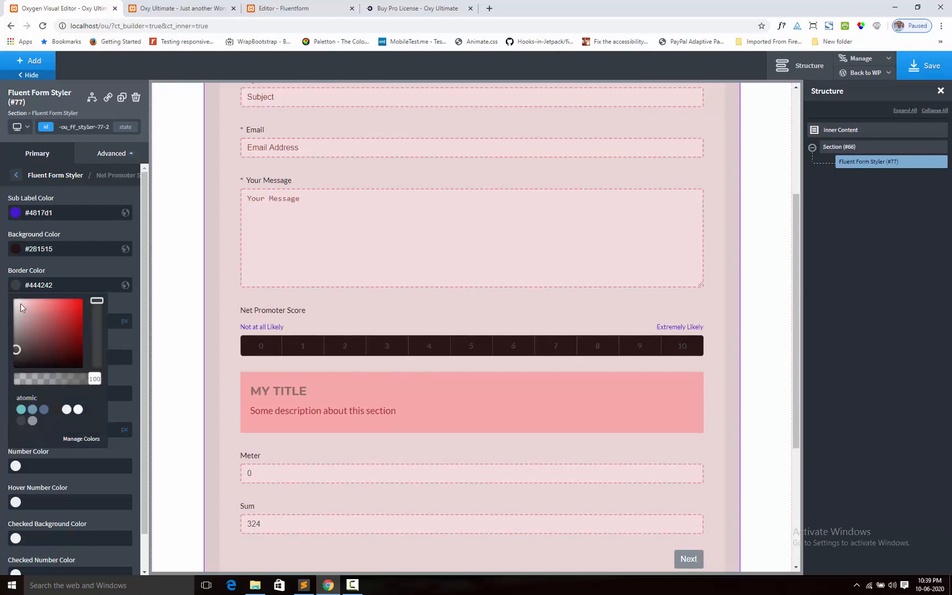
left_click_drag(15, 336, 14, 341)
left_click(85, 268)
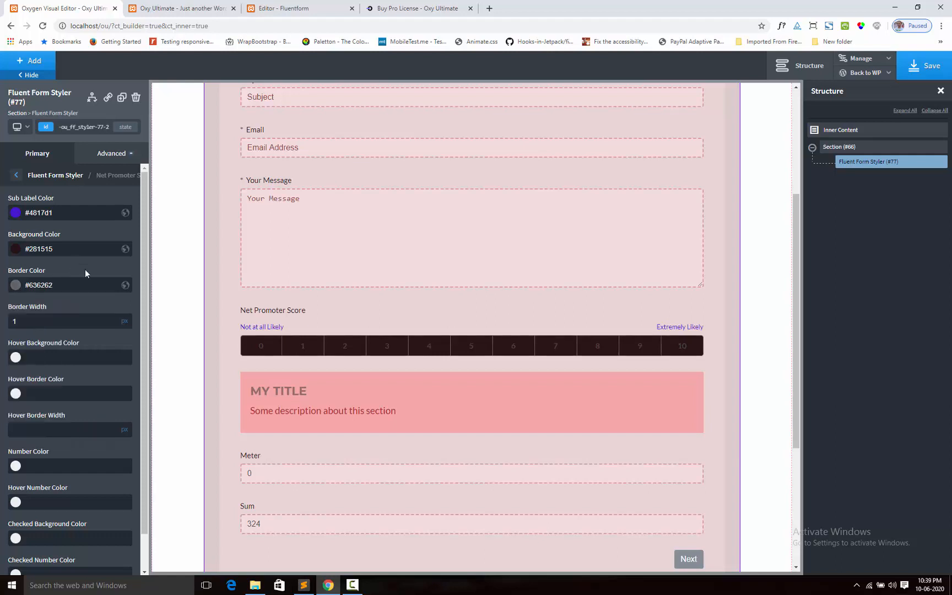
Try #e82e2e as the Net Promoter Score hover background color, and settle on #2b2a2a
left_click(14, 358)
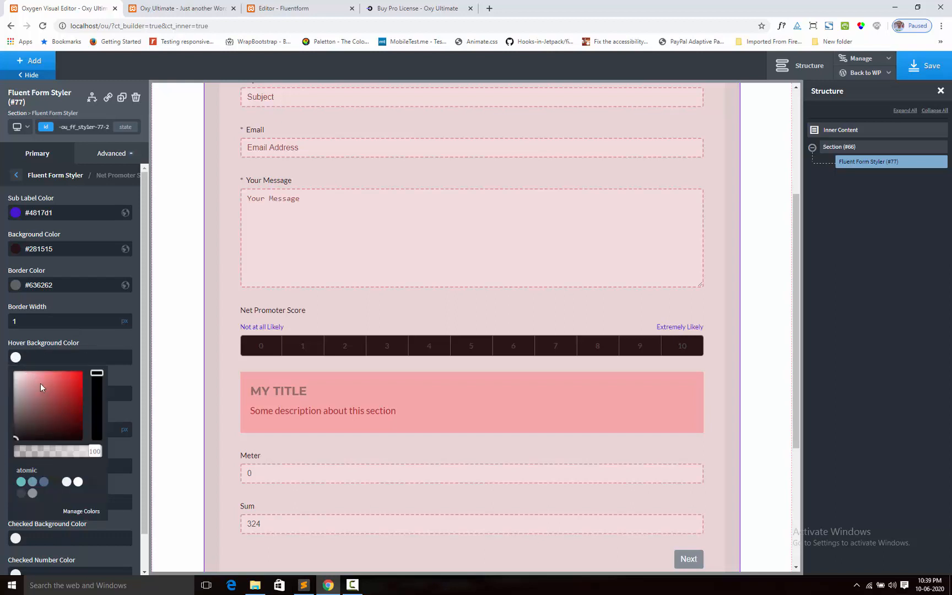
left_click_drag(40, 384, 69, 378)
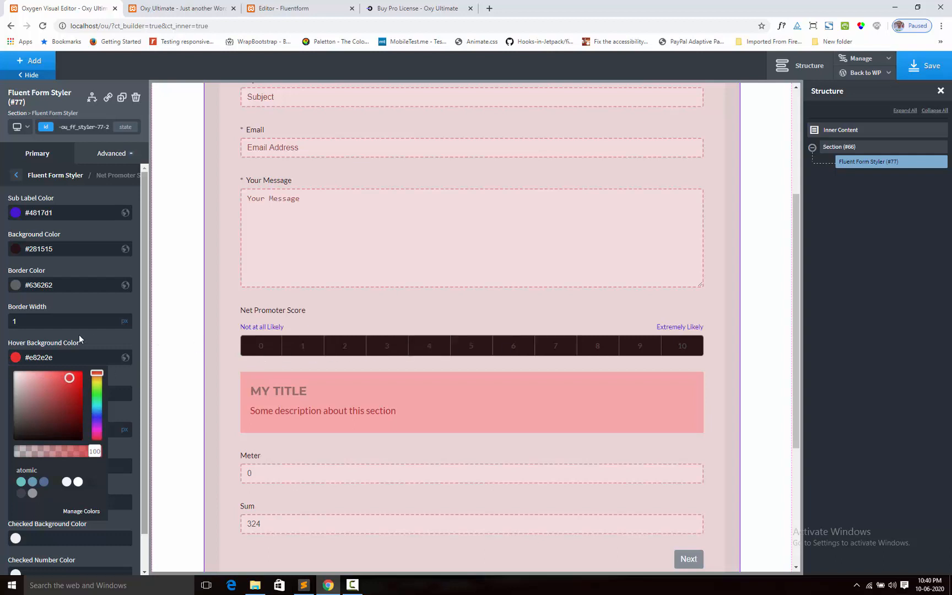
left_click_drag(34, 409, 15, 429)
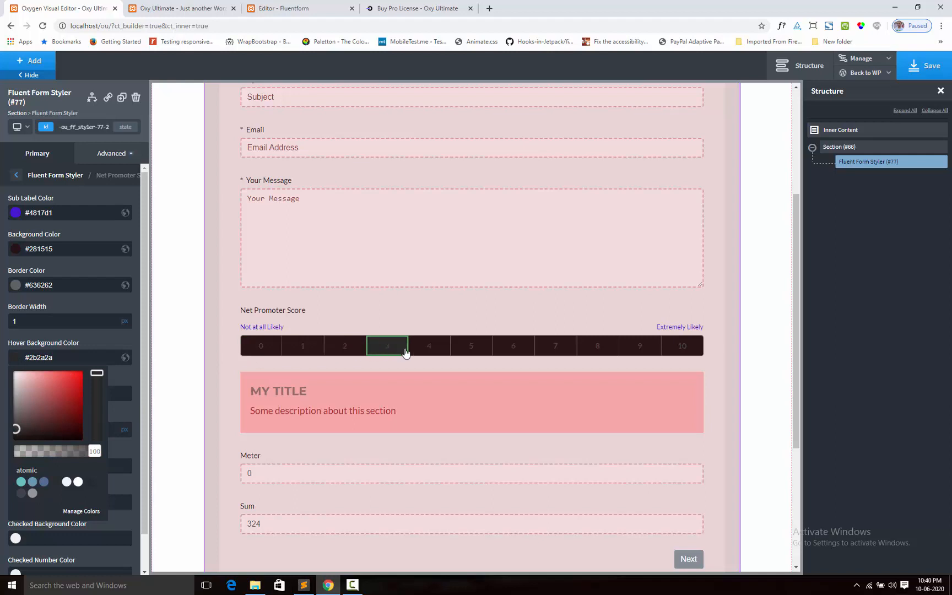
left_click(87, 338)
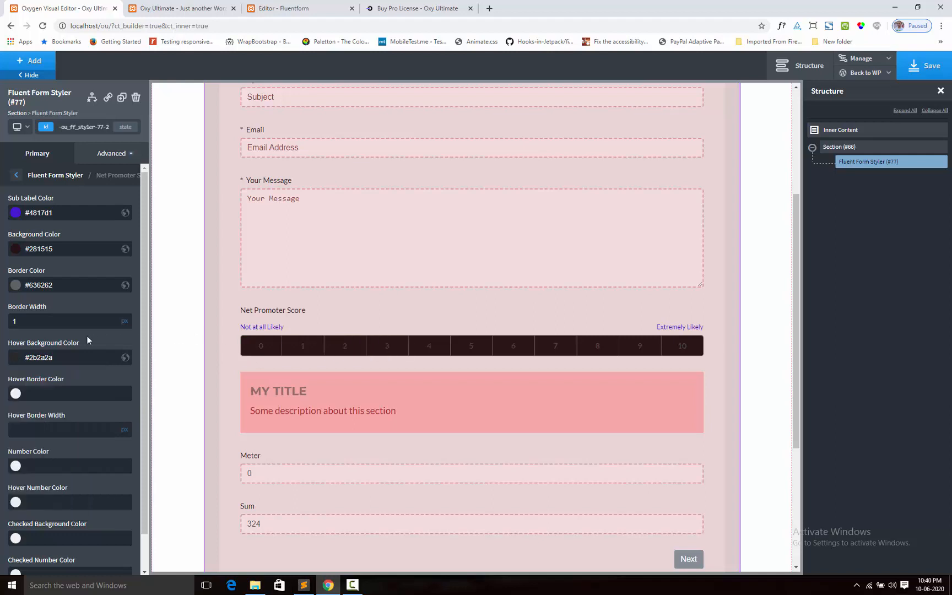
Try #3f3f3f as the Net Promoter Score hover border color
left_click(16, 393)
left_click_drag(16, 469, 15, 459)
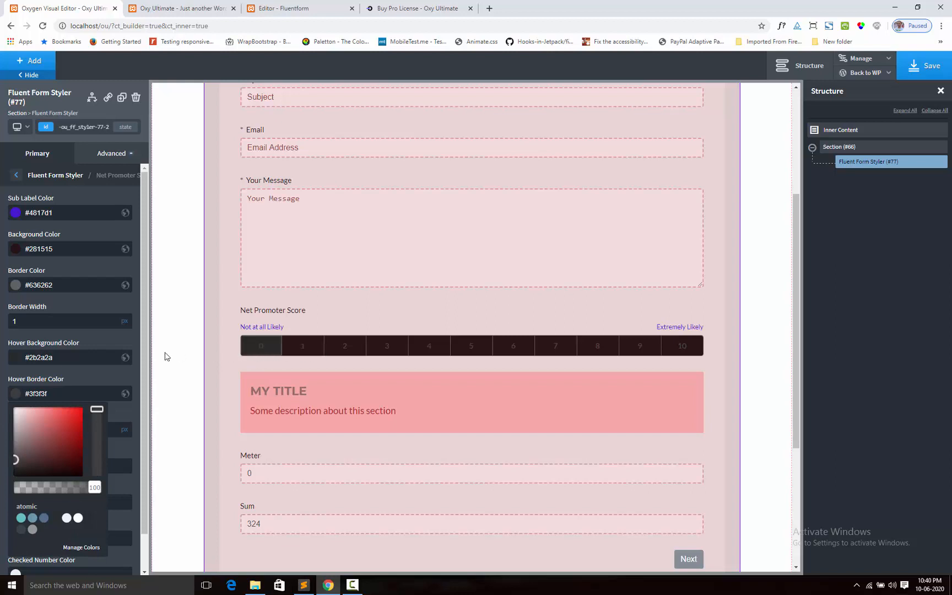
left_click(94, 373)
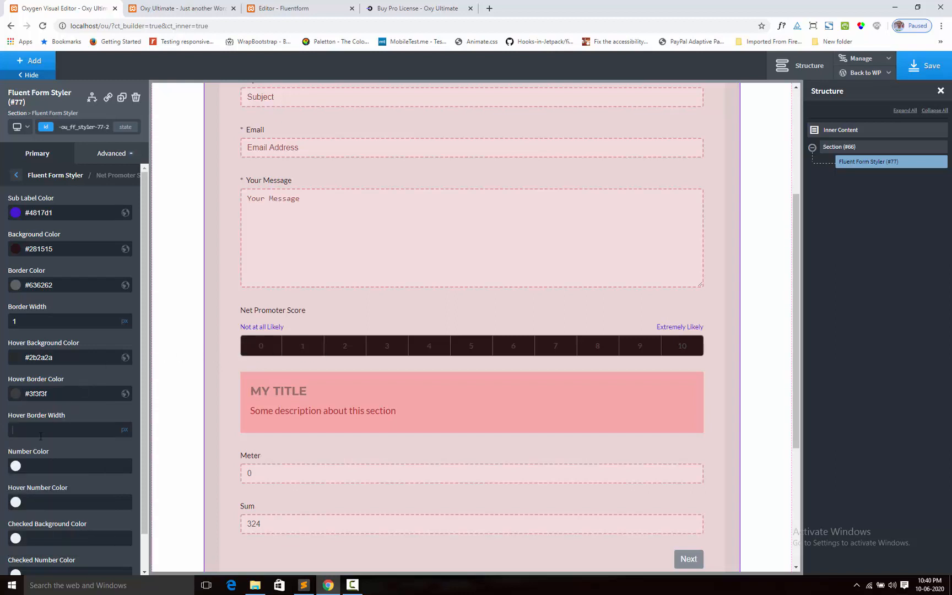
Set the hover border width to 3 px and, after trying #ce1212, set the hover border color to #282727
left_click(15, 393)
left_click(77, 421)
left_click(105, 380)
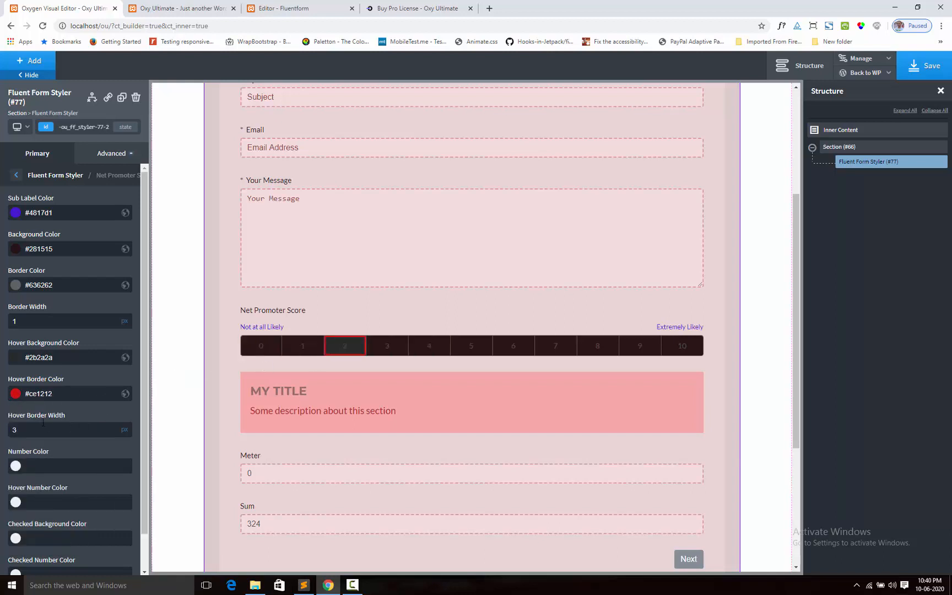
left_click(15, 393)
left_click_drag(18, 461, 16, 467)
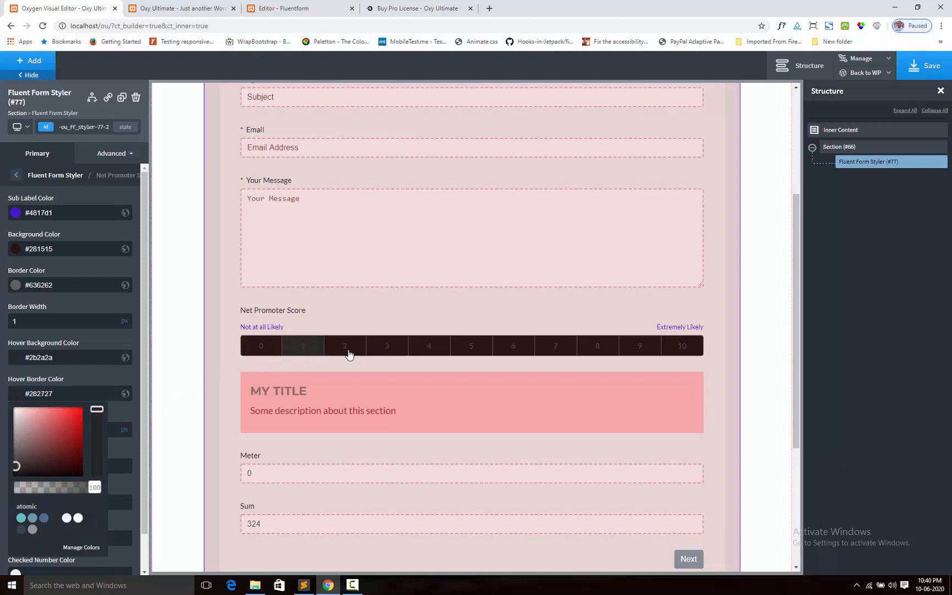
left_click(97, 374)
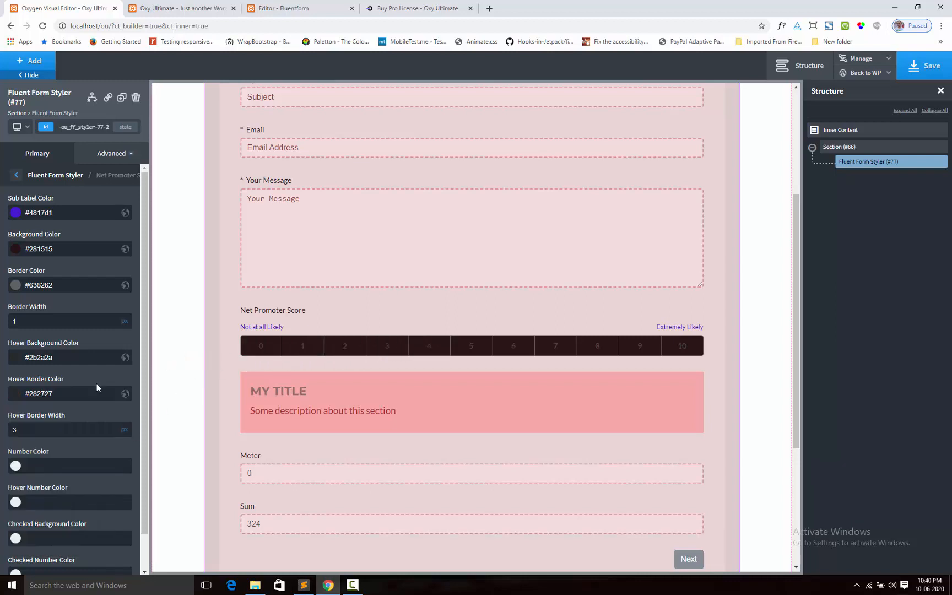
Set the Net Promoter Score number color to #dbdbdb
scroll(96, 383, "down", 1)
left_click(15, 426)
left_click_drag(23, 462, 7, 450)
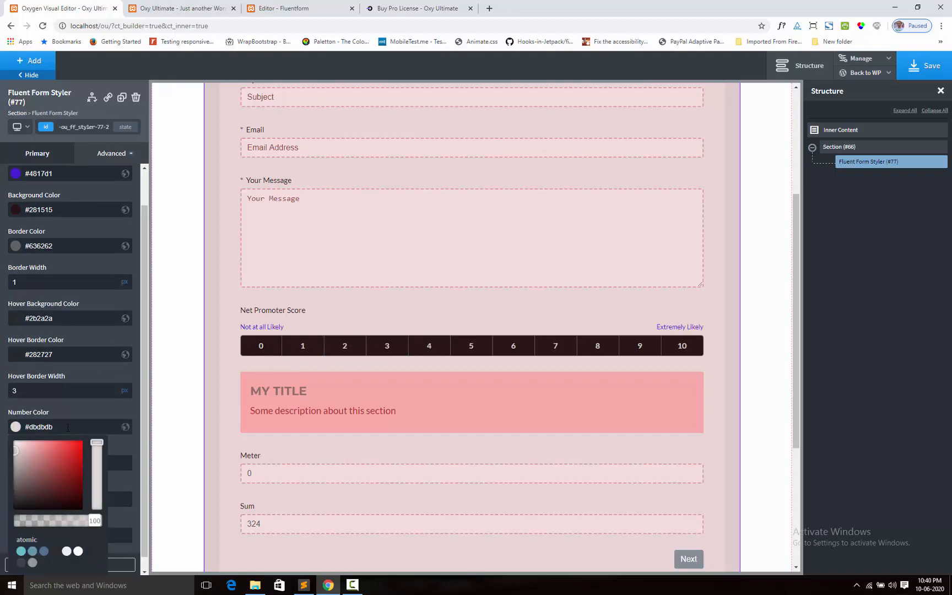
Try #e5e5e5 and the blue #1c36dd as the Net Promoter Score hover number color
left_click(94, 407)
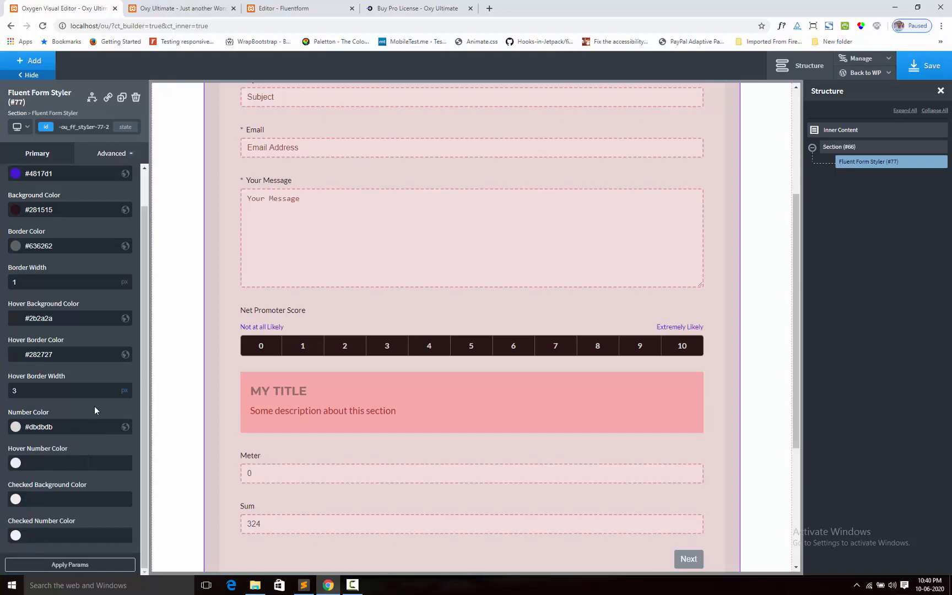
left_click(15, 463)
left_click(11, 484)
left_click_drag(11, 484, 15, 484)
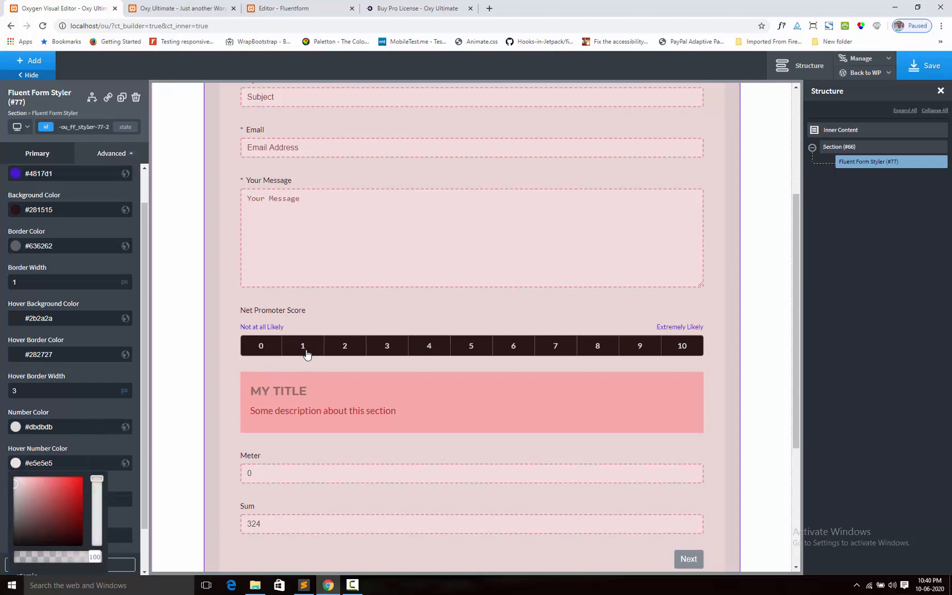
left_click(78, 515)
left_click(97, 513)
left_click(97, 520)
left_click(74, 486)
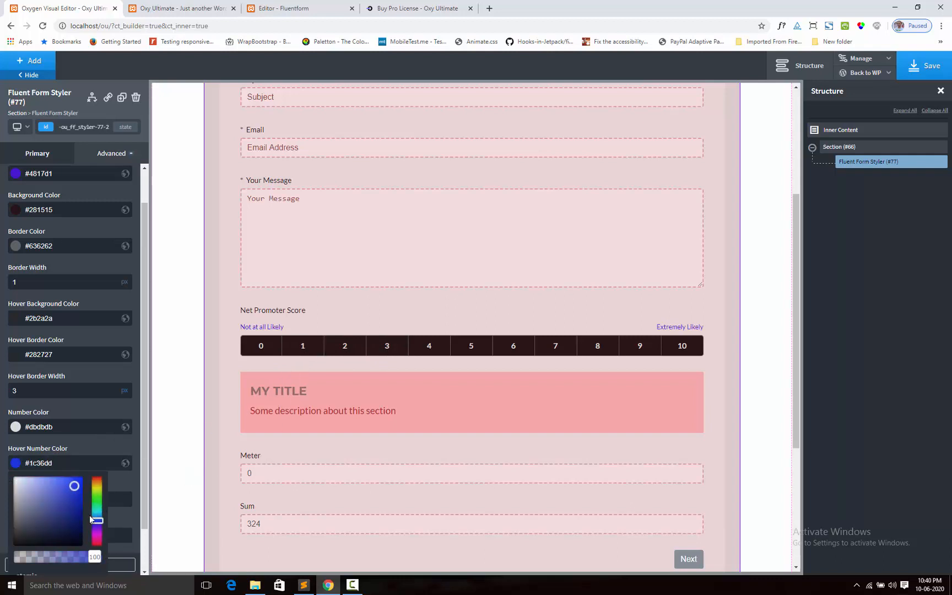
Set the Net Promoter Score hover number color to #f25252
left_click(97, 479)
left_click(77, 491)
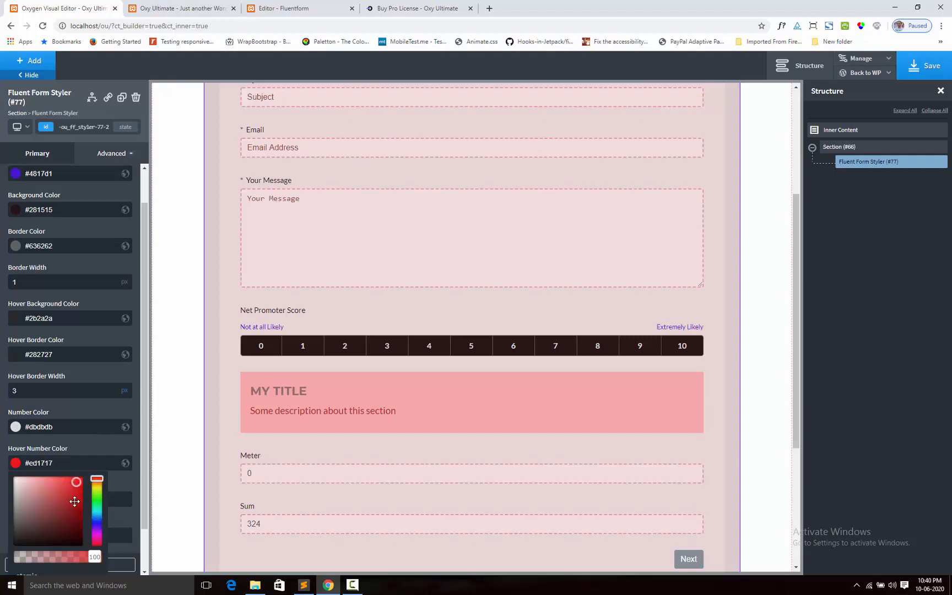
left_click(59, 480)
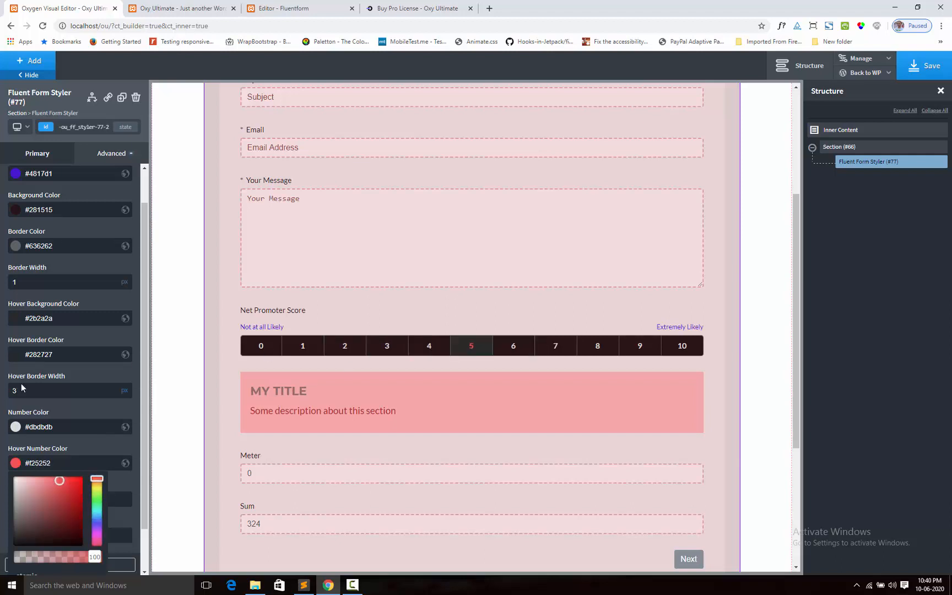
left_click(80, 413)
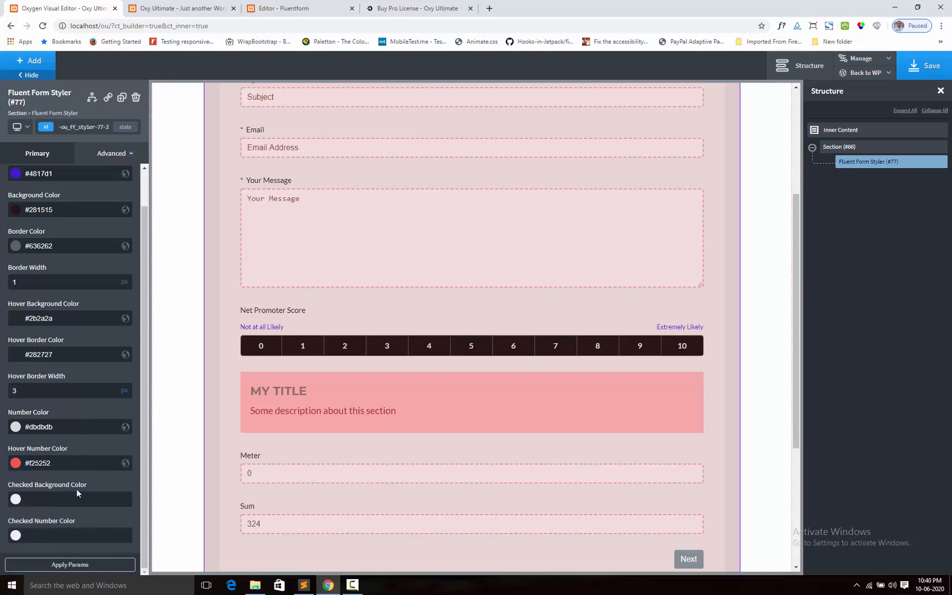
Set the Net Promoter Score checked background color to #5b5b5b after trying #e84343 with score 2 selected in the form
left_click(15, 499)
left_click(64, 519)
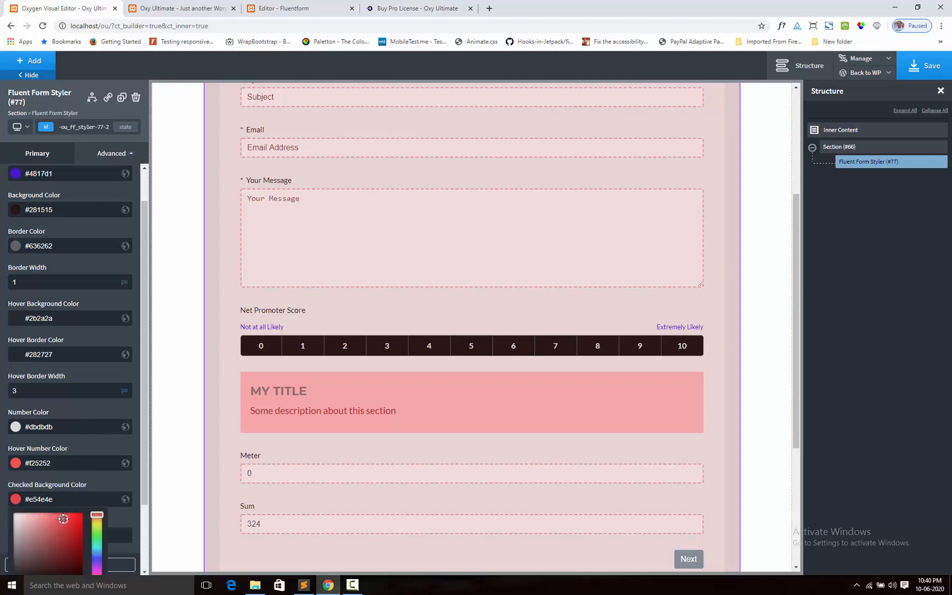
left_click(347, 355)
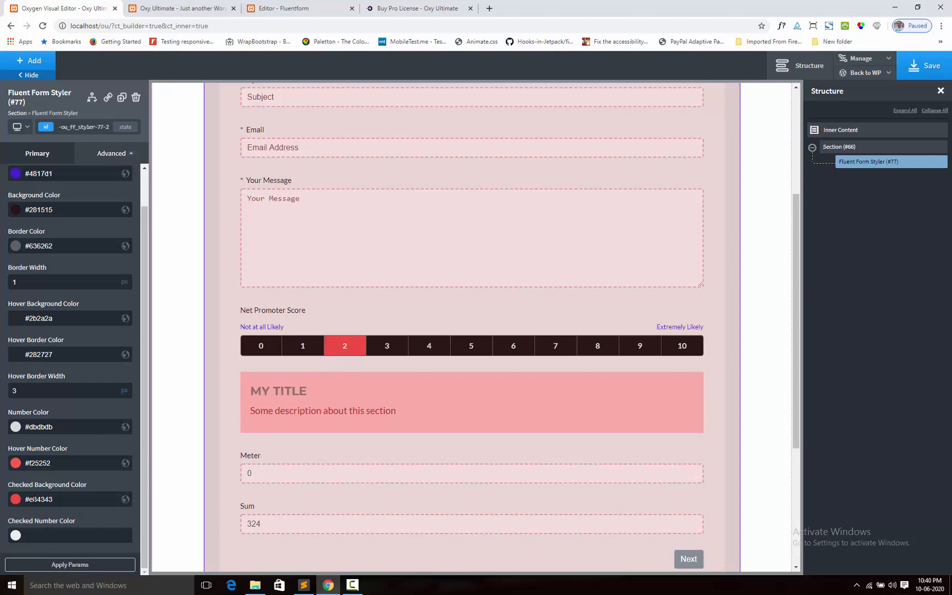
left_click(15, 499)
mouse_move(70, 521)
left_mouse_down()
mouse_move(69, 541)
mouse_move(97, 540)
mouse_move(96, 560)
mouse_move(74, 518)
mouse_move(54, 521)
left_mouse_up()
left_click_drag(28, 558, 14, 558)
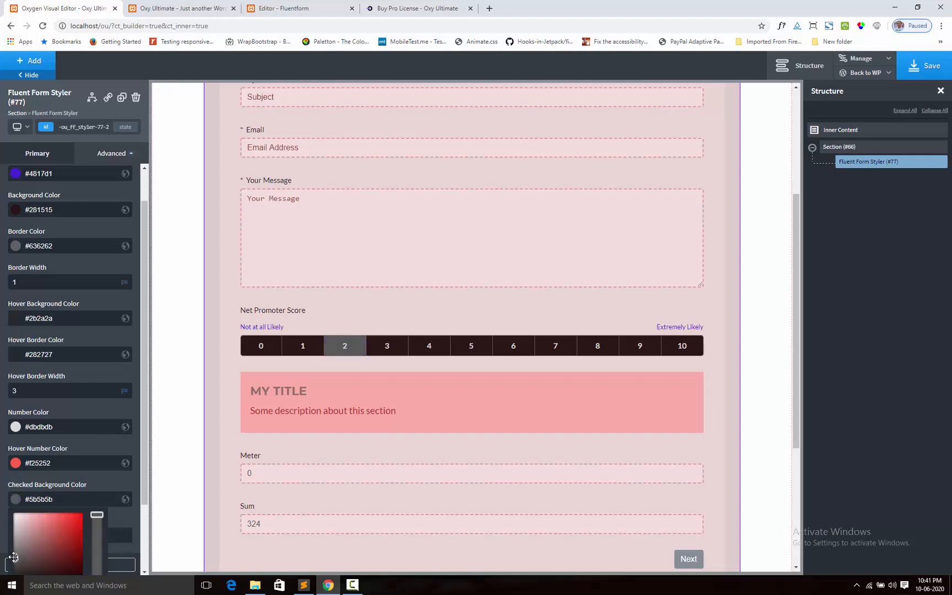
left_click(105, 455)
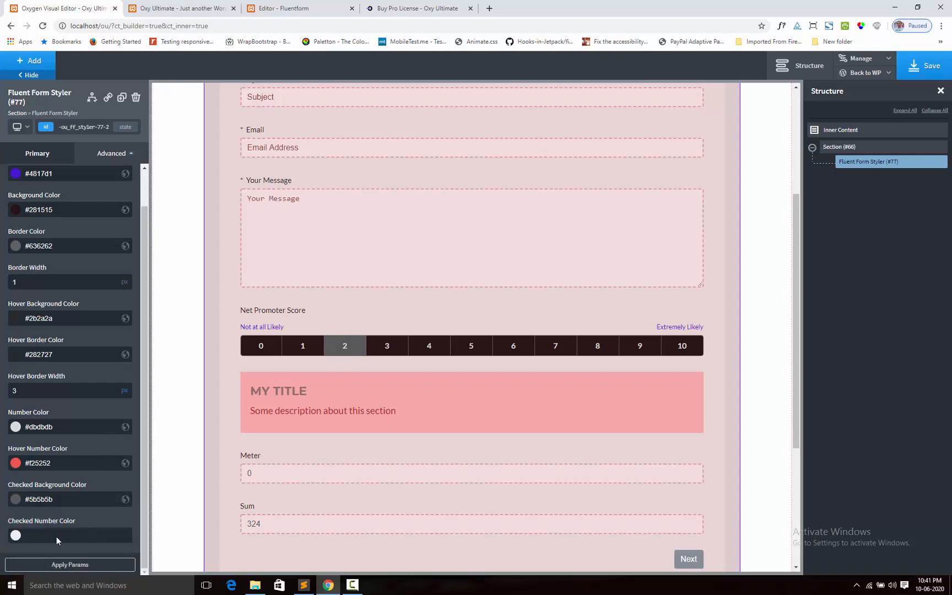
Try #ef5656, #383838 and #912222 as the Net Promoter Score checked number color
left_click(16, 536)
left_click_drag(74, 561, 57, 553)
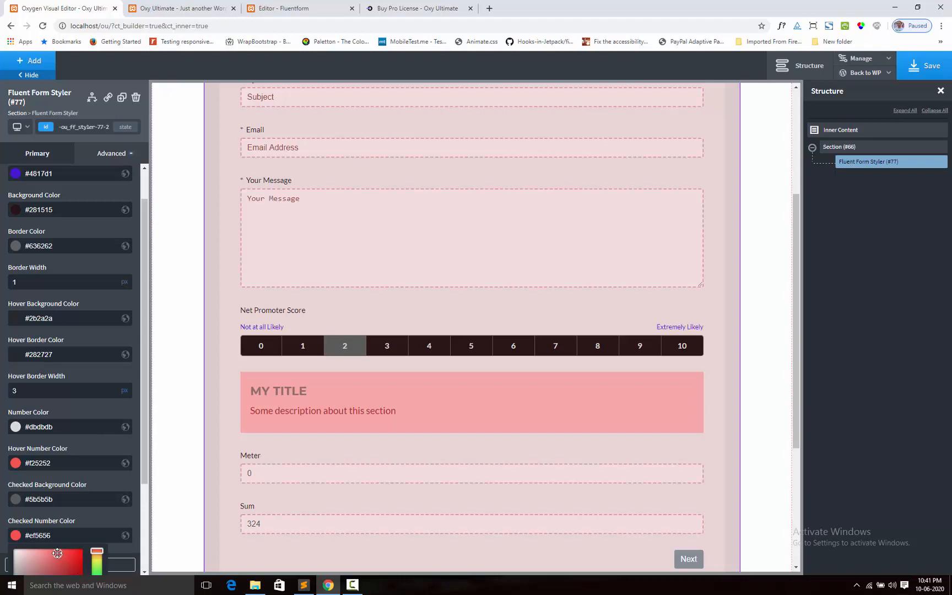
scroll(93, 496, "down", 3)
mouse_move(97, 457)
left_mouse_down()
mouse_move(97, 466)
mouse_move(15, 440)
mouse_move(6, 481)
left_mouse_up()
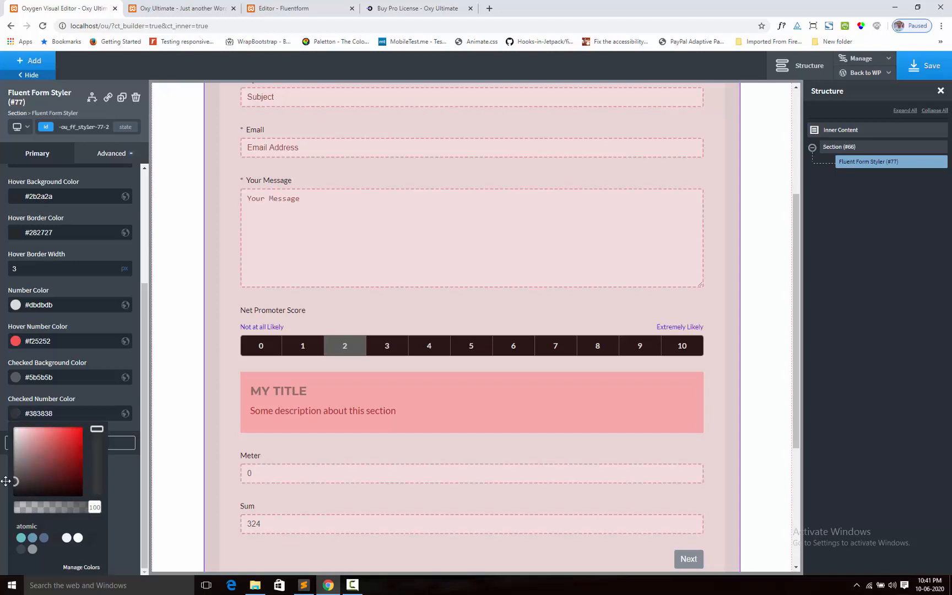
left_click(81, 416)
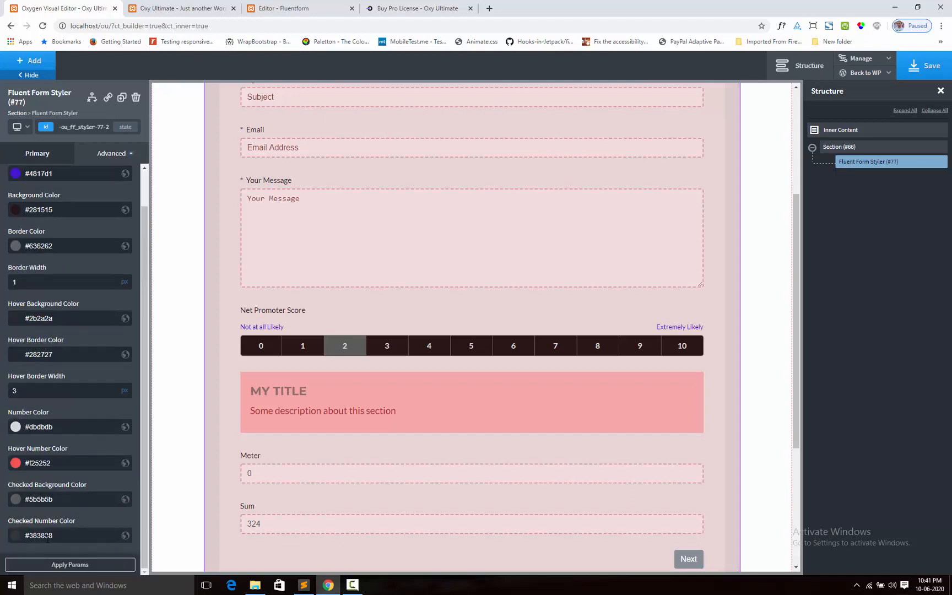
left_click(16, 537)
left_click_drag(69, 467, 65, 458)
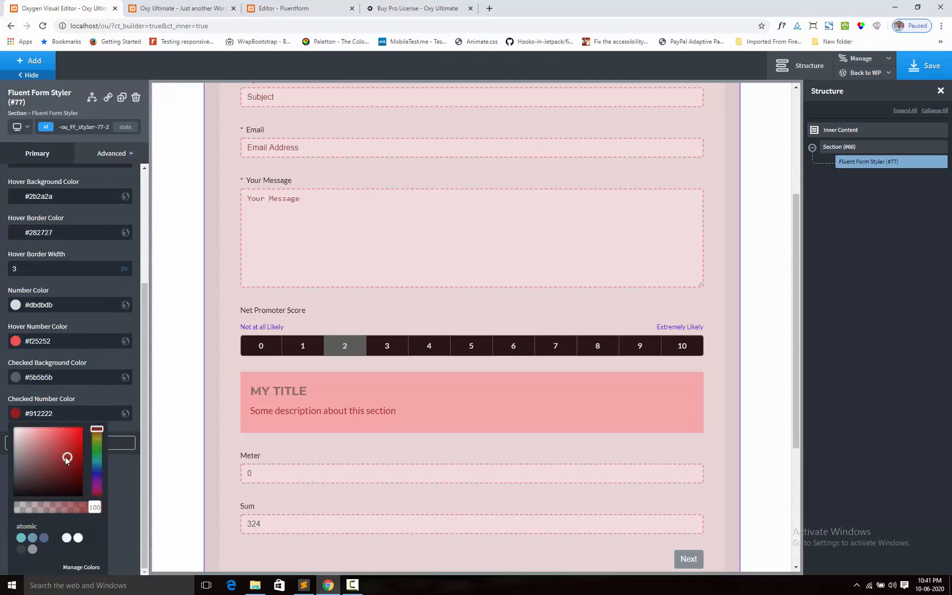
left_click(121, 426)
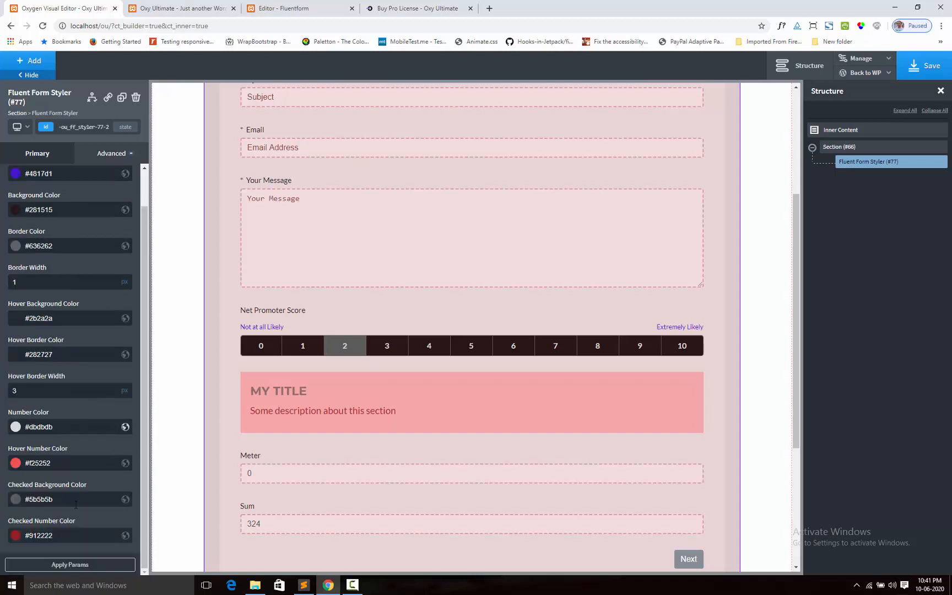
Set the checked number color to #af2f2f, apply the parameters and select score 2 in the form preview
left_click(16, 536)
left_click_drag(62, 458, 59, 449)
left_click(127, 427)
left_click(79, 565)
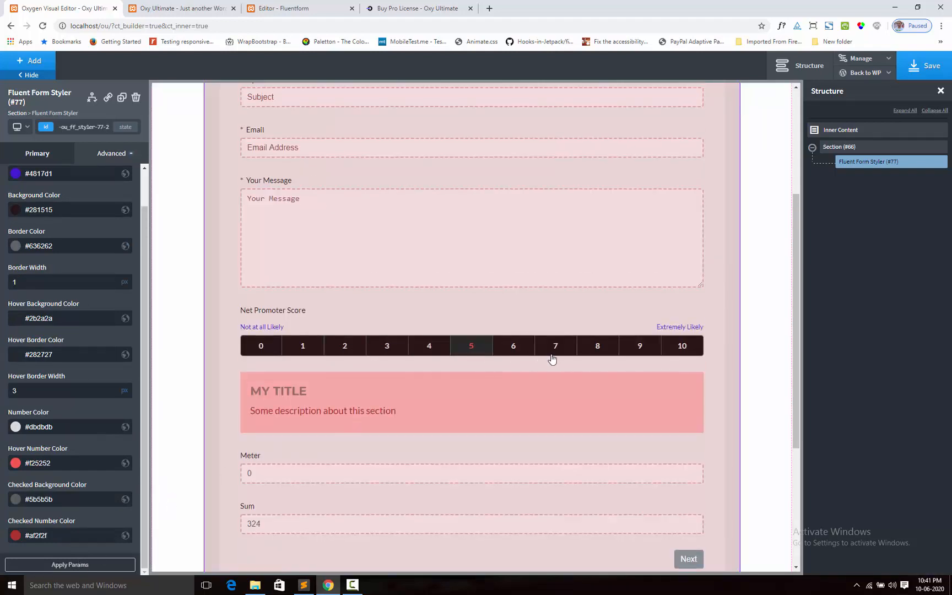
left_click(345, 353)
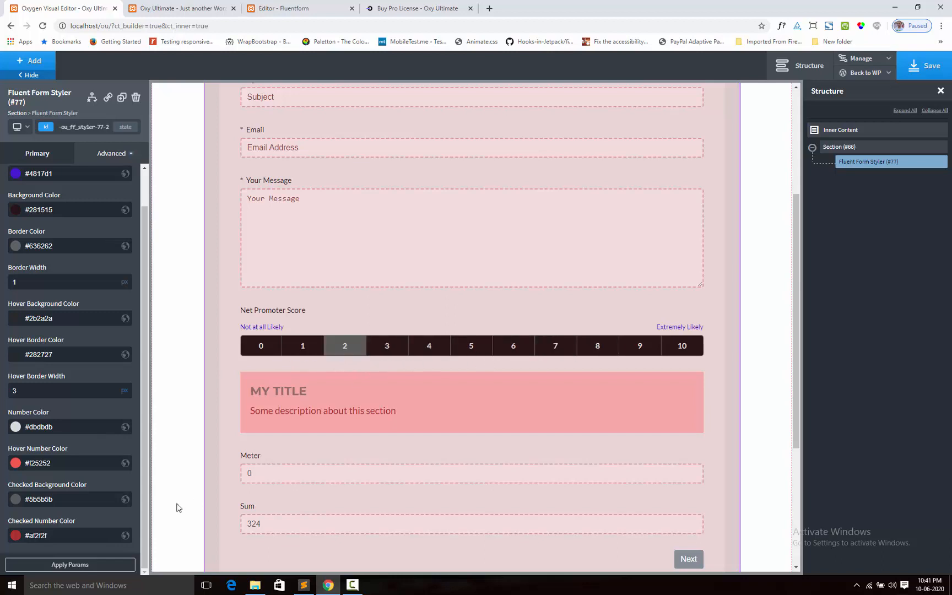
Leave the Net Promoter Score settings and open the Payment Summary styling options
scroll(80, 404, "up", 1)
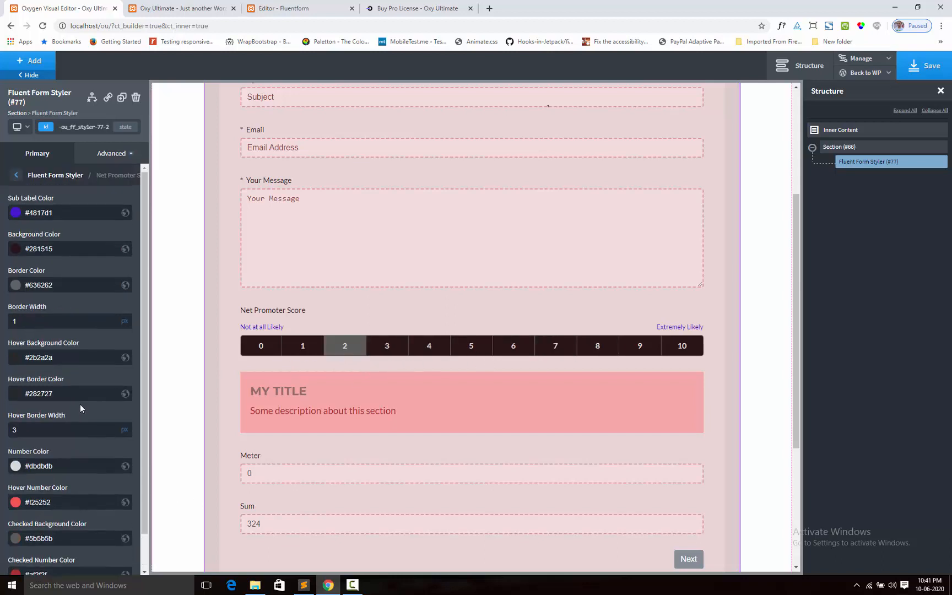
left_click(16, 176)
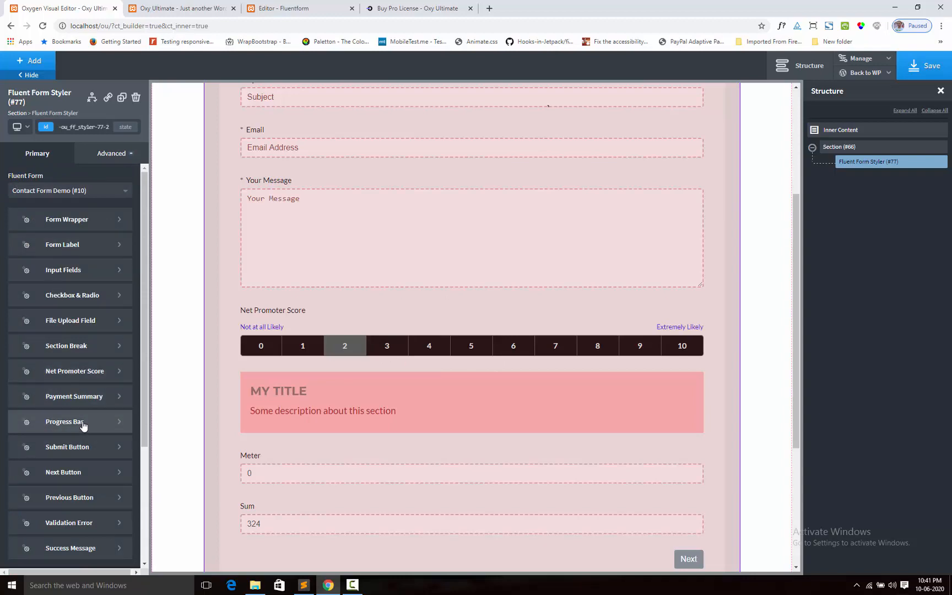
left_click(67, 397)
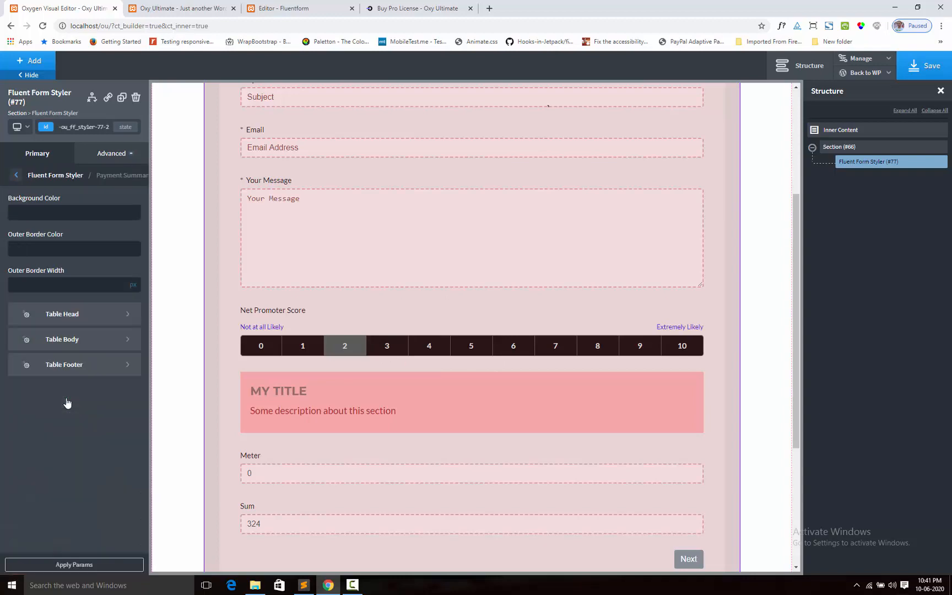
scroll(386, 378, "up", 4)
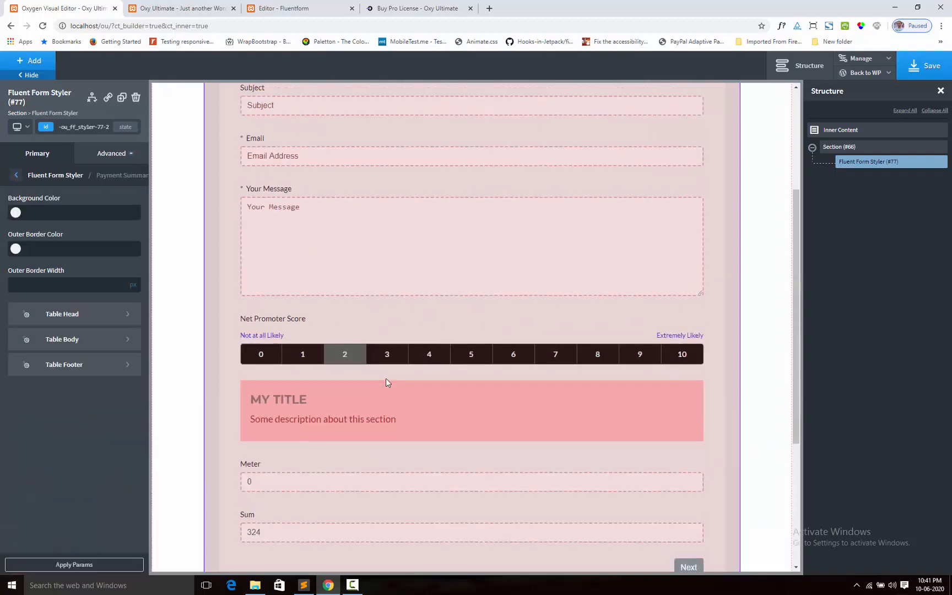
scroll(387, 378, "down", 6)
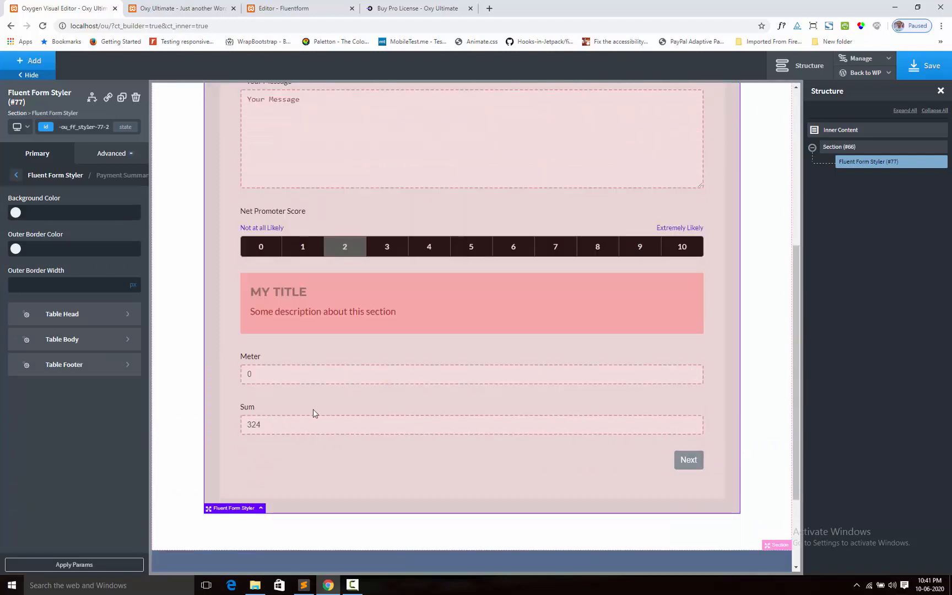
Try to advance to the form's second page, with "sdfsdf" as the message and dummy text as the email
left_click(699, 461)
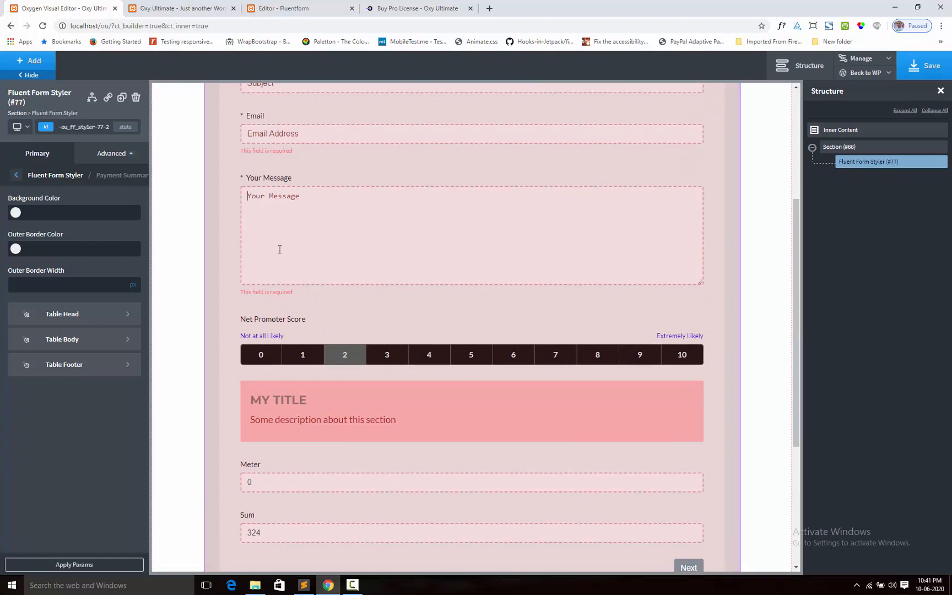
type("sdfsdf")
scroll(280, 250, "up", 4)
double_click(283, 282)
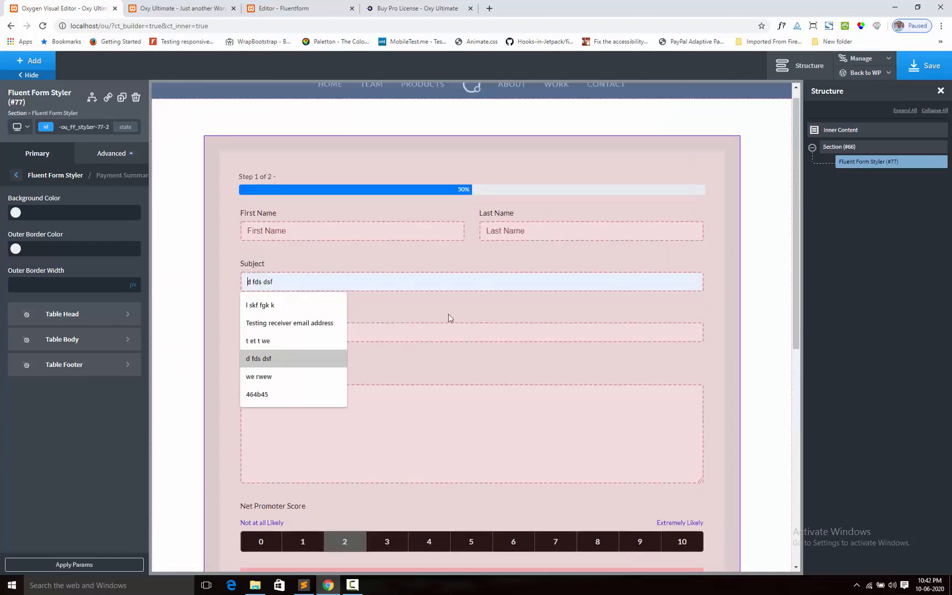
left_click(434, 327)
type("sdfsf")
scroll(574, 380, "down", 7)
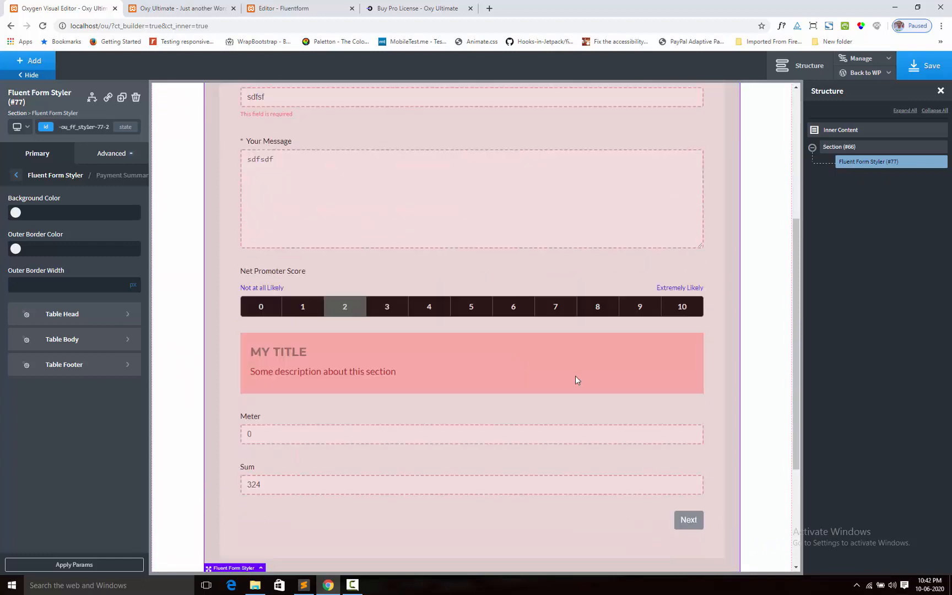
left_click(688, 360)
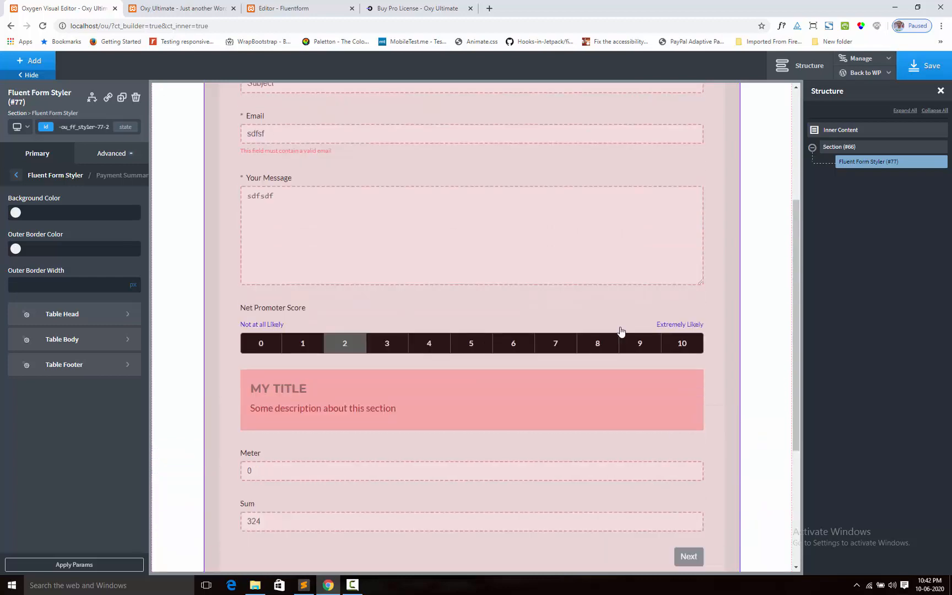
scroll(488, 264, "up", 2)
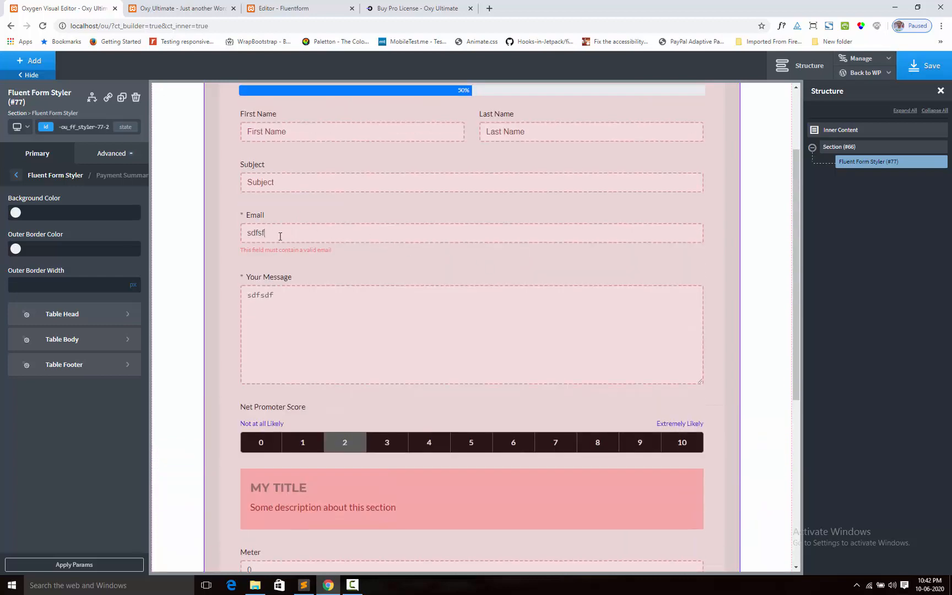
left_click_drag(280, 236, 213, 245)
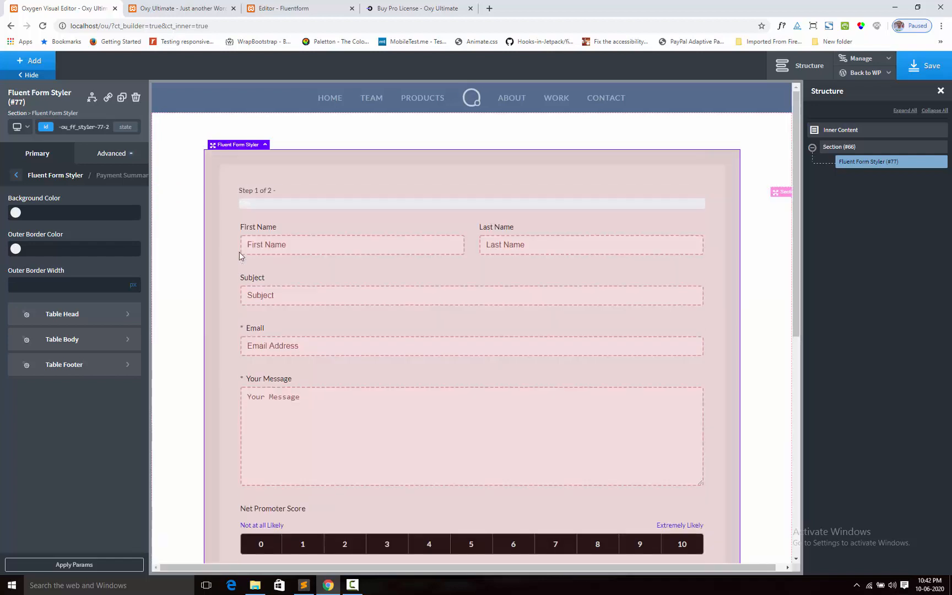
Fill in the contact's name and email from a saved entry, enter "asdad" as the message and advance to the second page
left_click(276, 346)
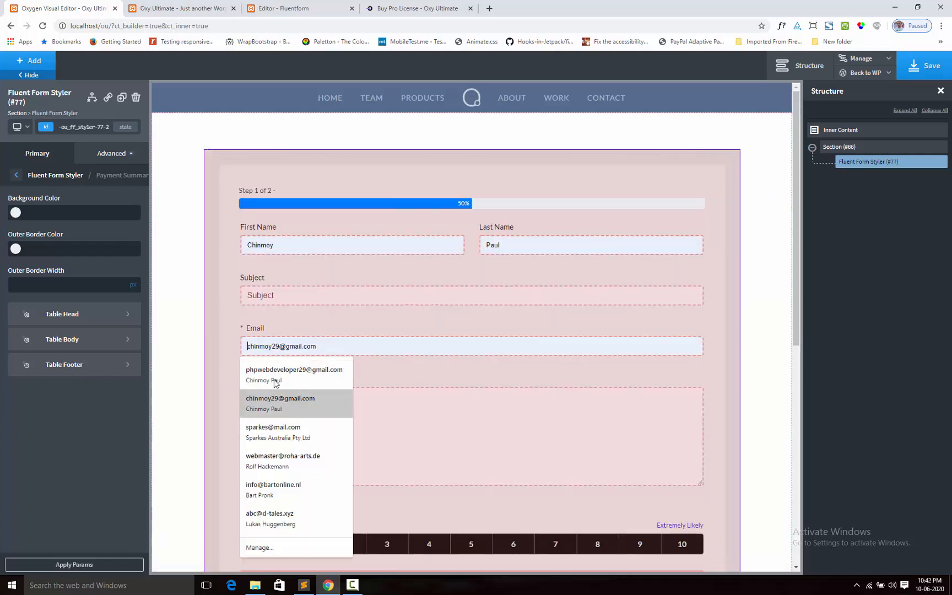
left_click(275, 379)
scroll(436, 415, "down", 2)
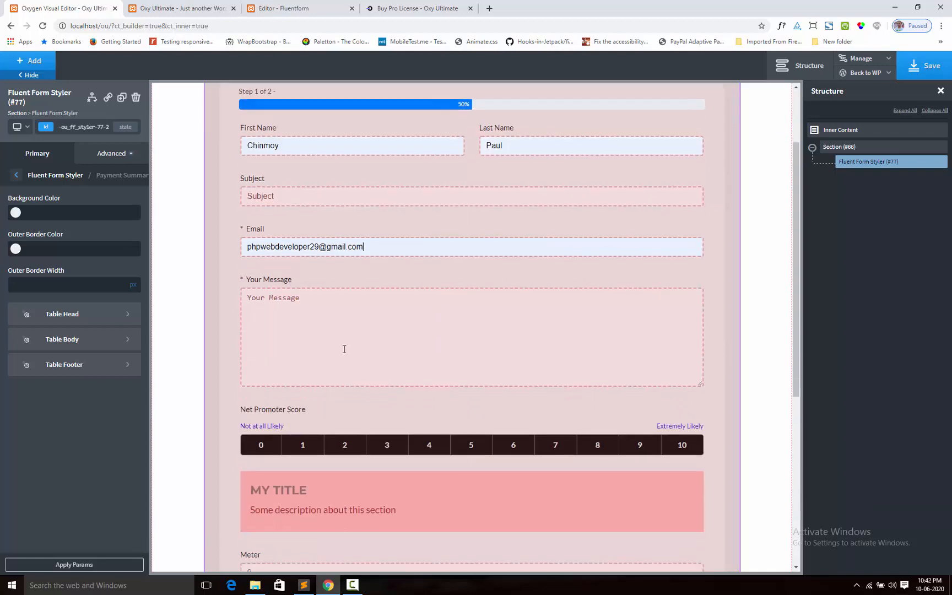
left_click(343, 348)
type("asdad")
scroll(344, 349, "down", 4)
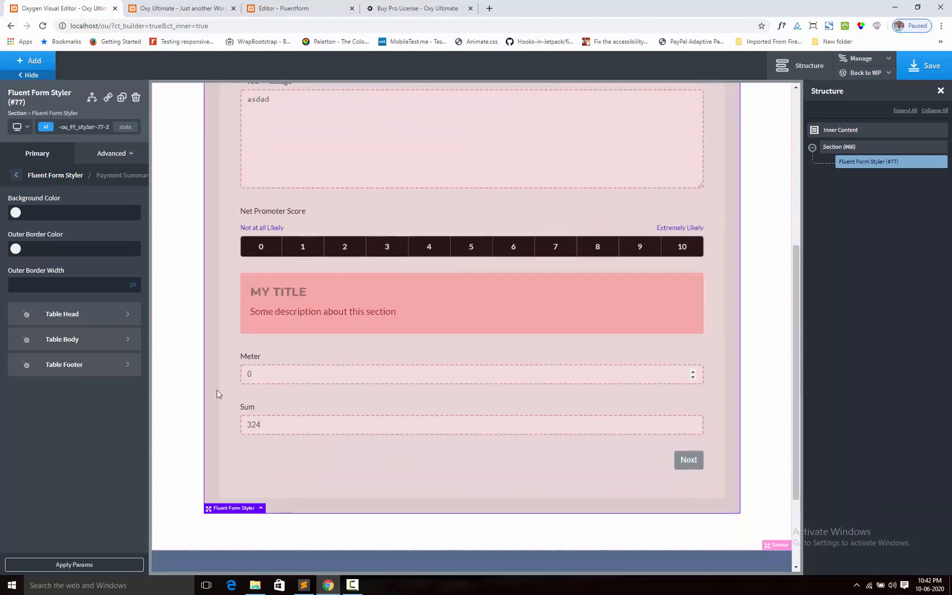
left_click(688, 459)
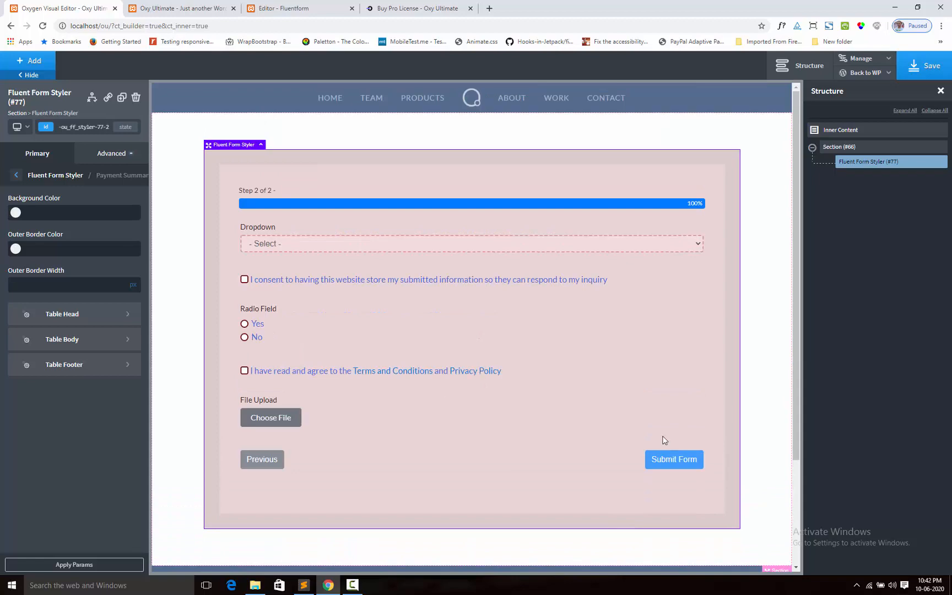
Return to the form's first page, enter 123 in the Meter field and advance to the second page again
left_click(270, 460)
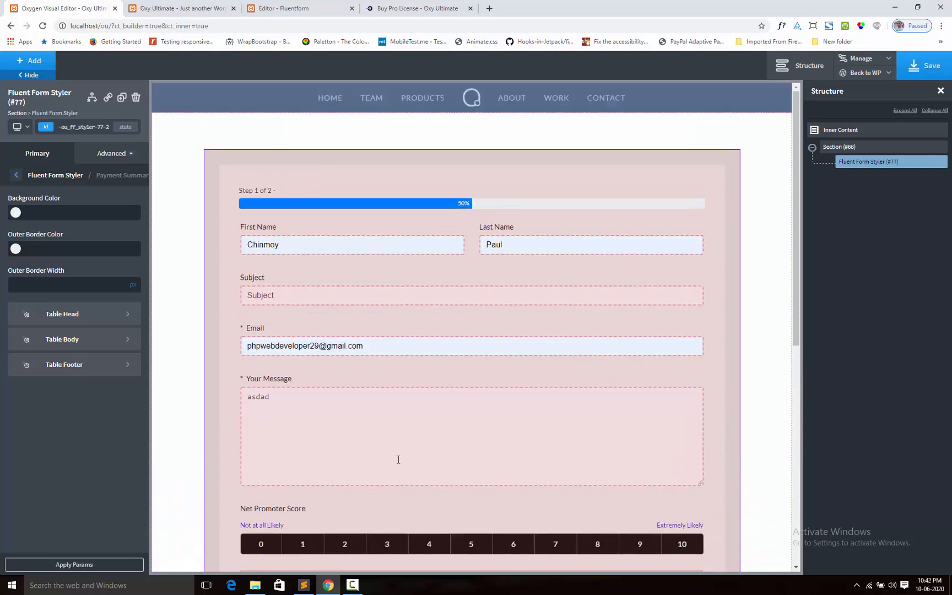
scroll(328, 481, "down", 5)
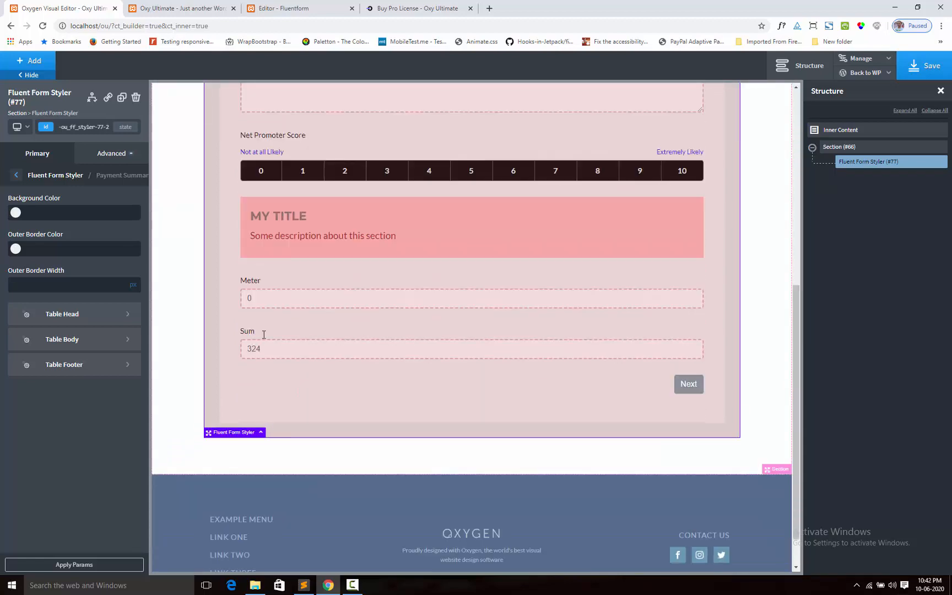
left_click(249, 298)
type("123")
left_click(688, 386)
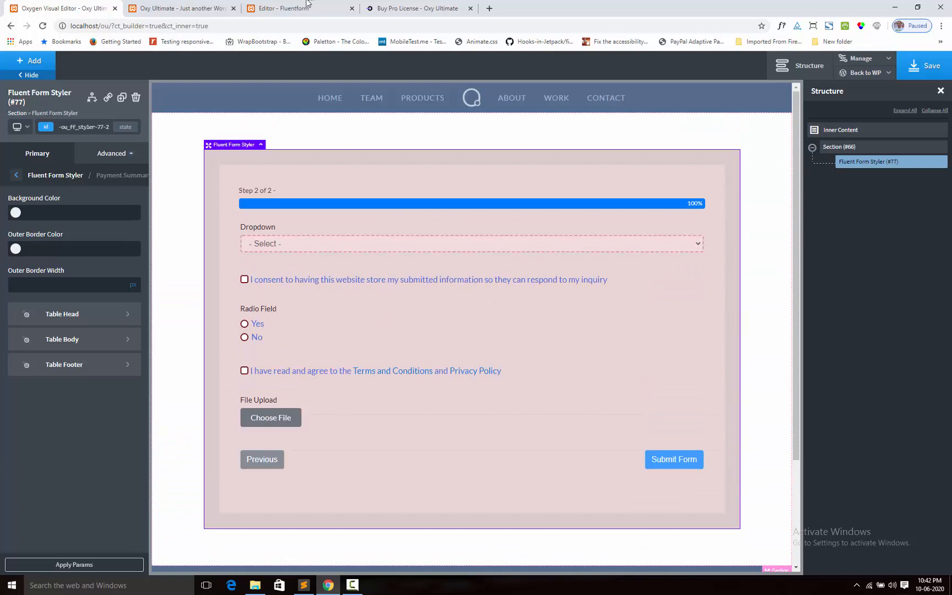
In the Fluent Forms editor, add a Payment Summary and a Payment Field above the Net Promoter Score and save the form
left_click(292, 8)
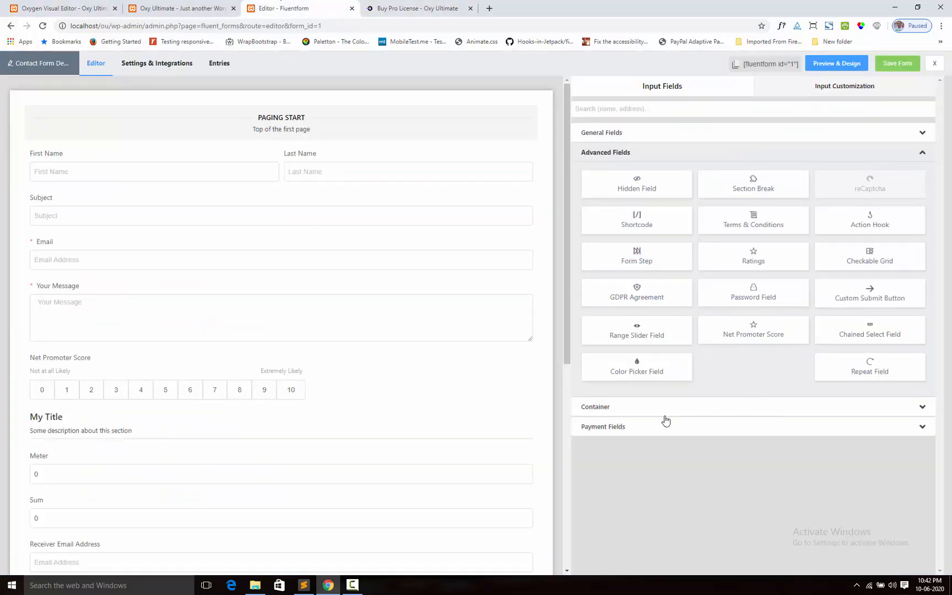
left_click(650, 427)
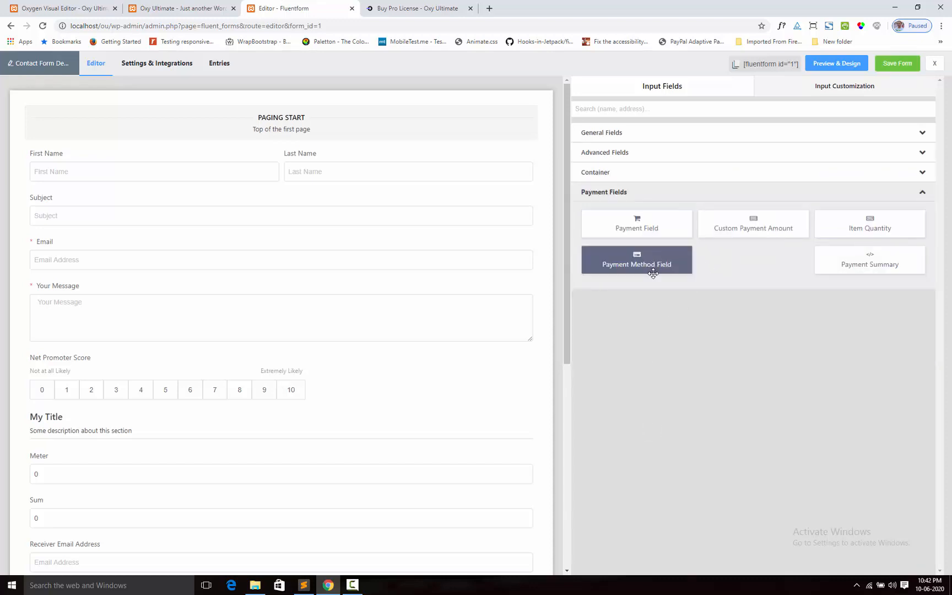
left_click_drag(894, 258, 217, 408)
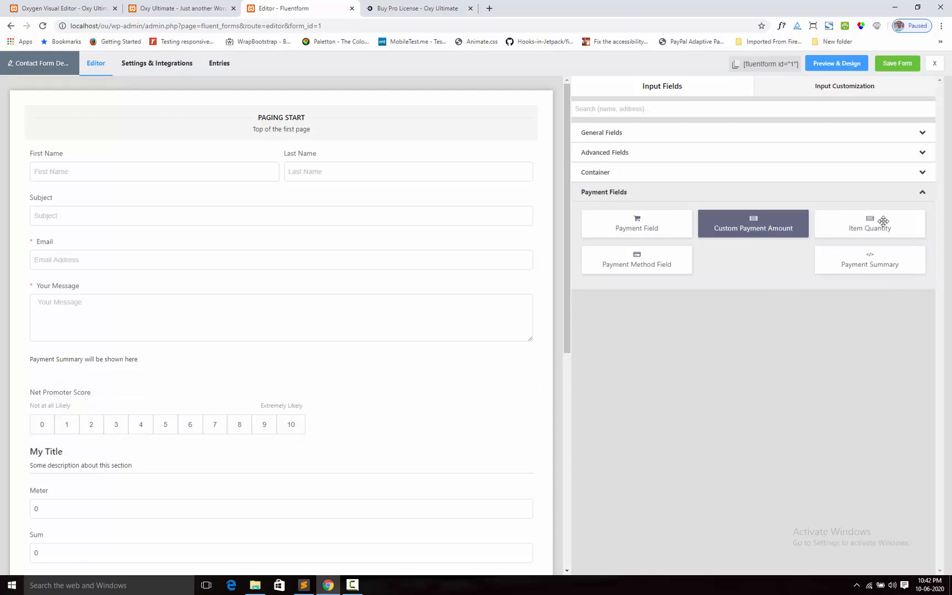
left_click_drag(637, 224, 313, 384)
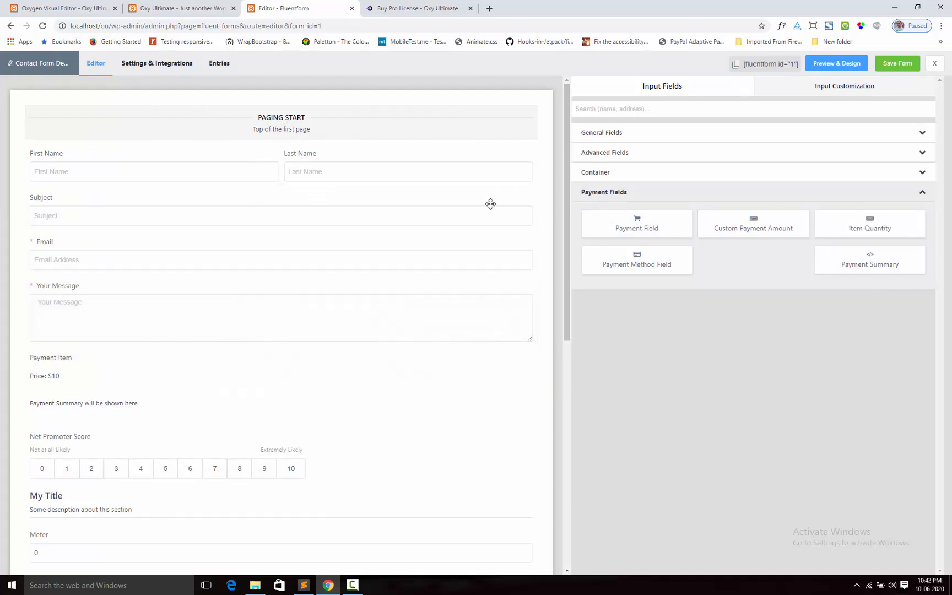
left_click(890, 64)
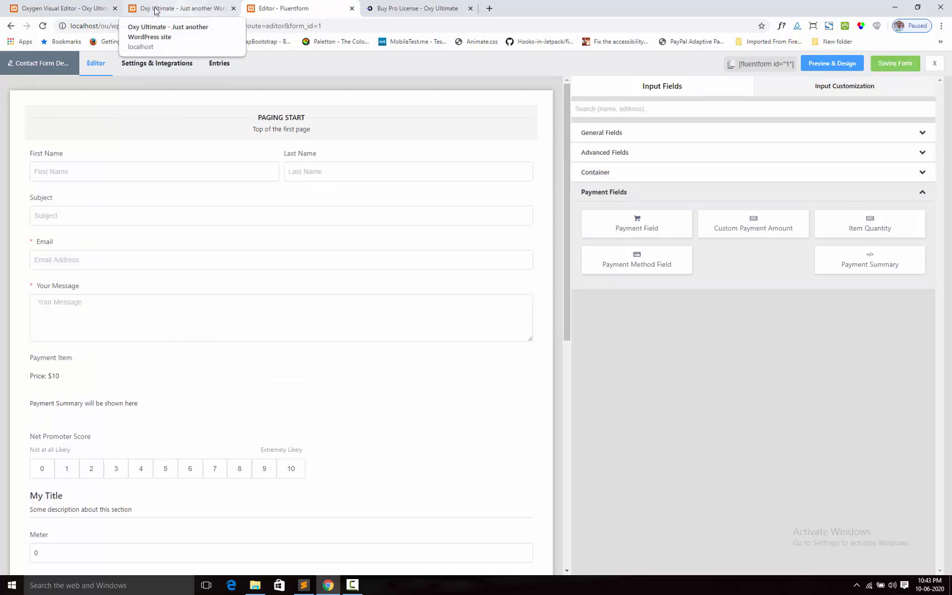
Return to the Oxygen visual editor and refresh the form preview to display the payment summary table
left_click(60, 8)
left_click(105, 565)
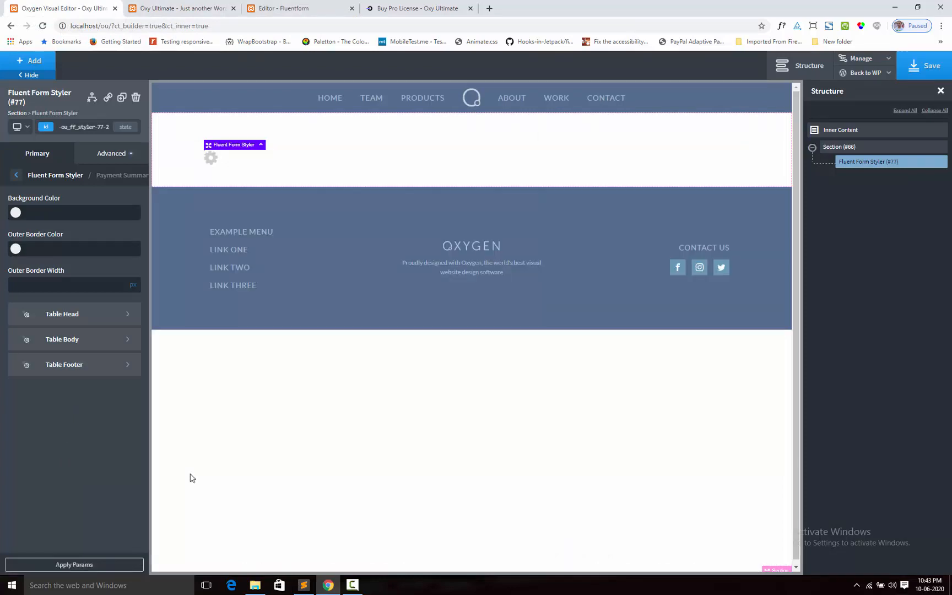
scroll(476, 359, "down", 3)
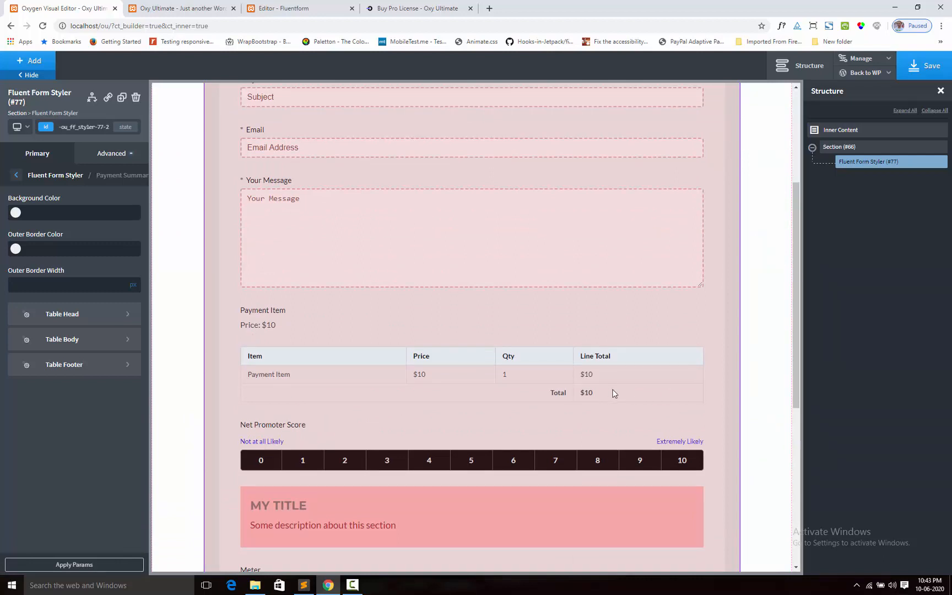
Set the payment summary's background color to #f2baba, leaving the outer border color unset
left_click(15, 213)
mouse_move(31, 241)
left_mouse_down()
mouse_move(38, 234)
mouse_move(26, 230)
left_mouse_up()
left_click(106, 196)
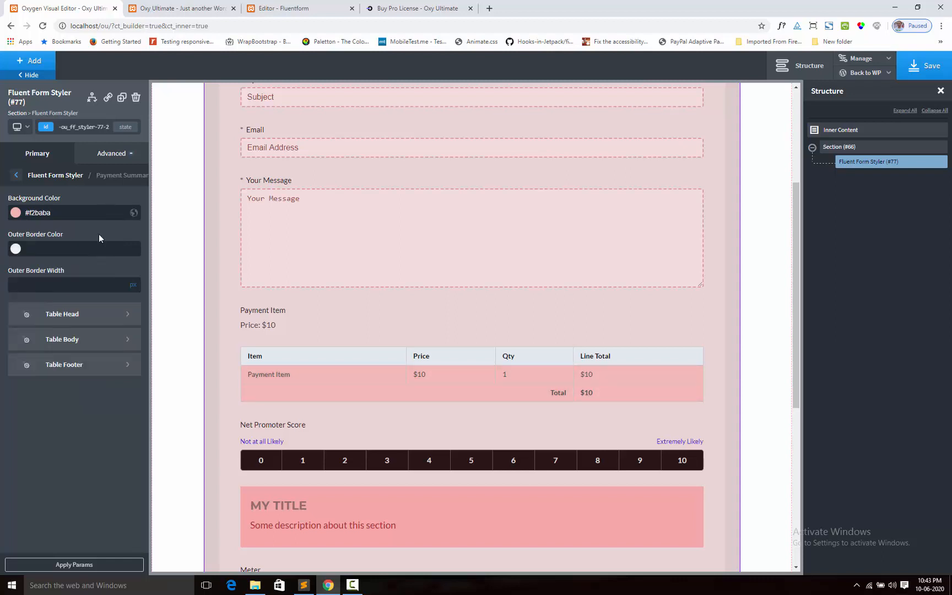
left_click(16, 250)
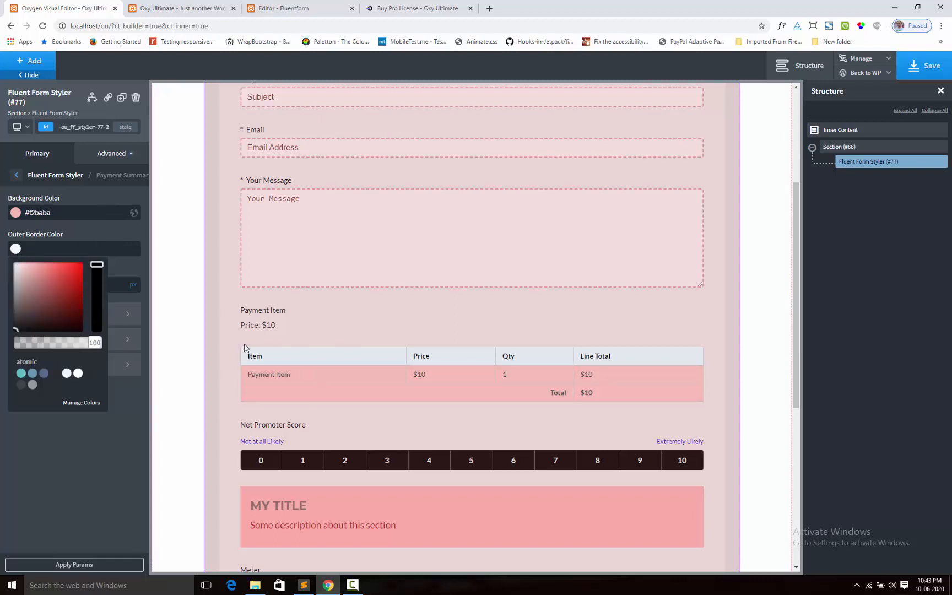
left_click(100, 236)
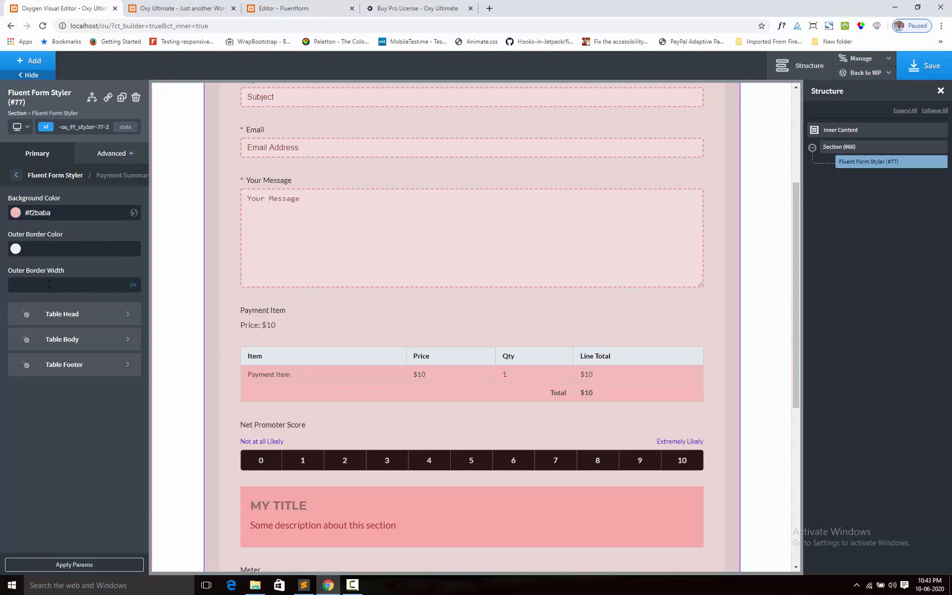
Open the payment summary's Table Head options and set the table head background color to #e08888
left_click(55, 323)
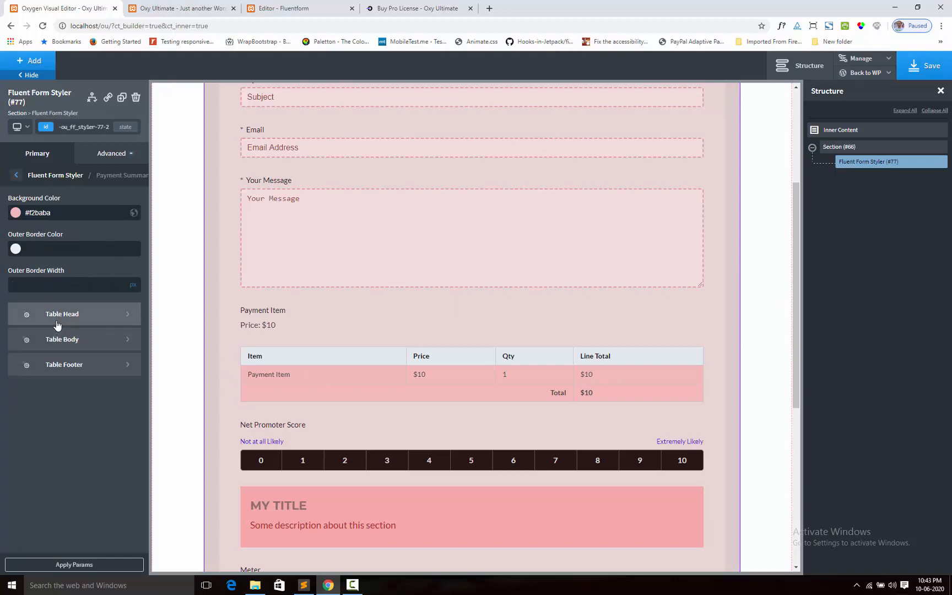
left_click(16, 213)
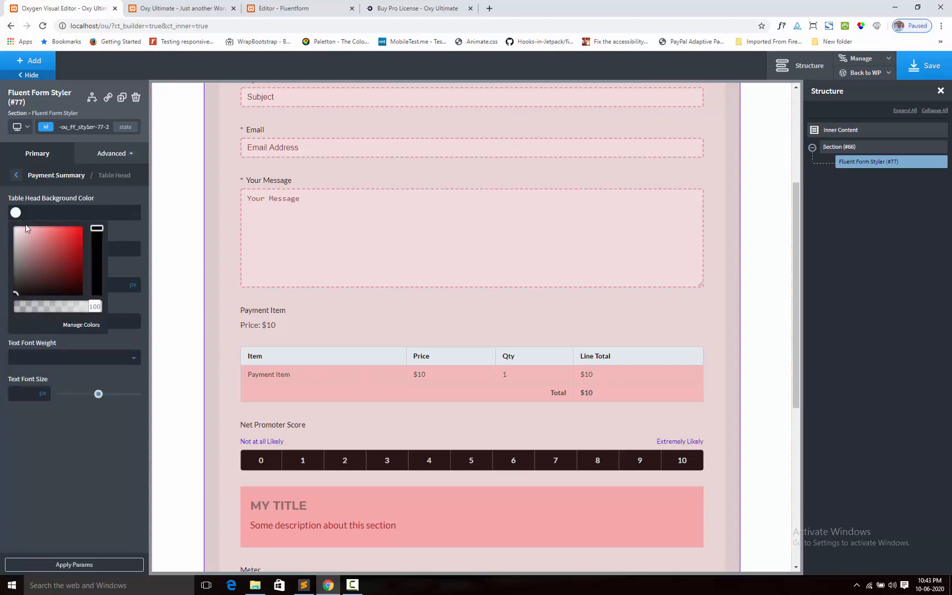
left_click(41, 235)
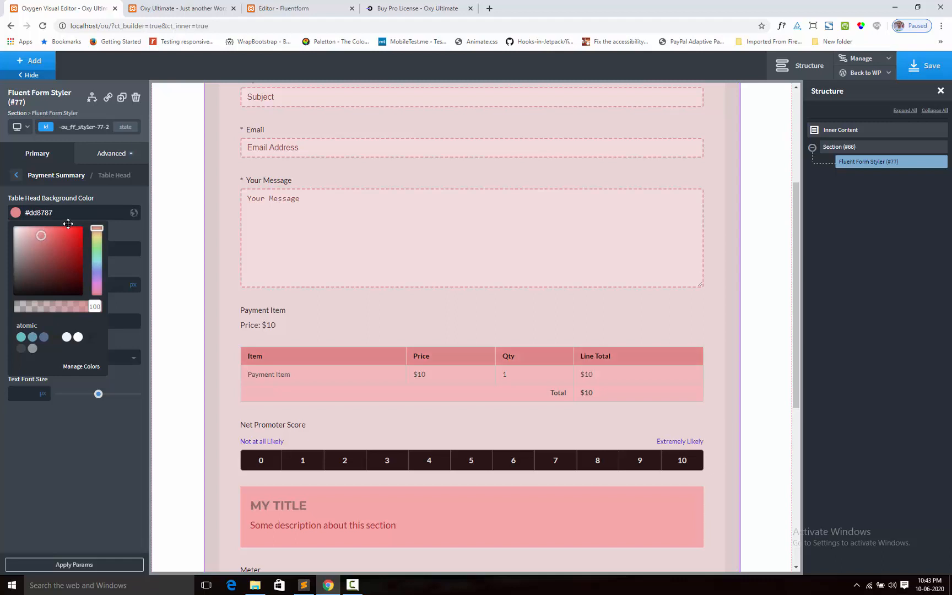
left_click(115, 201)
Give the payment summary's table head a 2 px border in color #f49a9a
left_click(15, 249)
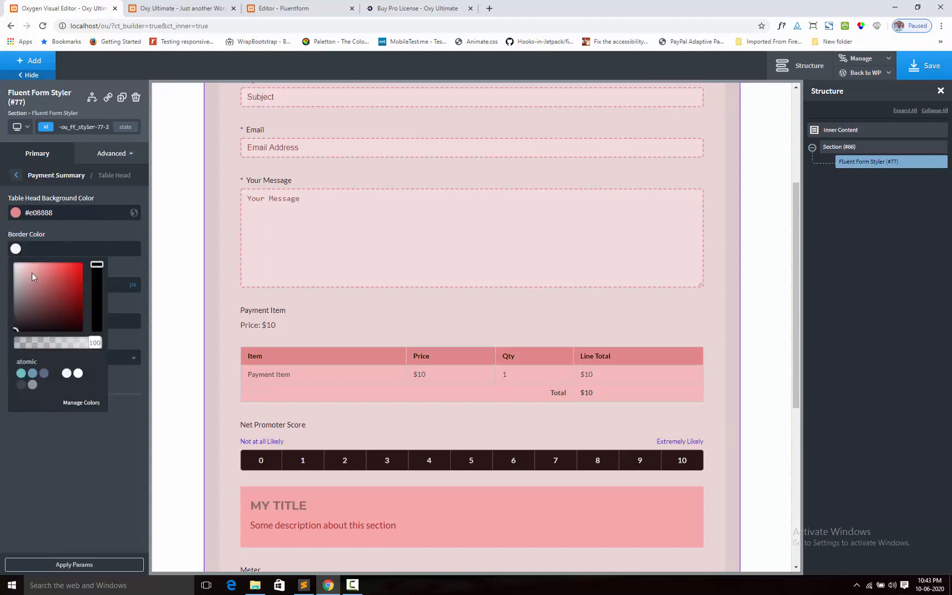
left_click(39, 266)
left_click(39, 266)
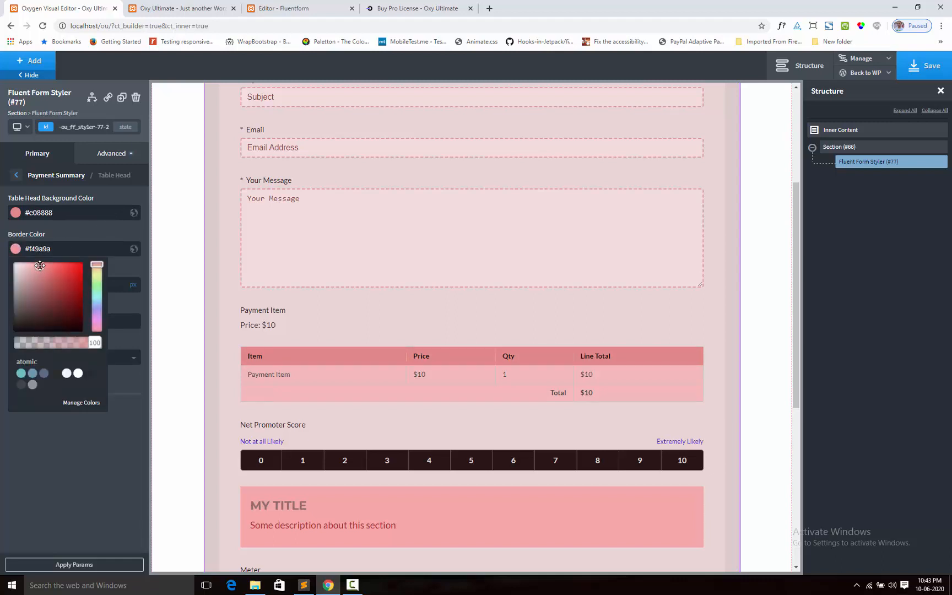
left_click(90, 229)
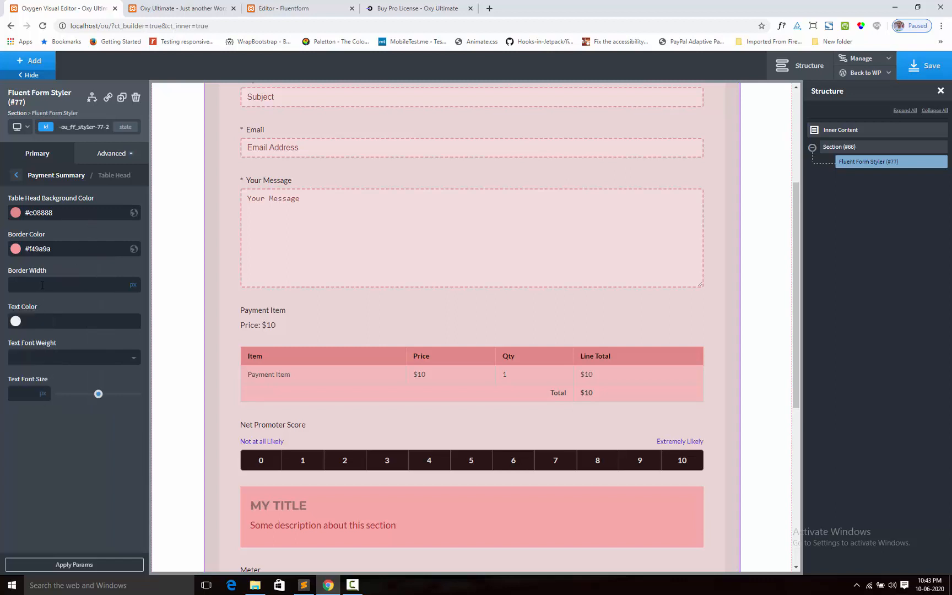
type("2")
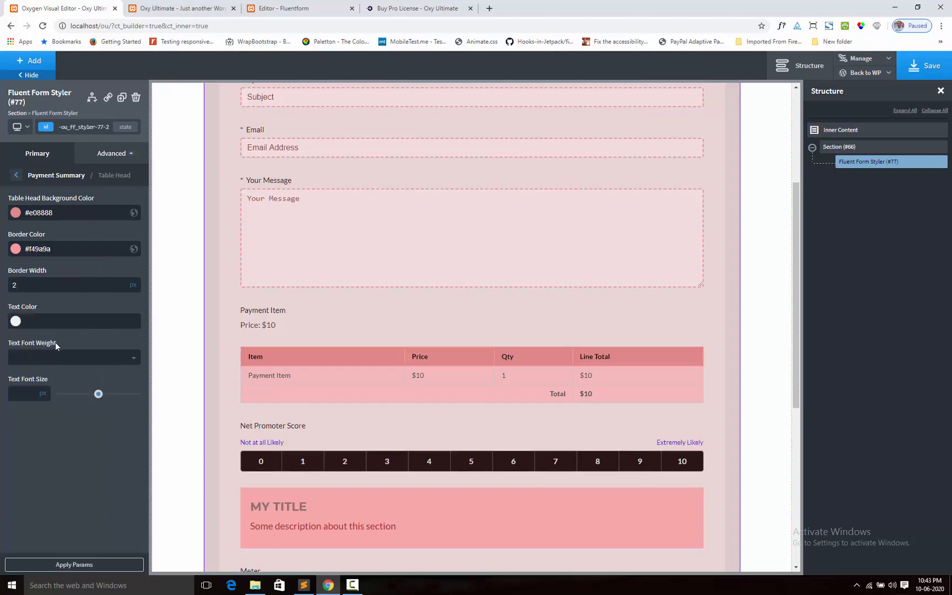
Set the table head's text color to #331c1c and open the payment summary's Table Body options
left_click(16, 321)
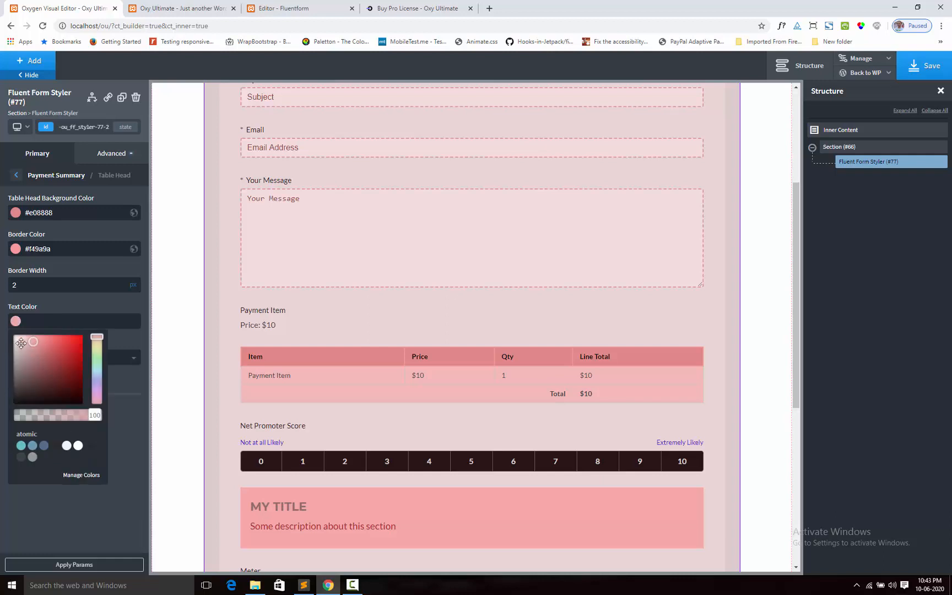
left_click(16, 333)
left_click_drag(16, 331, 44, 390)
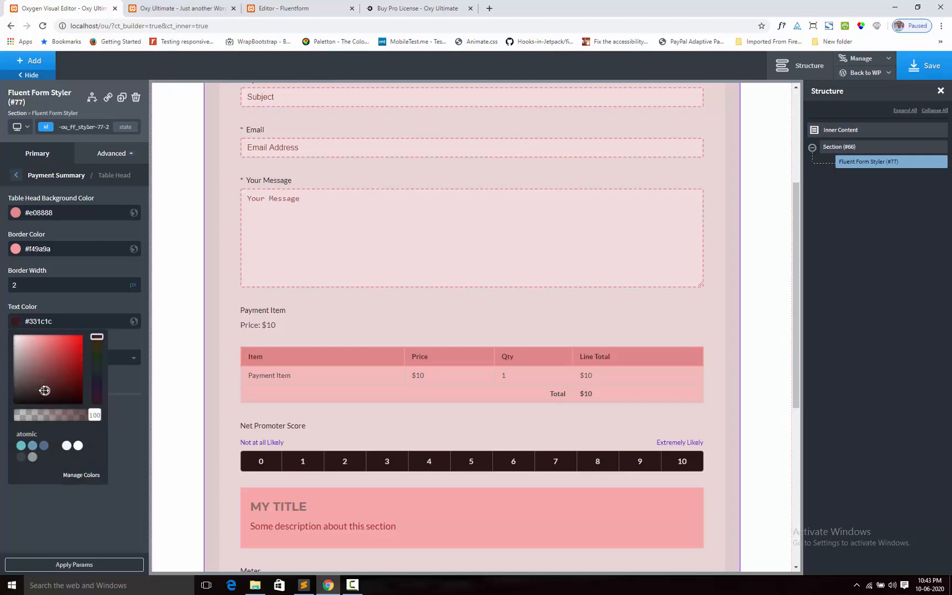
left_click(84, 303)
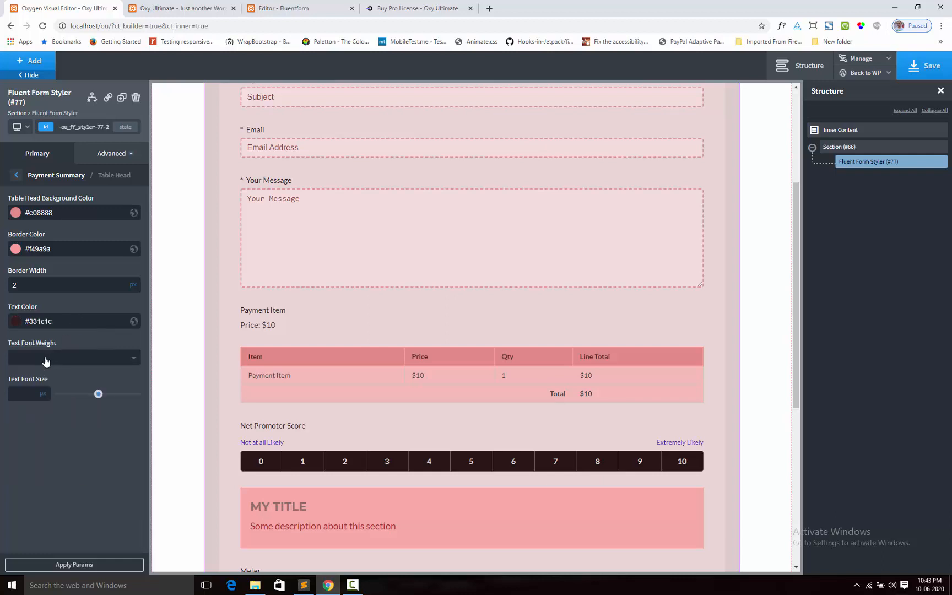
left_click(16, 176)
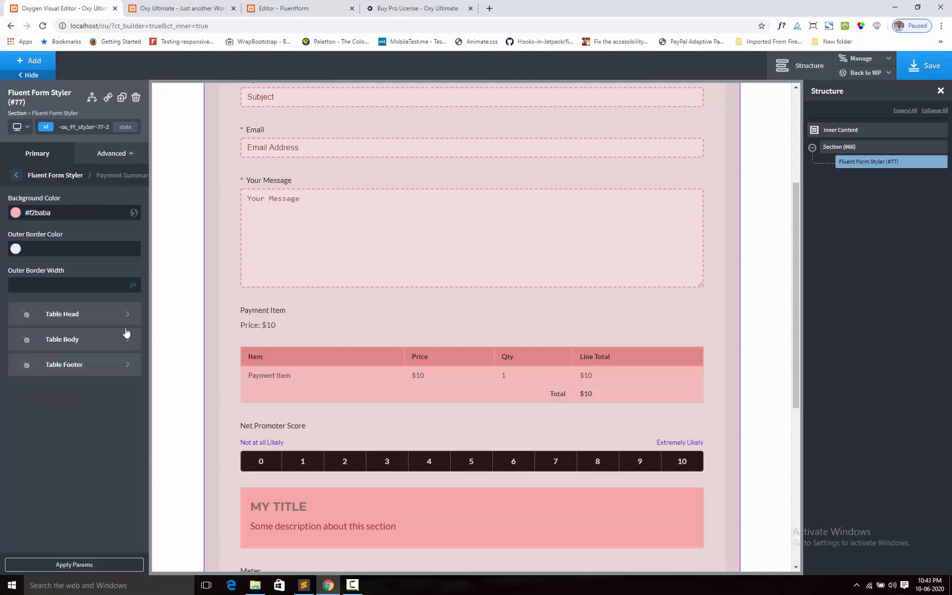
left_click(69, 340)
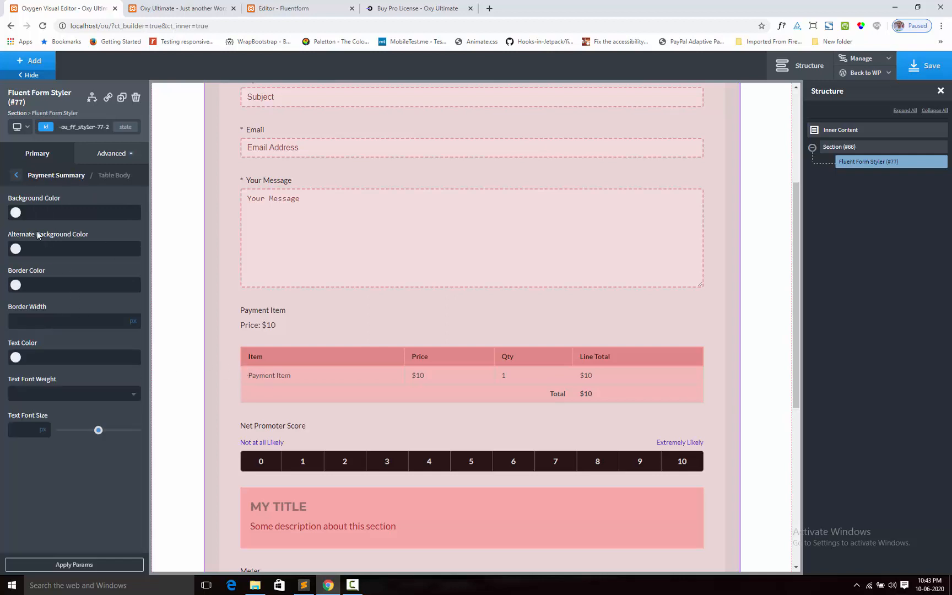
Try #c69393 as the background color of the payment summary's table body
left_click(14, 214)
left_click(32, 245)
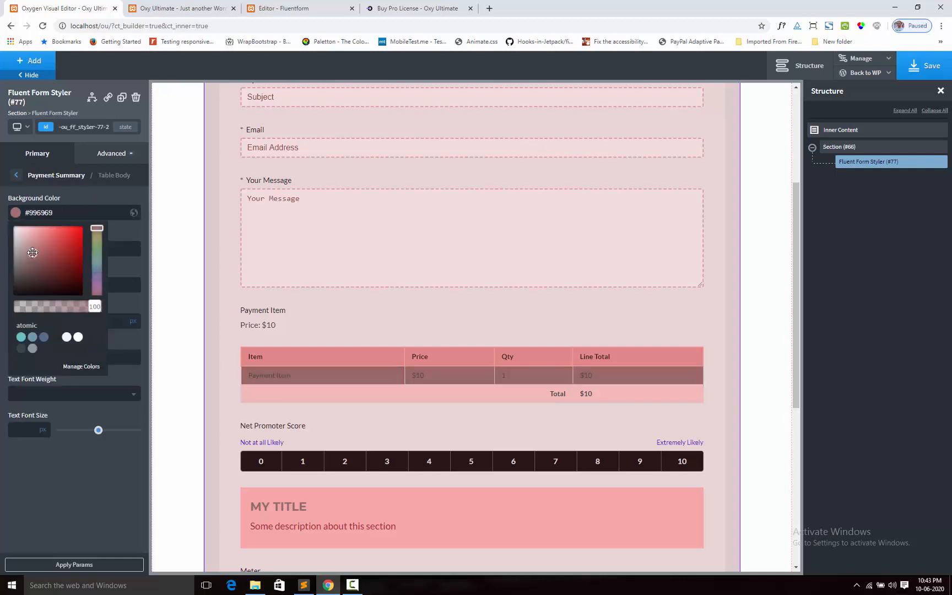
left_click_drag(32, 245, 32, 241)
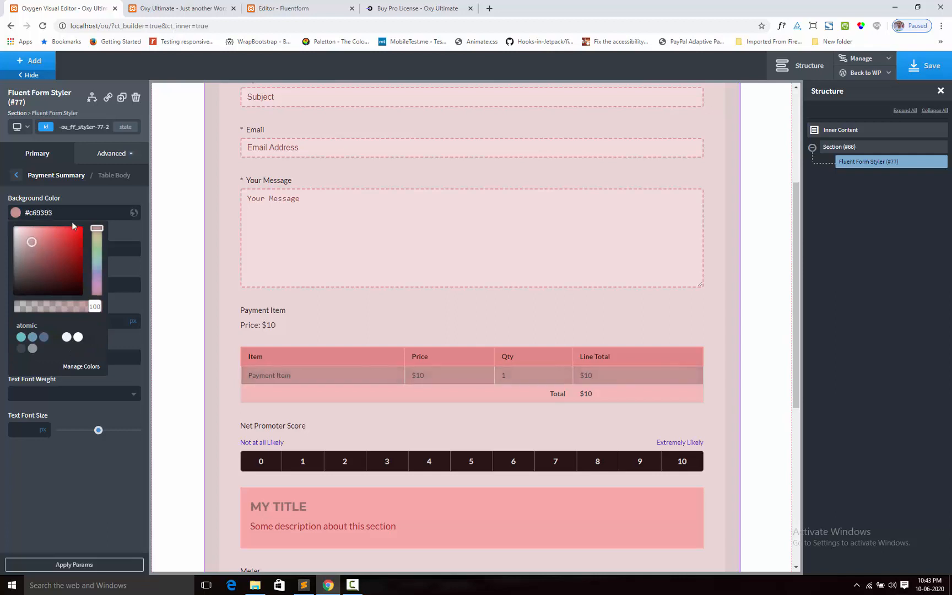
left_click(96, 202)
Give the payment summary's table body a 2 px border in color #d3c6c6
left_click(18, 281)
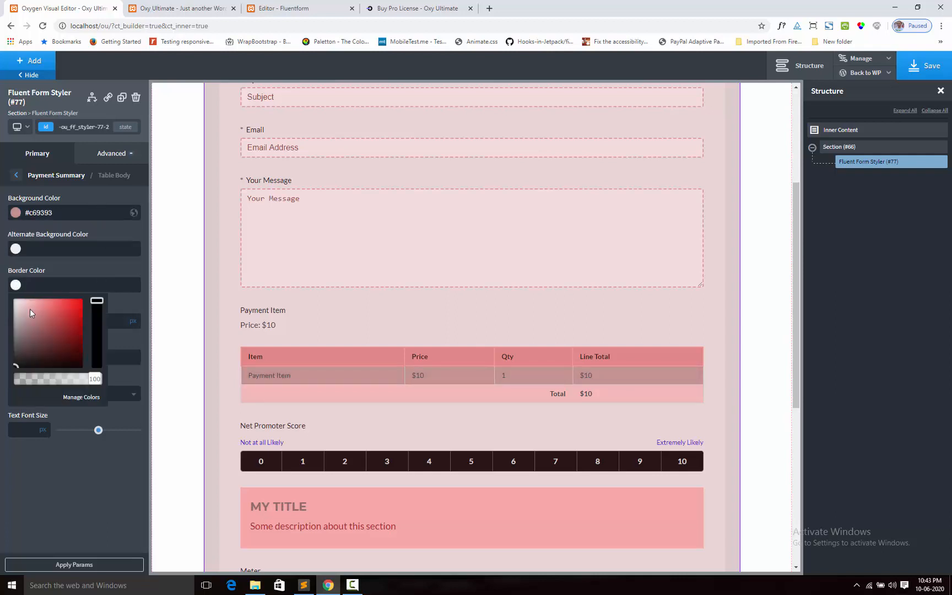
mouse_move(36, 310)
left_mouse_down()
mouse_move(24, 310)
mouse_move(18, 331)
mouse_move(18, 311)
left_mouse_up()
left_click(87, 262)
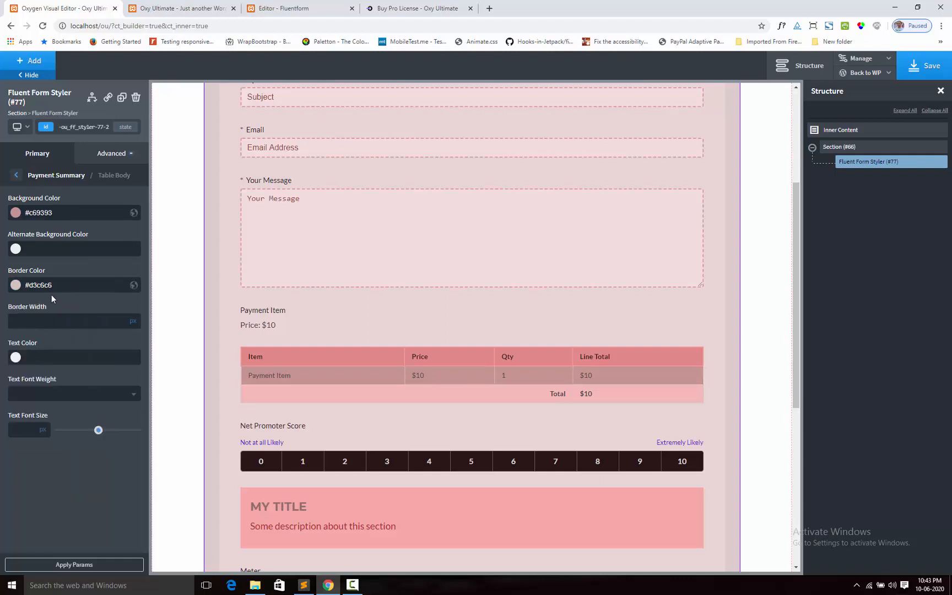
left_click(34, 322)
type("2")
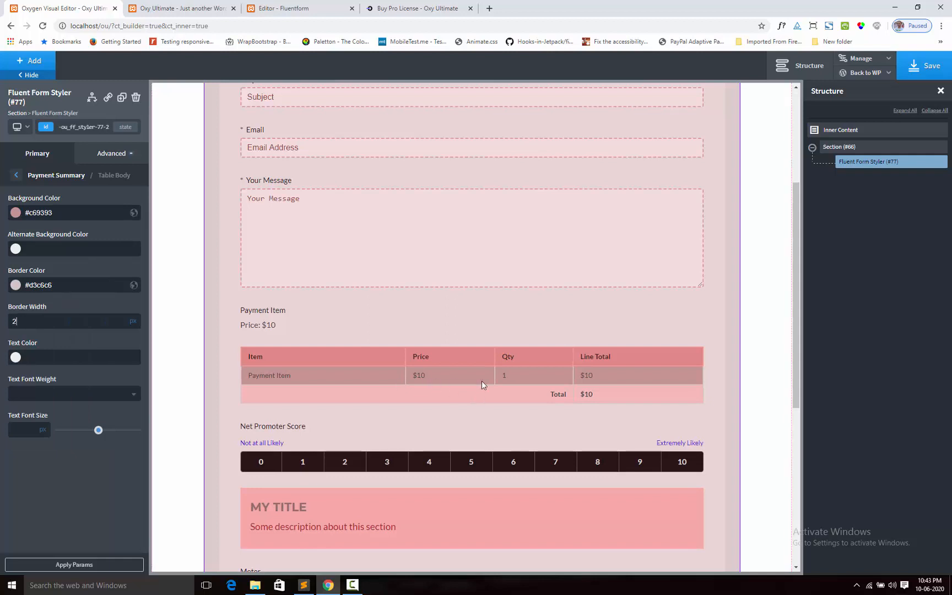
Lighten the table body's background color to about #e2d5d5
left_click(15, 213)
left_click(20, 233)
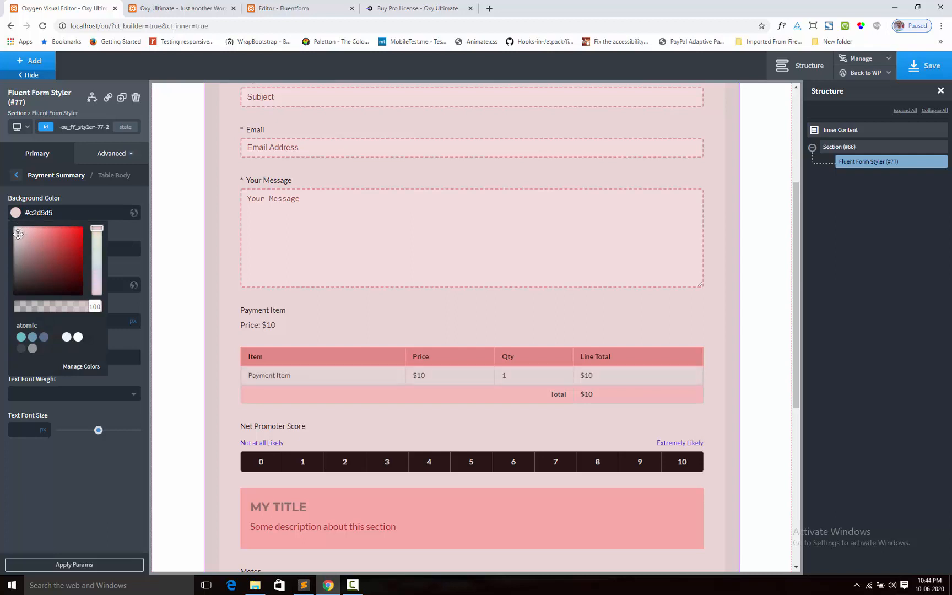
left_click(53, 188)
Open the payment summary's Table Footer options and set the footer background color to #fff7f7
left_click(17, 178)
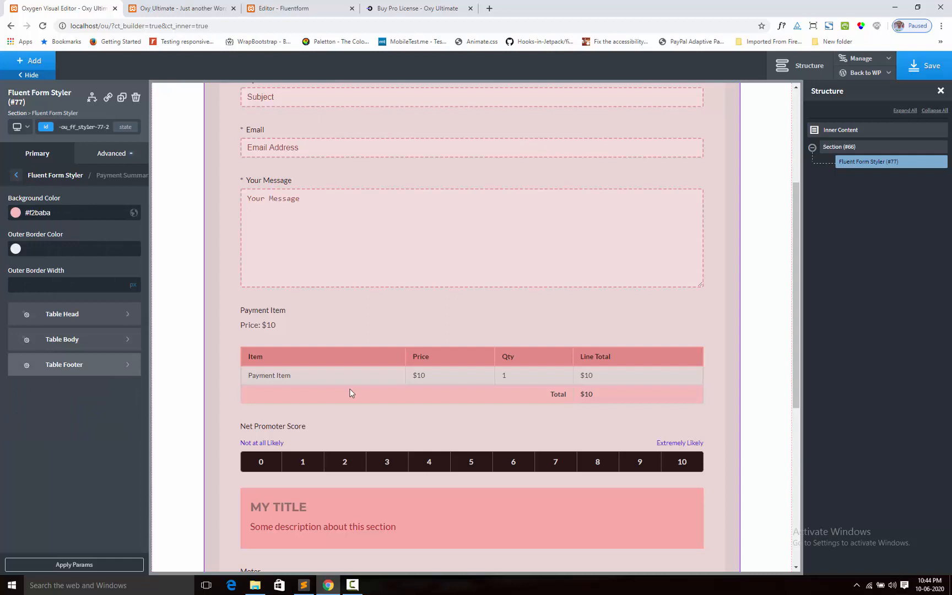
left_click(75, 364)
left_click(16, 214)
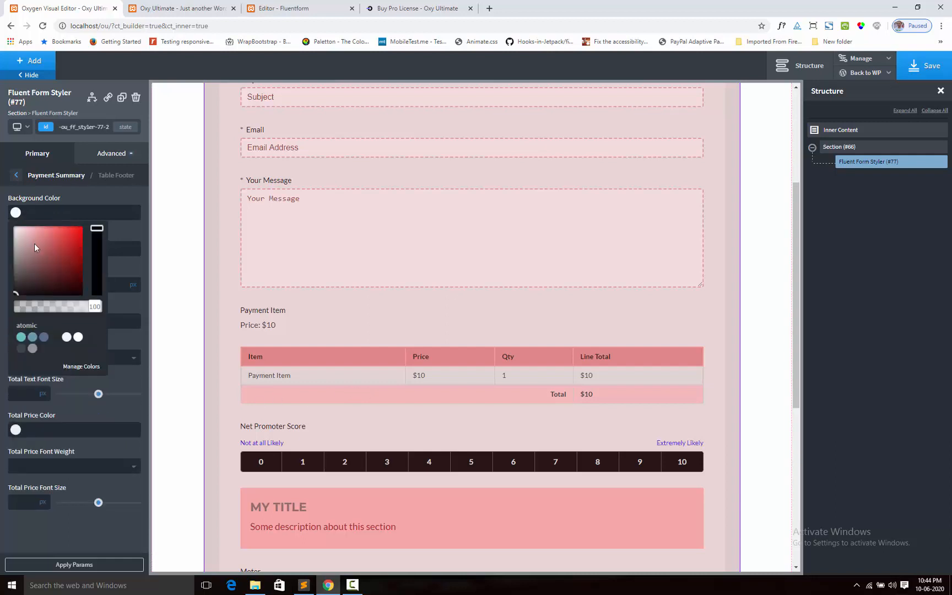
left_click(36, 247)
left_click_drag(23, 248, 16, 226)
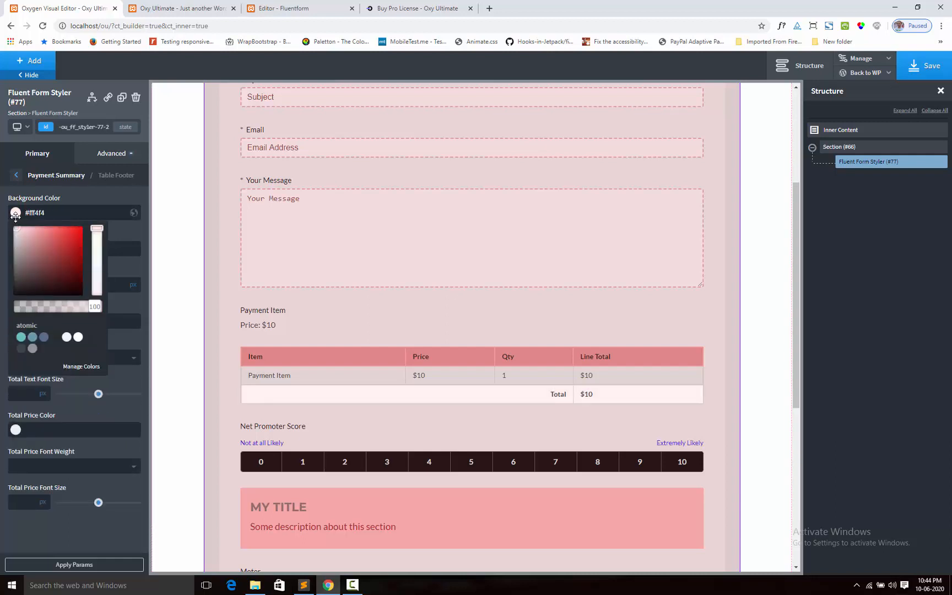
left_click(73, 201)
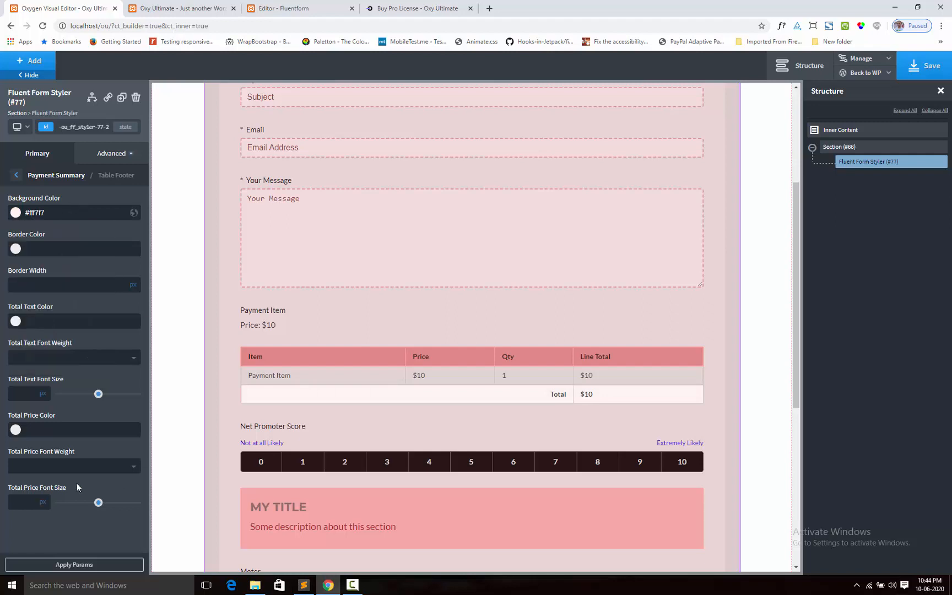
Set the footer's total price font size to 22 px and give the total text a smaller font size
left_click_drag(98, 503, 76, 506)
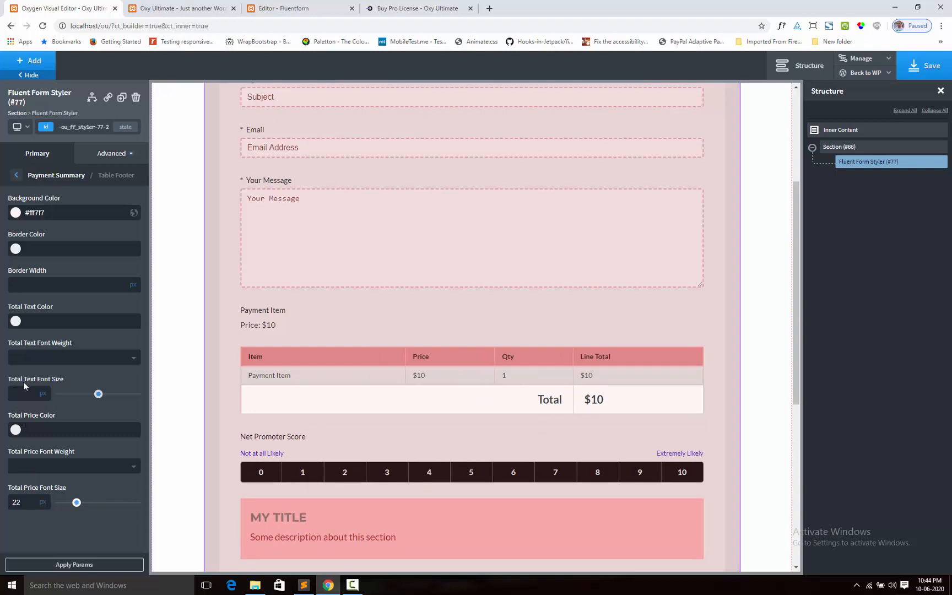
left_click_drag(98, 393, 71, 398)
Set the footer's total text color to red, #af0000
left_click(15, 322)
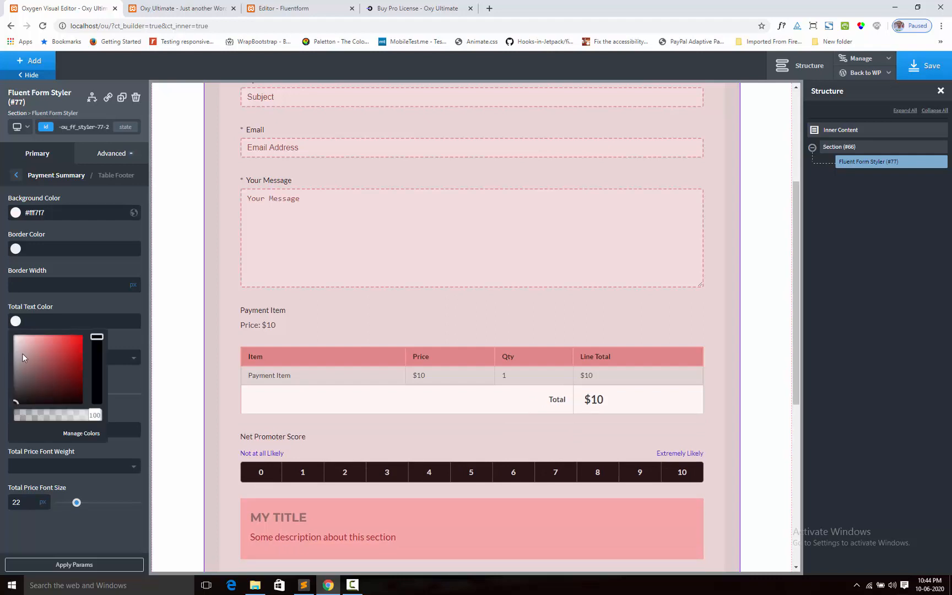
left_click(62, 355)
mouse_move(73, 354)
left_mouse_down()
mouse_move(47, 363)
mouse_move(83, 357)
left_mouse_up()
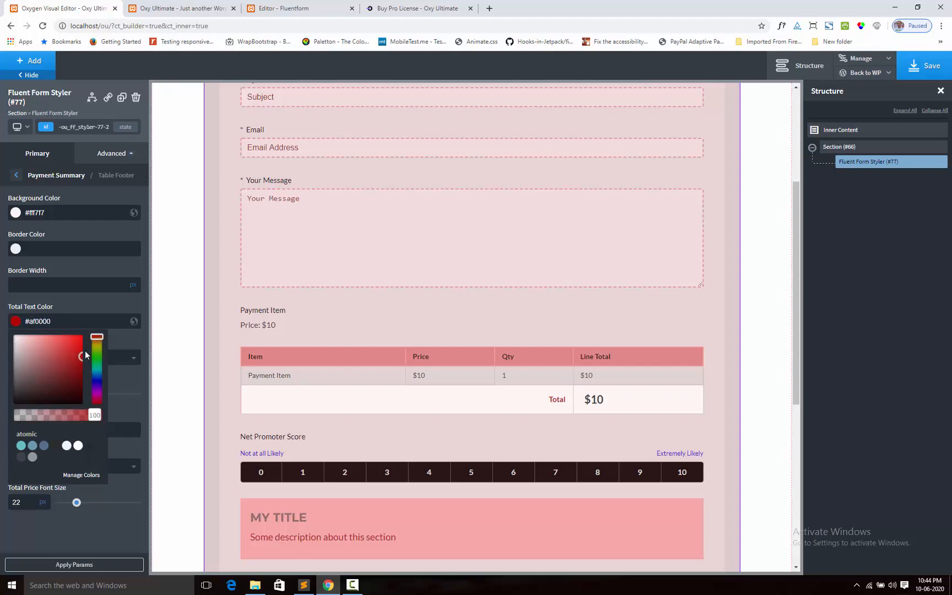
Set the footer's total text font size to 17 px and its total price color to purple, #c617ed
left_click(94, 307)
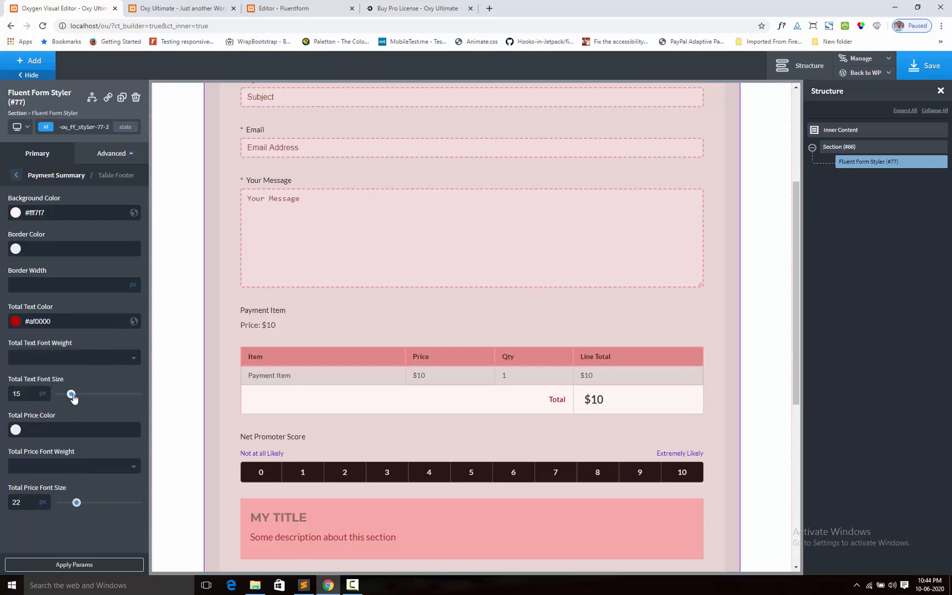
left_click_drag(73, 398, 74, 398)
left_click(19, 431)
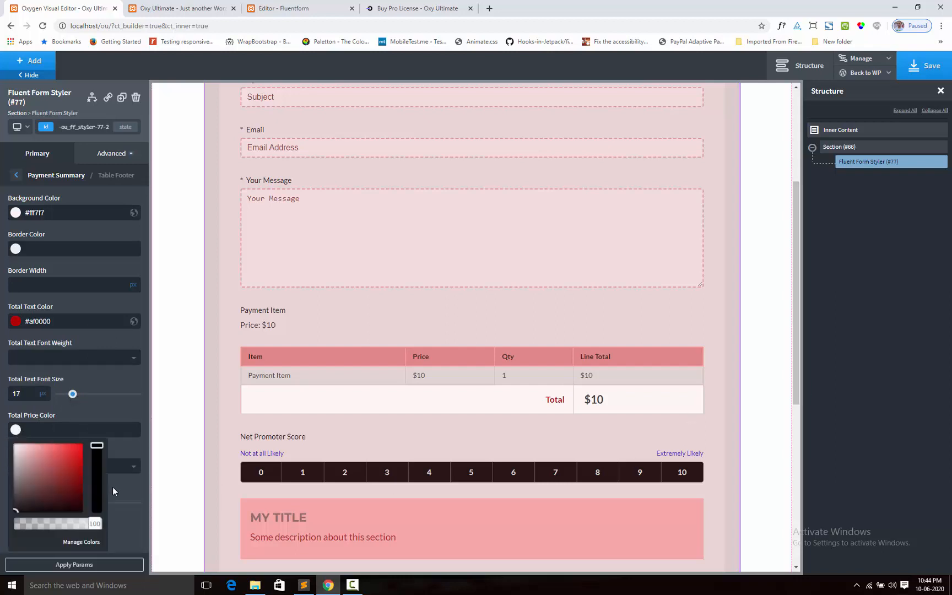
left_click(94, 483)
left_click(76, 449)
left_click(76, 449)
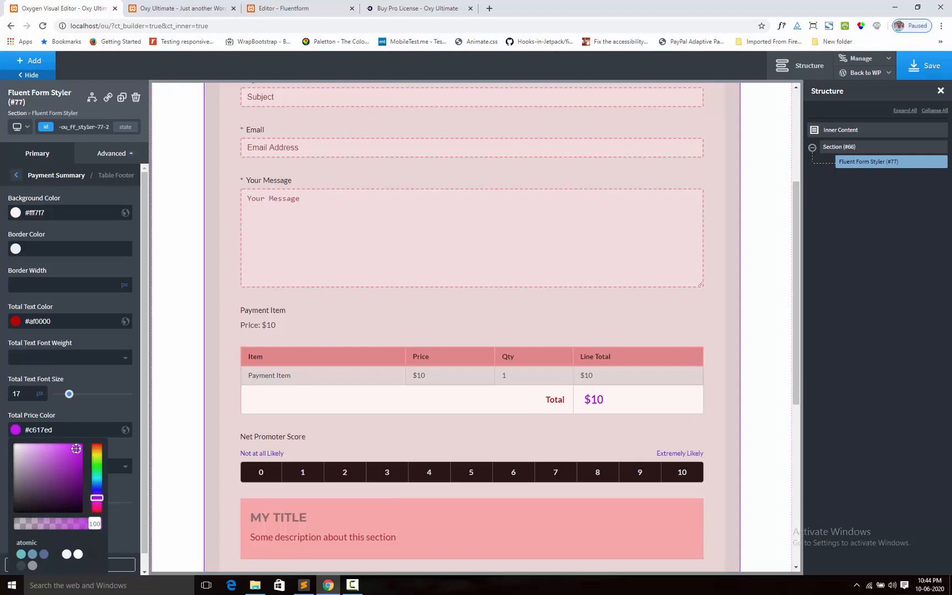
left_click(104, 382)
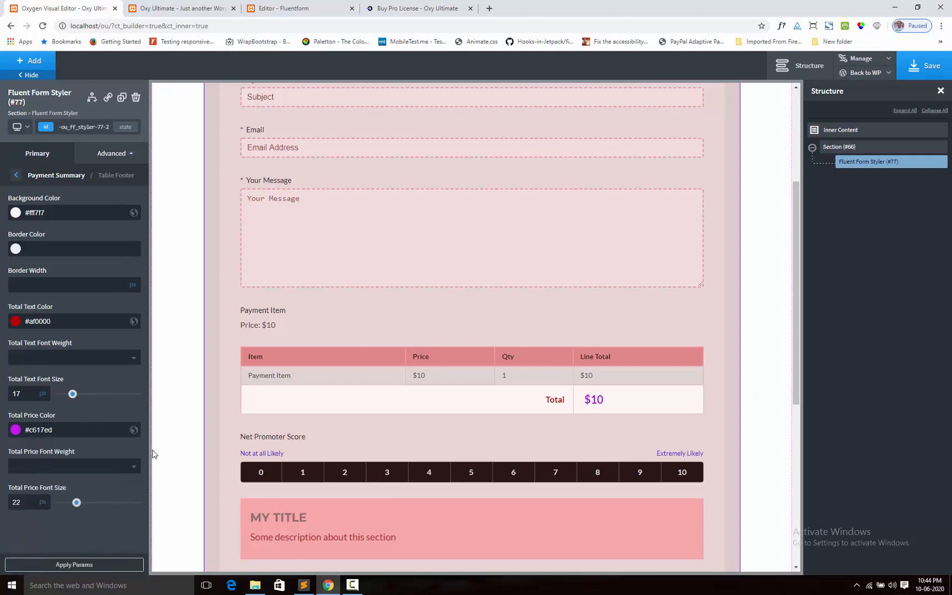
Set the footer's total price font size to 20 px, and open the form styler's Progress Bar options
left_click_drag(77, 503, 75, 503)
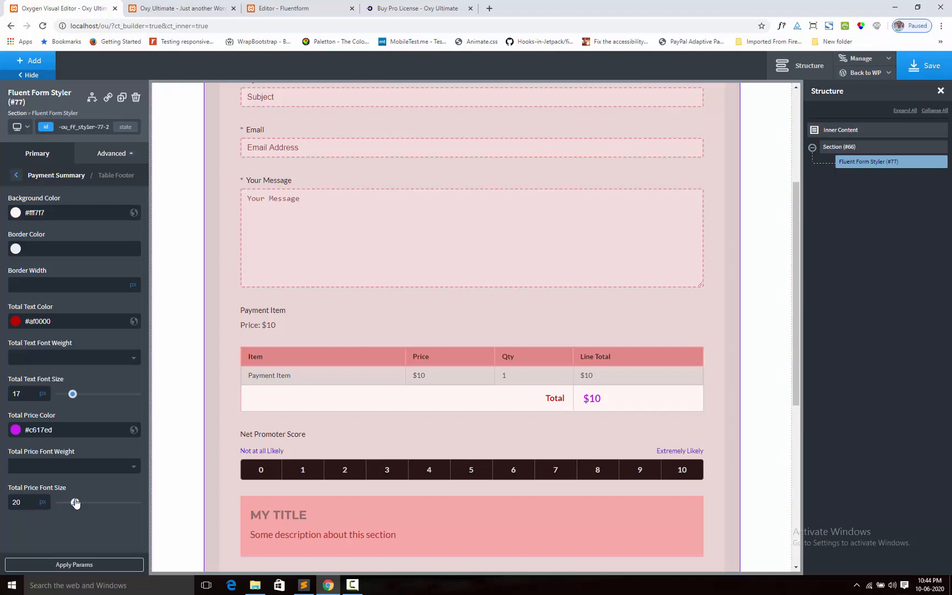
left_click(18, 175)
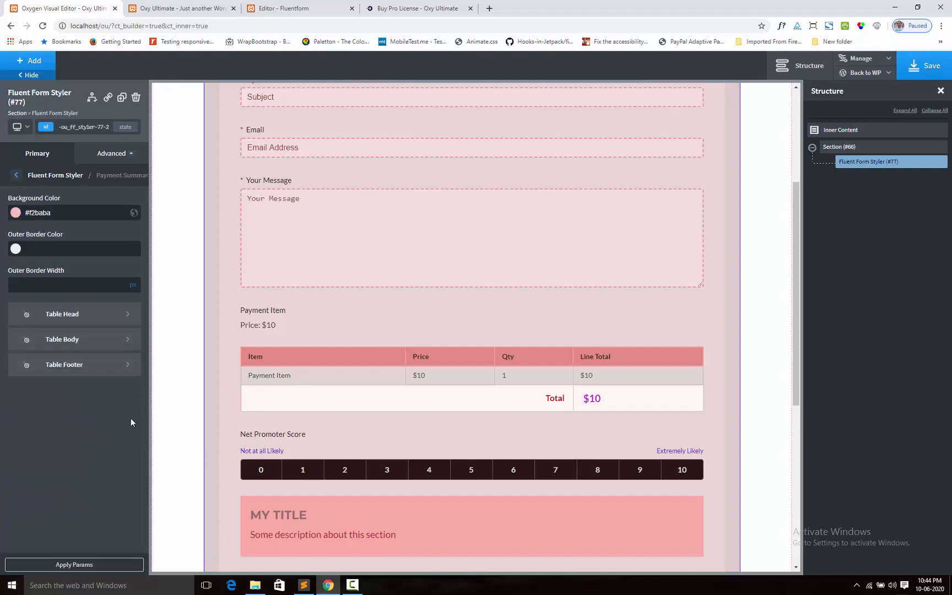
left_click(13, 178)
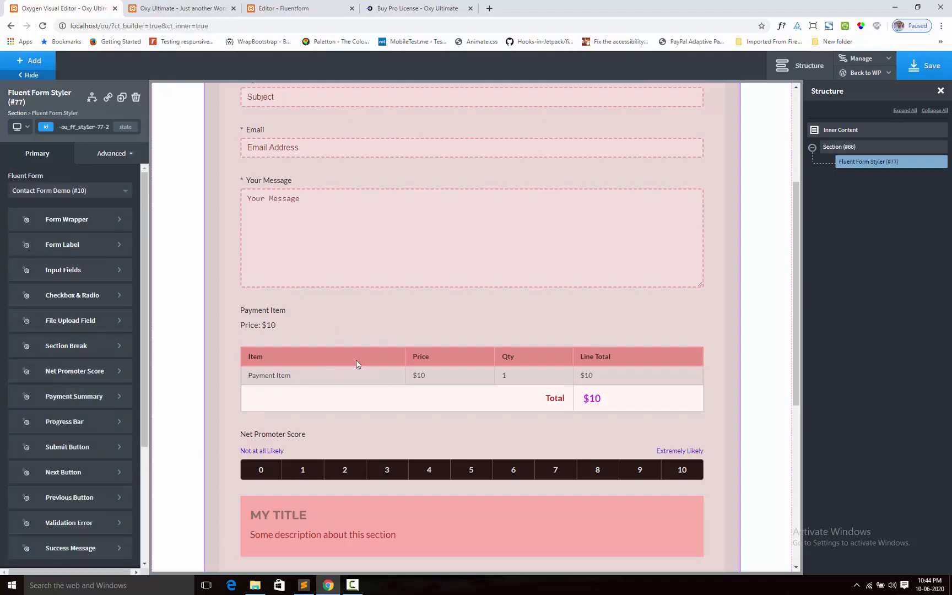
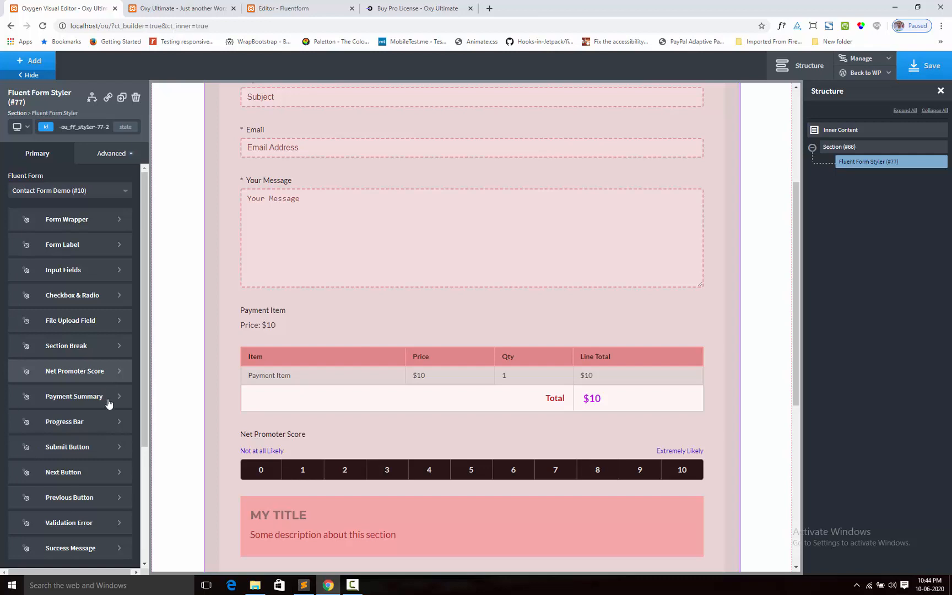
left_click(73, 429)
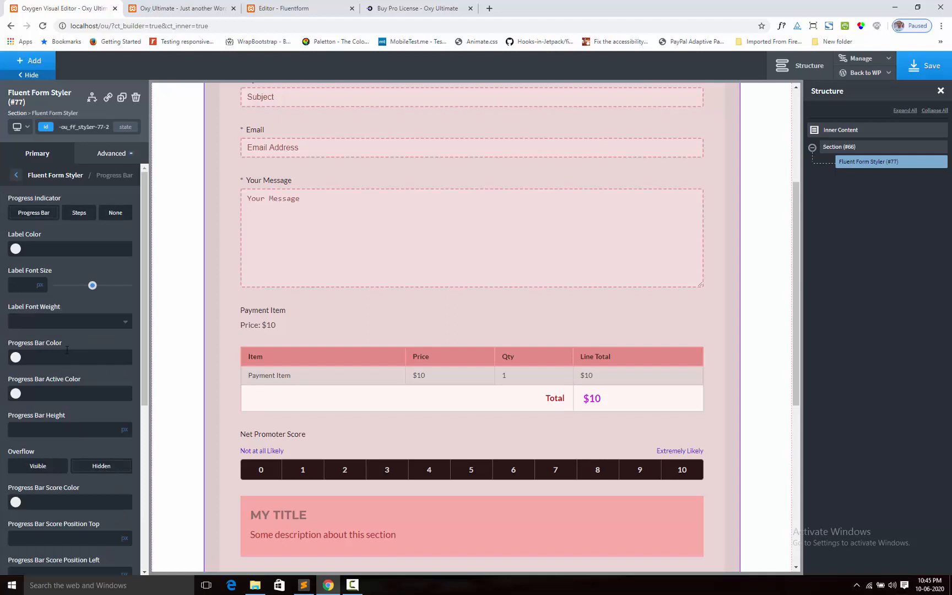
Check the Paging Start element's Progress Indicator setting in the Fluent Forms editor and return to the Oxygen editor
scroll(386, 313, "up", 4)
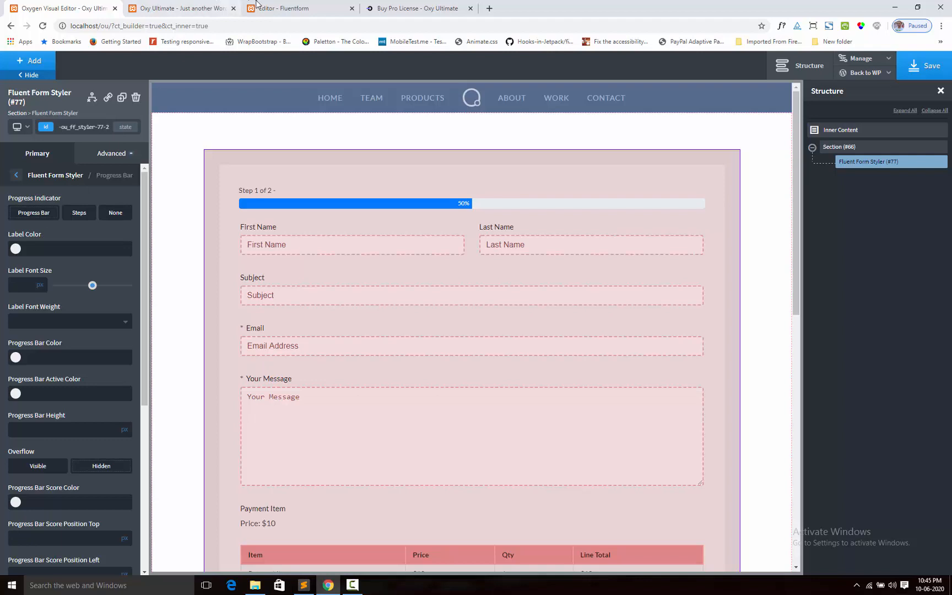
left_click(278, 8)
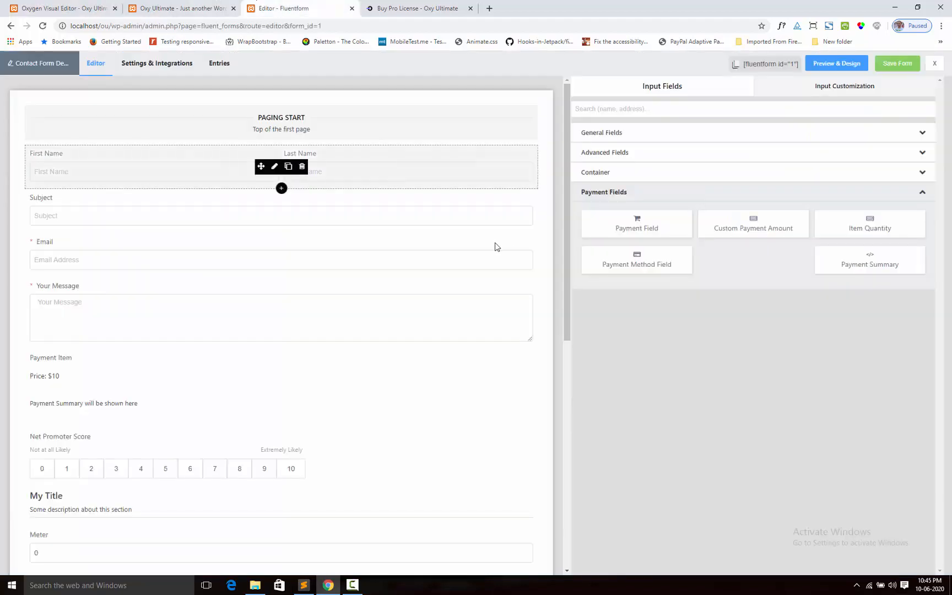
left_click(326, 125)
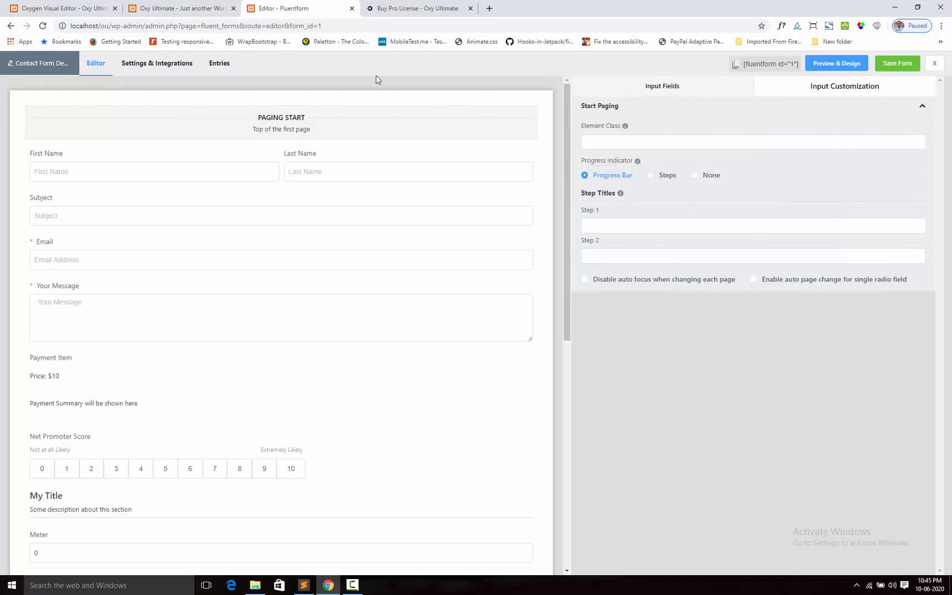
left_click(63, 8)
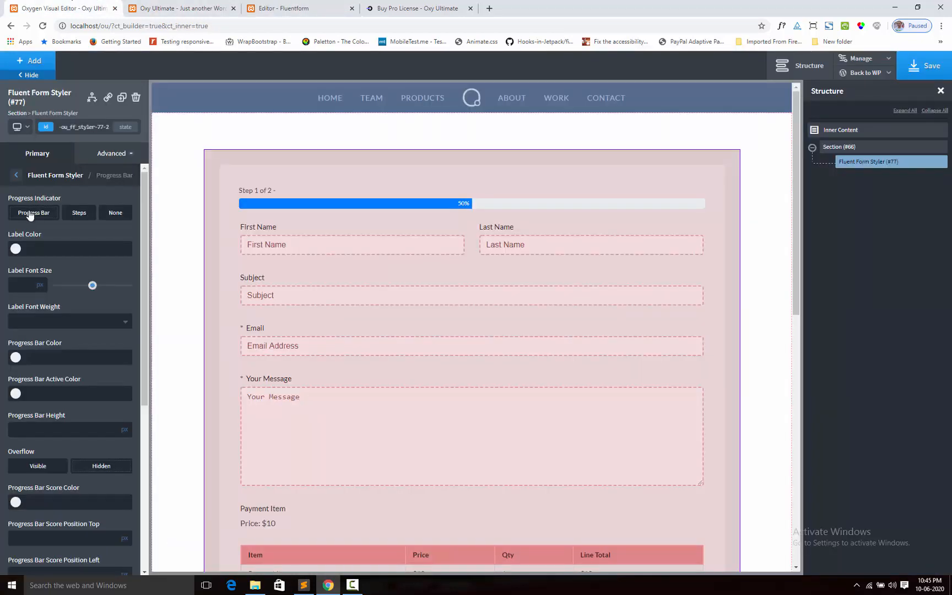
left_click(273, 8)
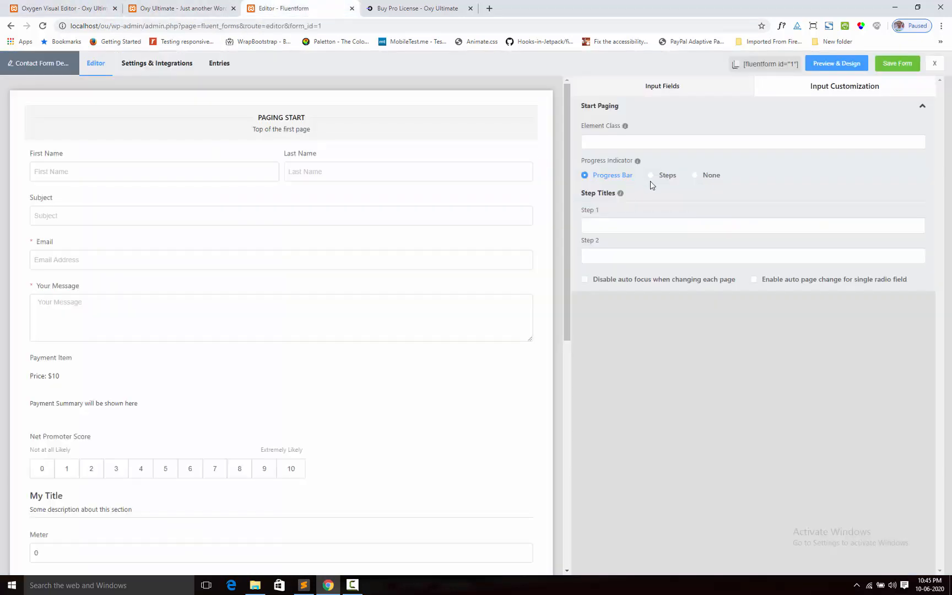
left_click(48, 5)
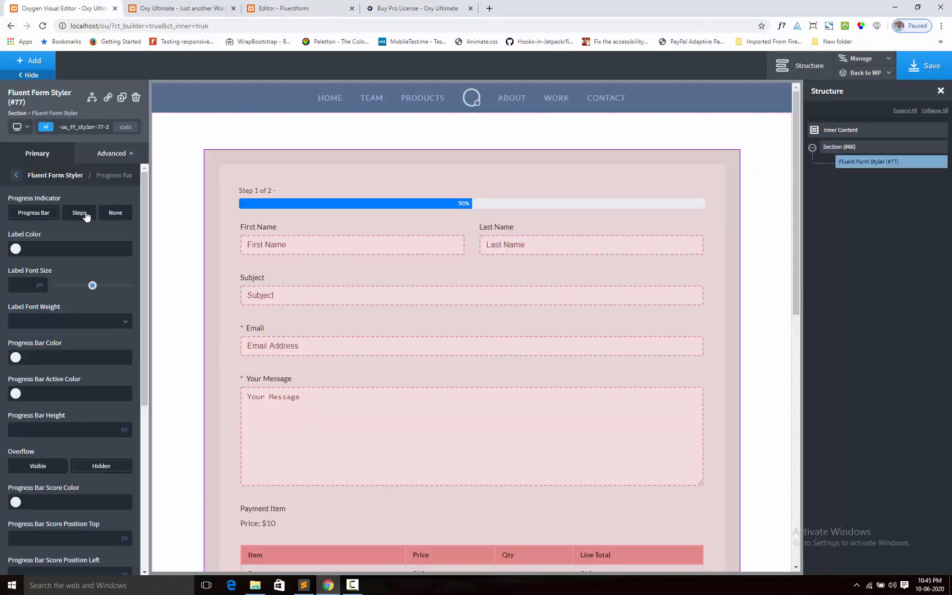
Set the progress indicator type to Progress Bar and its label color to #e88181
left_click(35, 214)
left_click(16, 249)
left_click(41, 270)
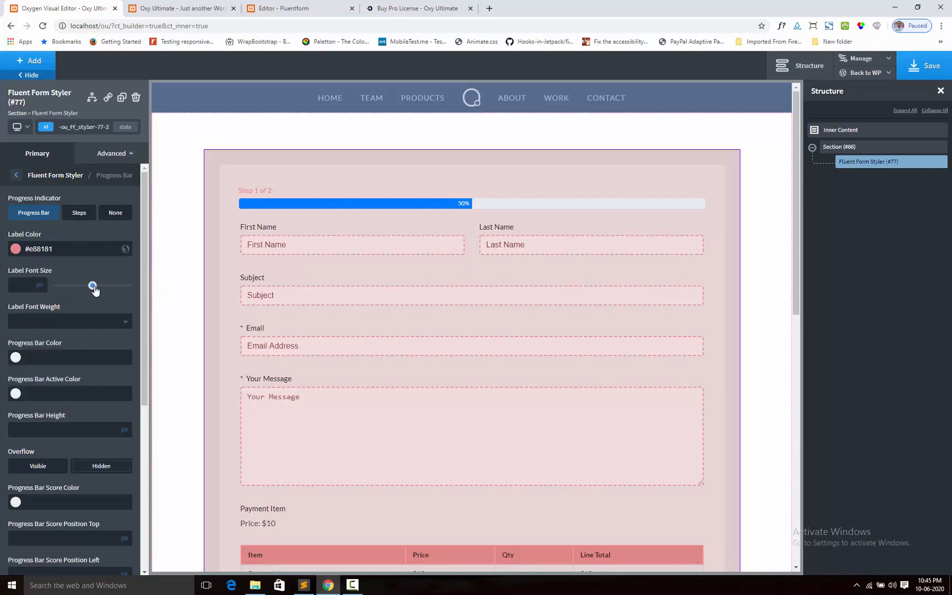
Set the progress bar label's font size to 22 px and its font weight to 600
left_click_drag(93, 286, 73, 287)
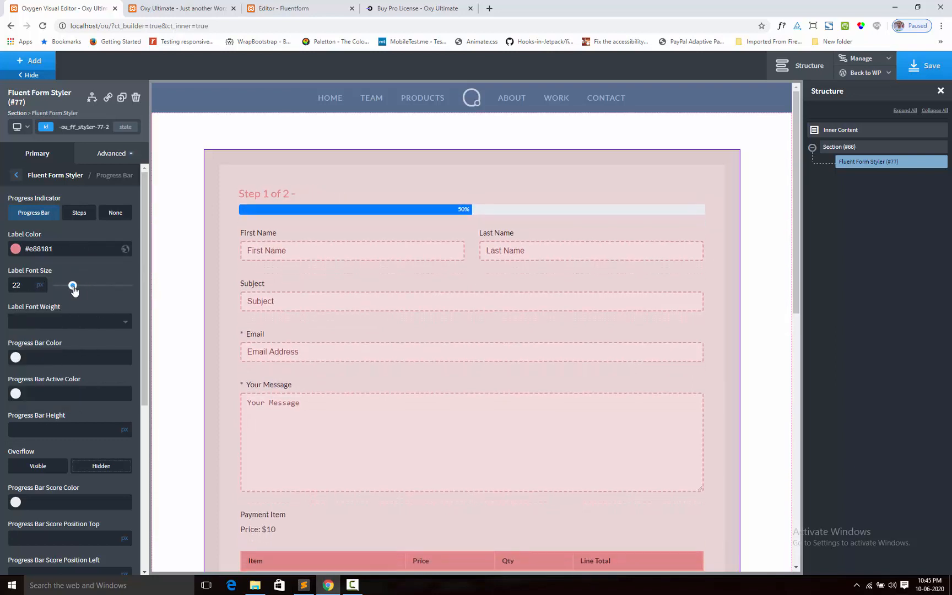
left_click(45, 324)
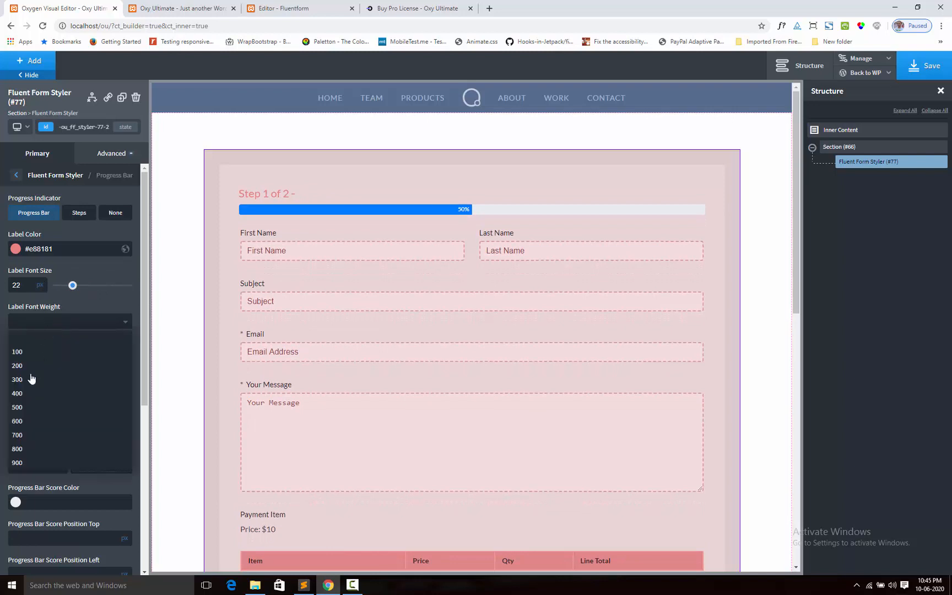
left_click(21, 422)
Set the progress bar color to light pink, #efa0a0
scroll(82, 297, "down", 2)
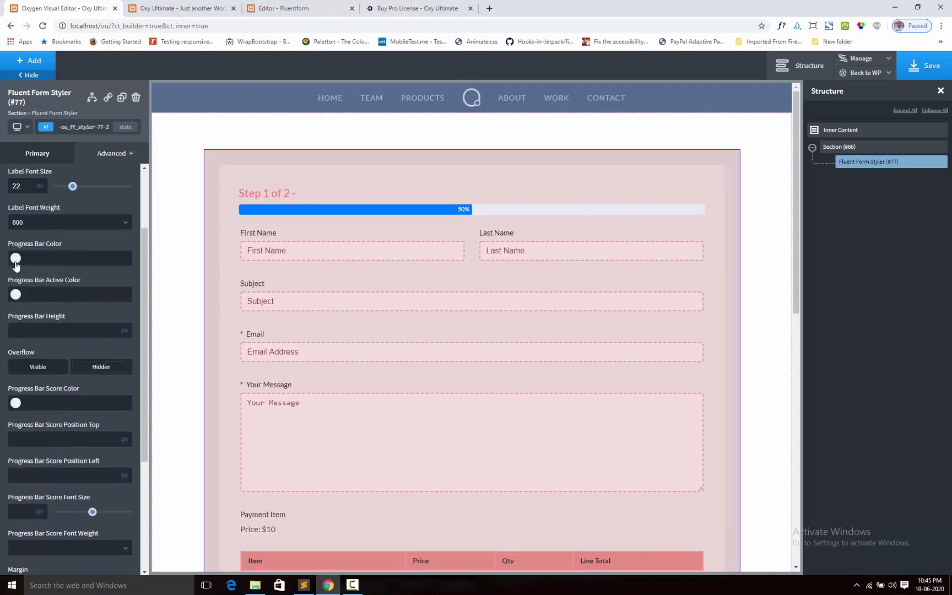
left_click(16, 259)
left_click(64, 297)
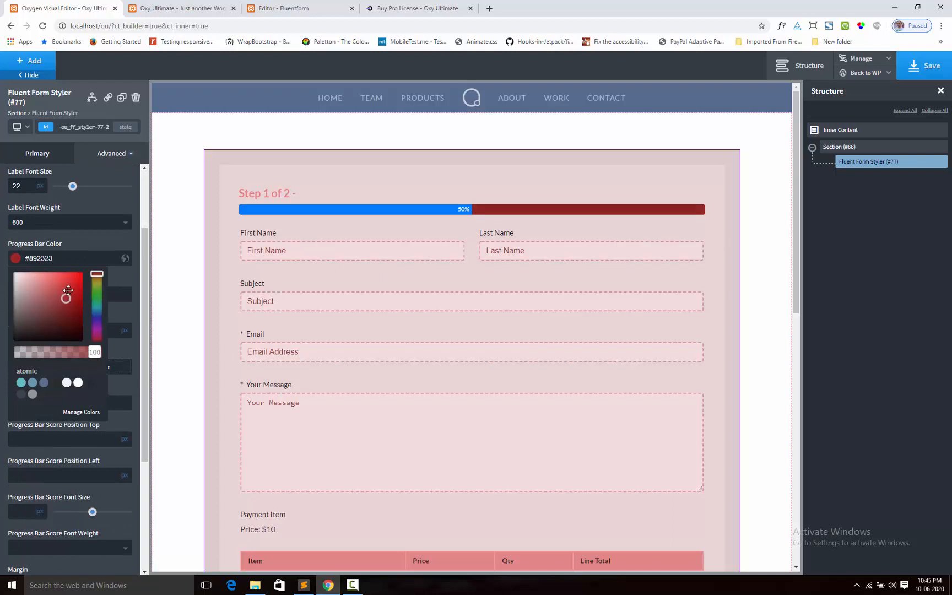
left_click_drag(66, 298, 36, 276)
left_click(77, 243)
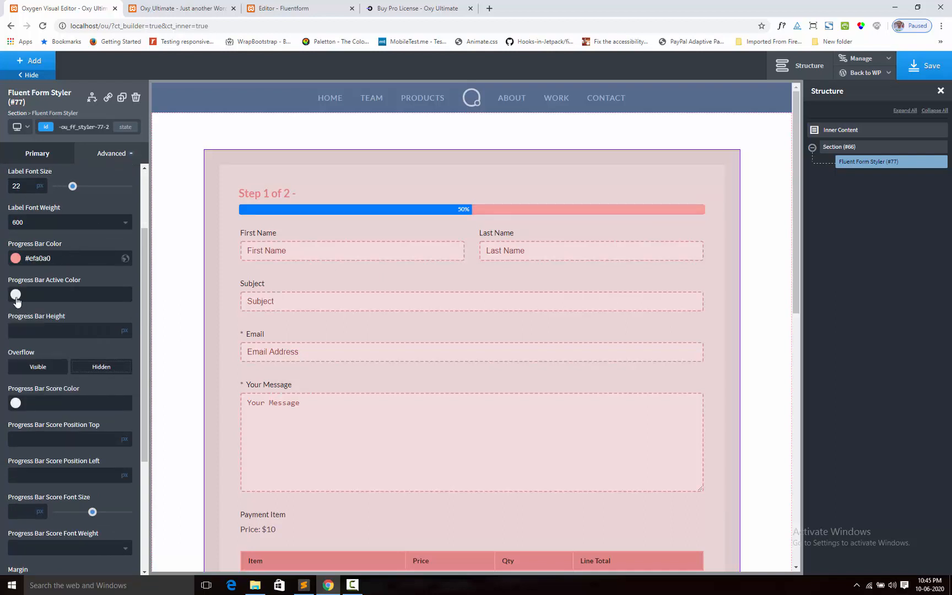
Set the progress bar's active color to purple, #7a3cd1
left_click(16, 295)
left_click_drag(96, 351, 63, 320)
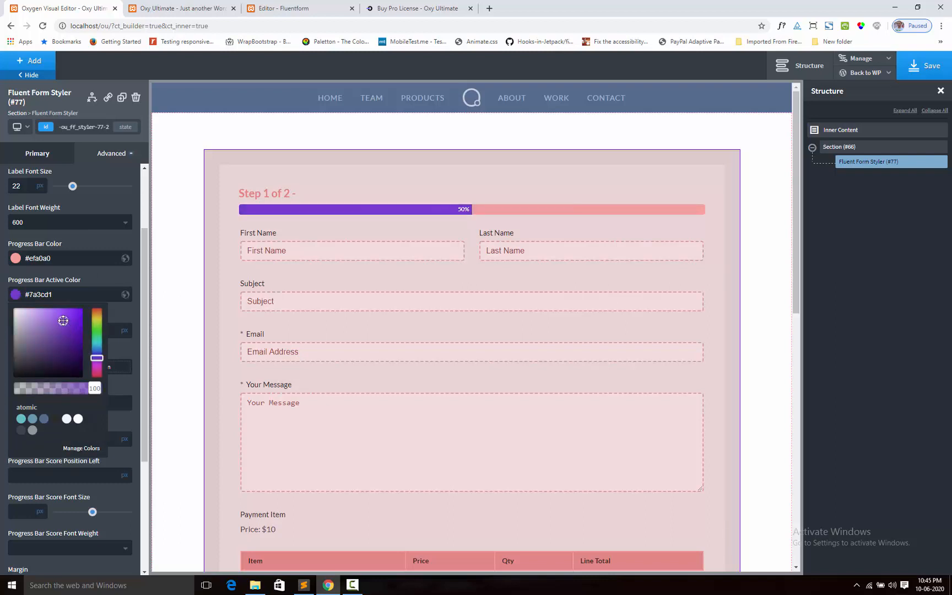
left_click(87, 276)
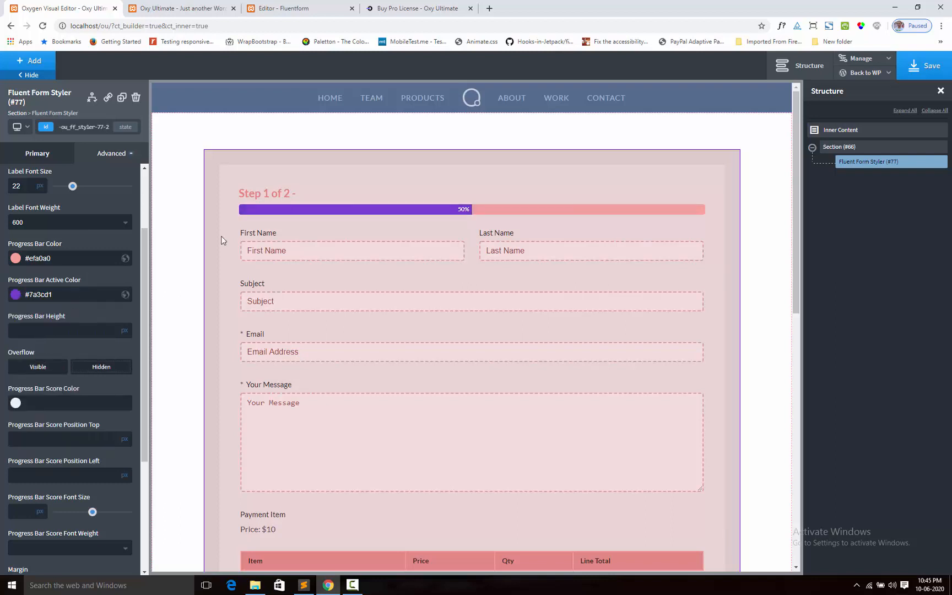
Try a progress bar height of 2 px, and set it to 6 px
left_click(83, 326)
type("2")
double_click(26, 327)
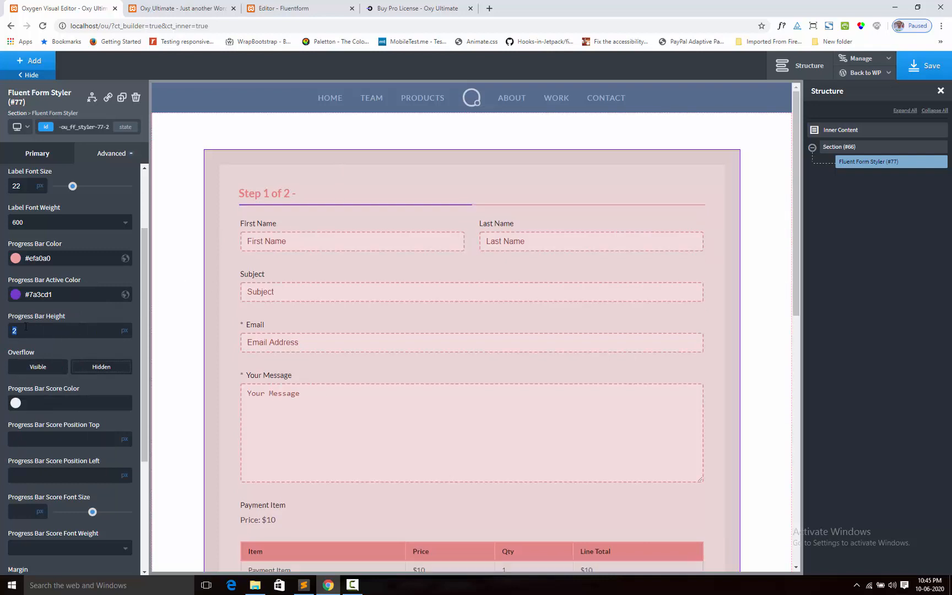
type("6")
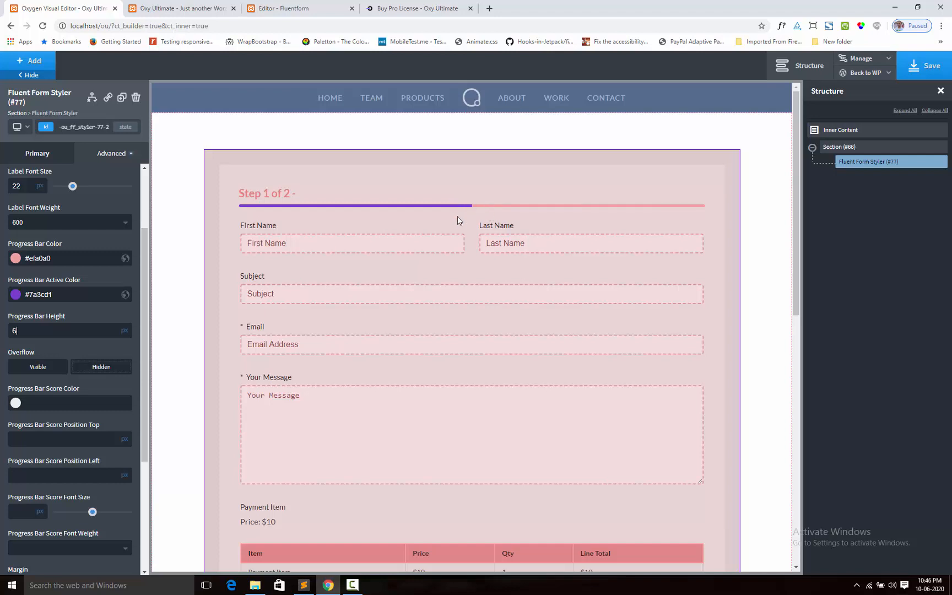
Set the progress bar score color to black, #000000, and make the bar's overflow visible
scroll(77, 380, "down", 3)
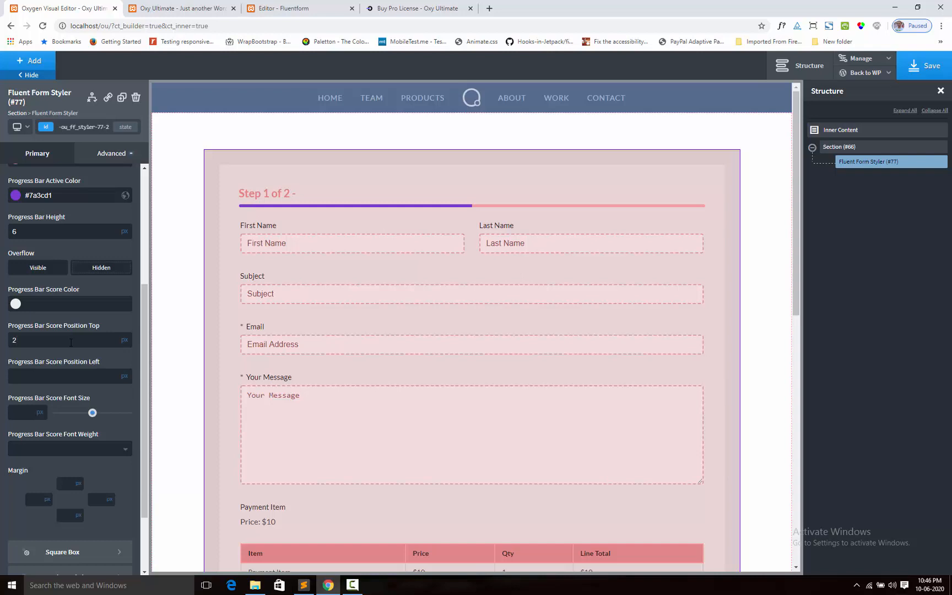
left_click(16, 305)
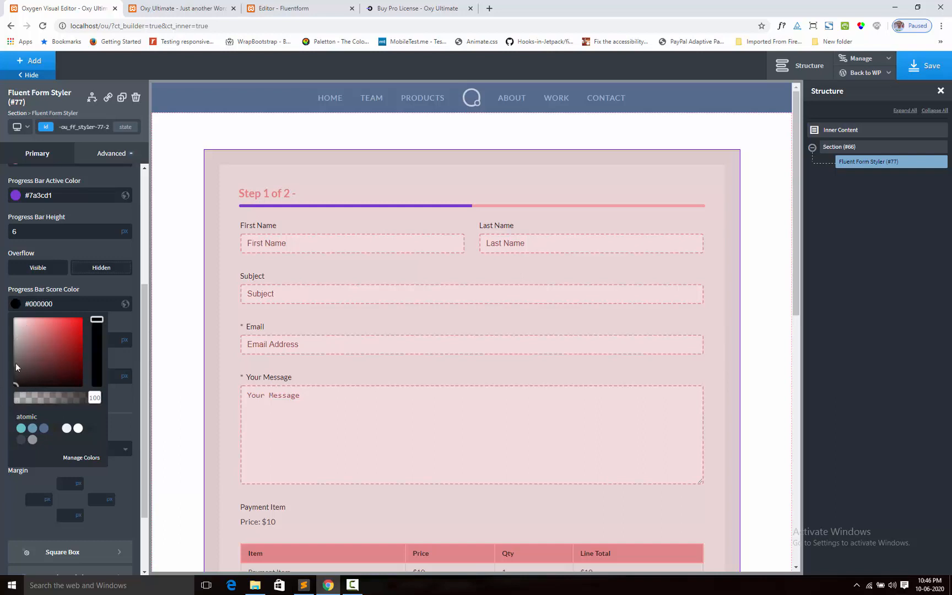
left_click(31, 282)
left_click(31, 269)
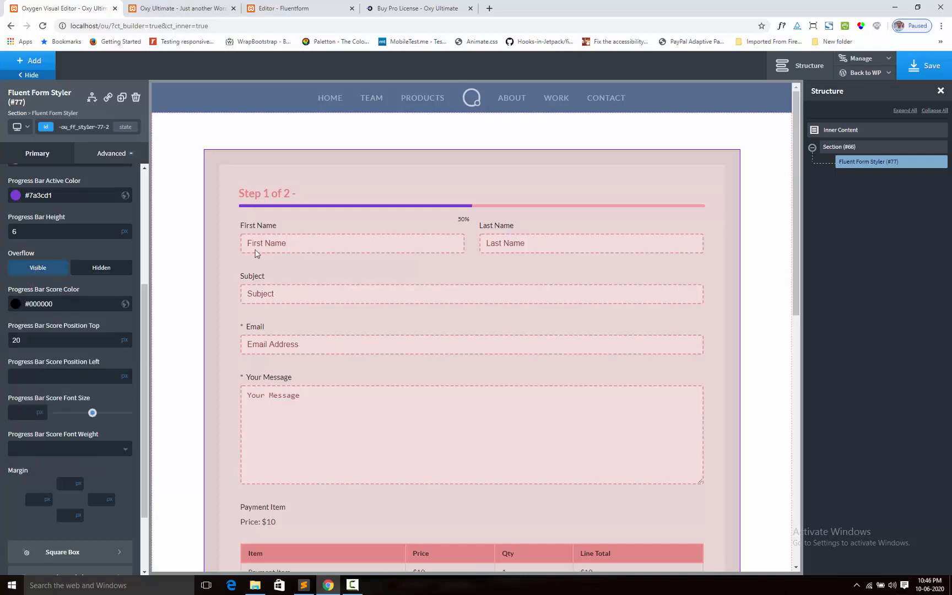
Set the progress bar score's top position to 5 px and its left position to 18 px
double_click(37, 347)
type("10")
key("BackSpace")
key("BackSpace")
type("5")
left_click(28, 378)
type("10")
Set the progress bar score's font size to 12 px
scroll(42, 372, "down", 2)
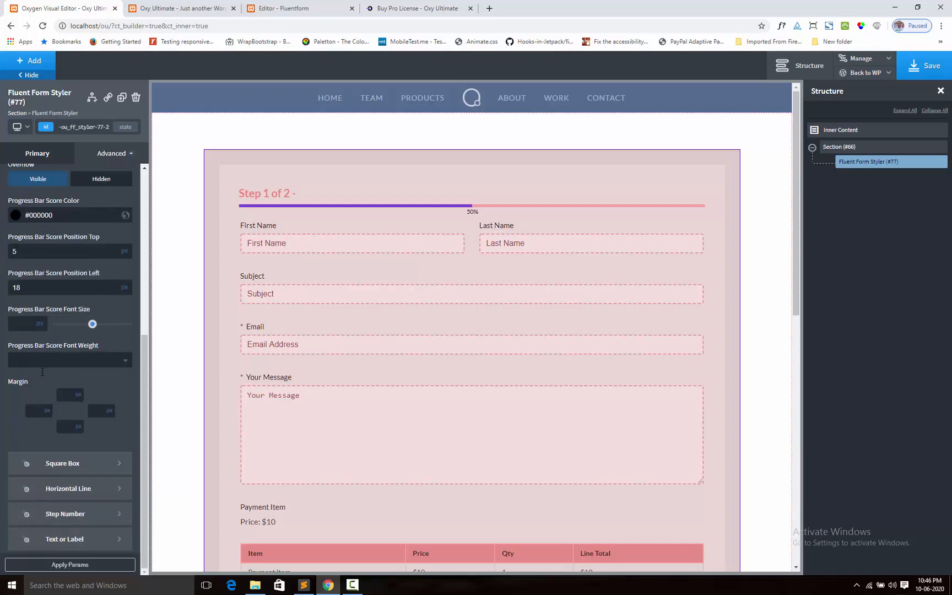
left_click(24, 324)
type("15")
left_click_drag(67, 325, 66, 327)
Set the progress bar score's top position to 7 px and its font weight to 700
double_click(26, 251)
left_click(72, 359)
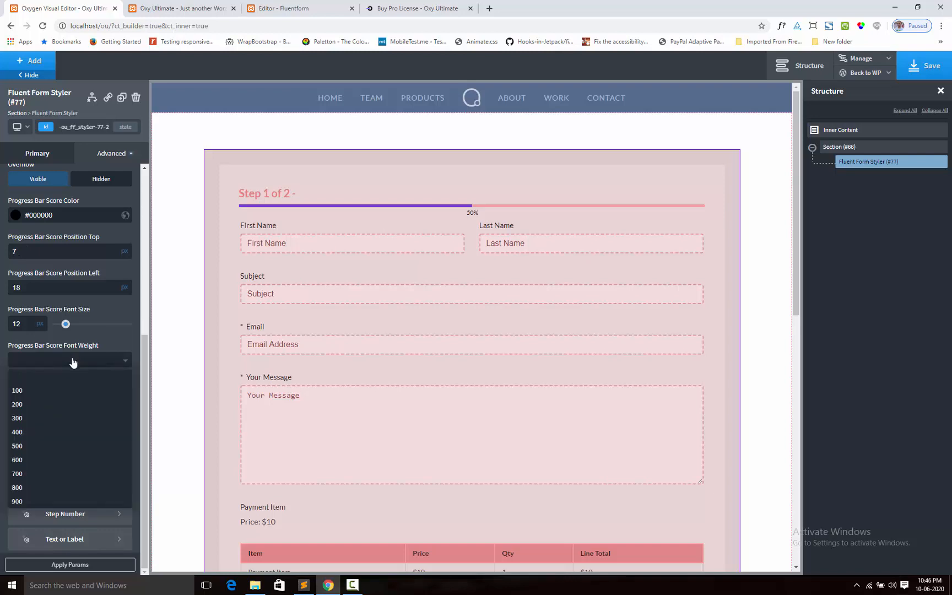
left_click(20, 475)
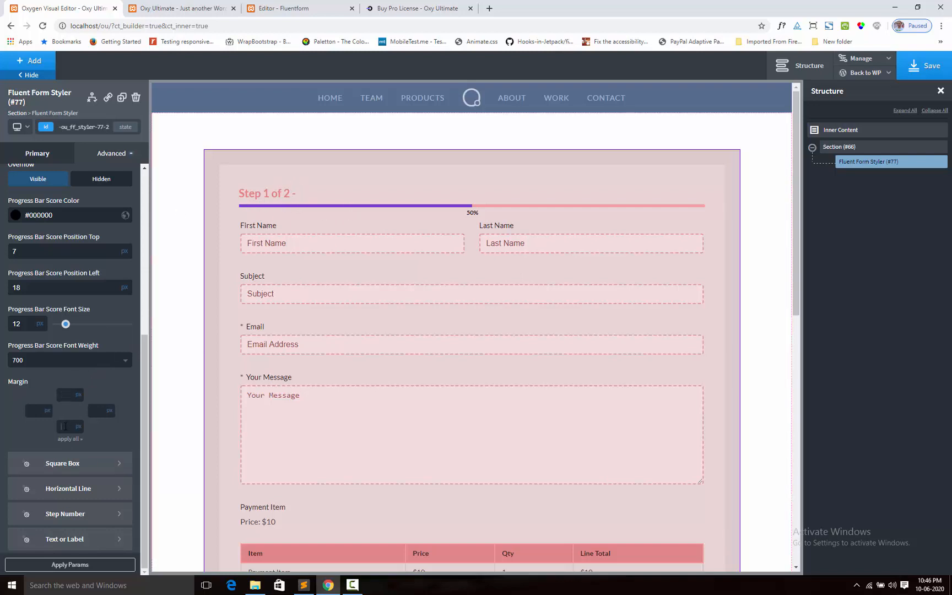
Set the progress bar's bottom margin to 46 px
type("30")
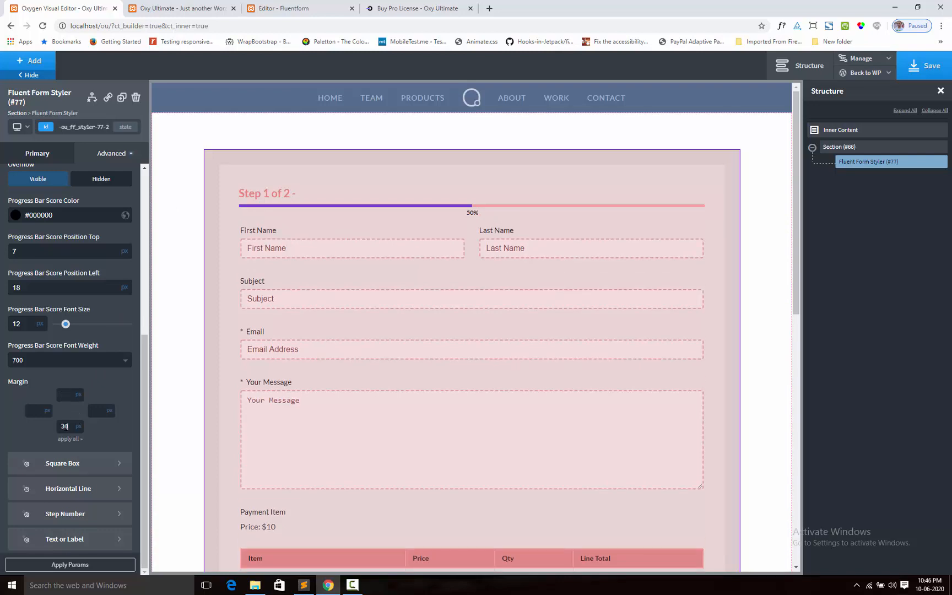
key("BackSpace")
key("BackSpace")
type("45")
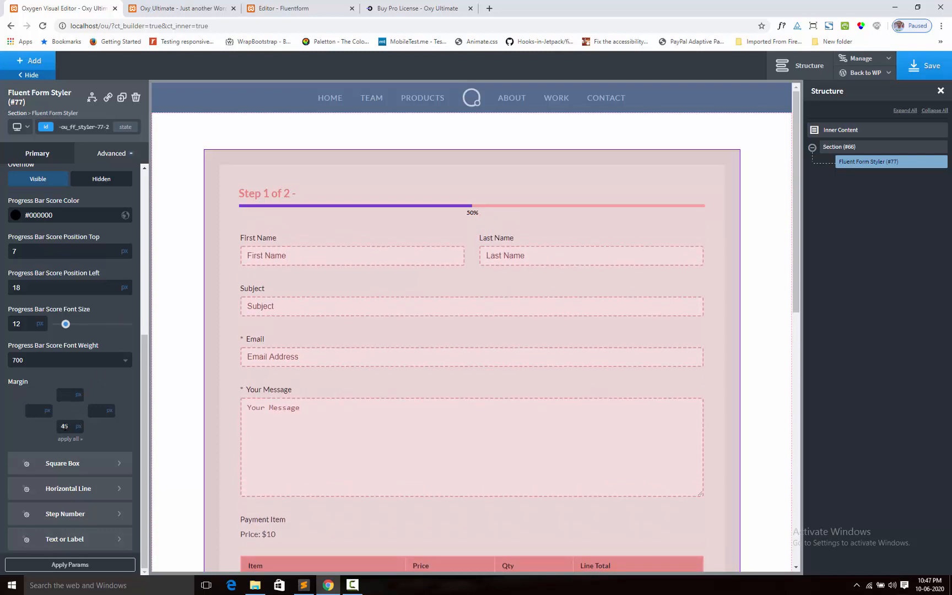
key("Up")
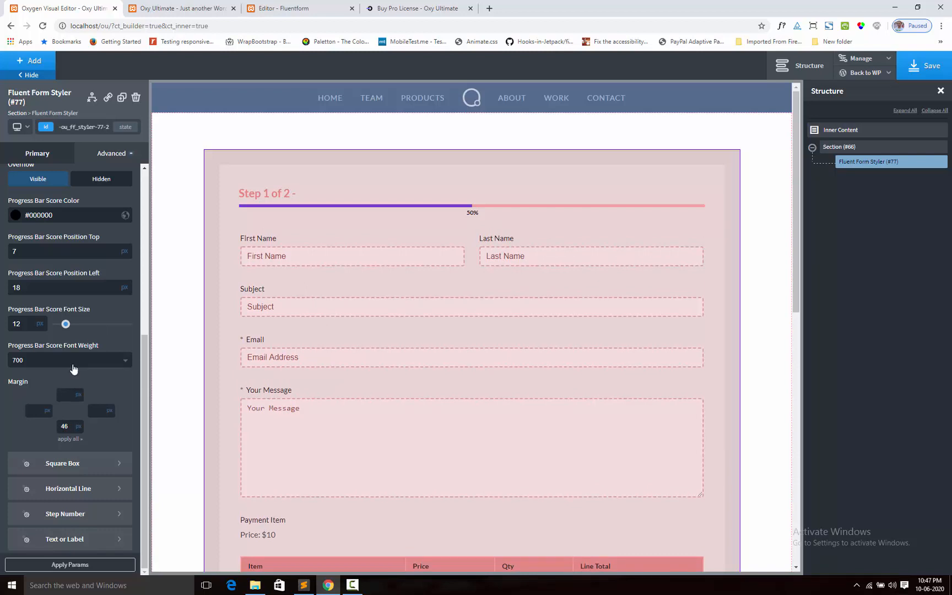
scroll(90, 407, "up", 5)
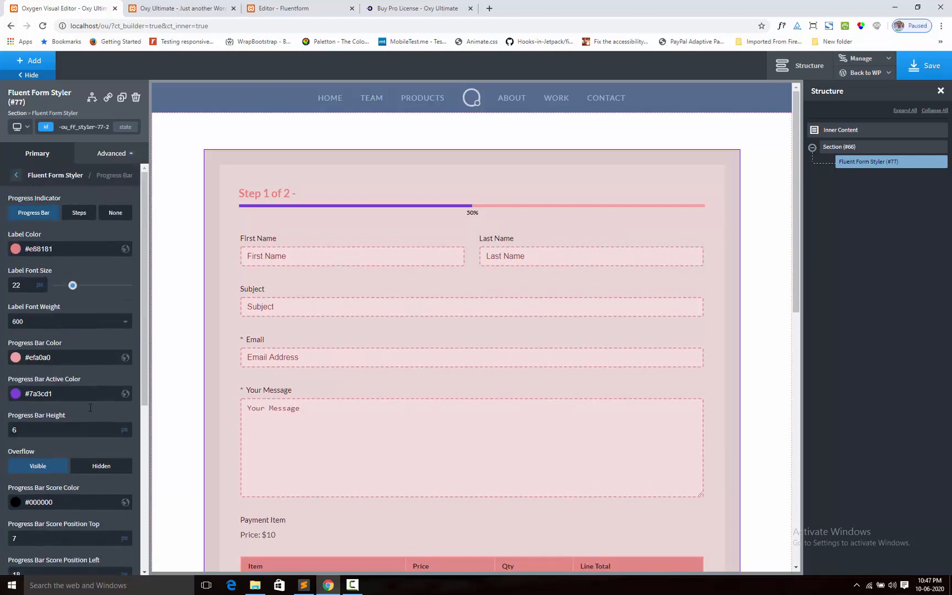
Look through the progress bar's styling options and compare them with the options offered for the Steps indicator
scroll(90, 407, "down", 5)
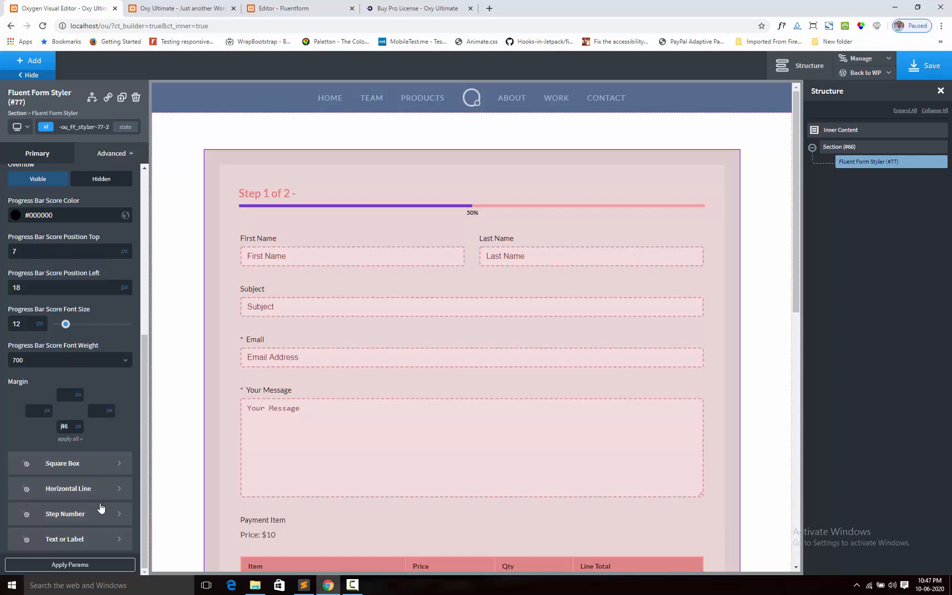
scroll(66, 365, "up", 4)
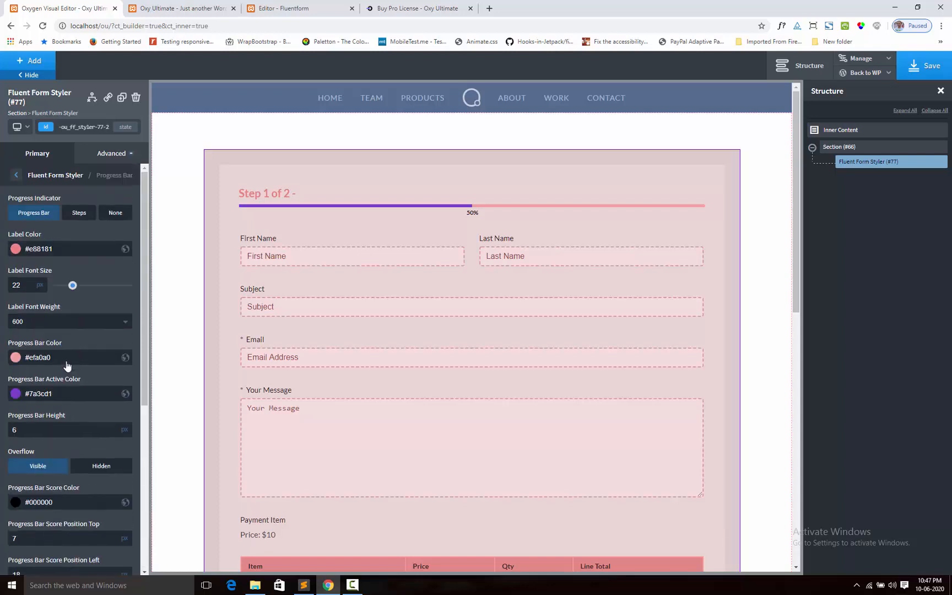
scroll(67, 362, "down", 4)
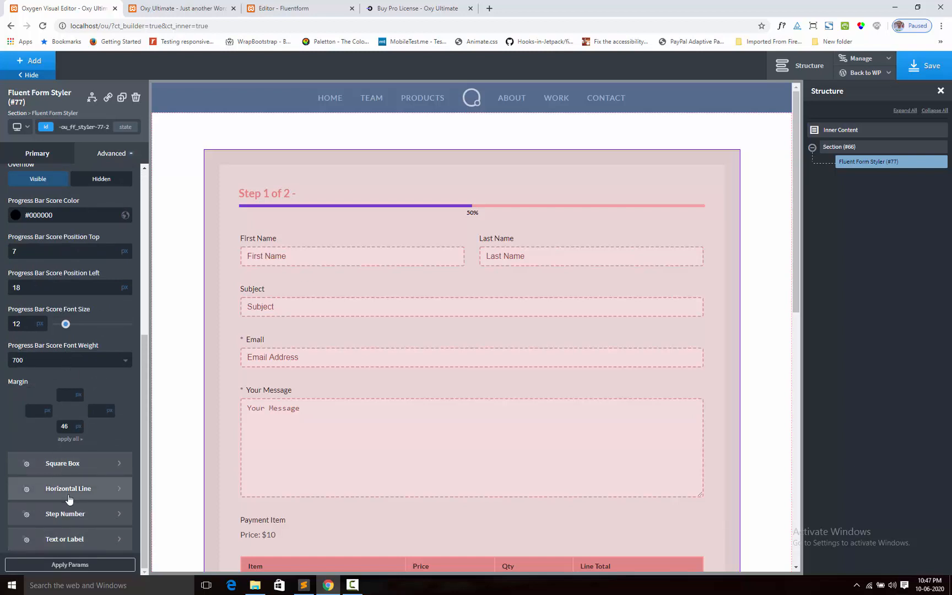
scroll(40, 238, "up", 6)
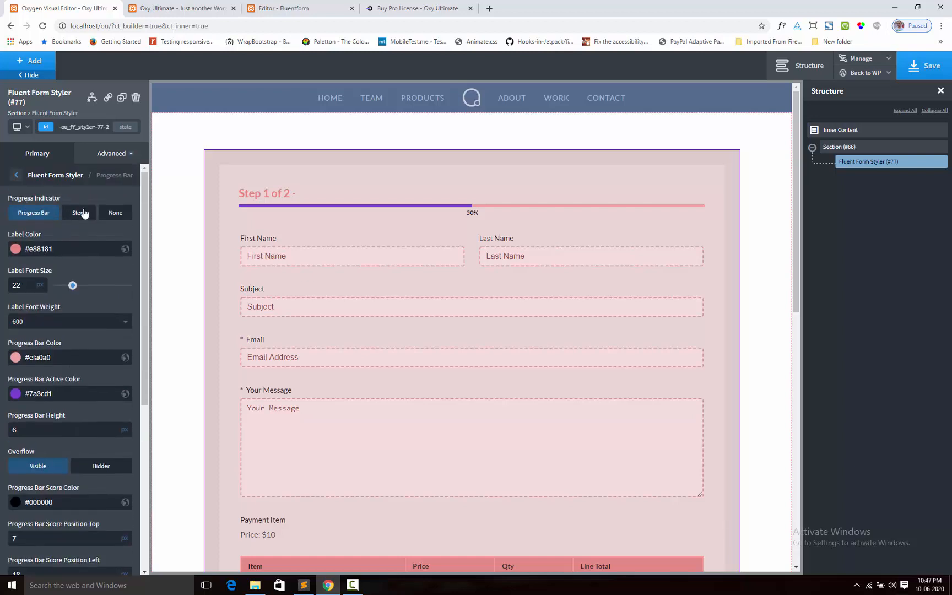
left_click(82, 213)
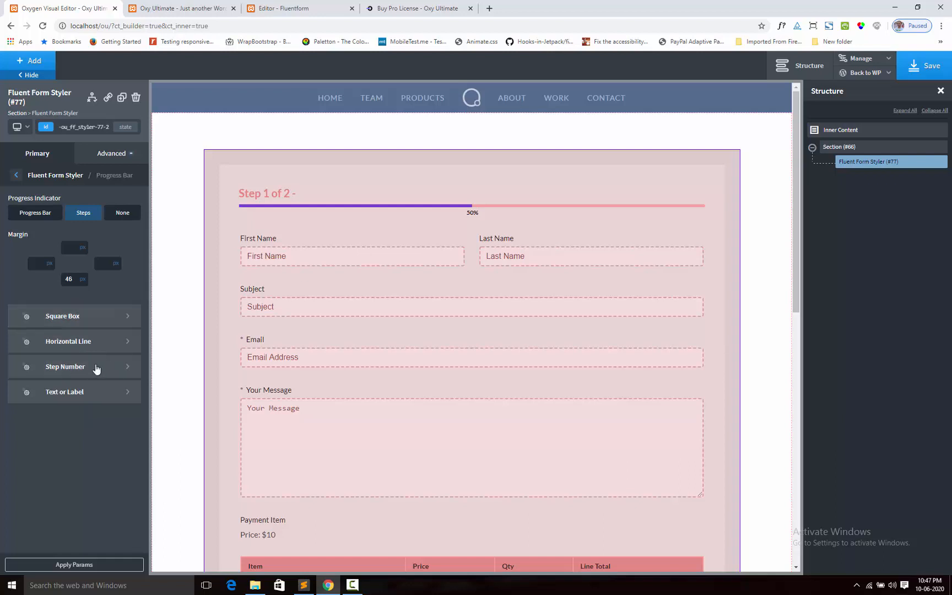
left_click(34, 218)
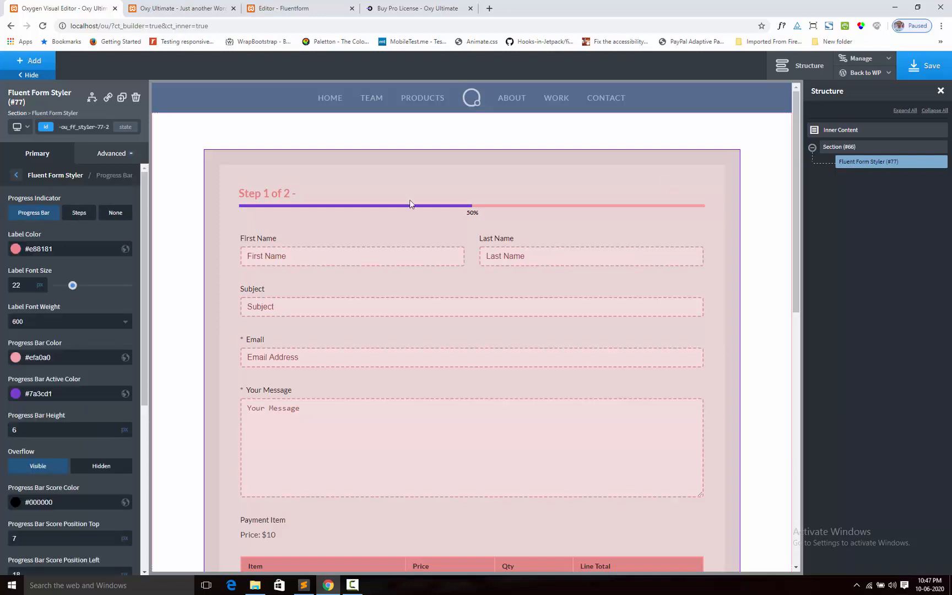
scroll(118, 293, "down", 5)
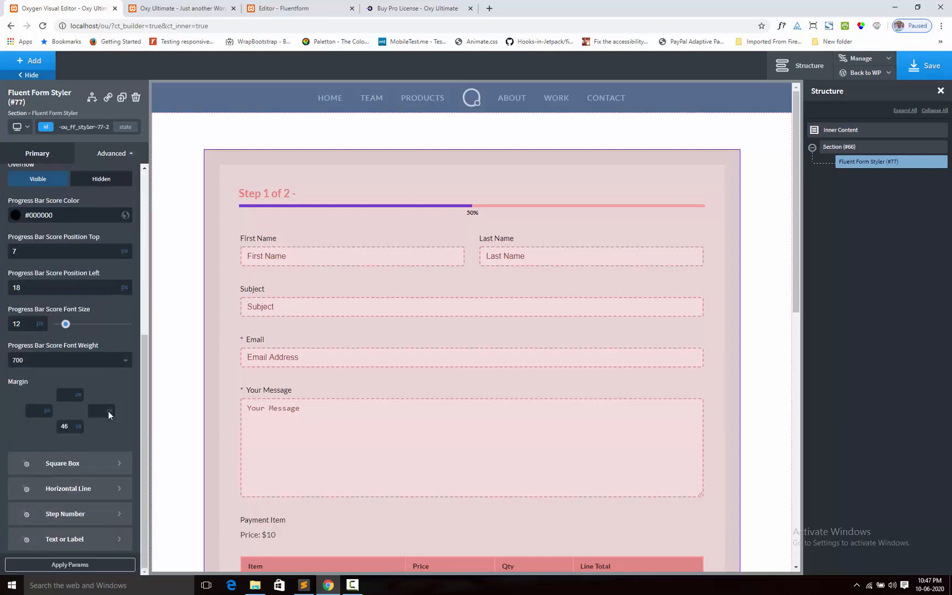
scroll(108, 416, "up", 3)
scroll(108, 417, "down", 4)
scroll(109, 416, "up", 5)
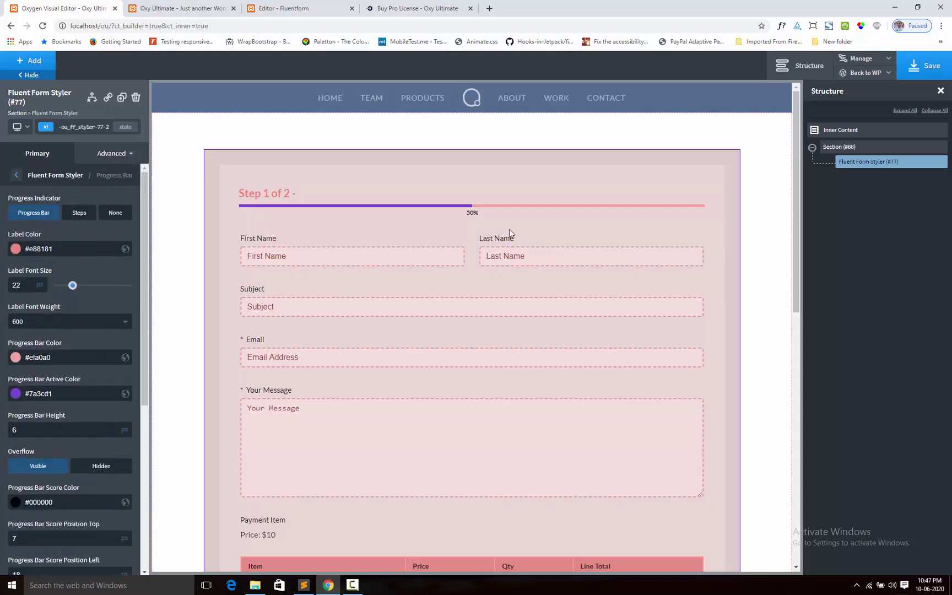
In the Fluent Forms editor, change the paging start's progress indicator to Steps and save the form
left_click(298, 8)
left_click(665, 175)
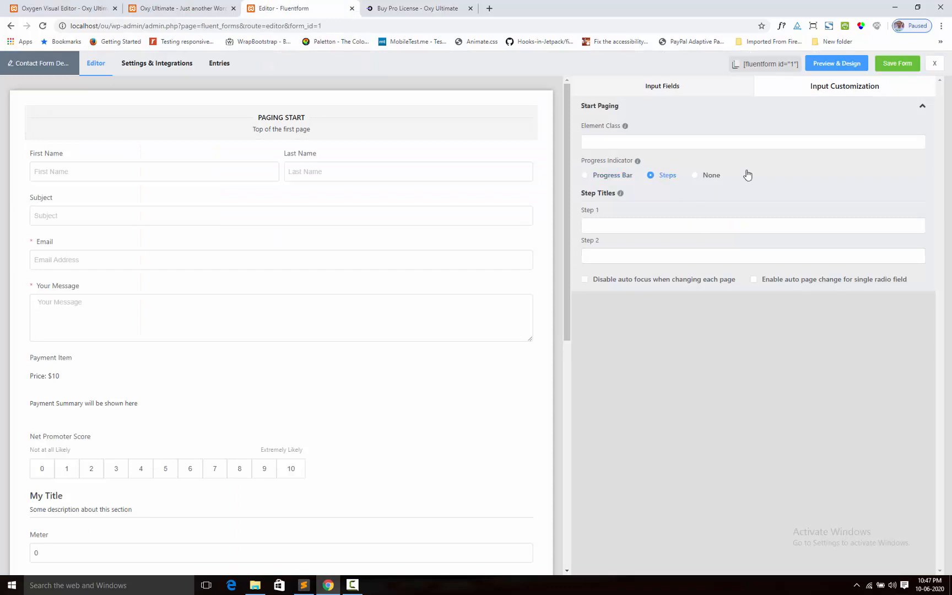
left_click(896, 66)
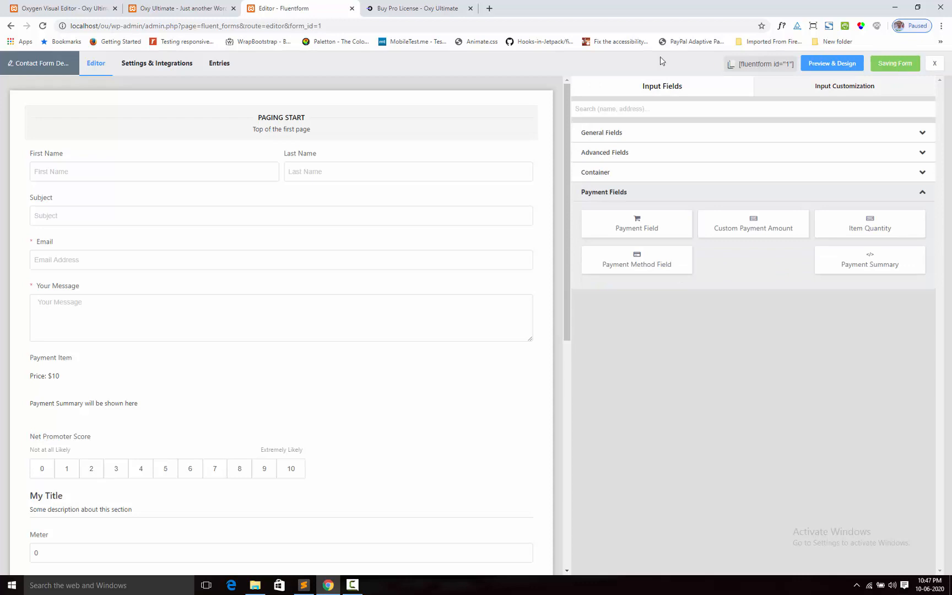
Return to the Oxygen editor and apply the Fluent Form Styler's parameters to refresh the form preview
left_click(64, 6)
left_click(17, 156)
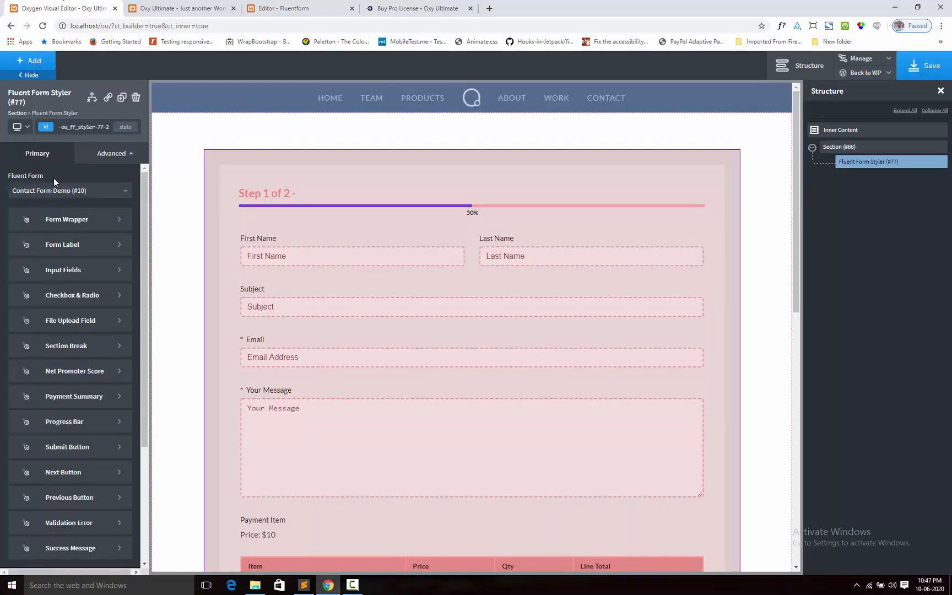
scroll(55, 325, "down", 3)
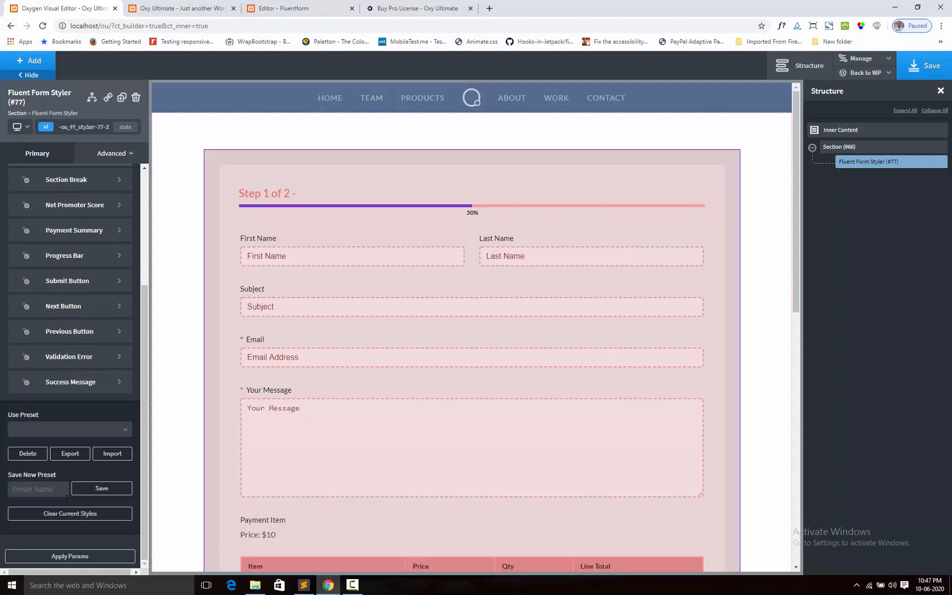
left_click(61, 558)
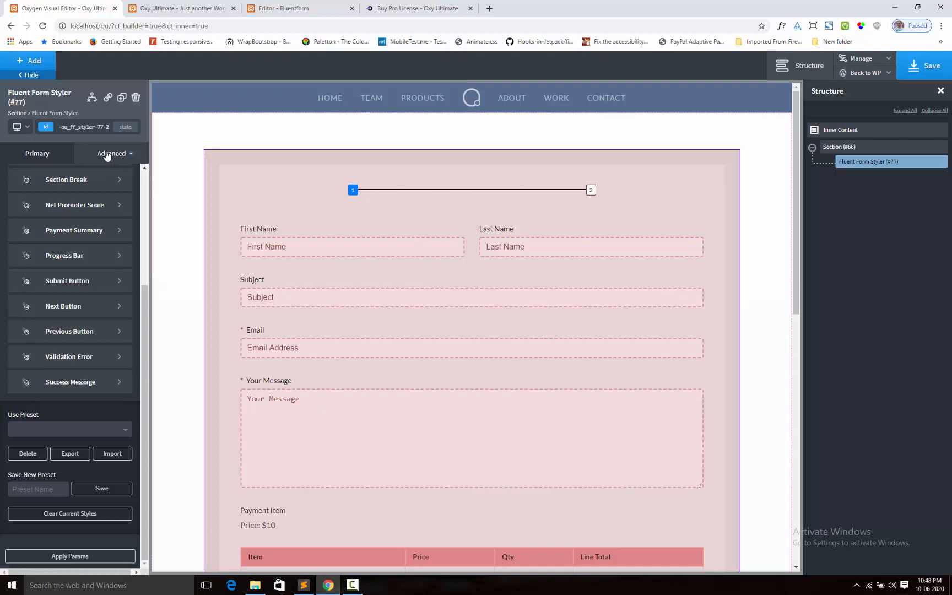
Set the Fluent Form Styler's progress indicator to Steps in its progress bar settings
scroll(68, 224, "up", 3)
scroll(95, 315, "down", 2)
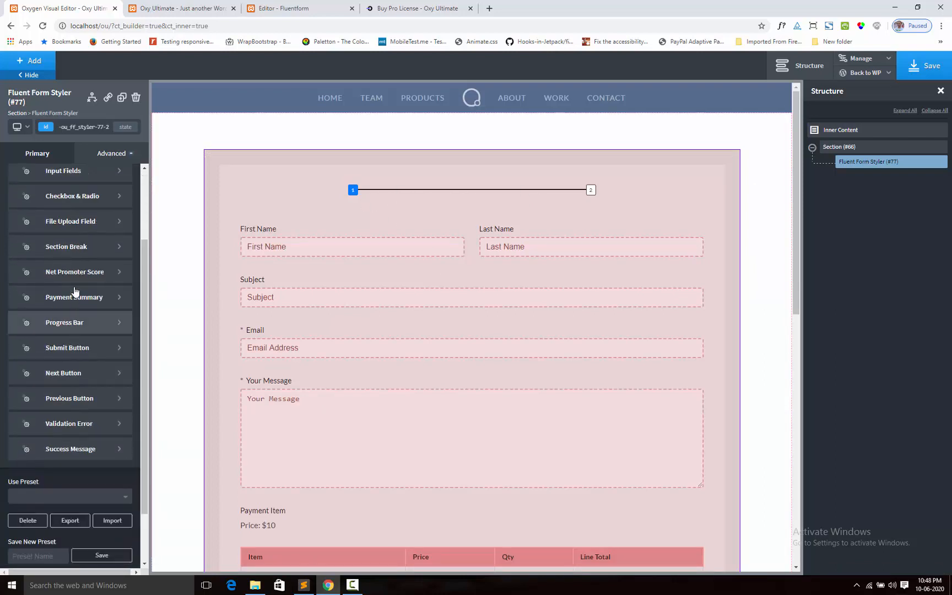
left_click(81, 326)
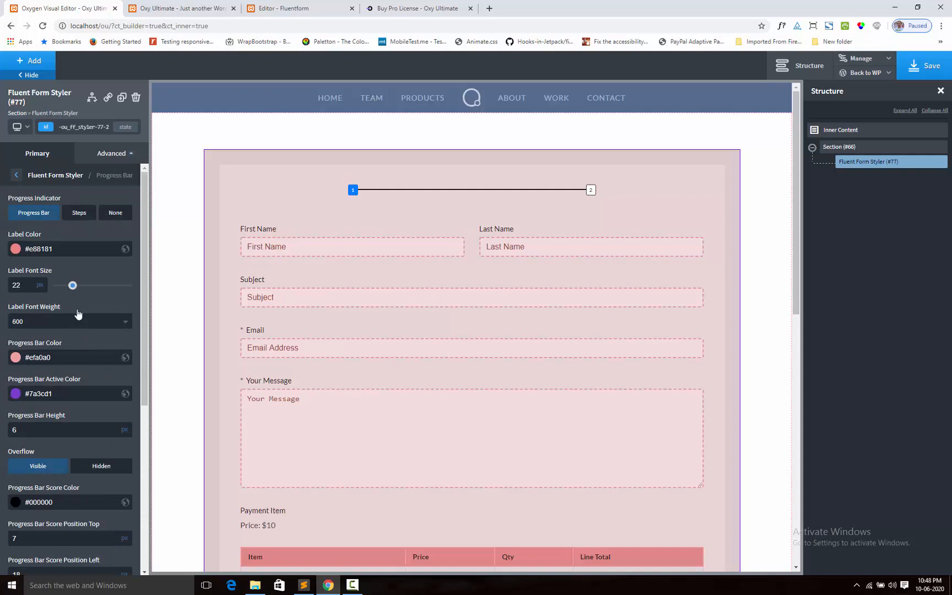
left_click(78, 214)
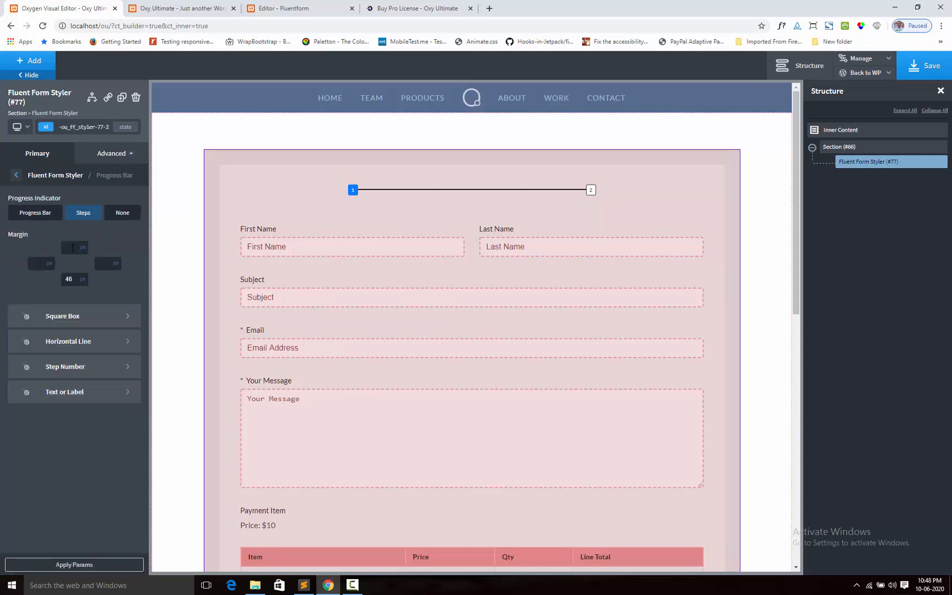
left_click(73, 248)
Set the step indicator's square box to a width of 37 px and a border radius of 37 px
left_click(45, 323)
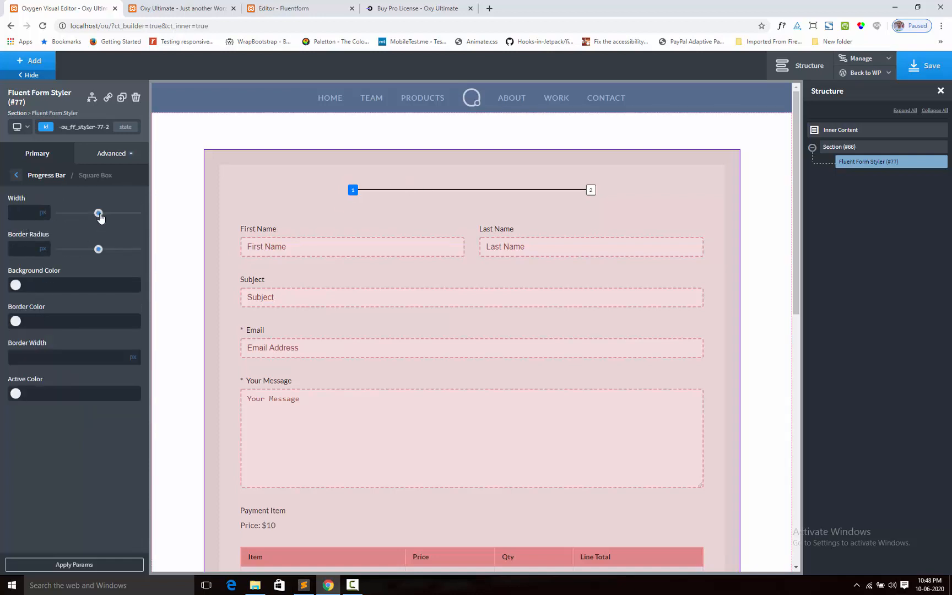
mouse_move(98, 213)
left_mouse_down()
mouse_move(77, 215)
mouse_move(89, 216)
left_mouse_up()
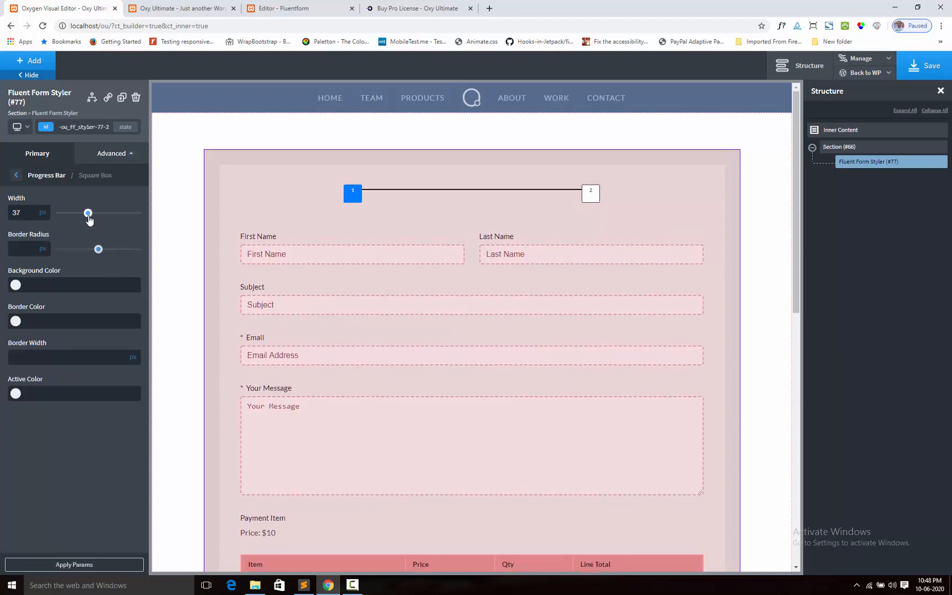
left_click(19, 250)
mouse_move(94, 249)
left_mouse_down()
mouse_move(57, 253)
mouse_move(89, 255)
left_mouse_up()
Give the square box a 2 px border width and the active color #ce0e0e
left_click(31, 356)
type("2")
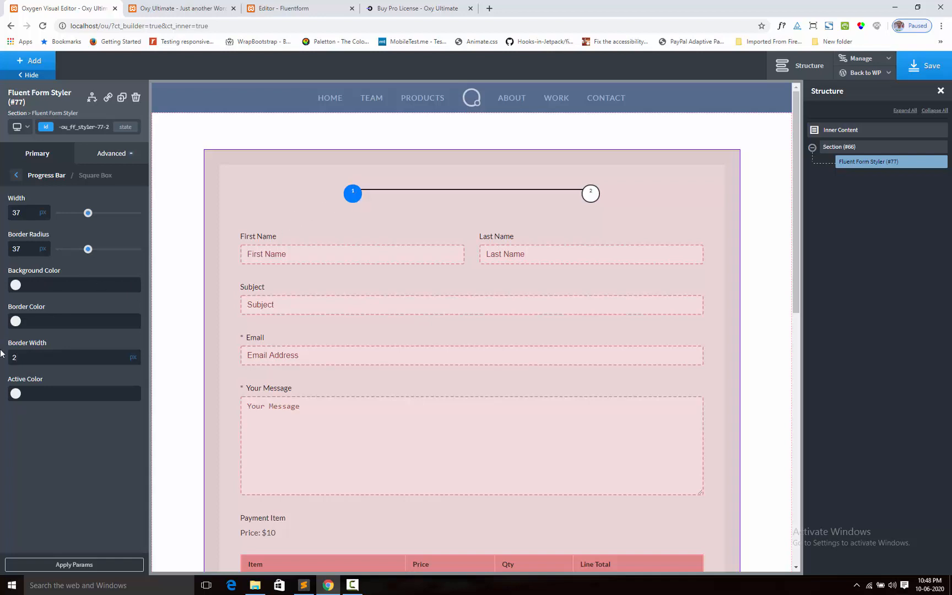
left_click(15, 393)
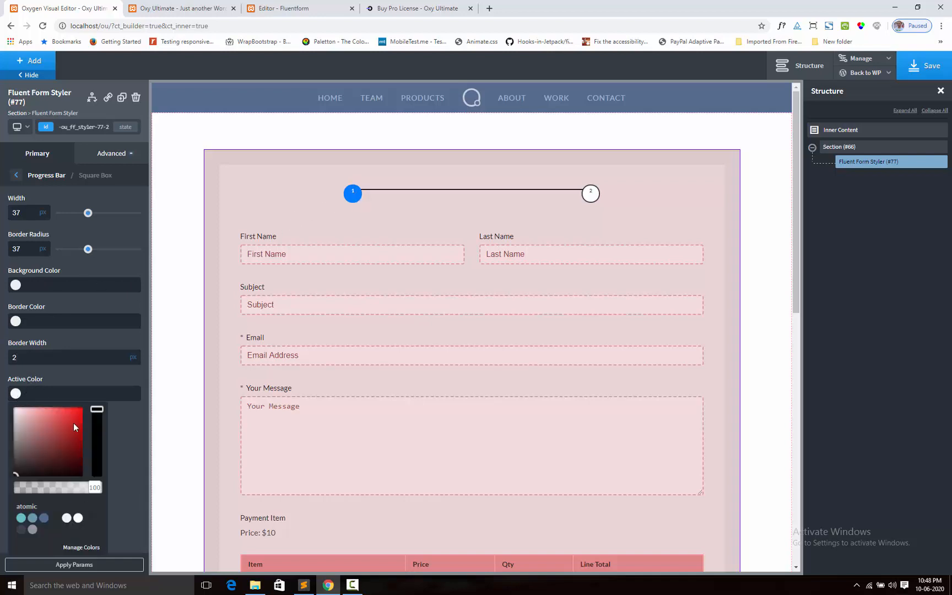
left_click(73, 423)
left_click(82, 408)
left_click(79, 421)
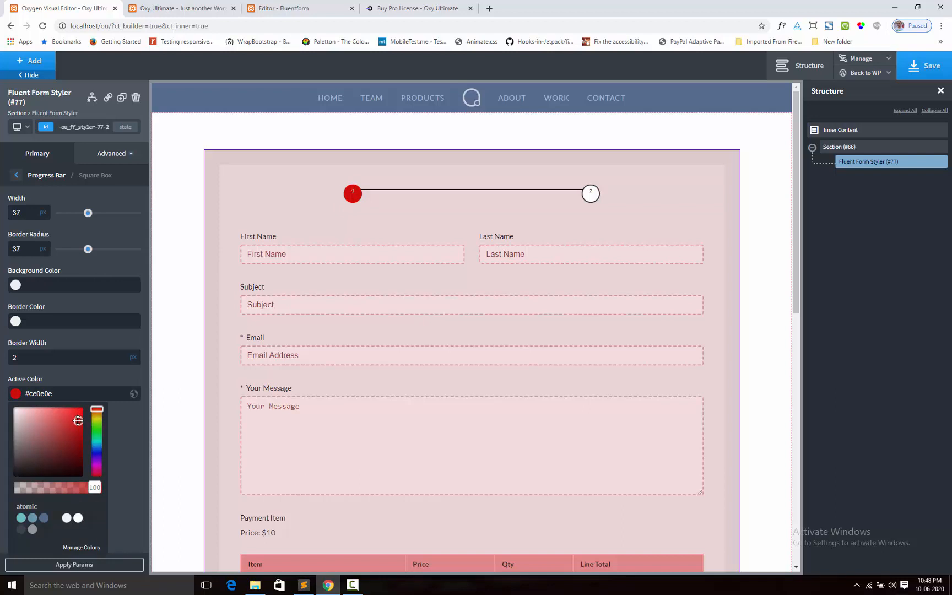
left_click(77, 383)
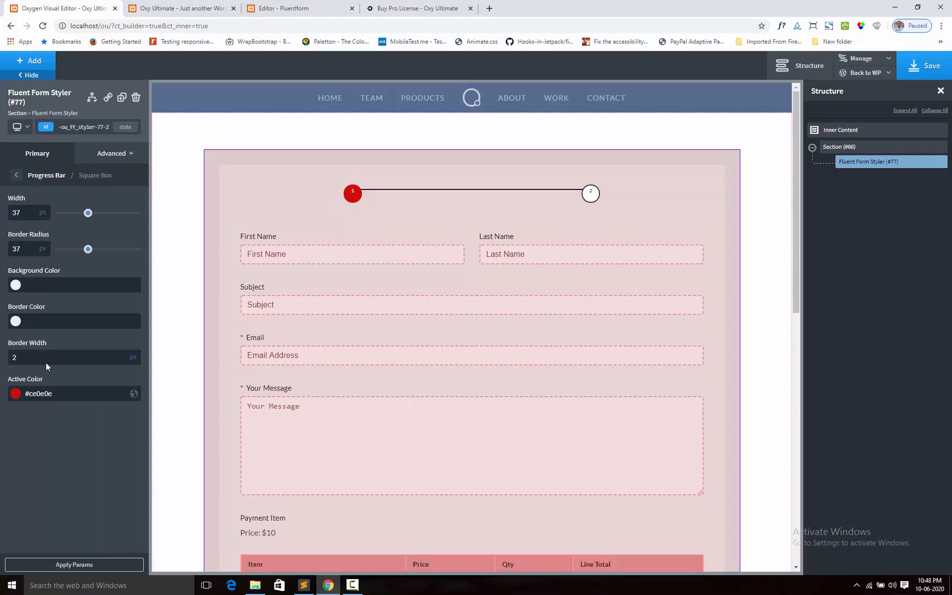
left_click(15, 176)
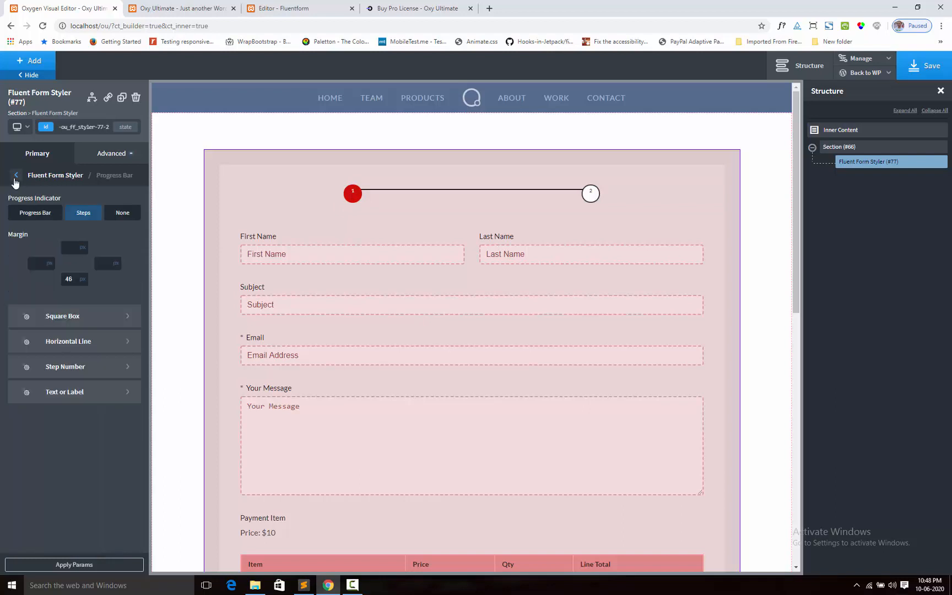
Set the step indicator's horizontal line to position 18 px, width 5 px and color #ad1b1b
left_click(82, 341)
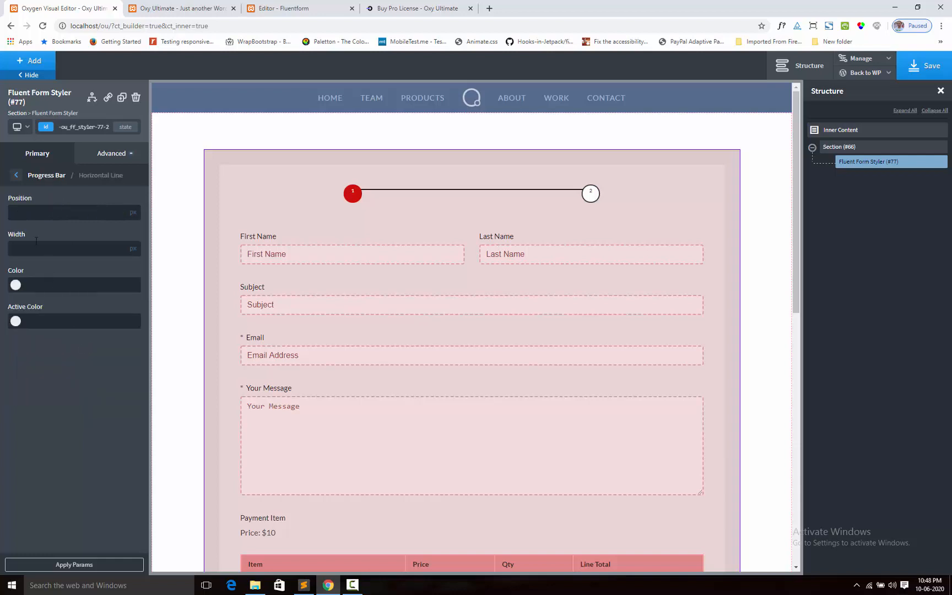
left_click(25, 216)
type("10")
key("BackSpace")
type("8")
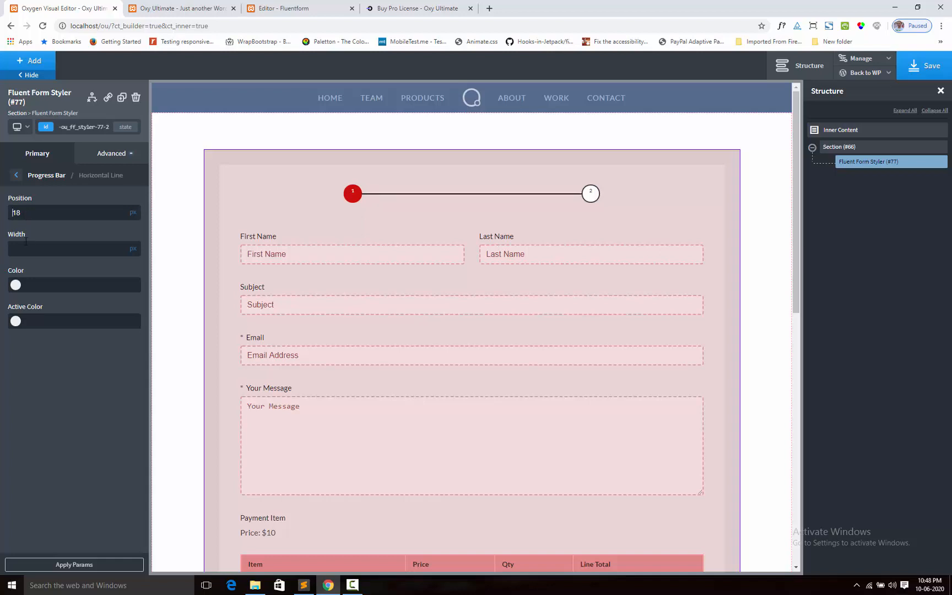
type("5")
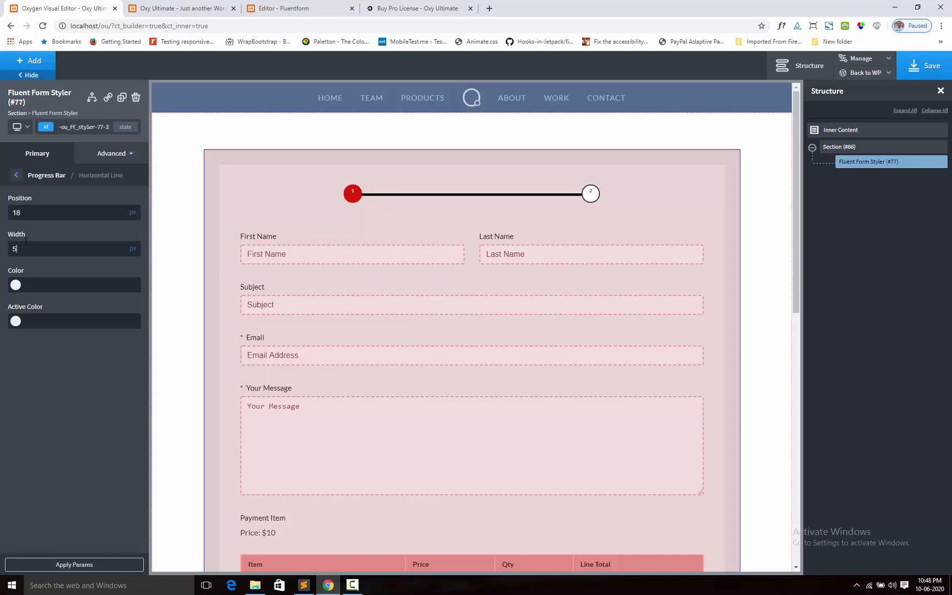
left_click(16, 285)
left_click(69, 315)
mouse_move(69, 315)
left_mouse_down()
mouse_move(71, 307)
mouse_move(73, 322)
left_mouse_up()
Adjust the horizontal line's width to 4 px and its position to 17 px
left_click(54, 251)
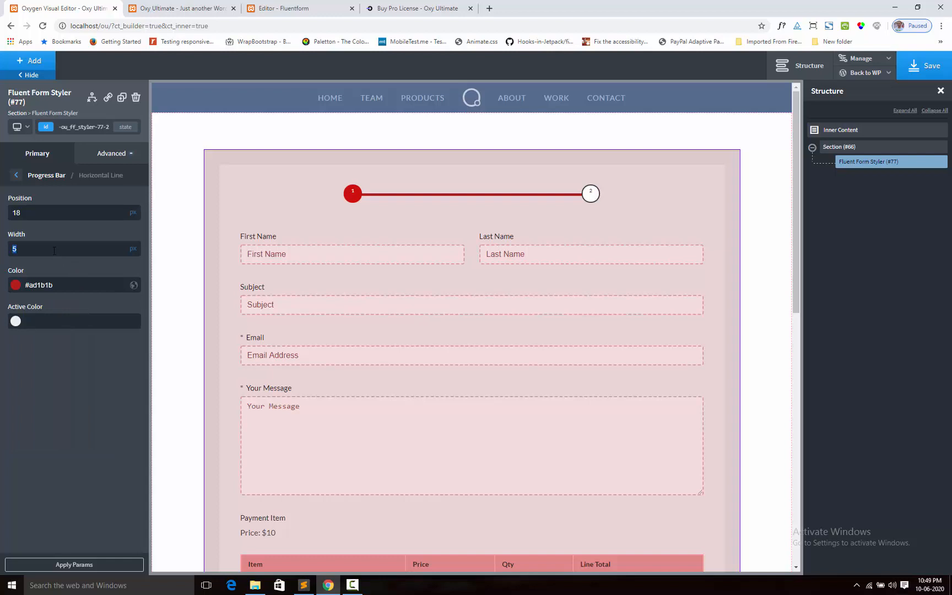
type("2")
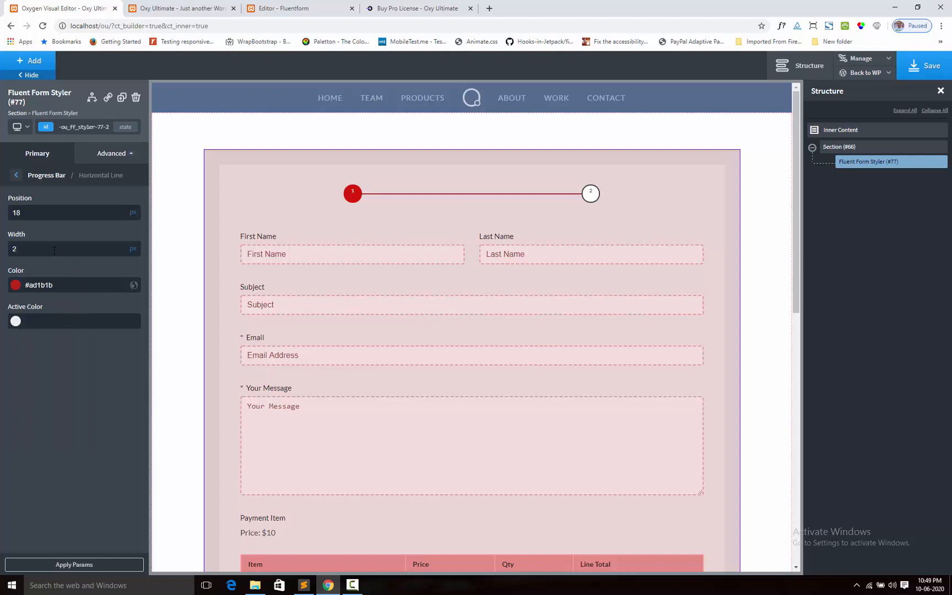
key("BackSpace")
type("4")
double_click(26, 217)
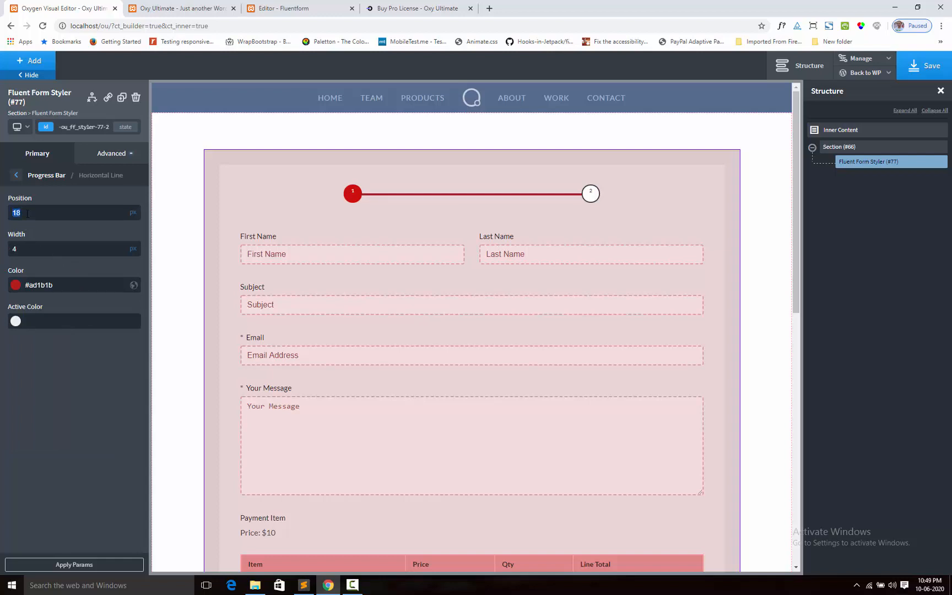
type("17")
key("Down")
key("Up")
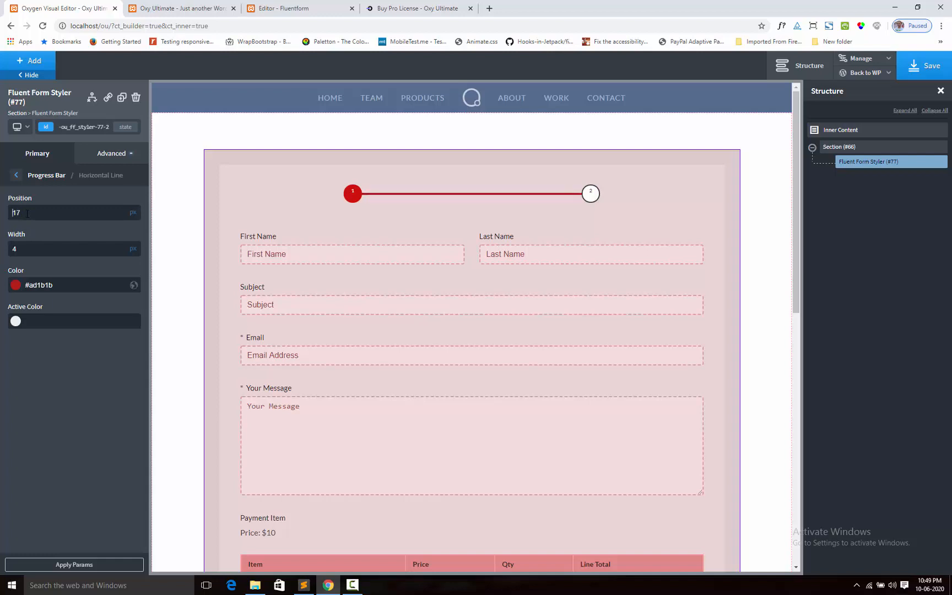
Set the horizontal line's active color to #141414
left_click(18, 325)
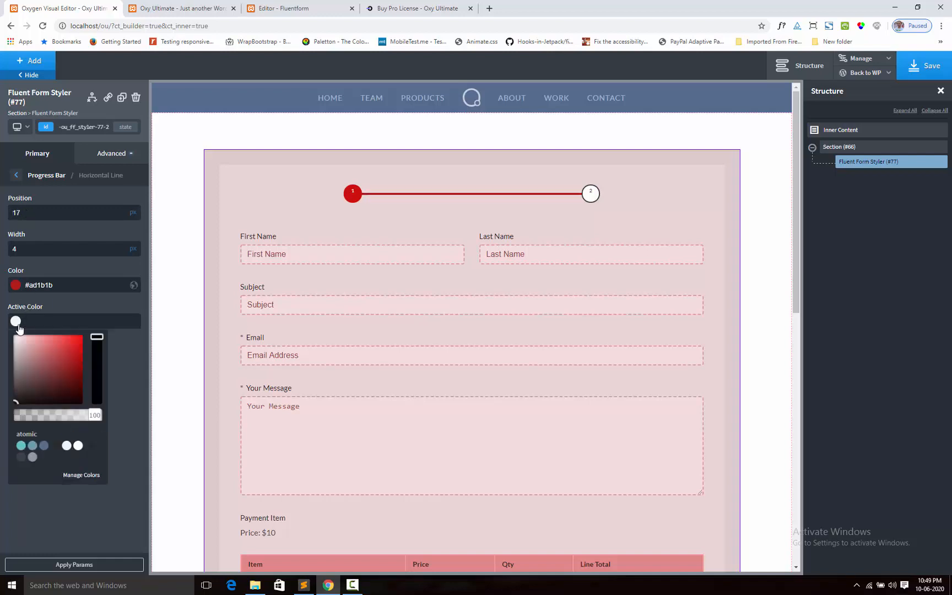
left_click(70, 349)
left_click_drag(69, 348, 13, 398)
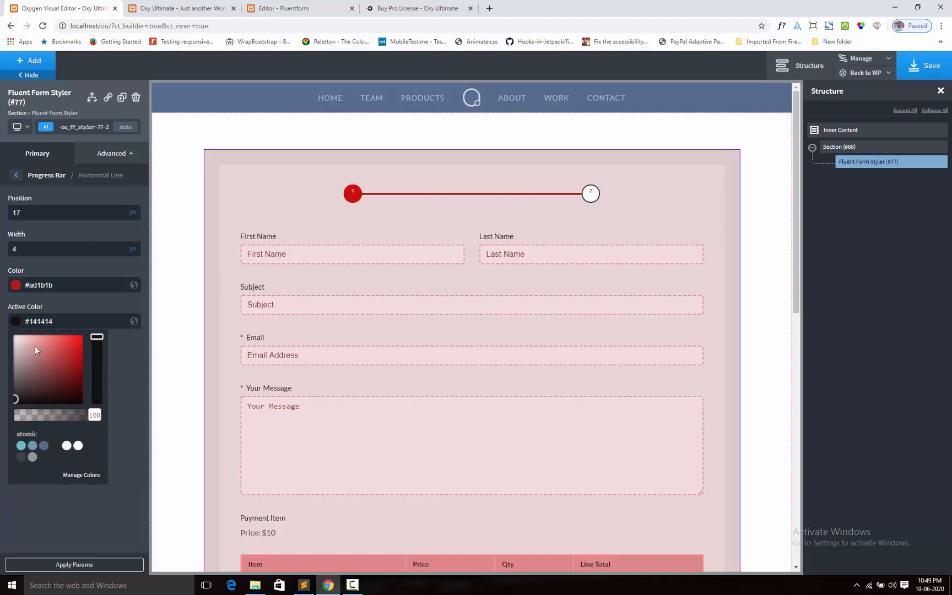
left_click(99, 310)
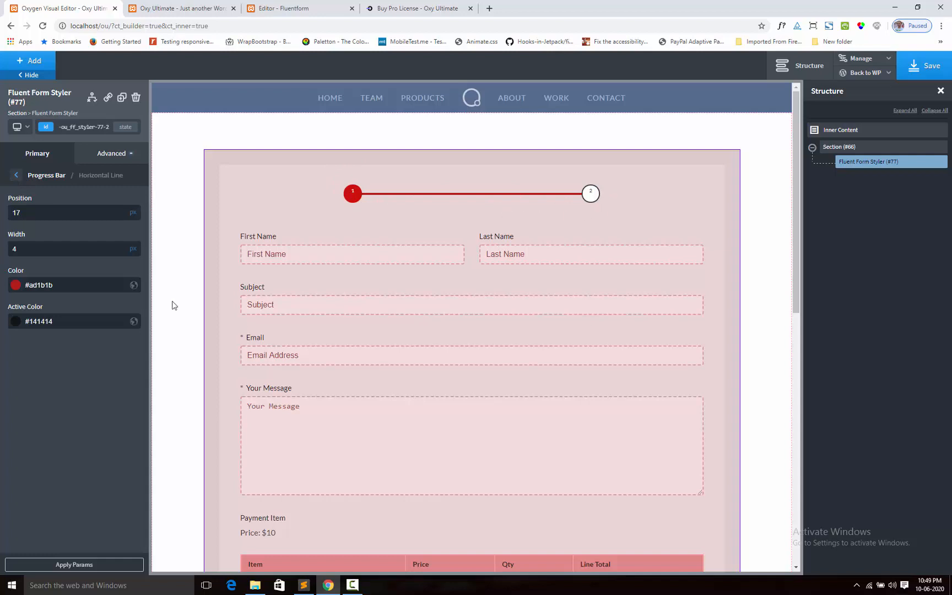
left_click(16, 176)
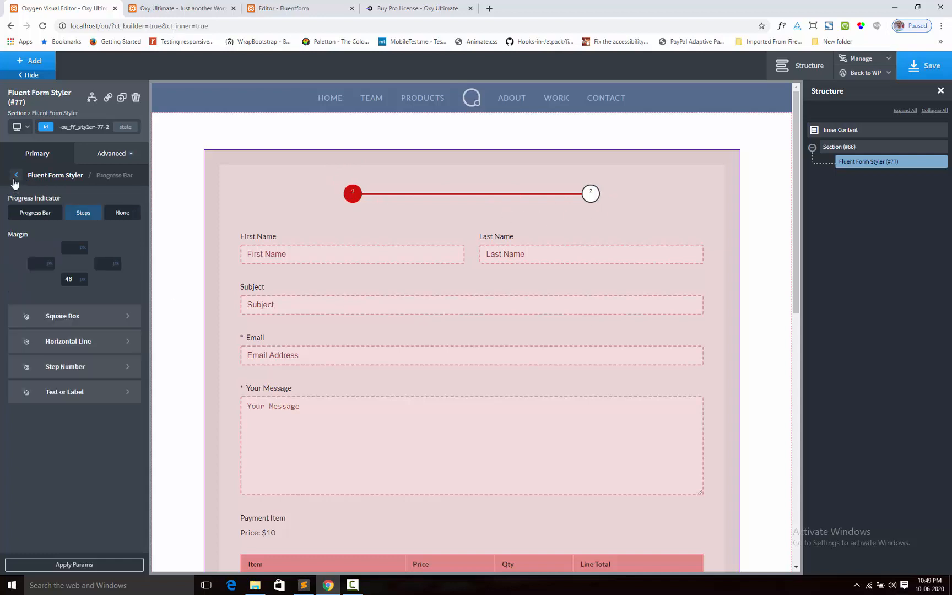
Set the step number's font size to 20 px and its line height to 1.5
left_click(63, 368)
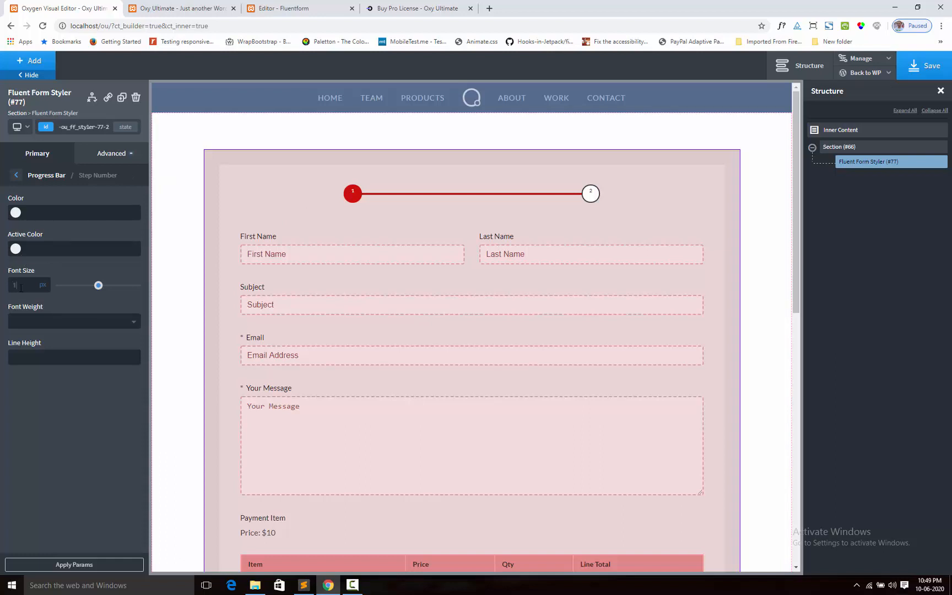
type("2")
key("Up")
type("2")
left_click_drag(72, 285, 75, 286)
type("1.5")
Set the step number's active color to #ffffff and return to the progress bar settings
left_click(15, 248)
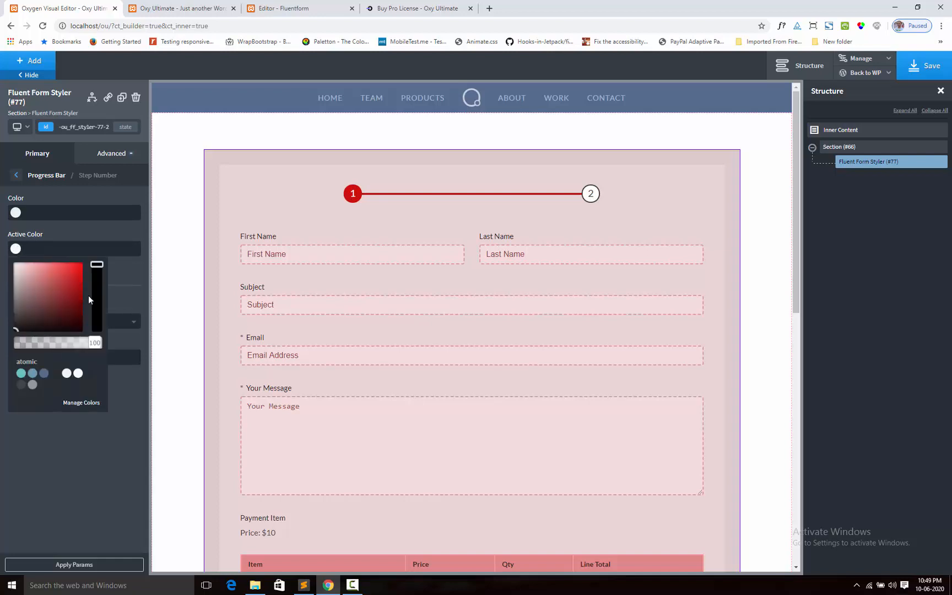
left_click_drag(97, 299, 100, 324)
left_click_drag(70, 282, 4, 258)
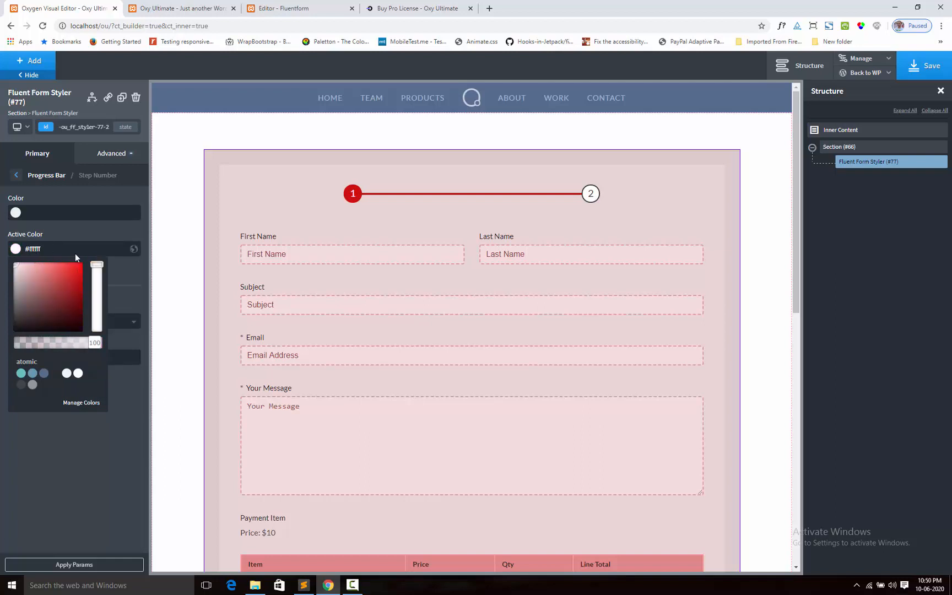
left_click(111, 236)
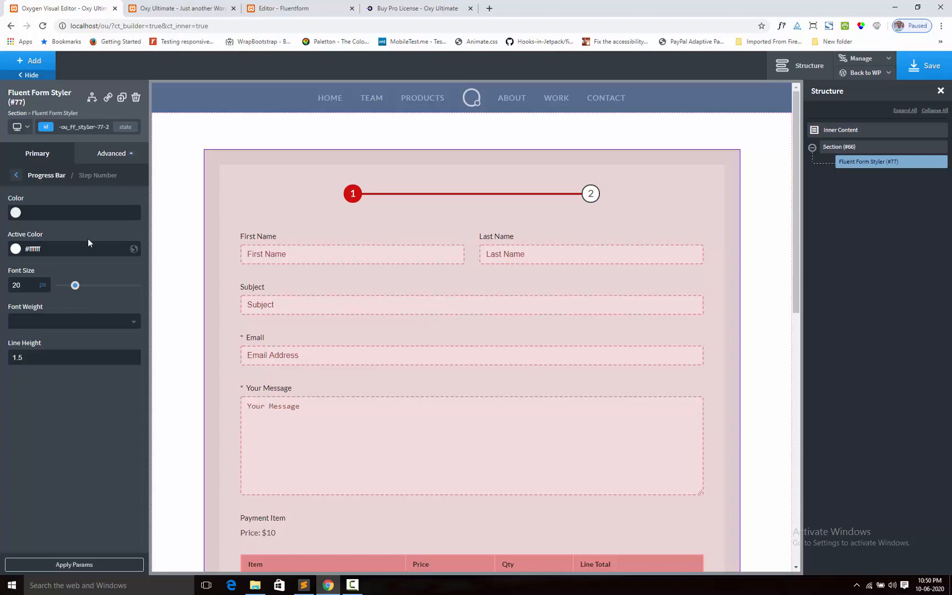
left_click(15, 175)
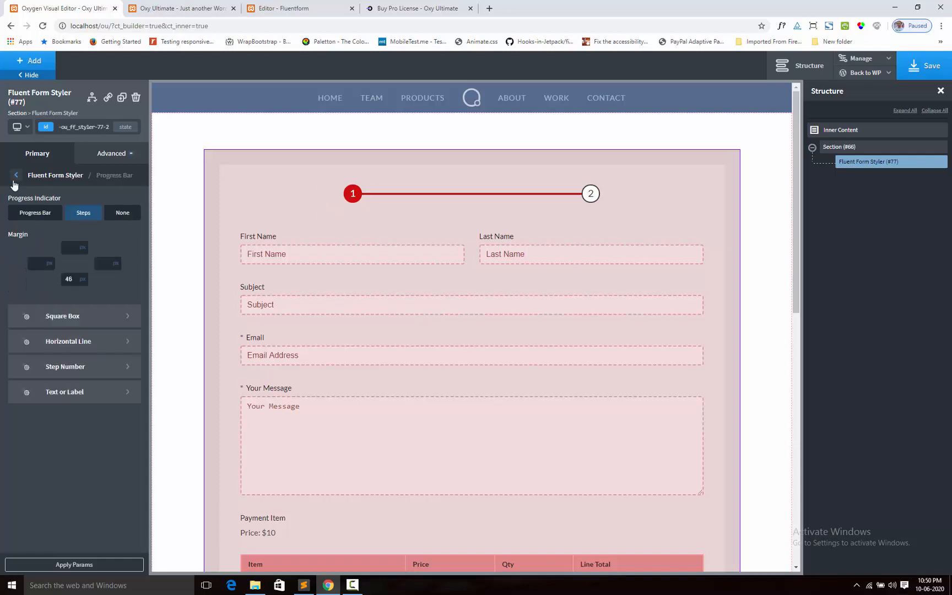
Check the step indicator's square box settings and open its text or label settings
left_click(61, 317)
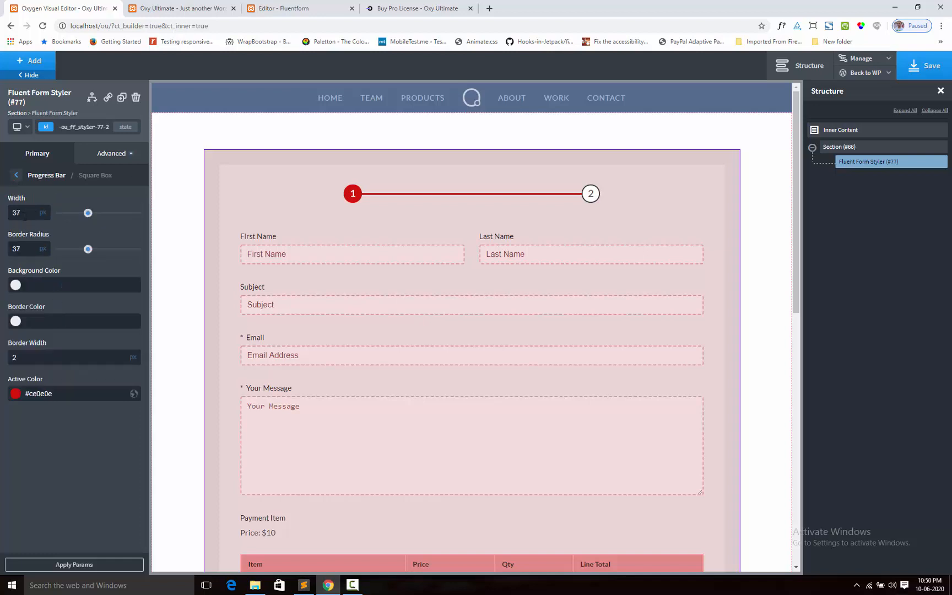
left_click(14, 183)
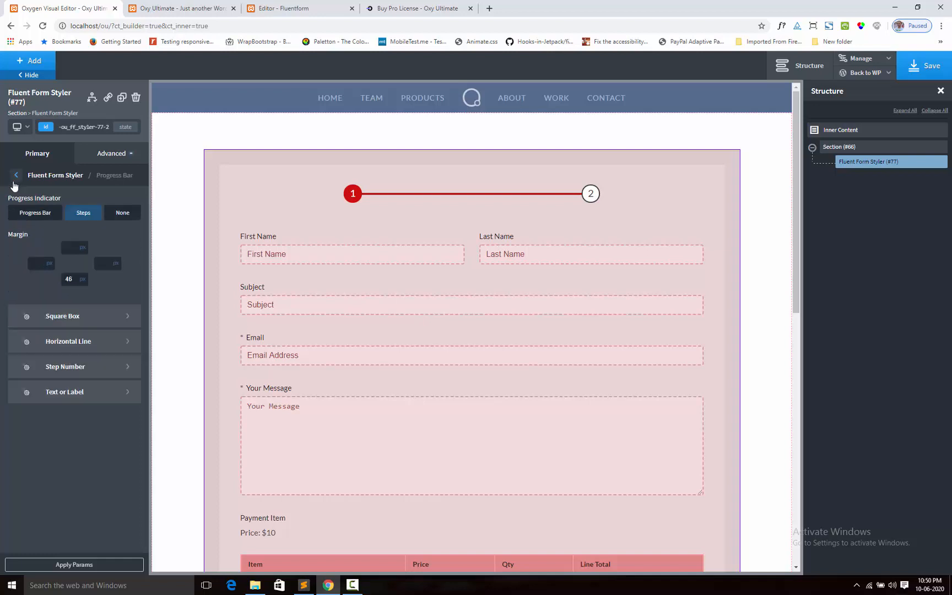
left_click(89, 399)
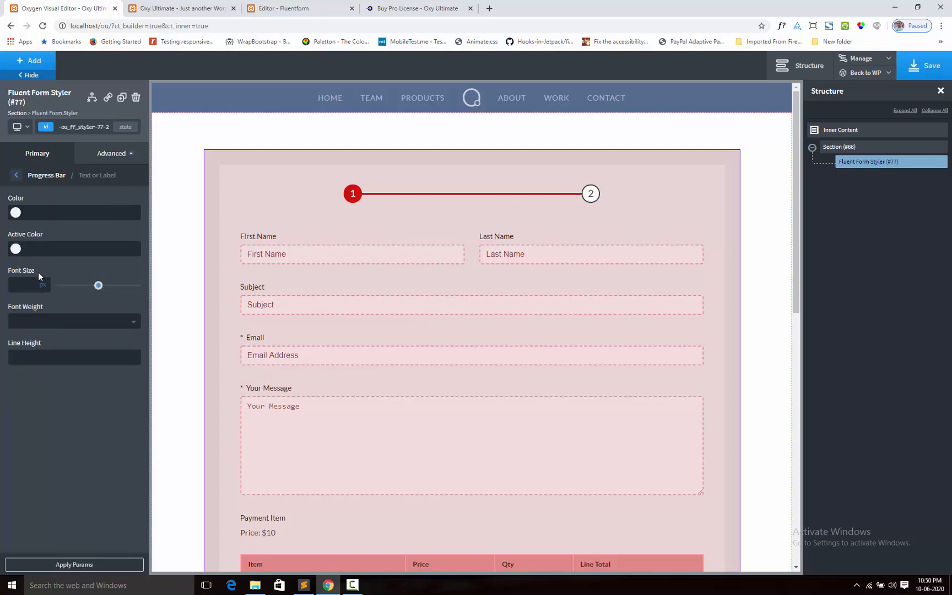
In the Fluent Forms editor, title the paging steps "My Step 1" and "My Step 2"
left_click(298, 10)
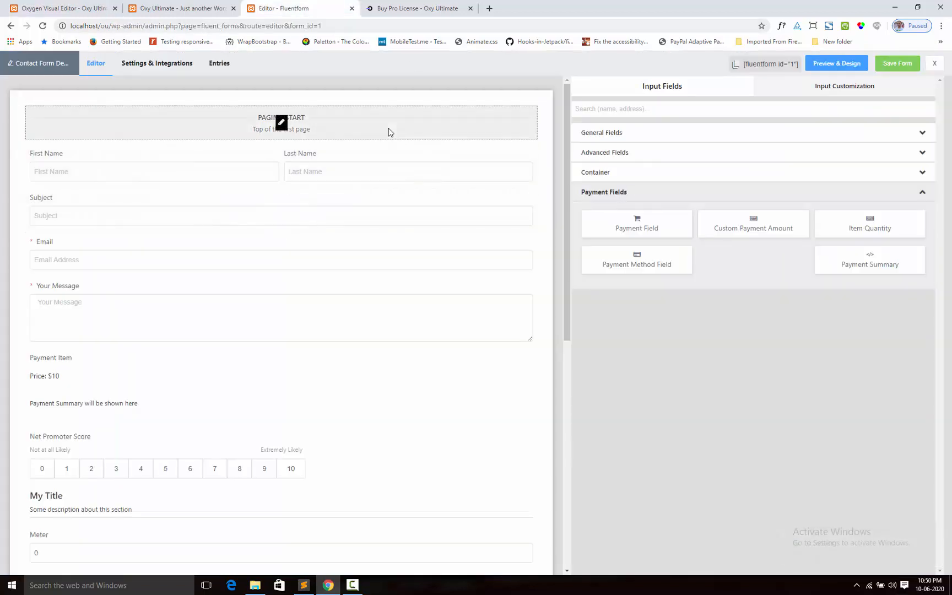
left_click(388, 132)
left_click(602, 222)
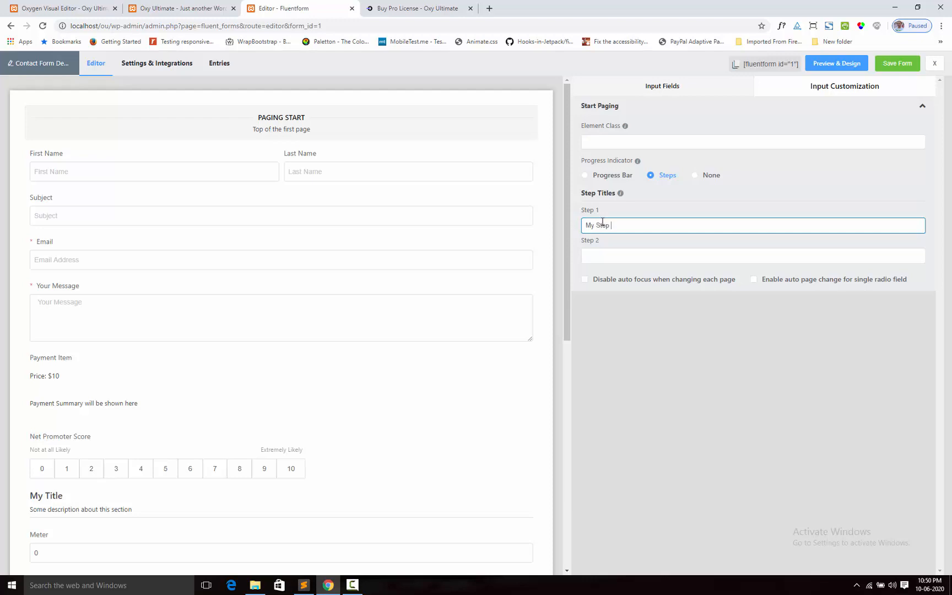
key("ctrl+a")
key("ctrl+c")
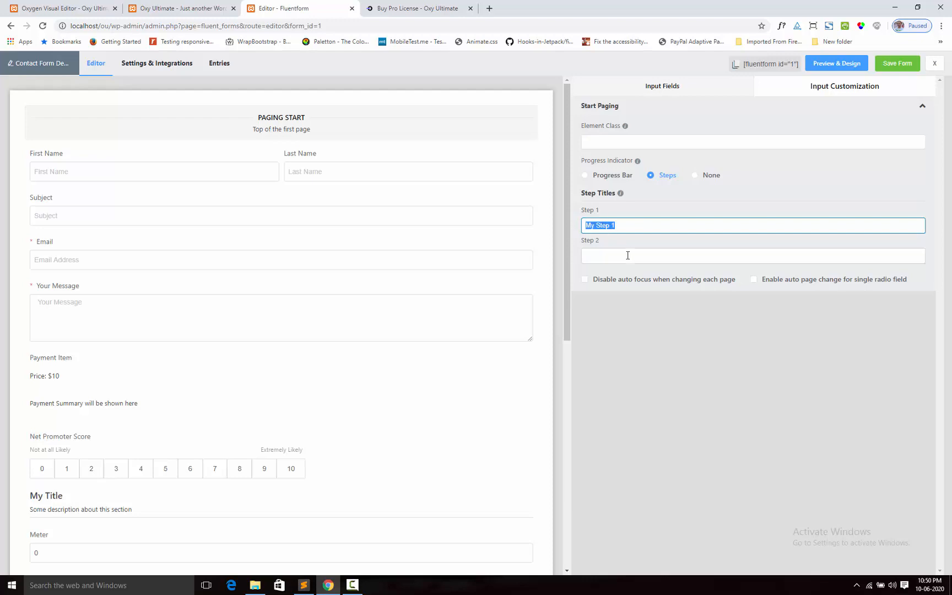
left_click(628, 255)
key("ctrl+v")
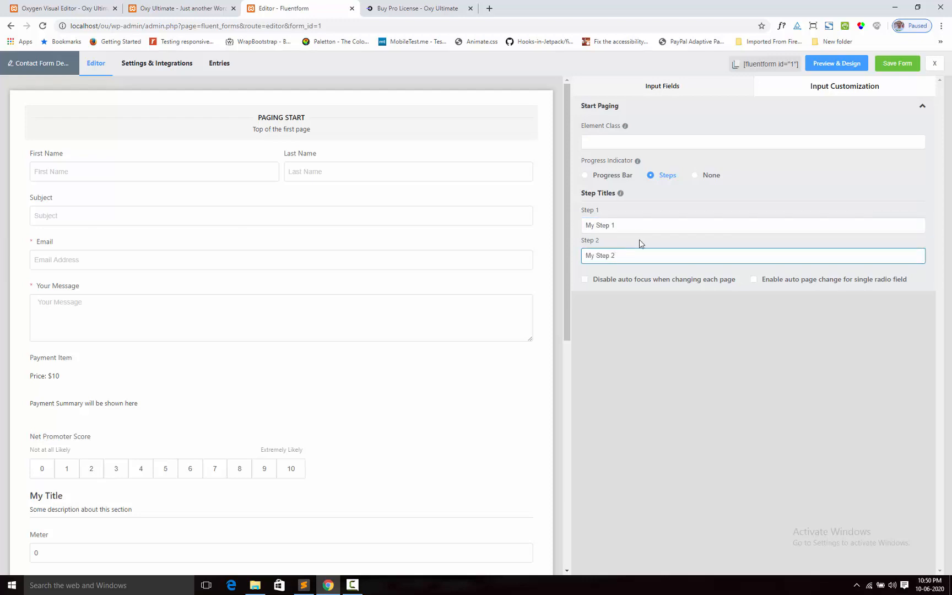
Save the form, switch back to the Oxygen editor and apply the params to refresh the form
left_click(894, 65)
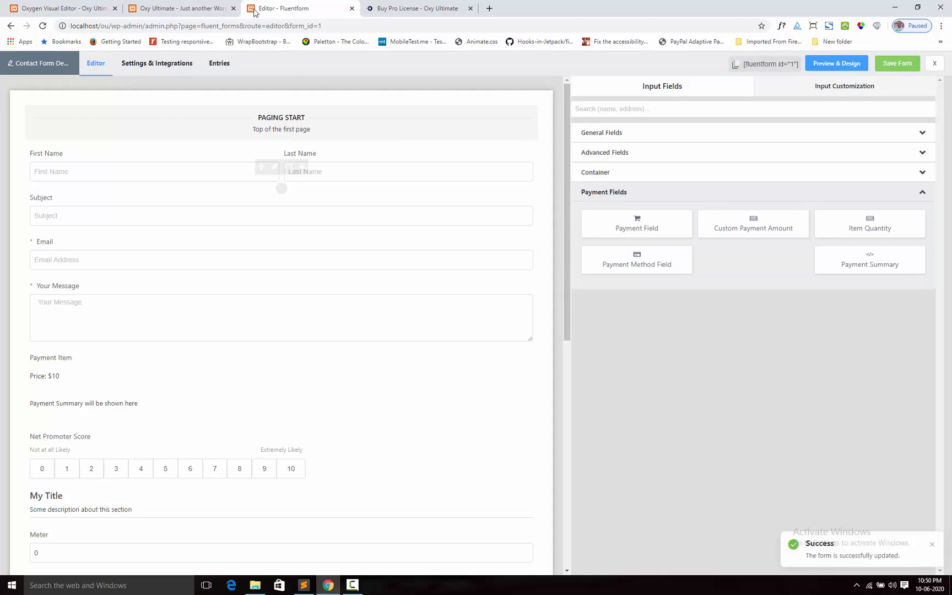
left_click(139, 7)
left_click(110, 6)
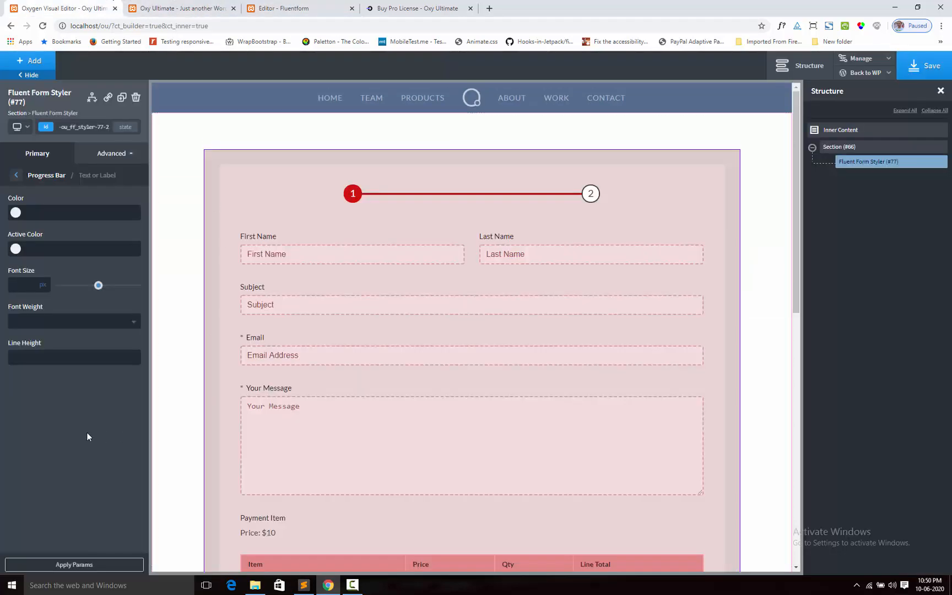
left_click(66, 568)
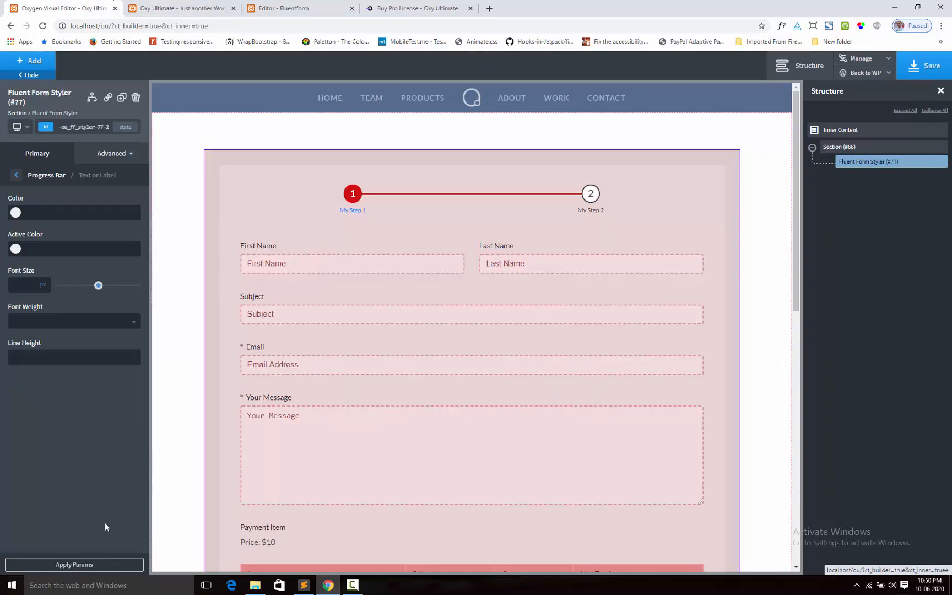
Set the step labels' text color to #c65757 and their font size to 22 px
left_click(15, 213)
mouse_move(60, 245)
left_mouse_down()
mouse_move(74, 239)
mouse_move(79, 259)
mouse_move(82, 248)
mouse_move(92, 282)
mouse_move(55, 248)
mouse_move(22, 250)
mouse_move(53, 242)
left_mouse_up()
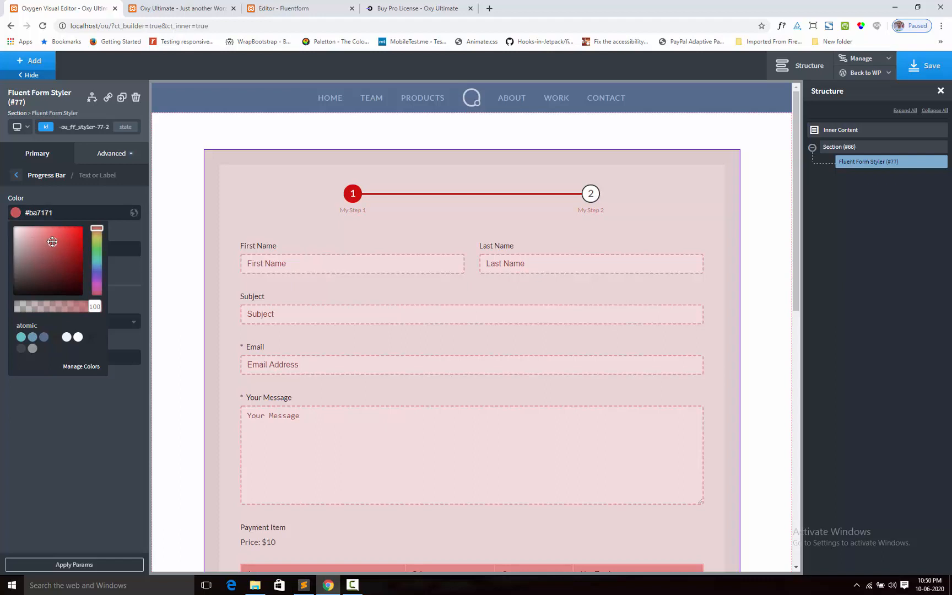
left_click(87, 193)
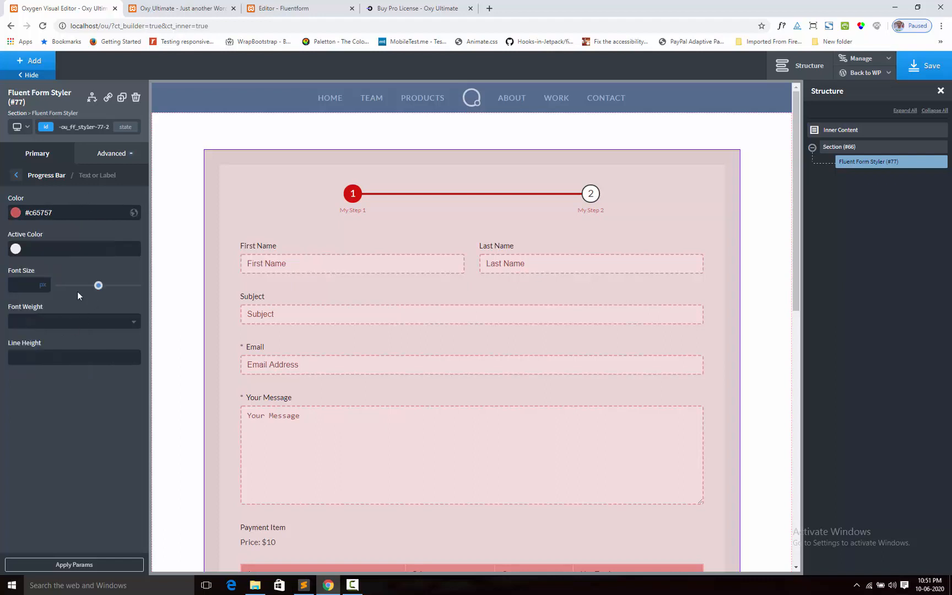
left_click(32, 285)
type("22")
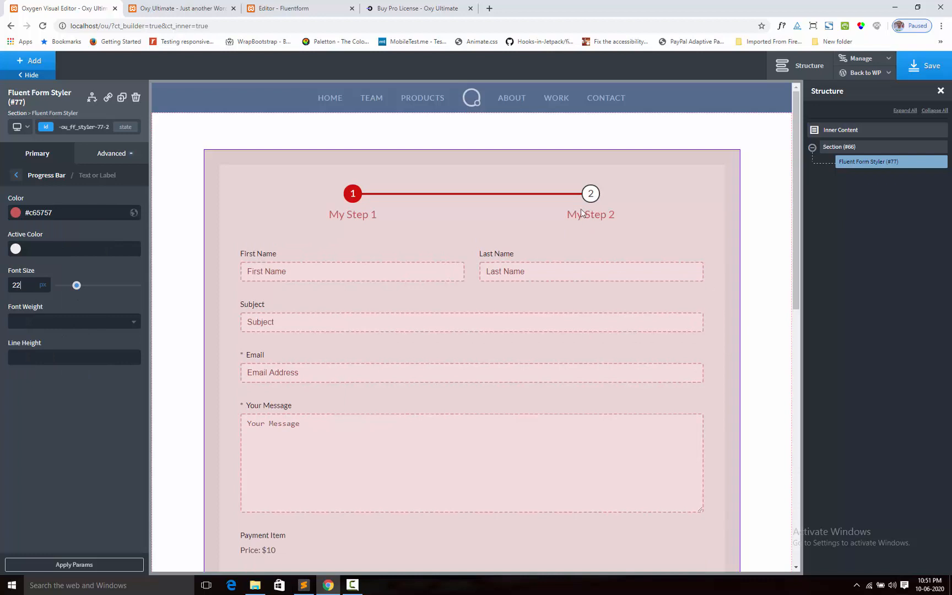
left_click(15, 175)
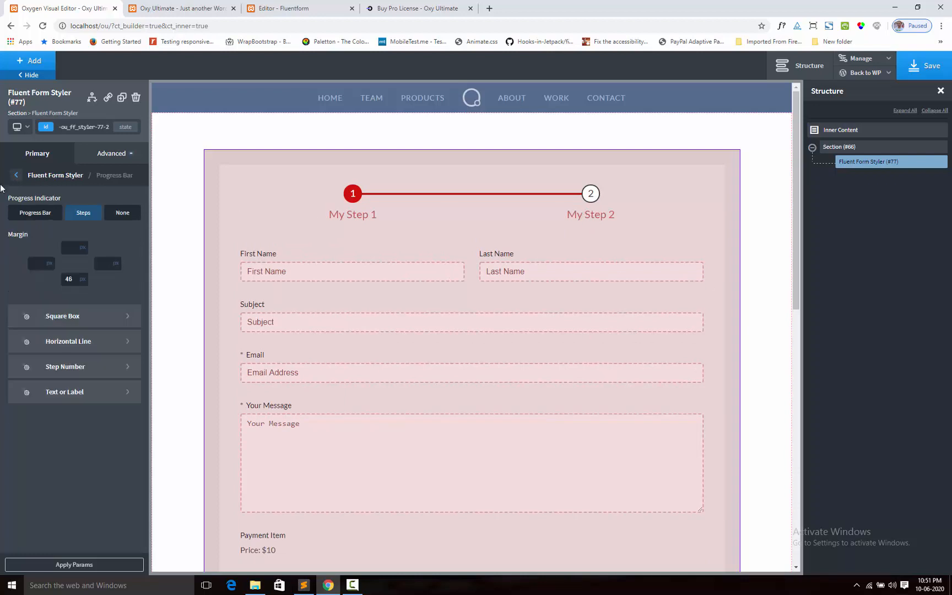
Reduce the square box's border radius so the step boxes have only slightly rounded corners
left_click(87, 318)
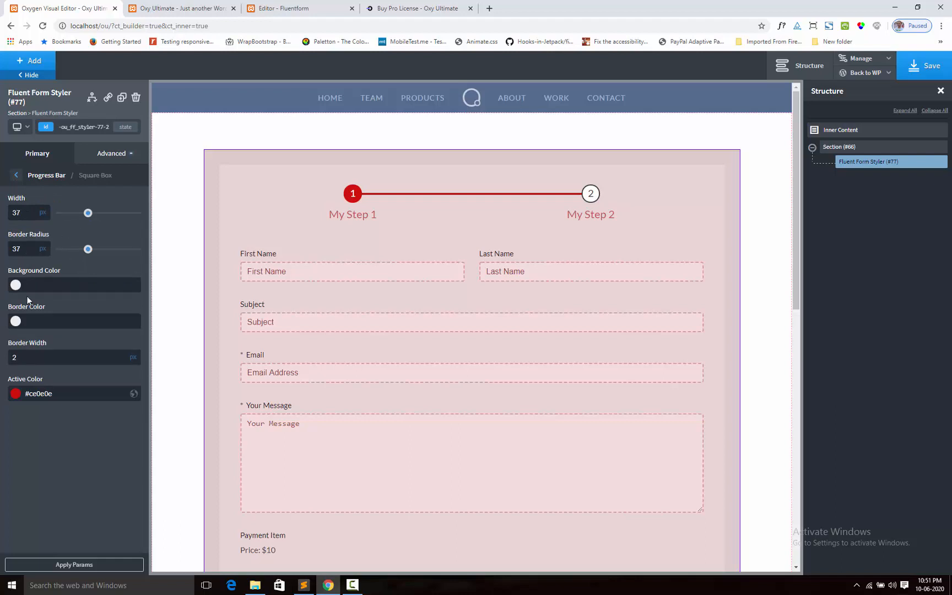
left_click_drag(88, 249, 66, 258)
left_click(27, 155)
Open the submit button settings and try to advance the form preview to its second step
scroll(90, 369, "down", 2)
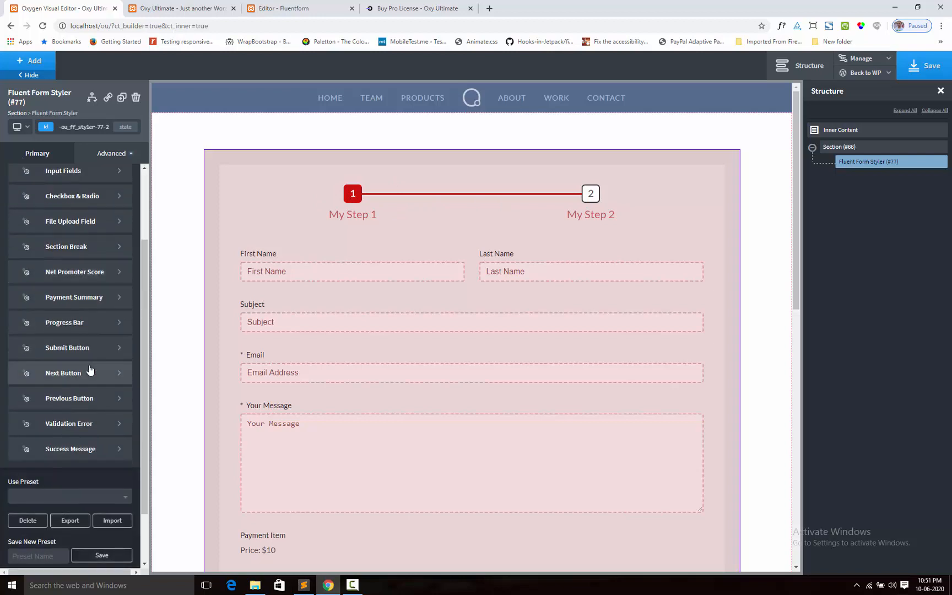
left_click(62, 347)
scroll(367, 310, "down", 9)
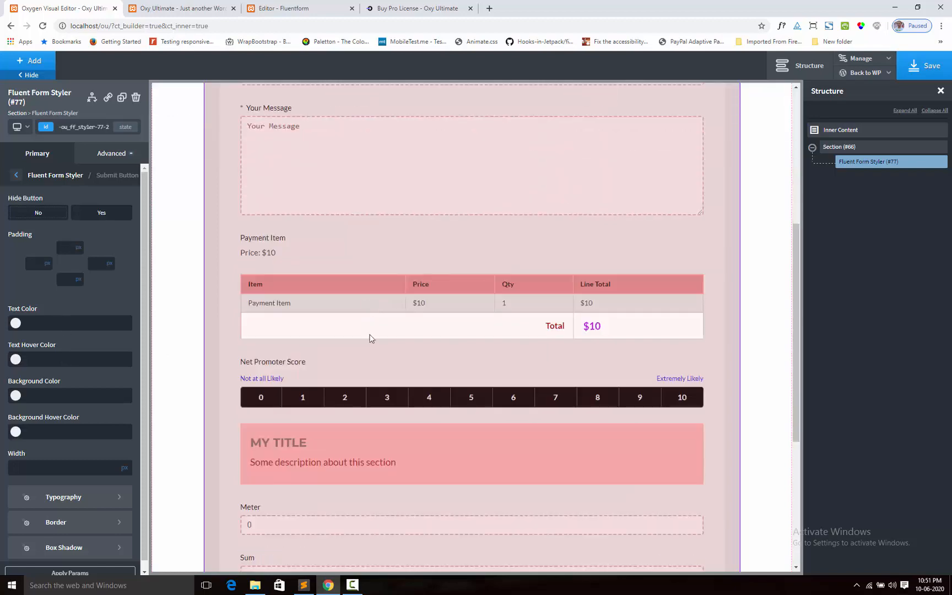
scroll(369, 339, "down", 2)
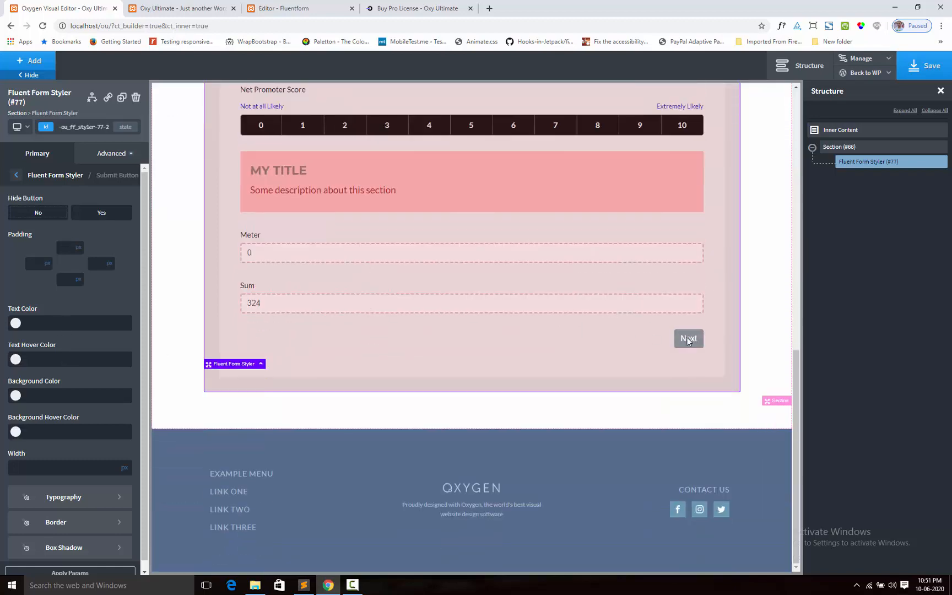
scroll(486, 342, "up", 10)
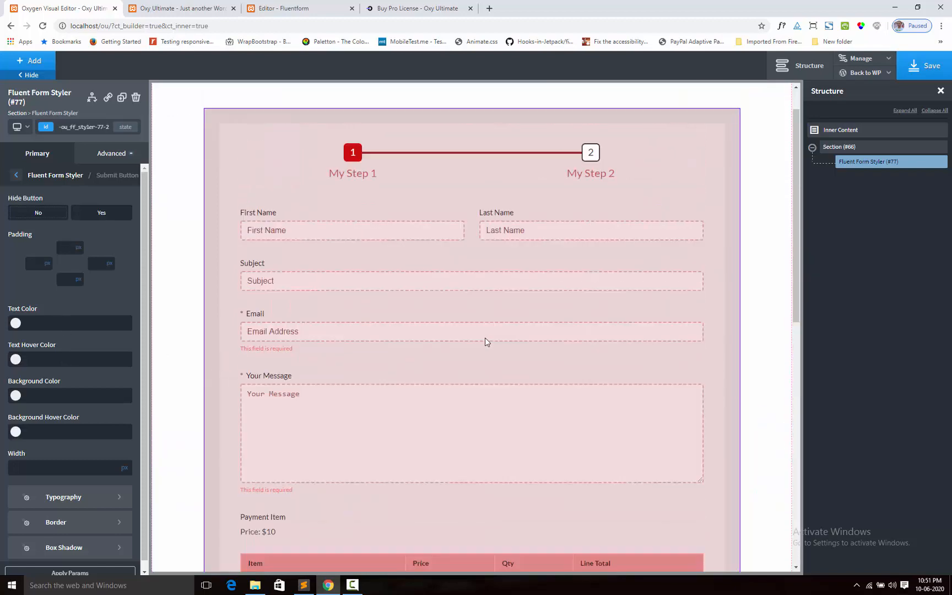
Fill in the form's name and e-mail fields and enter "ewrwerw" as the message
left_click(306, 334)
left_click(308, 360)
left_click(319, 411)
type("ewrwerw")
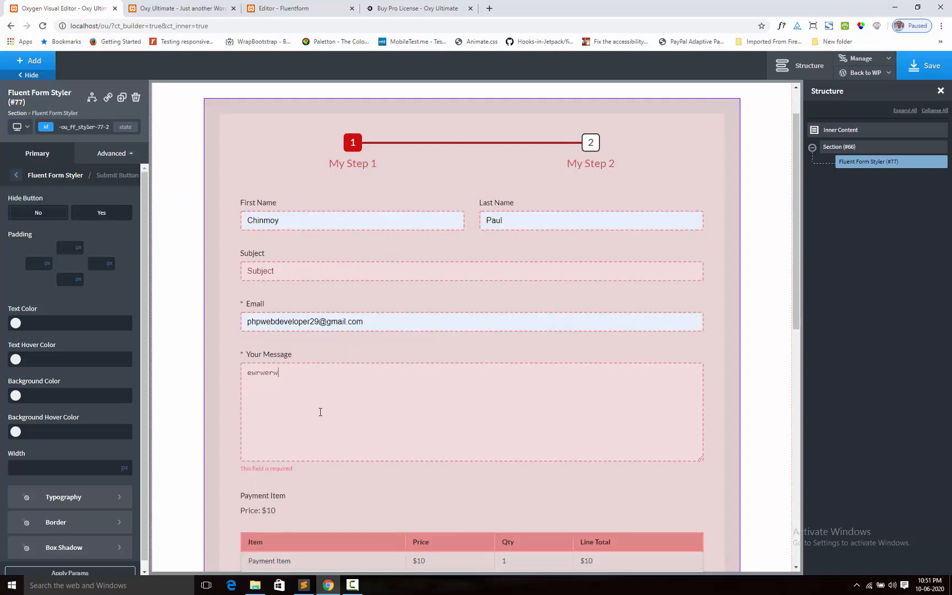
Advance the filled-in form preview to its second step and bring the submit button into view
scroll(321, 412, "down", 7)
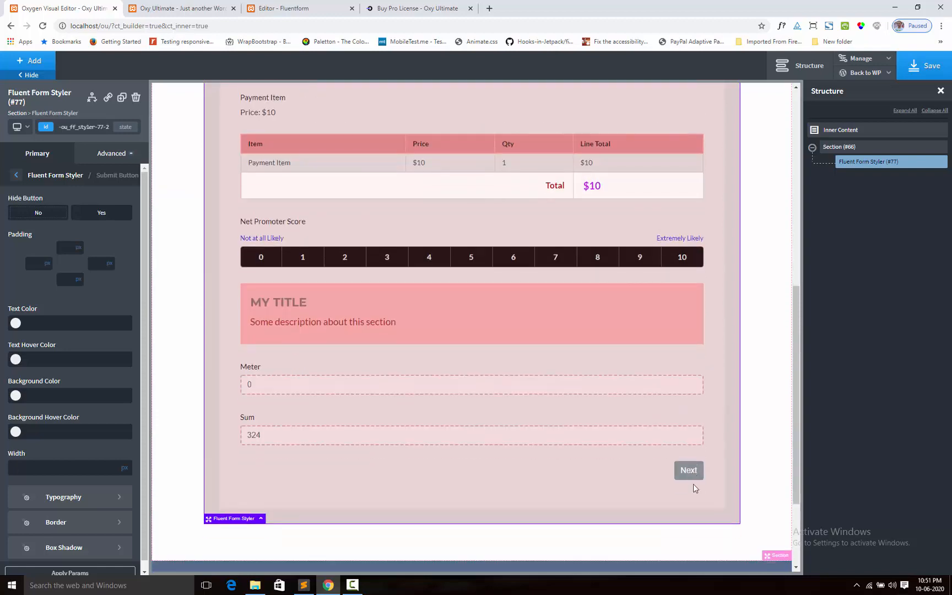
scroll(557, 380, "up", 7)
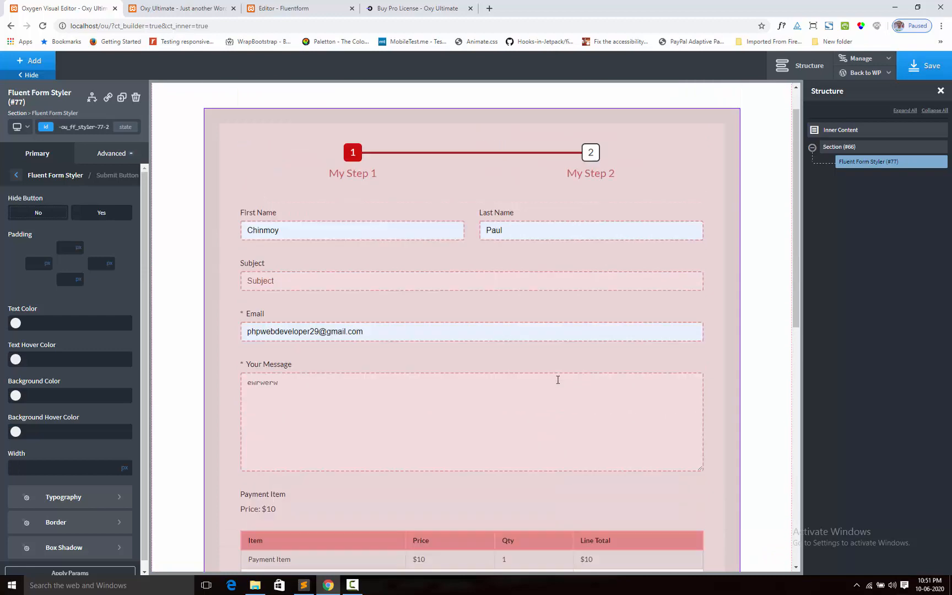
scroll(557, 379, "down", 6)
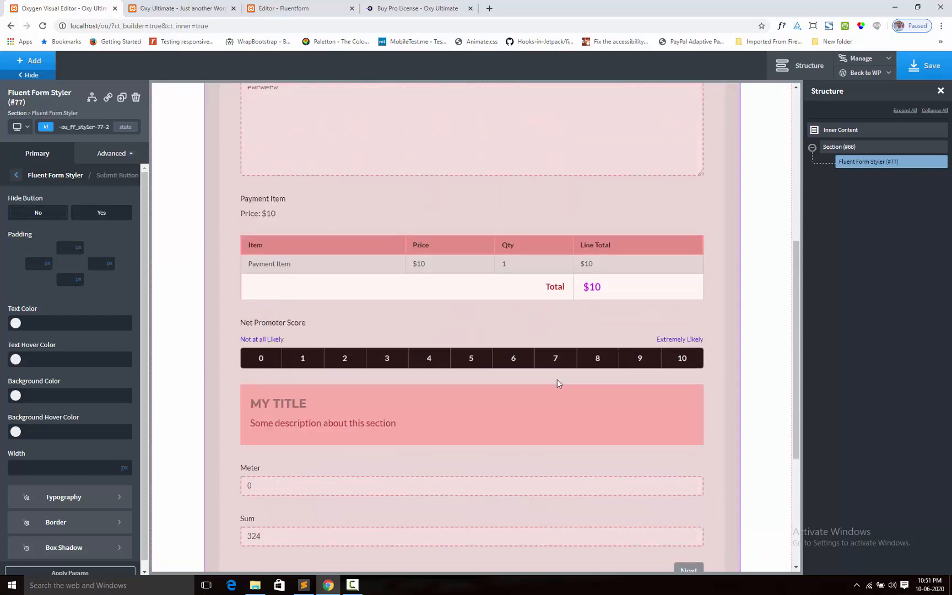
scroll(558, 384, "down", 1)
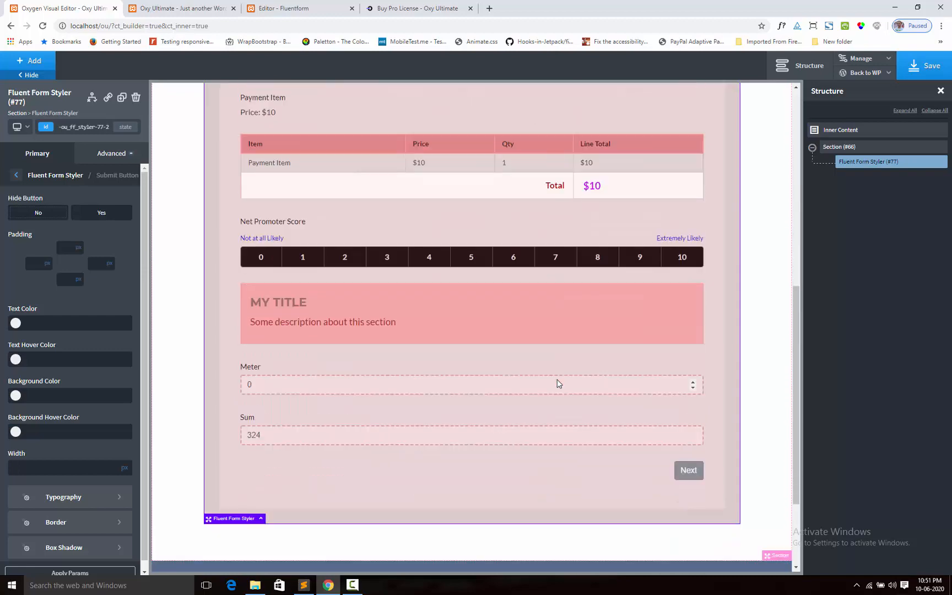
left_click(688, 470)
scroll(622, 419, "down", 2)
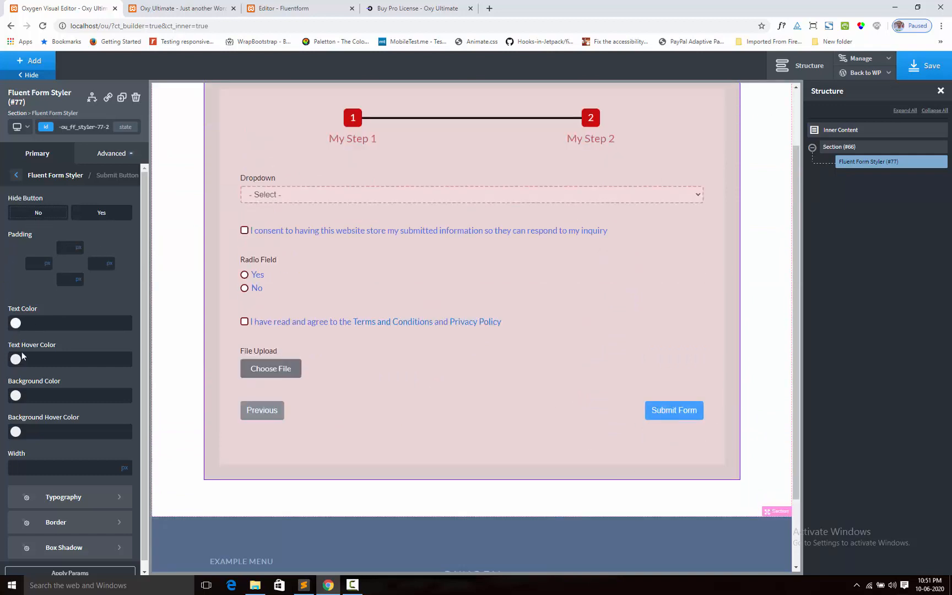
Set the submit button's background color to #e54949
left_click(16, 395)
left_click(61, 417)
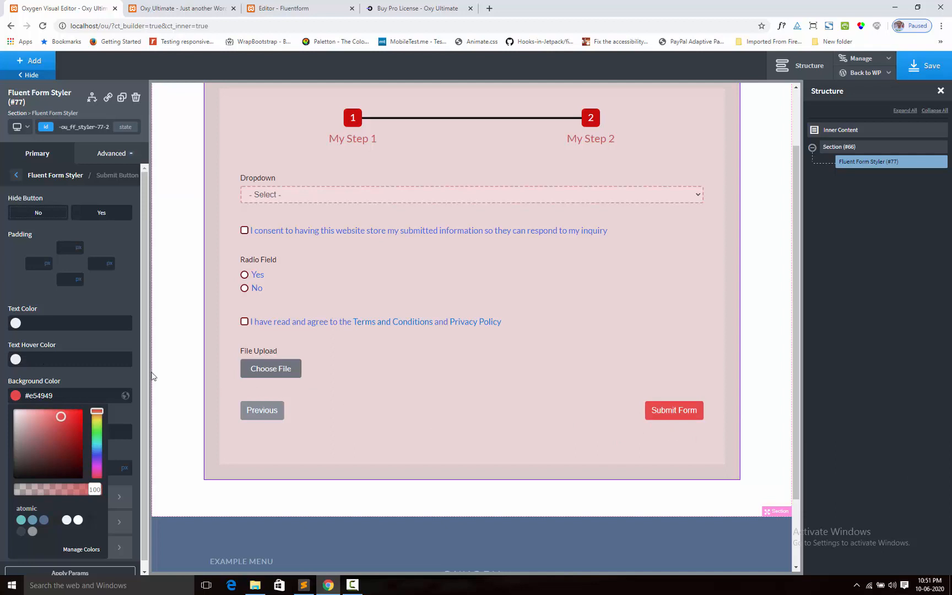
left_click(79, 338)
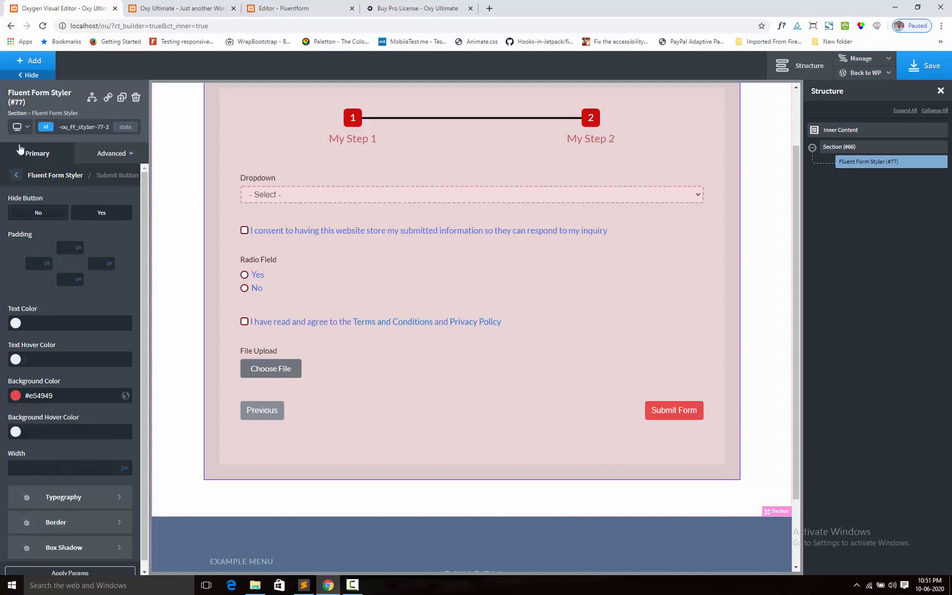
Set the previous button's background color to #e58b8b
left_click(16, 177)
scroll(66, 319, "down", 3)
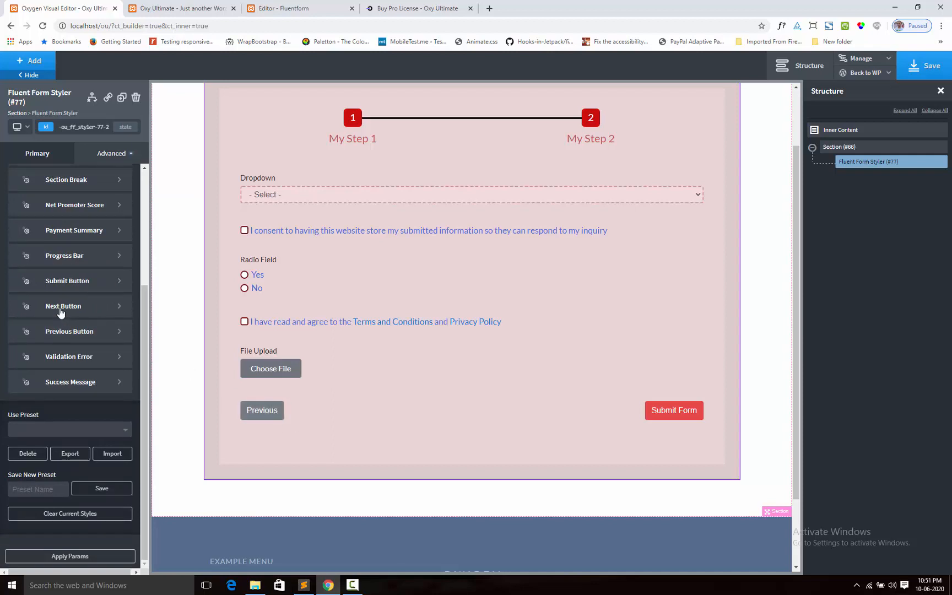
left_click(73, 331)
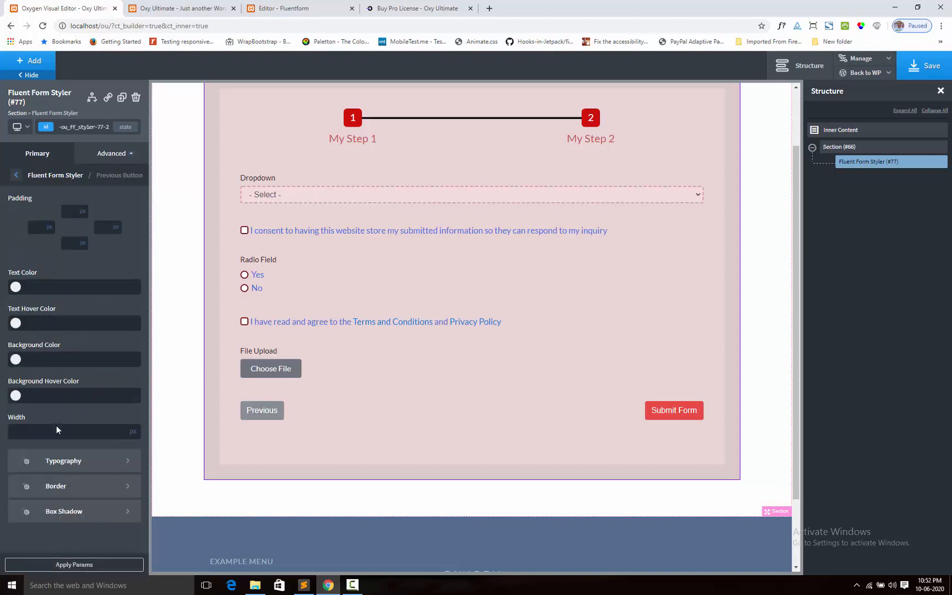
left_click(16, 395)
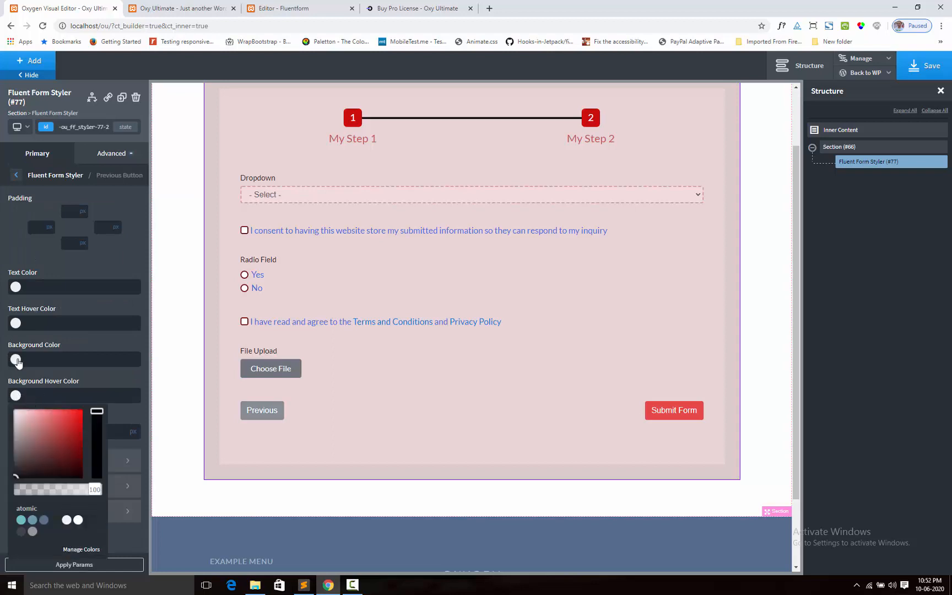
left_click(16, 359)
mouse_move(63, 386)
left_mouse_down()
mouse_move(54, 377)
mouse_move(40, 388)
mouse_move(41, 380)
left_mouse_up()
left_click(92, 349)
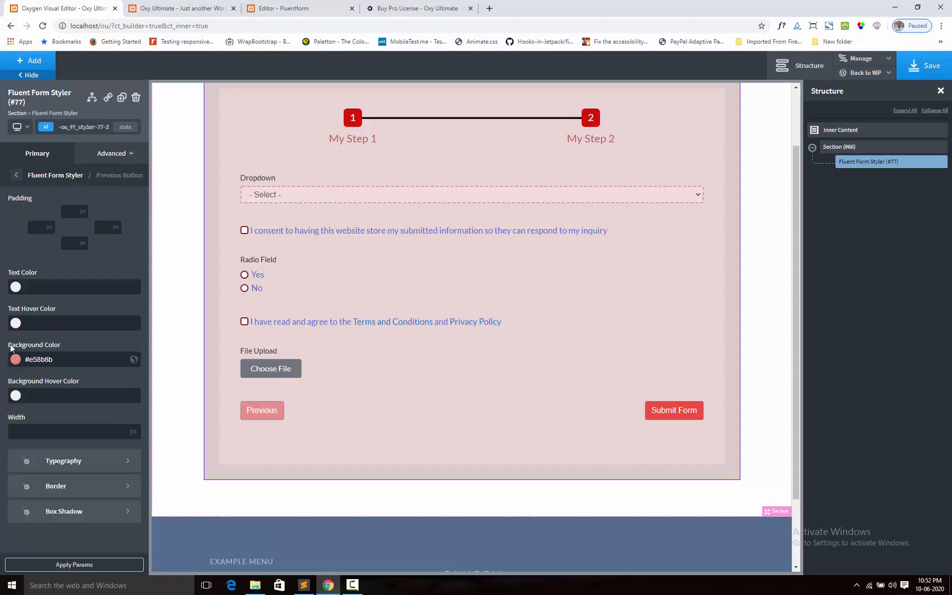
left_click(16, 175)
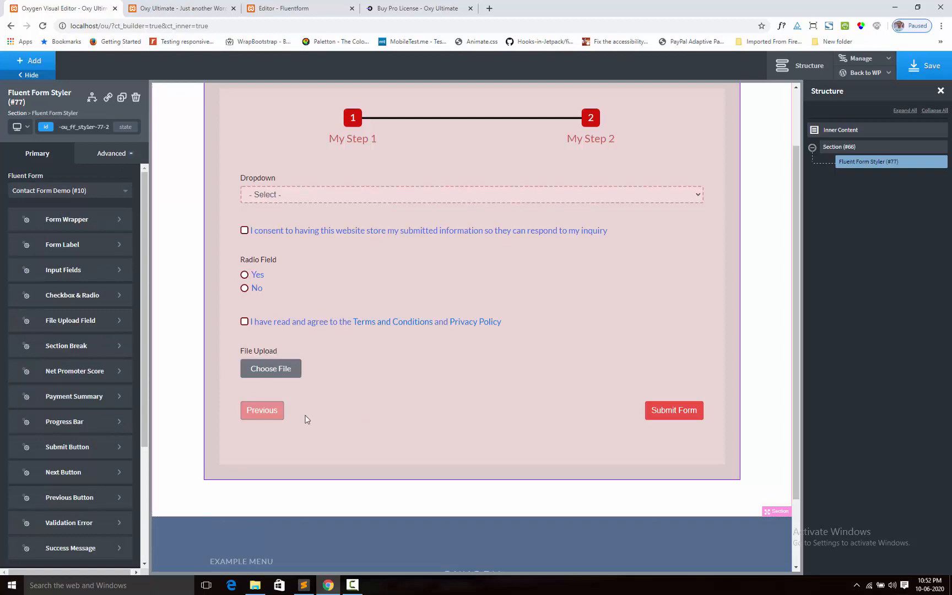
Return the form preview to its first step and bring its Next button into view
left_click(253, 408)
scroll(571, 432, "down", 4)
scroll(658, 508, "down", 5)
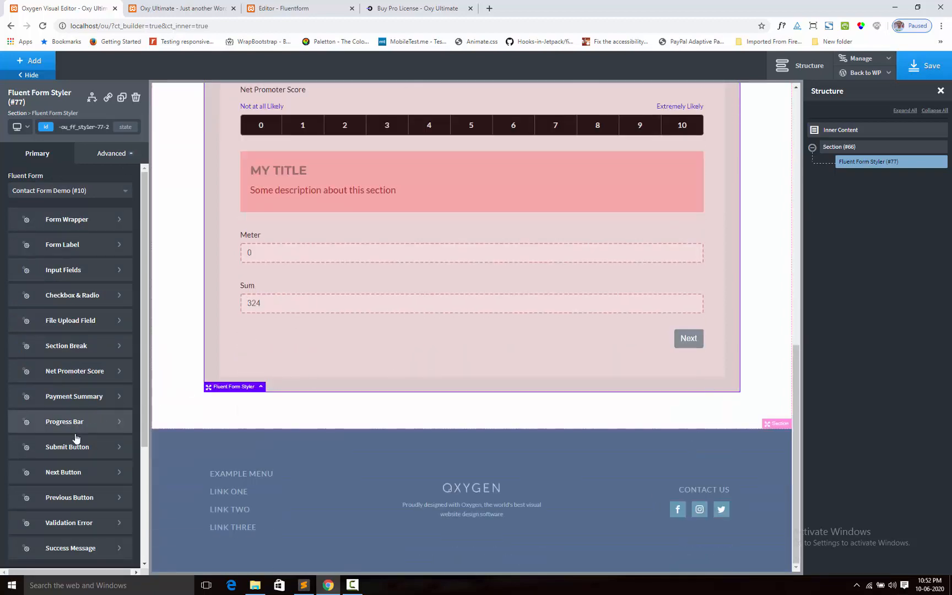
Set the Next button's background color to #0e770e
left_click(77, 478)
left_click(15, 359)
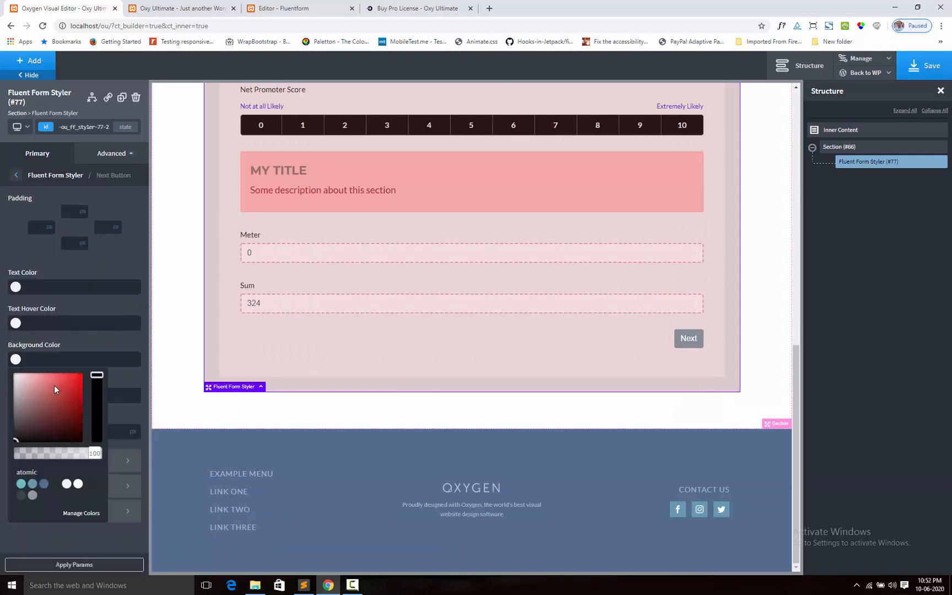
left_click(54, 380)
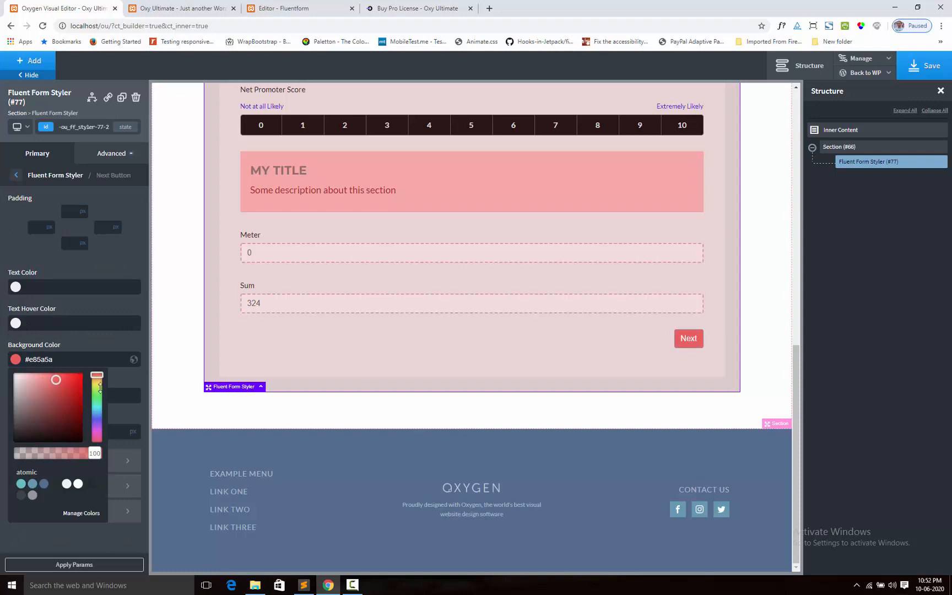
mouse_move(97, 376)
left_mouse_down()
mouse_move(97, 396)
mouse_move(75, 380)
mouse_move(77, 432)
mouse_move(75, 405)
left_mouse_up()
left_click(77, 383)
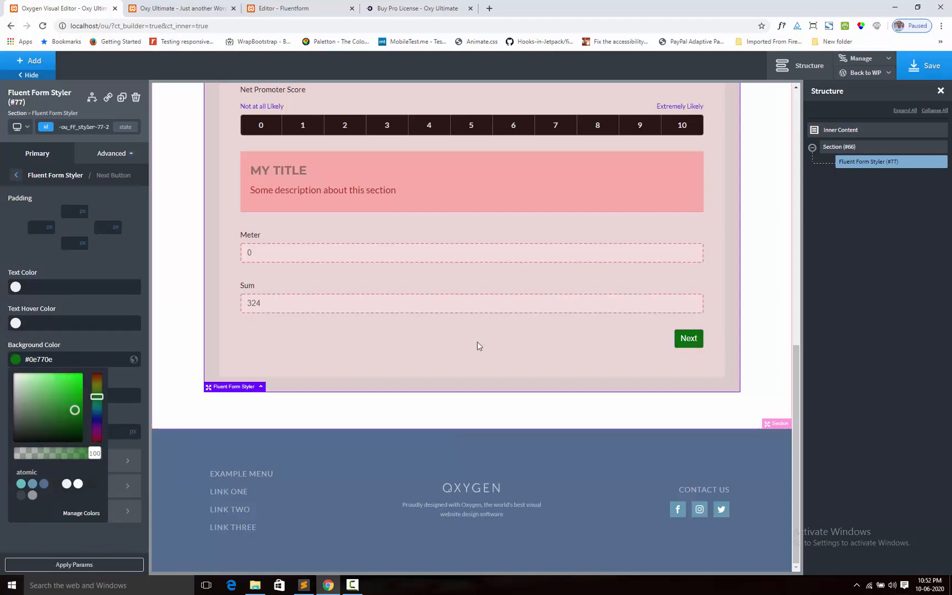
left_click(41, 206)
left_click(17, 177)
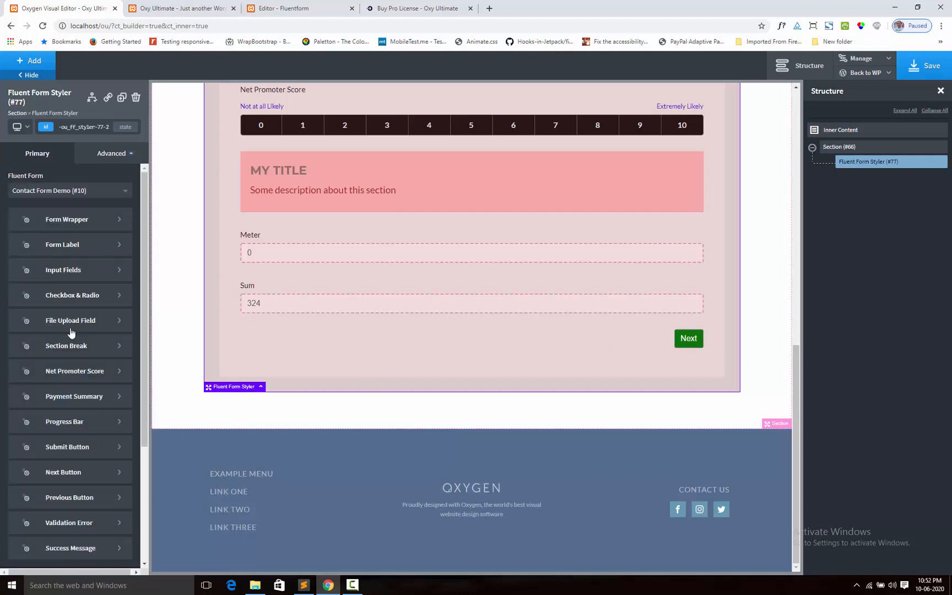
Check the restyled navigation buttons by advancing the form preview to its second step and going back
scroll(77, 340, "down", 3)
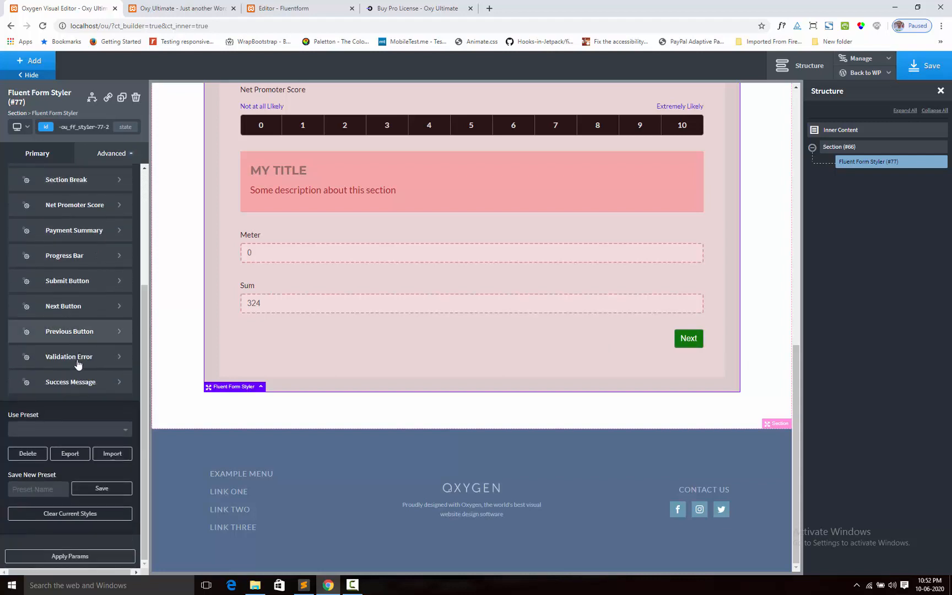
left_click(690, 339)
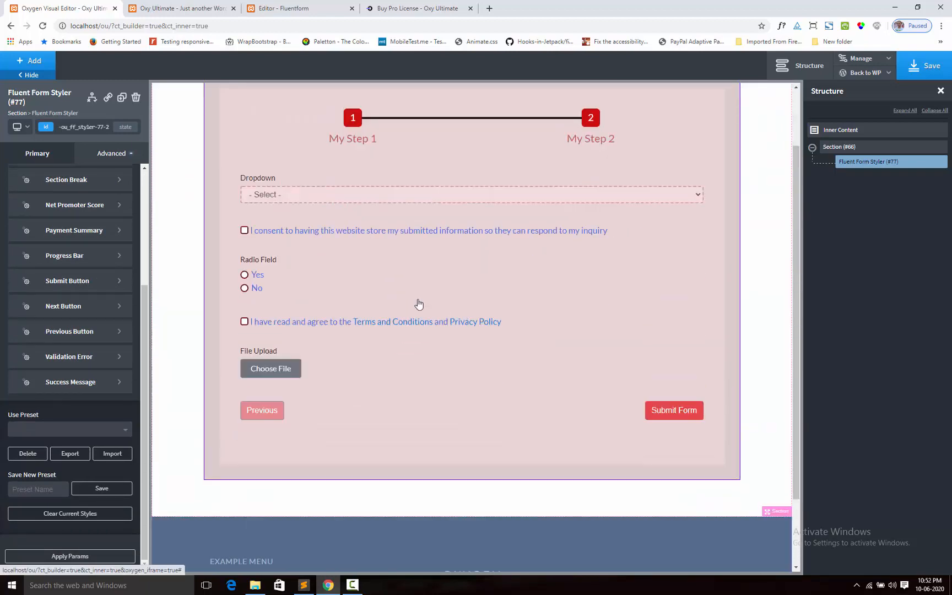
left_click(265, 408)
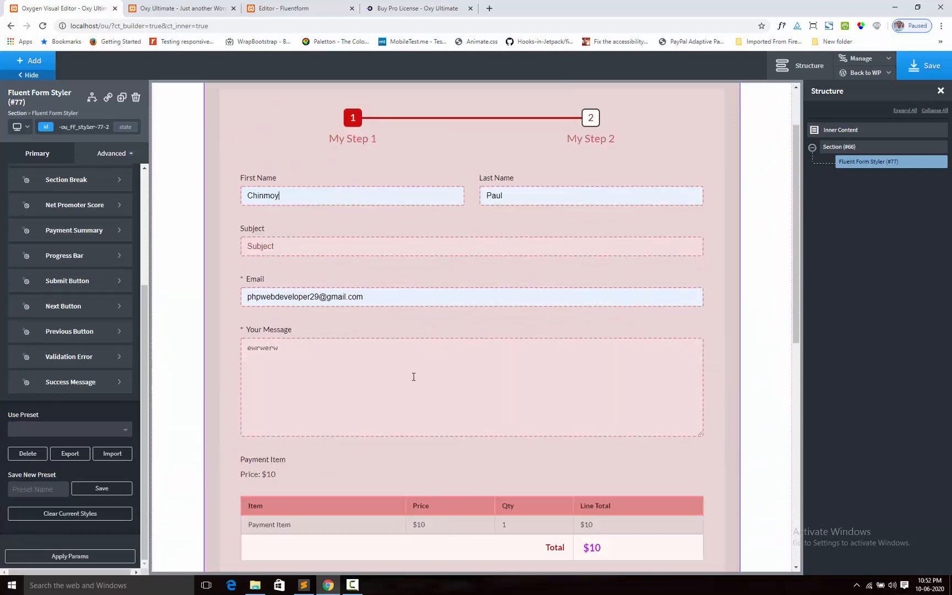
Reset the form preview to blank fields and try to advance it to trigger the validation errors
left_click(277, 372)
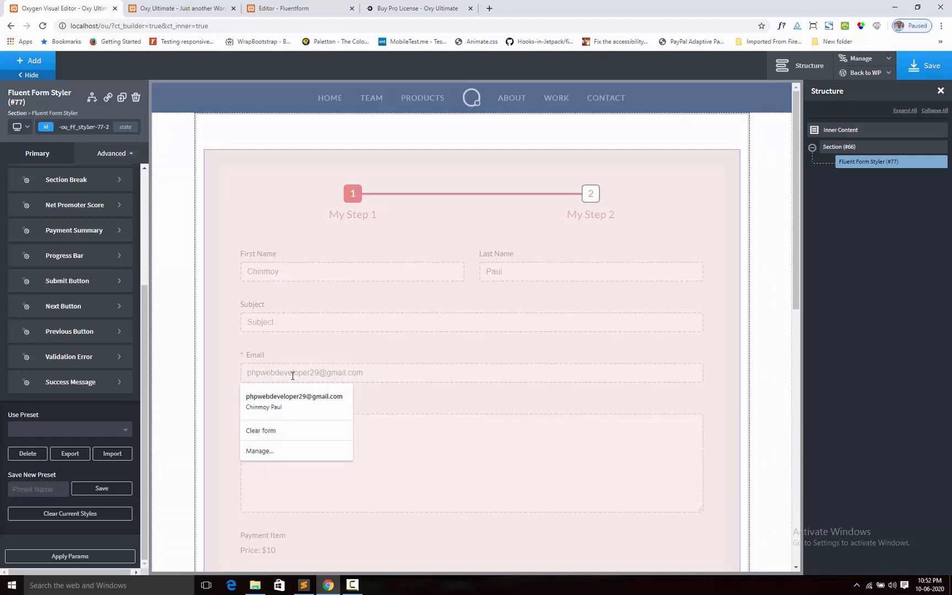
left_click(292, 375)
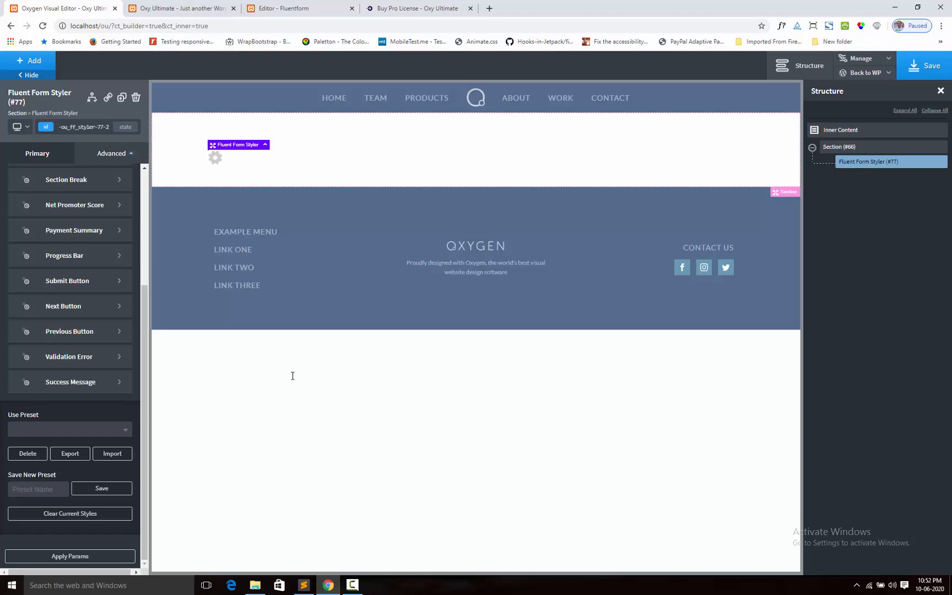
scroll(293, 376, "down", 3)
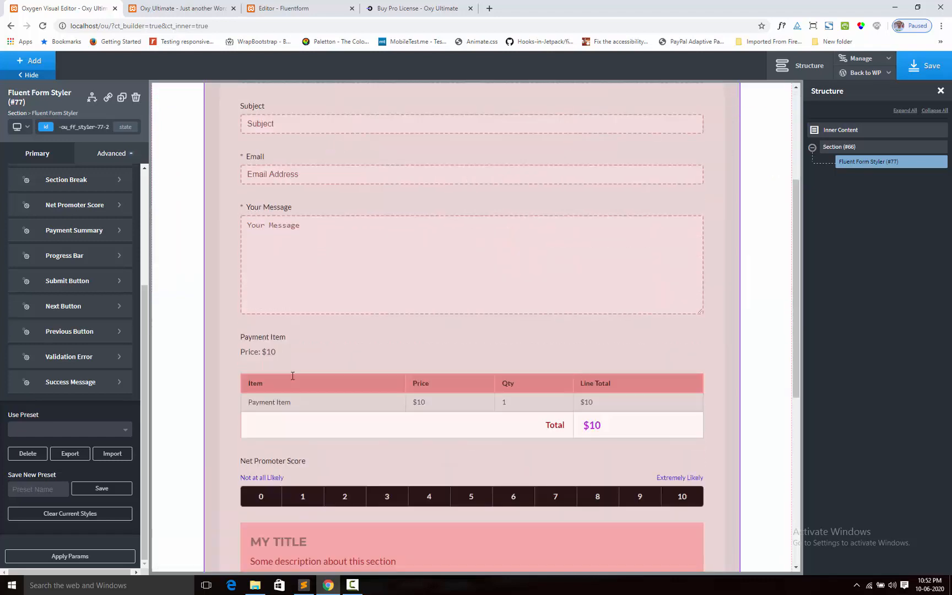
scroll(291, 352, "down", 3)
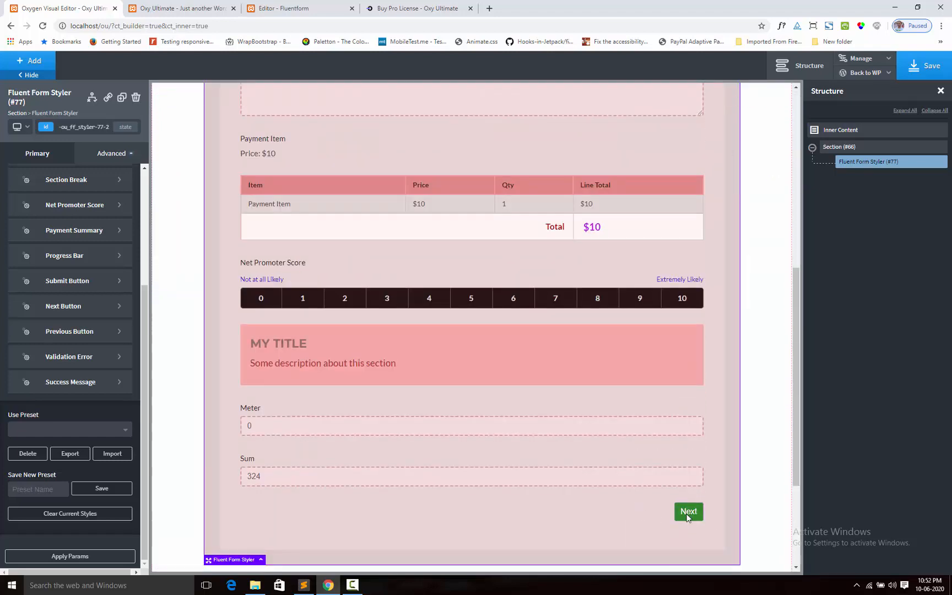
left_click(689, 512)
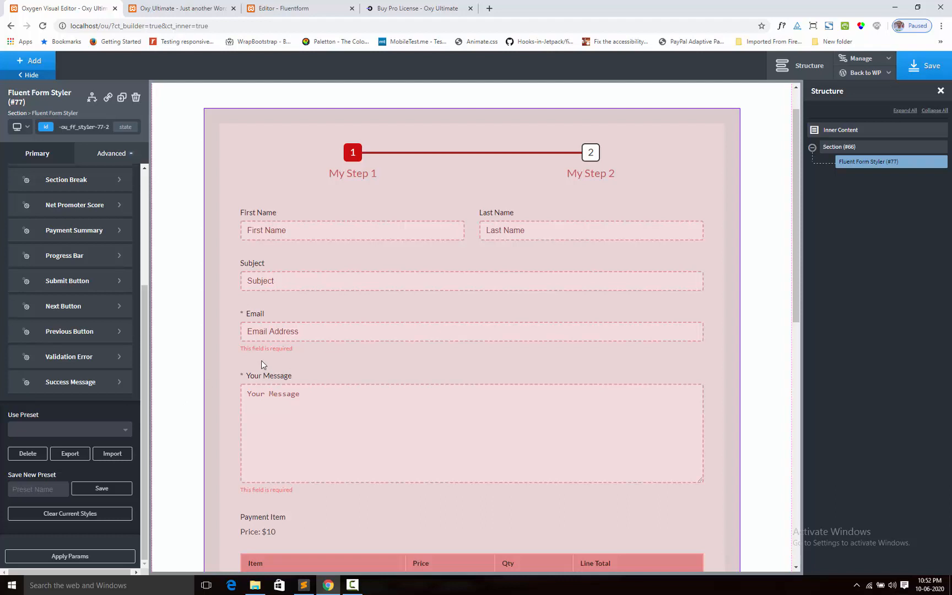
Set the validation error text color to #210909 and its font size to 15 px
left_click(77, 365)
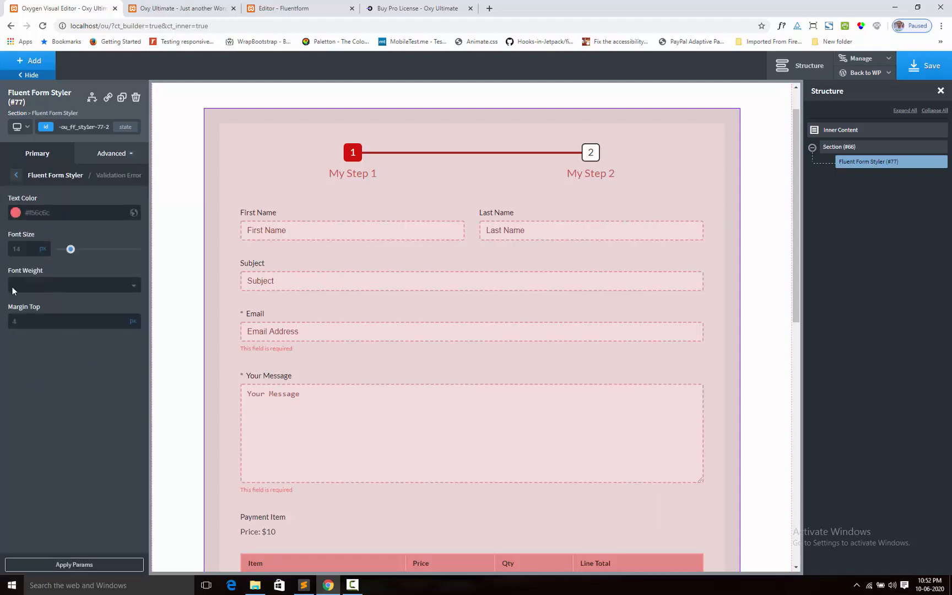
left_click(15, 212)
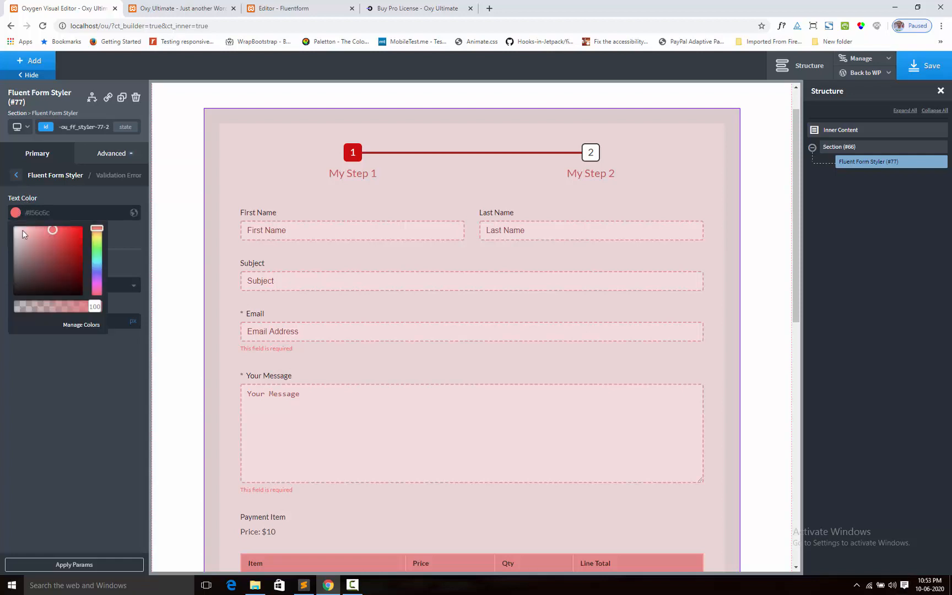
left_click_drag(62, 278, 64, 287)
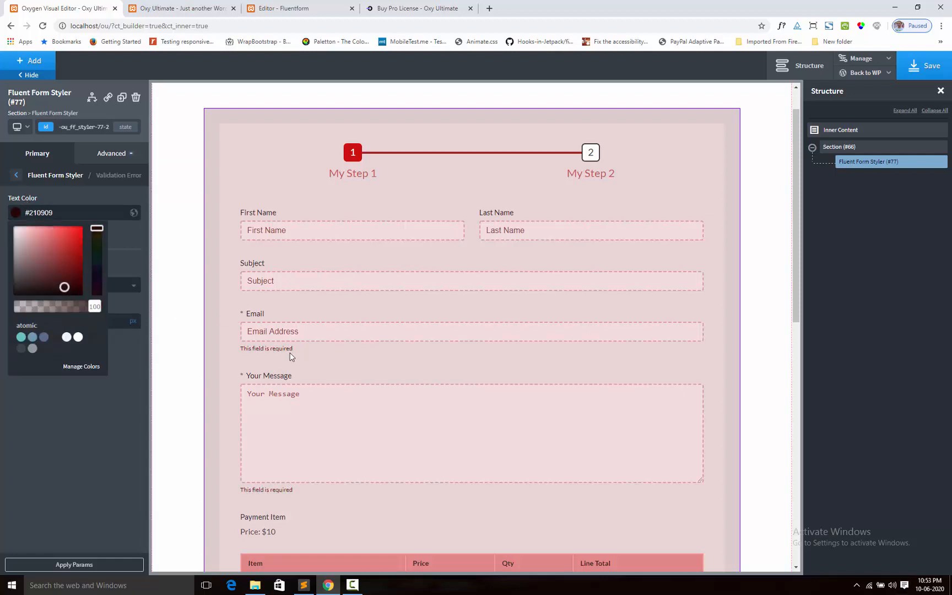
left_click(117, 249)
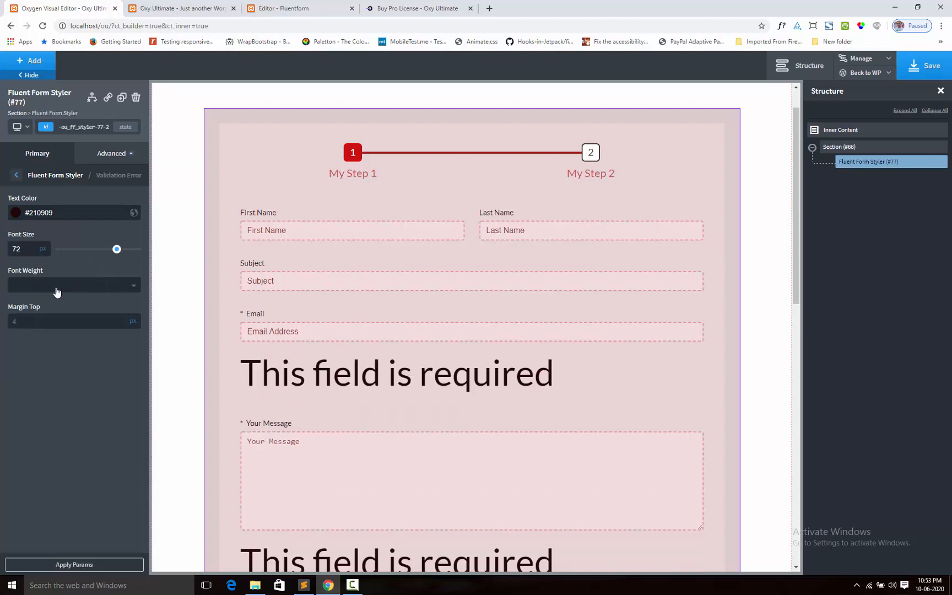
left_click(76, 257)
left_click(71, 249)
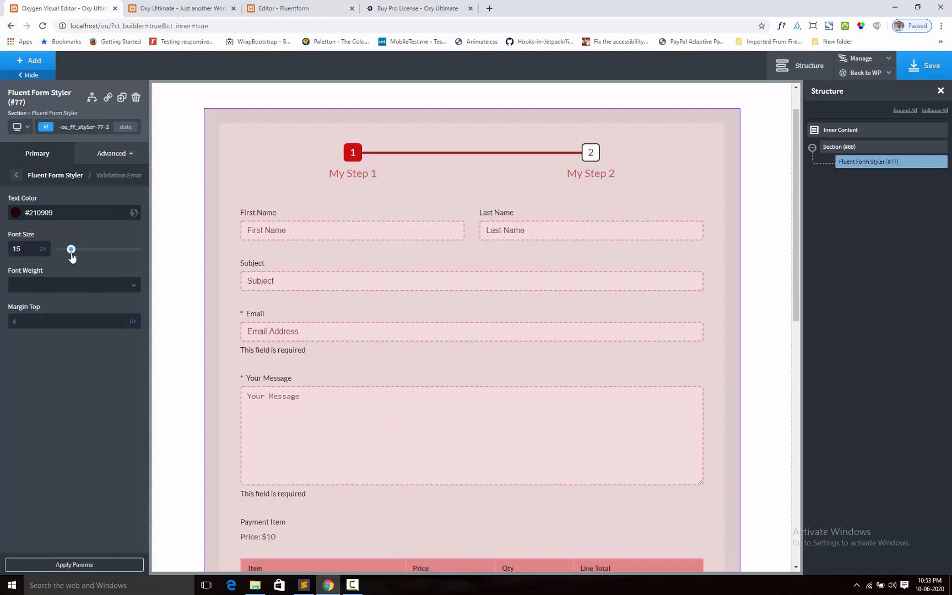
Set the validation error text color to #b70505
left_click(16, 212)
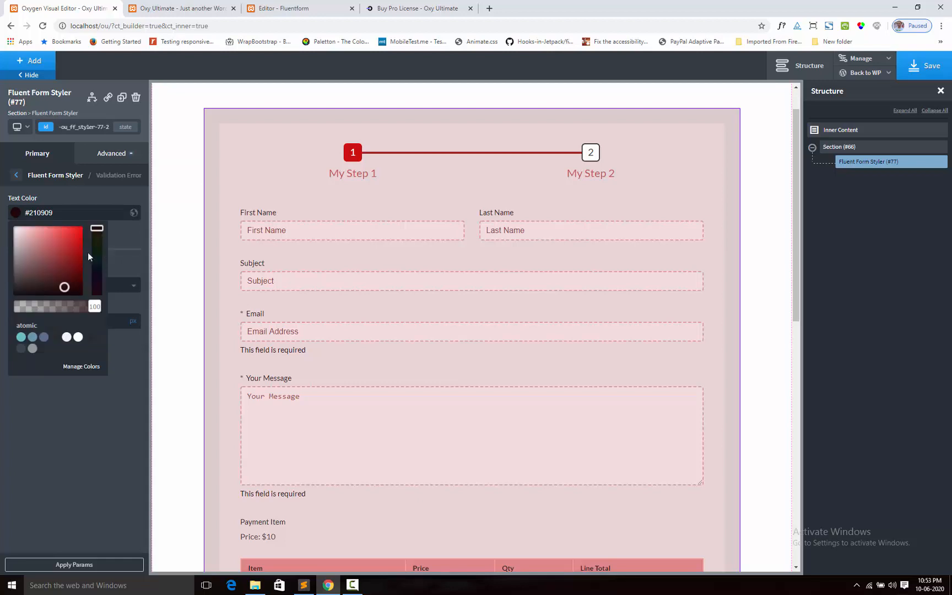
left_click_drag(76, 257, 80, 246)
left_click(91, 198)
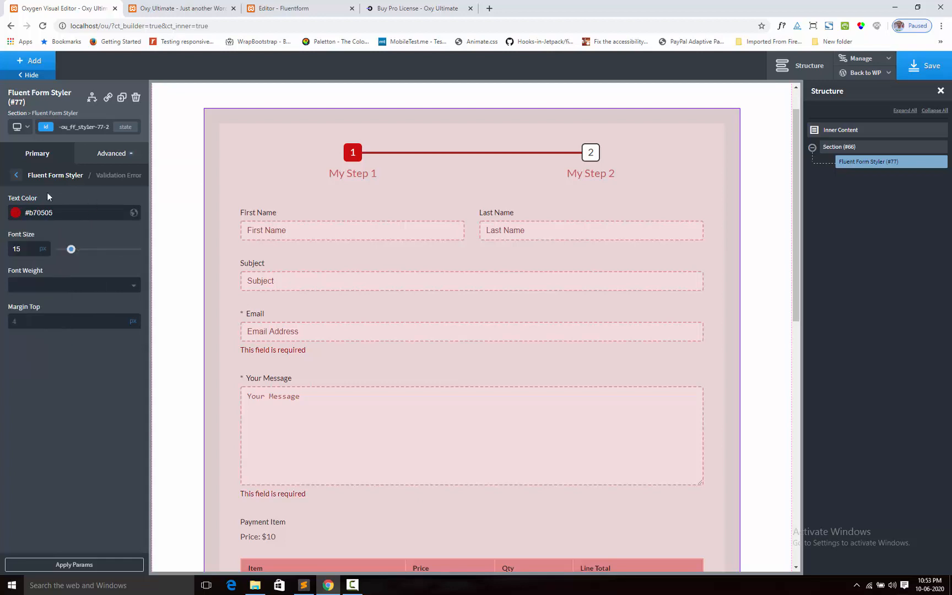
left_click(16, 174)
Examine the success message styling options and return to the list of form style sections
scroll(65, 449, "down", 3)
scroll(65, 449, "down", 2)
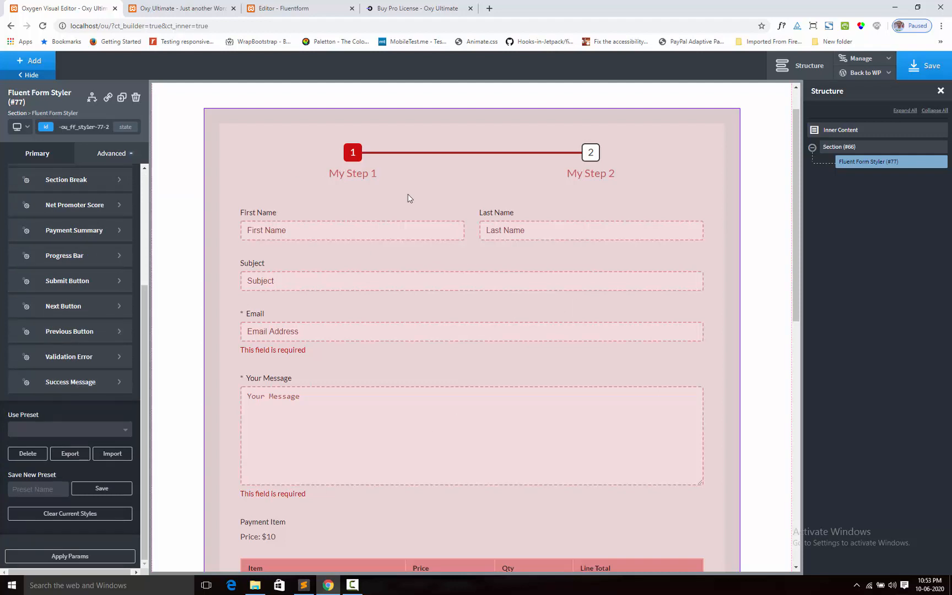
left_click(89, 382)
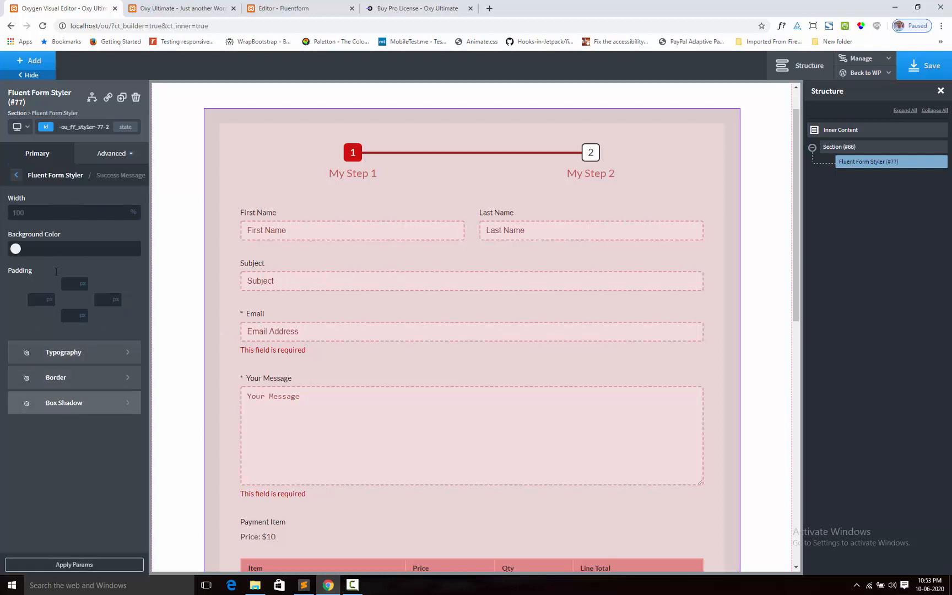
left_click(16, 175)
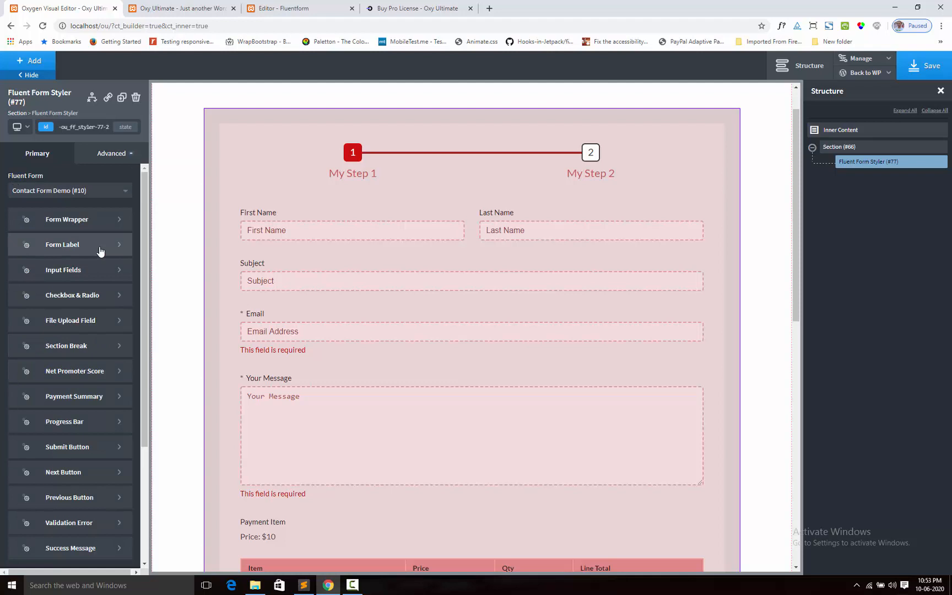
scroll(100, 251, "down", 3)
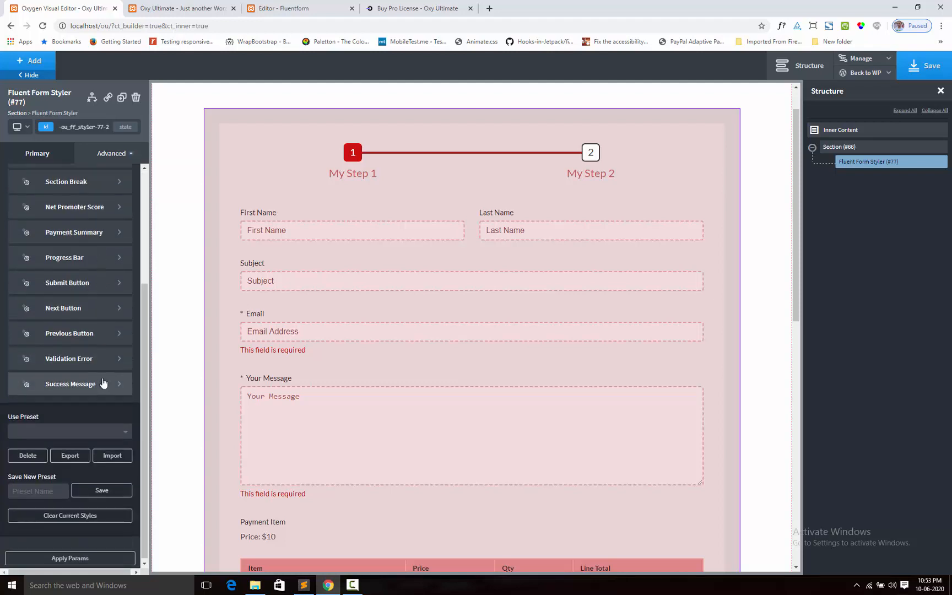
scroll(102, 382, "up", 3)
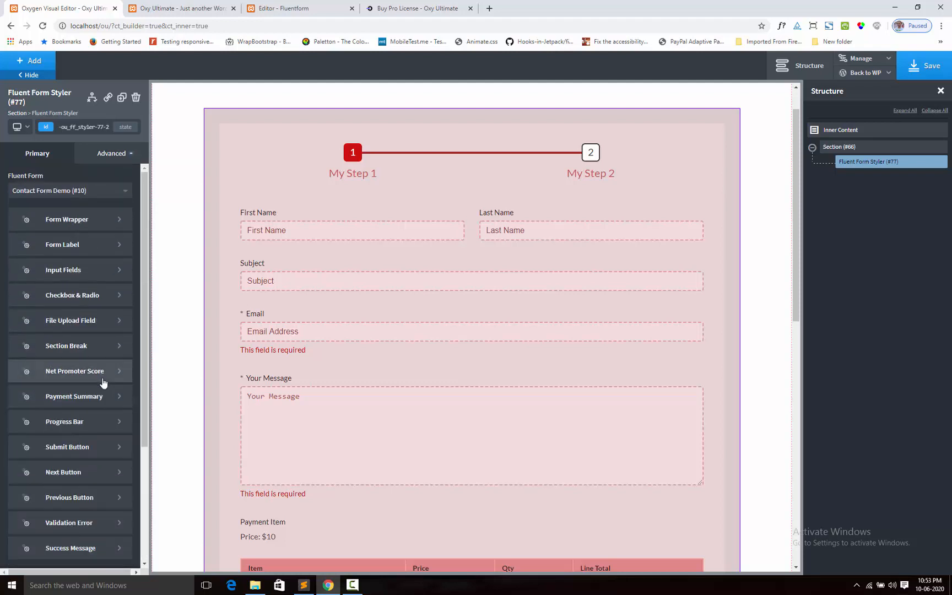